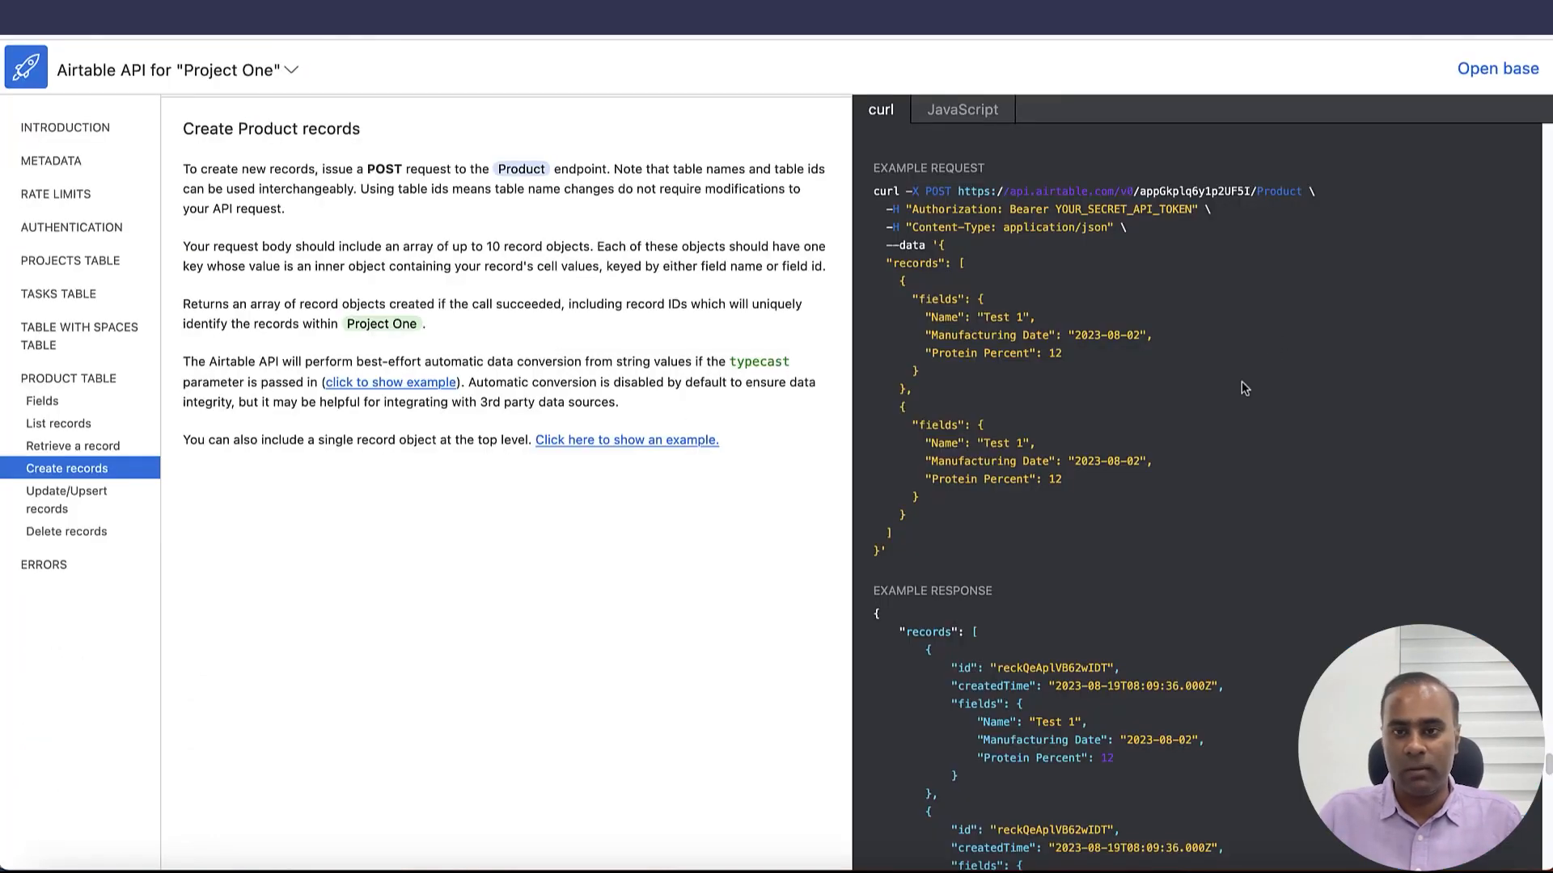
- Examine the example curl request for creating Product records in the Airtable API documentation
{"action": "scroll", "coordinate": [1242, 388], "scroll_direction": "up", "scroll_amount": 1}
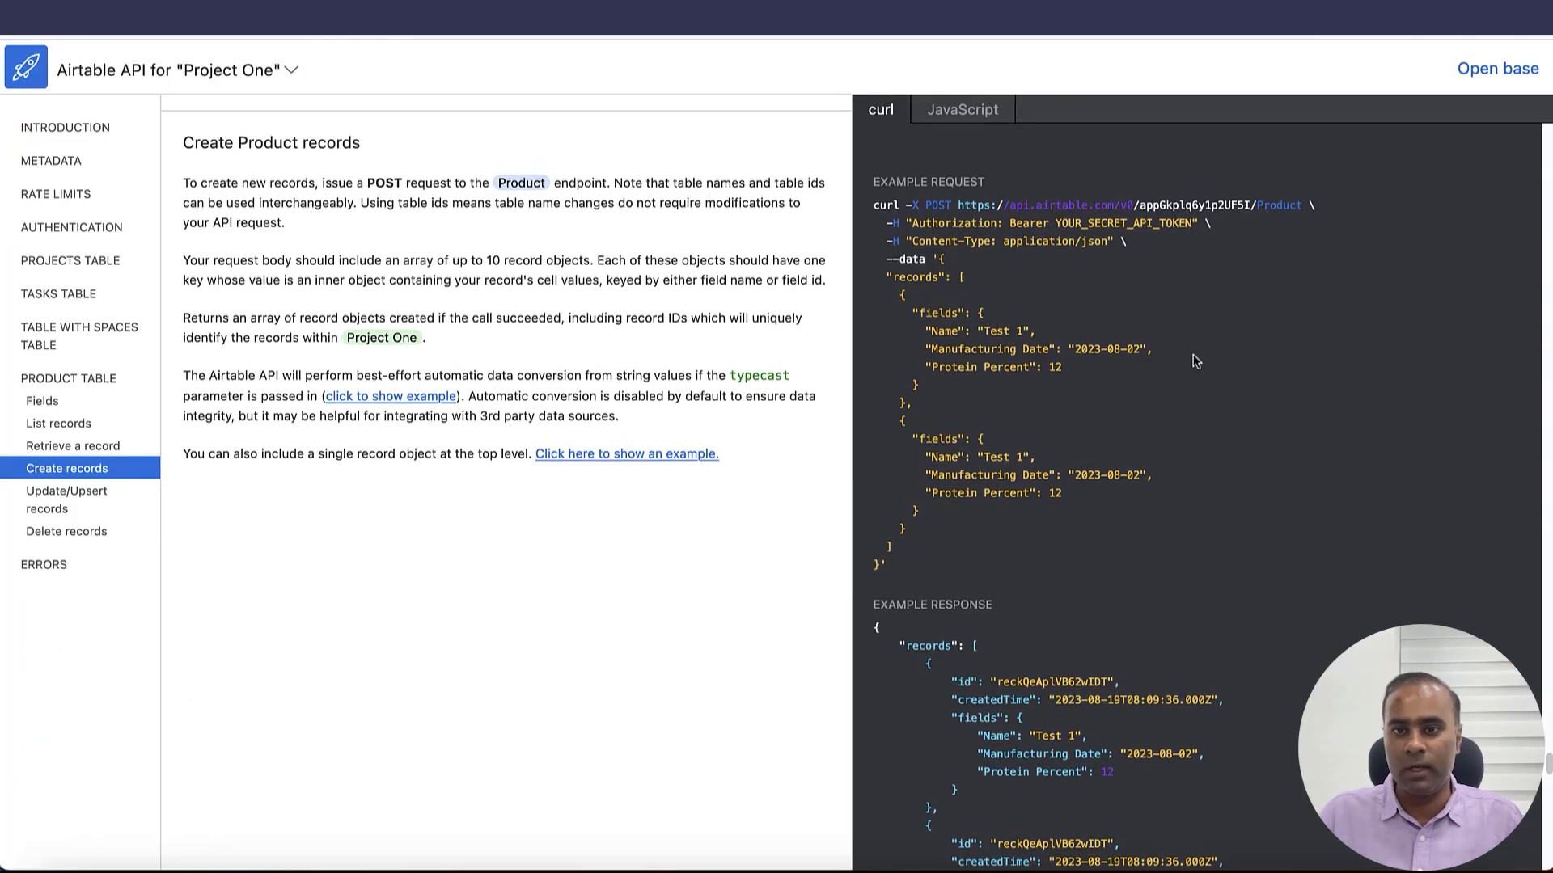
{"action": "left_click_drag", "start_coordinate": [960, 205], "coordinate": [988, 271]}
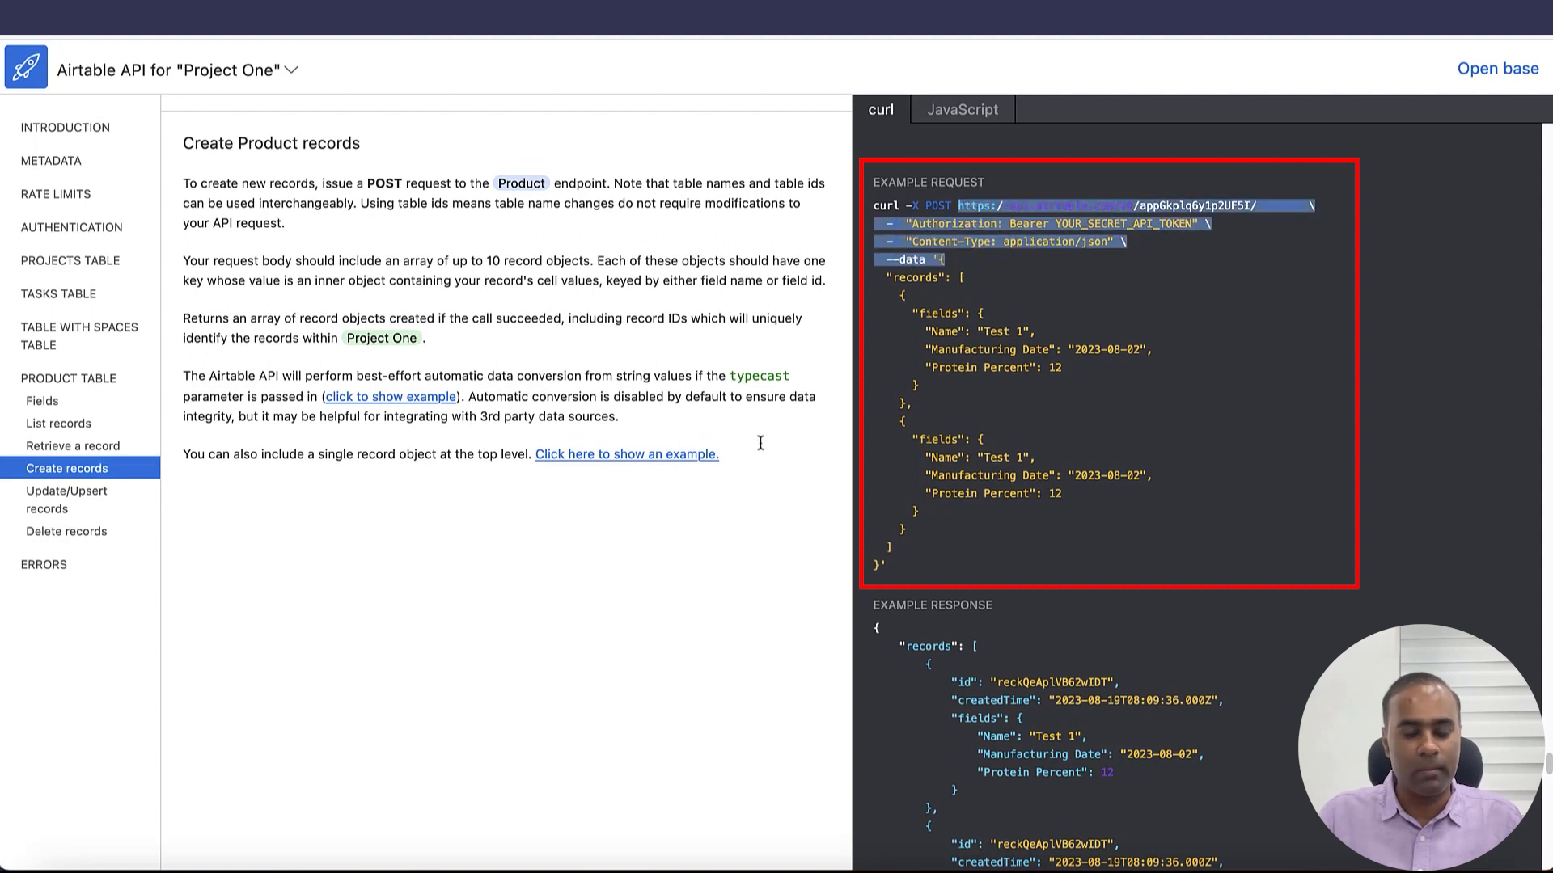
{"action": "left_click", "coordinate": [1068, 340]}
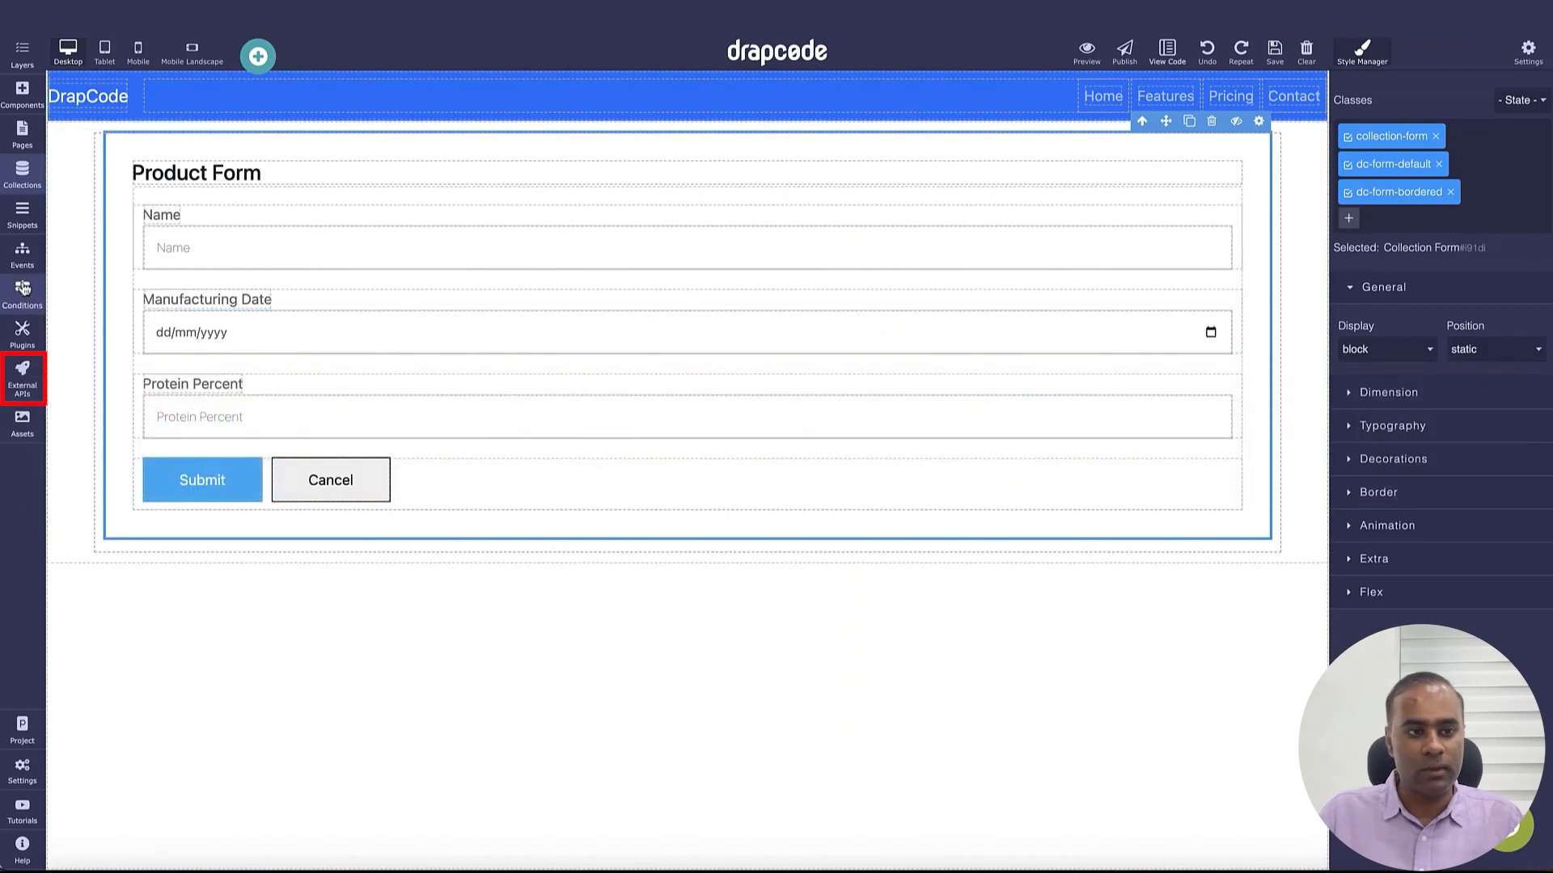
- In DrapCode, open the "Create Product on Airtable" external API and review its endpoint URL and request headers
{"action": "left_click", "coordinate": [22, 375]}
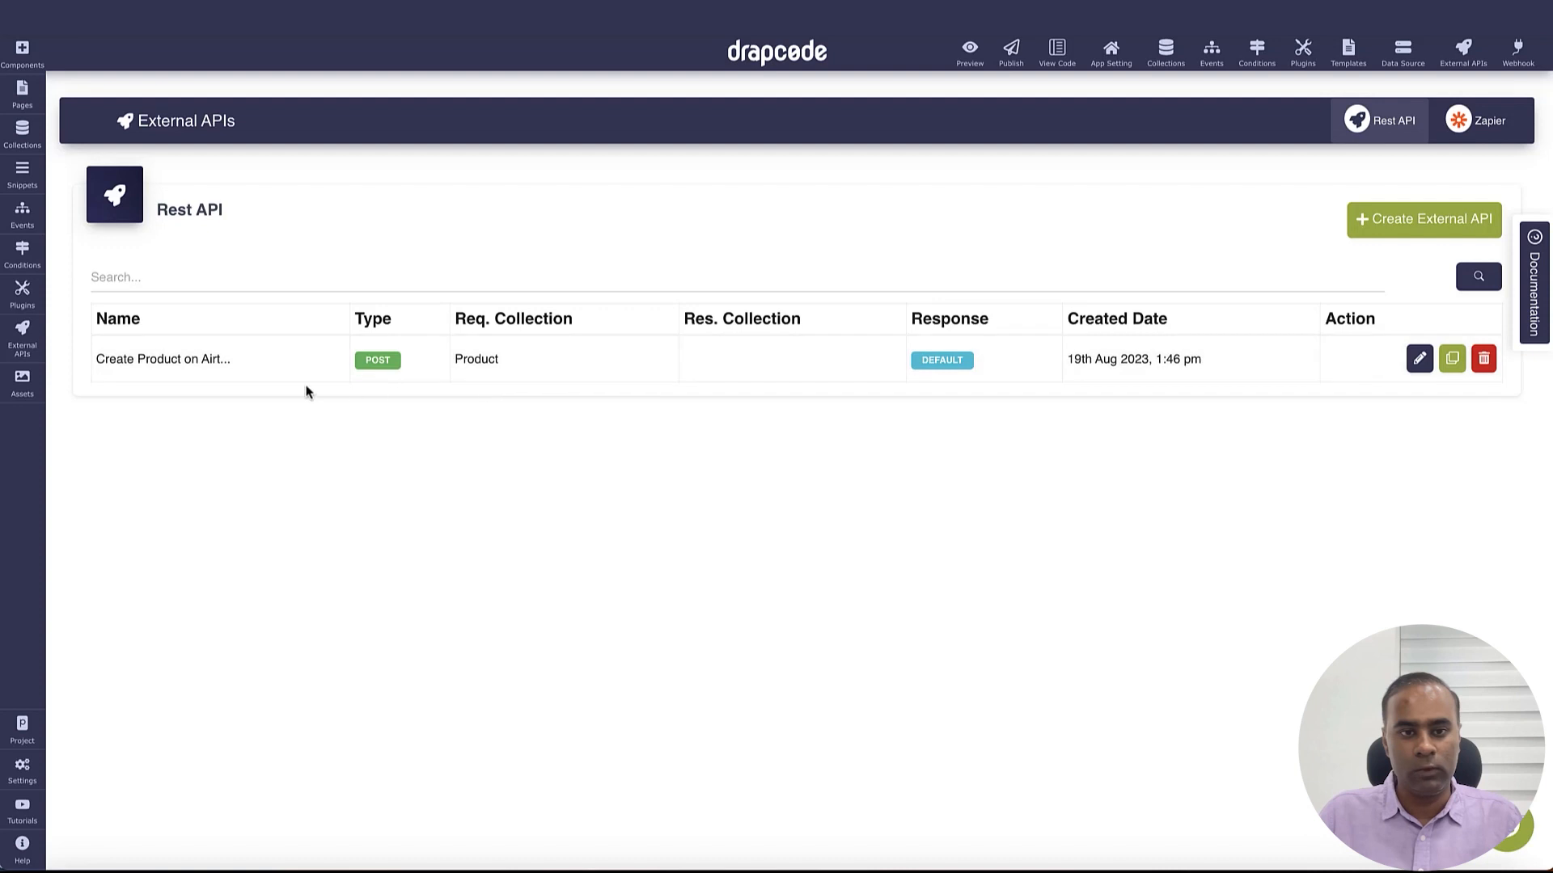
{"action": "left_click", "coordinate": [1420, 358]}
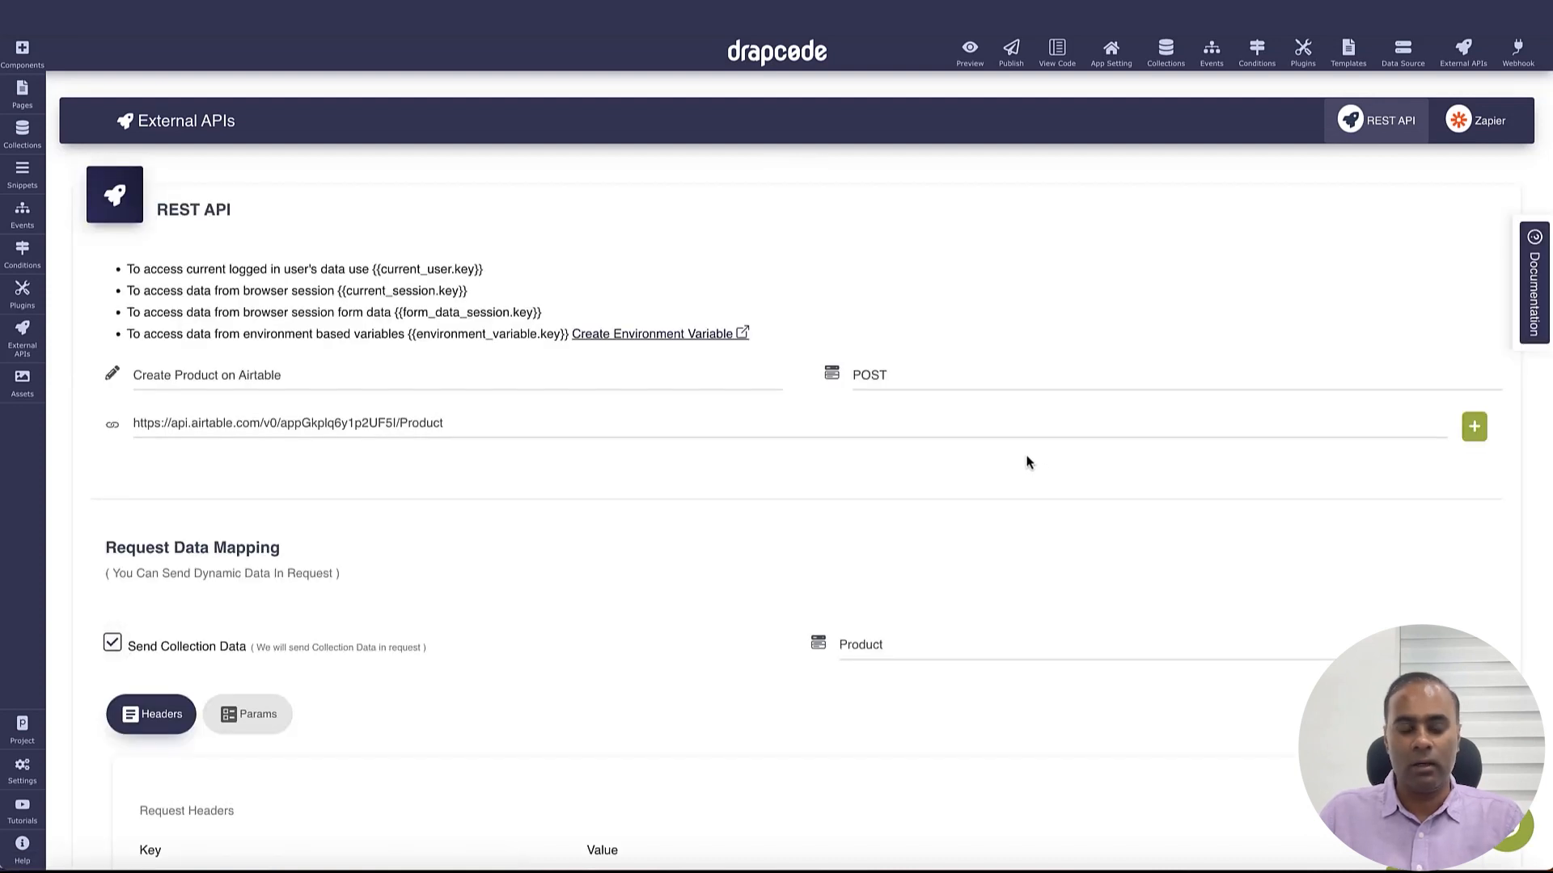
{"action": "scroll", "coordinate": [1021, 464], "scroll_direction": "down", "scroll_amount": 2}
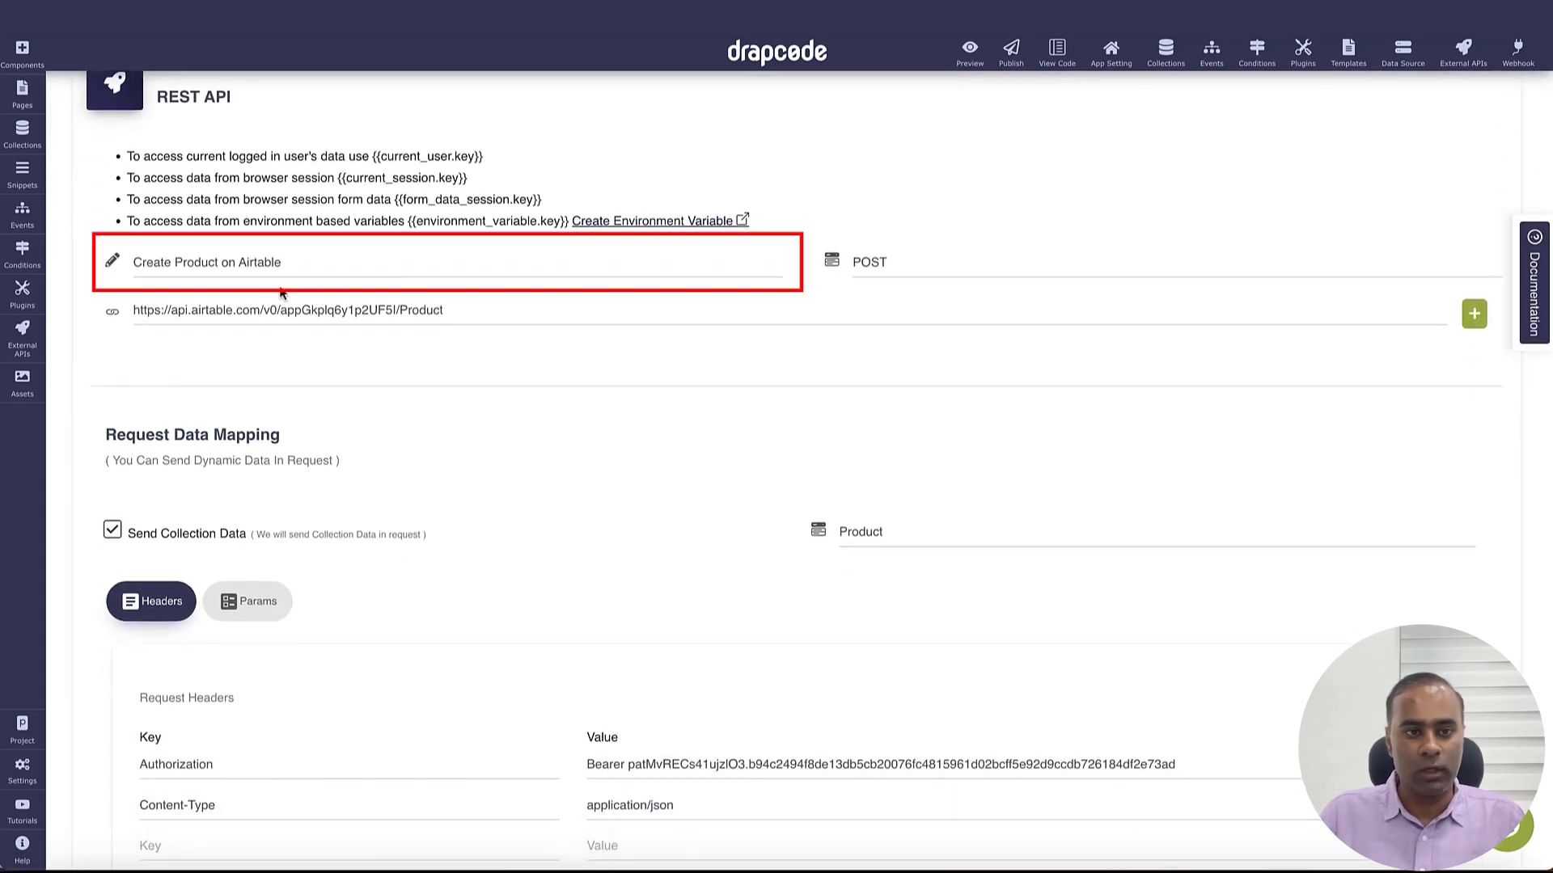
{"action": "triple_click", "coordinate": [496, 305]}
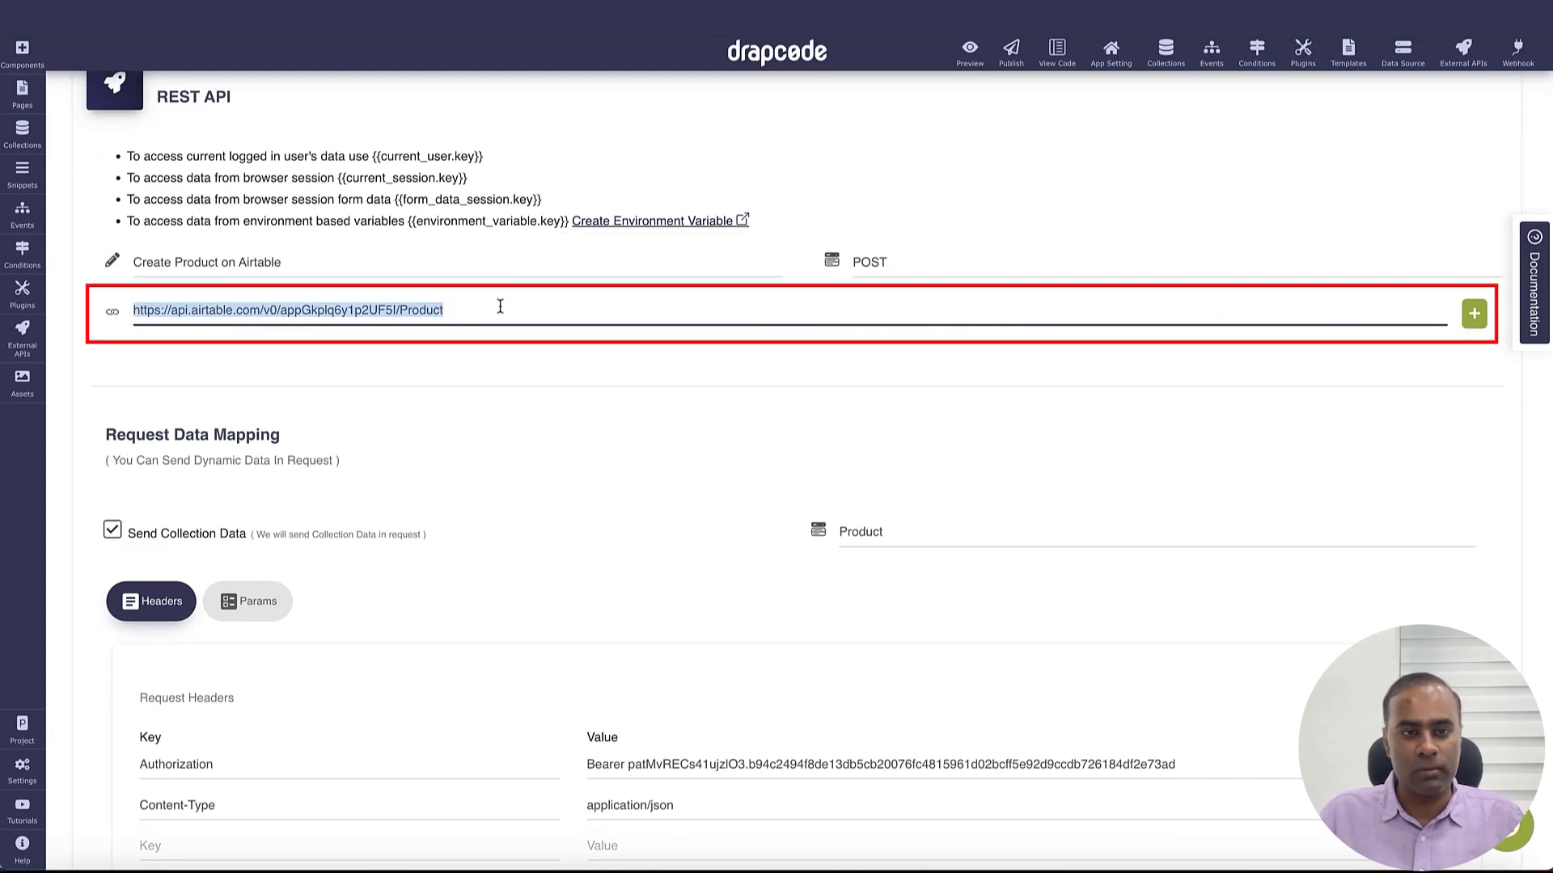
{"action": "scroll", "coordinate": [555, 502], "scroll_direction": "down", "scroll_amount": 3}
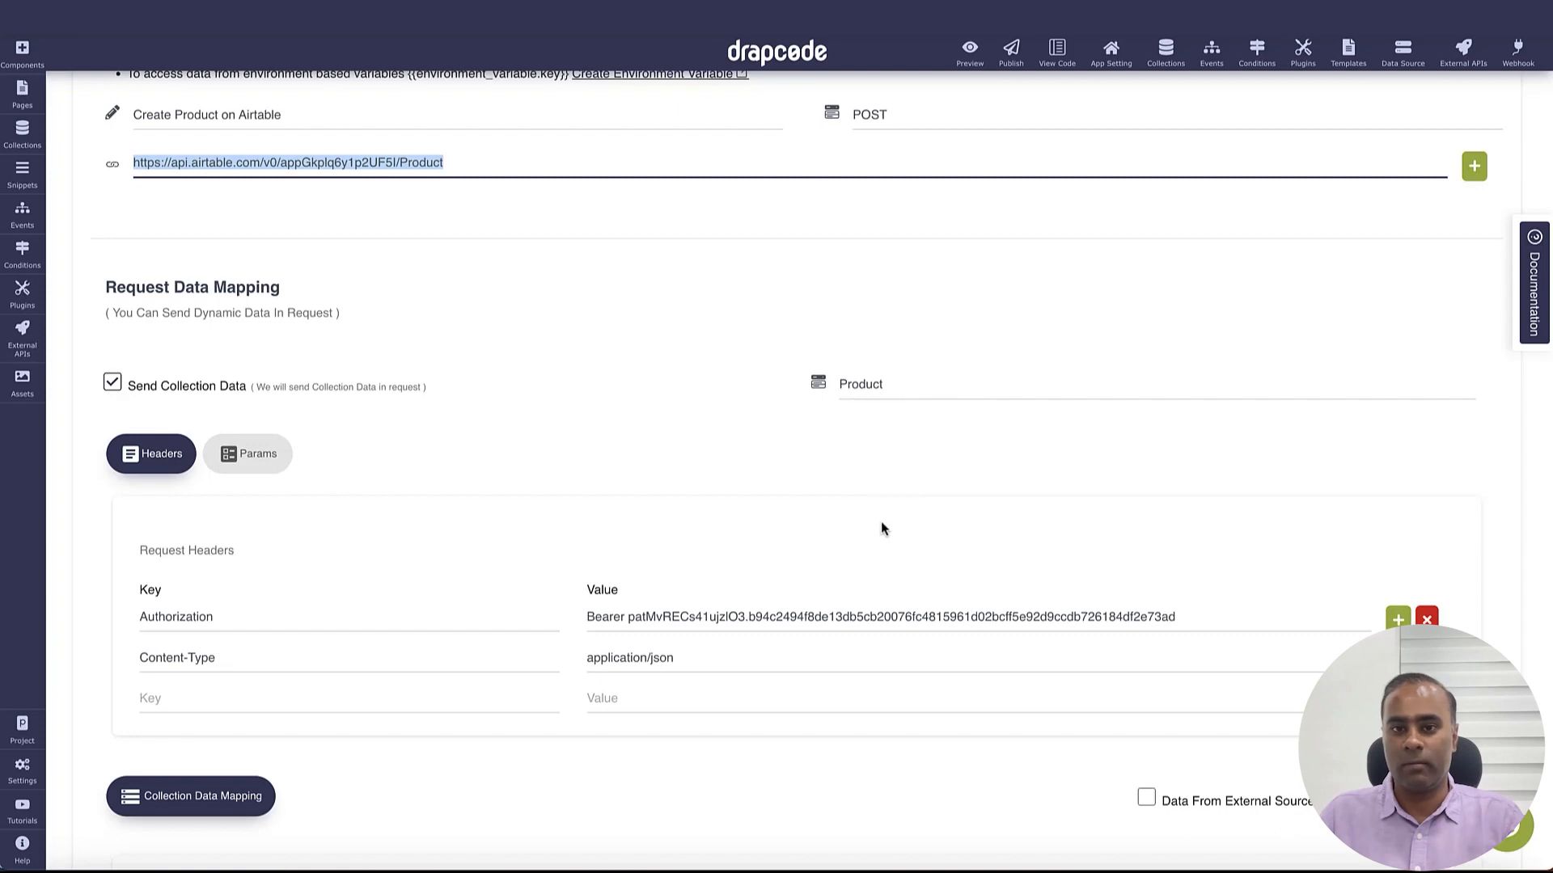
{"action": "scroll", "coordinate": [881, 523], "scroll_direction": "down", "scroll_amount": 1}
{"action": "scroll", "coordinate": [883, 528], "scroll_direction": "down", "scroll_amount": 3}
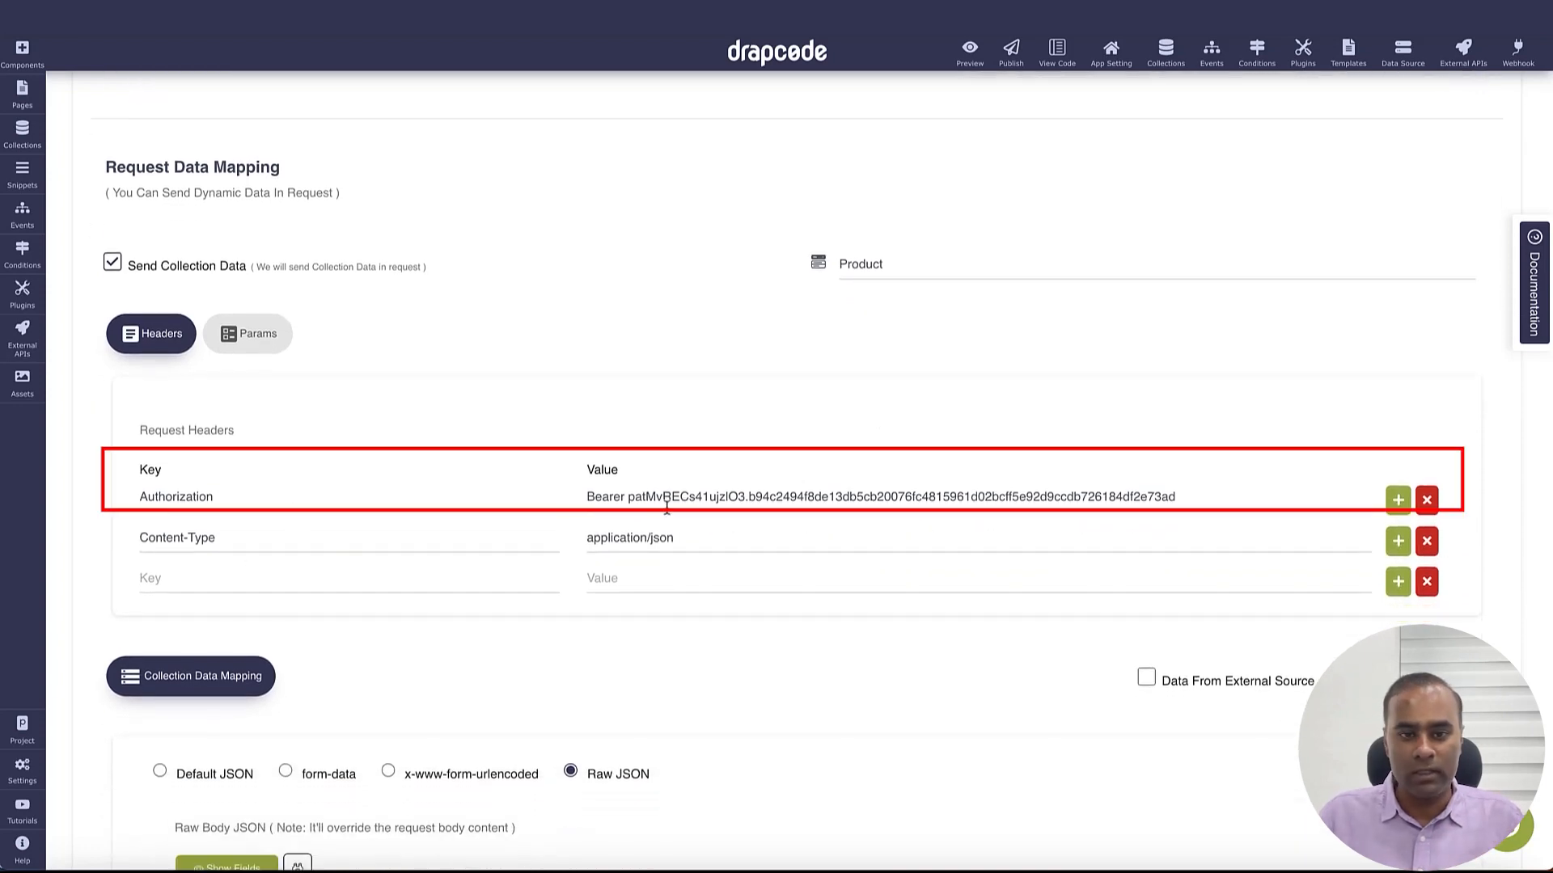
- Switch to the Airtable API documentation and check the example request's endpoint URL, authorization header and record fields
{"action": "key", "text": "super+Tab"}
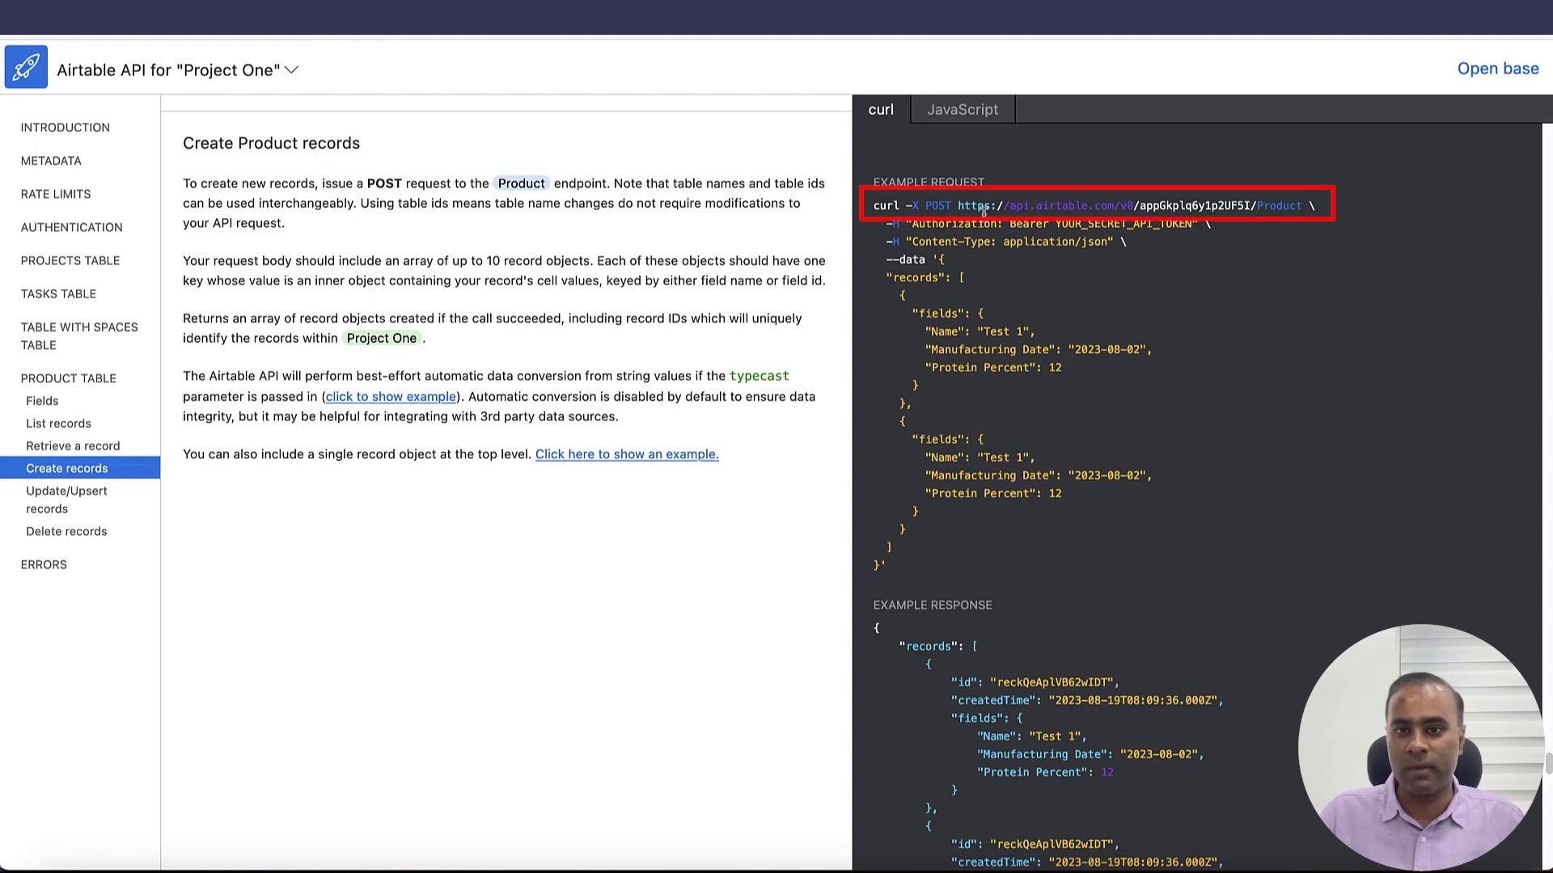
{"action": "left_click_drag", "start_coordinate": [959, 206], "coordinate": [1298, 208]}
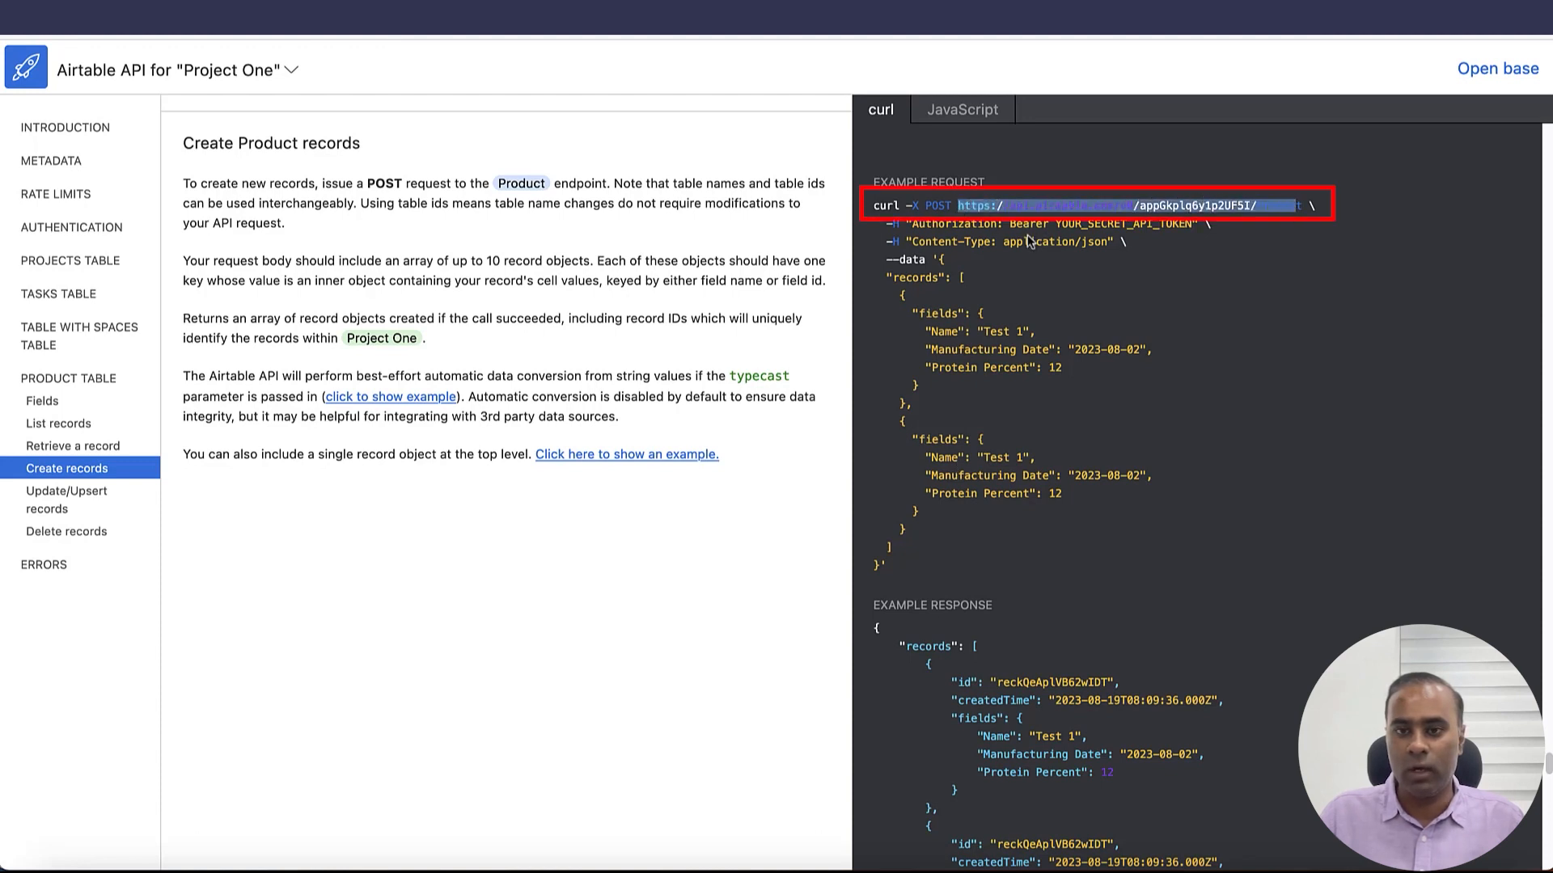
{"action": "left_click", "coordinate": [975, 236]}
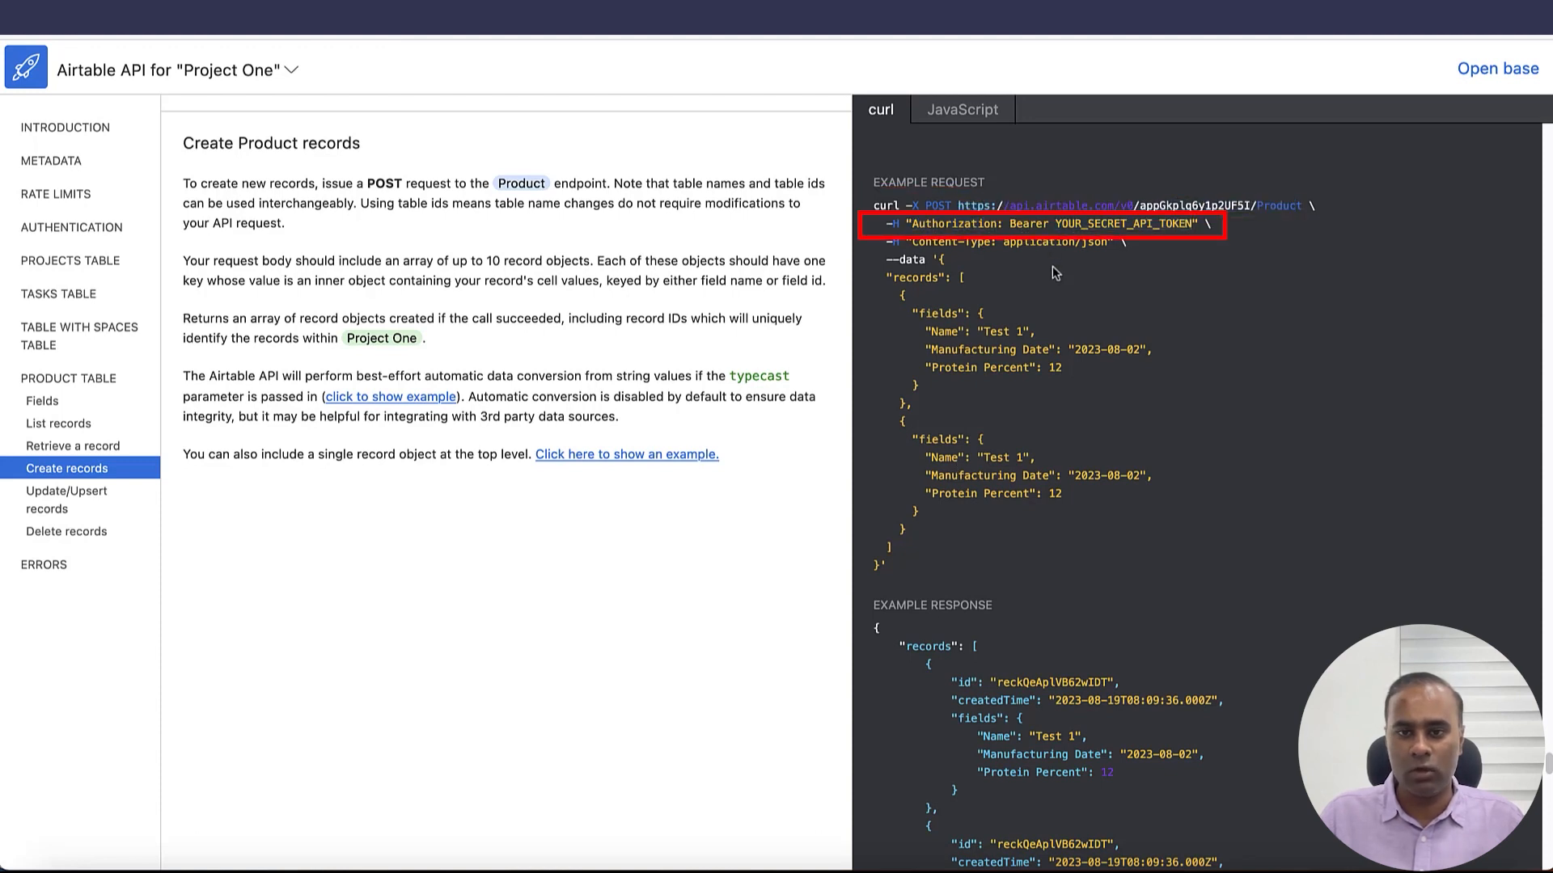
{"action": "left_click_drag", "start_coordinate": [899, 295], "coordinate": [922, 387]}
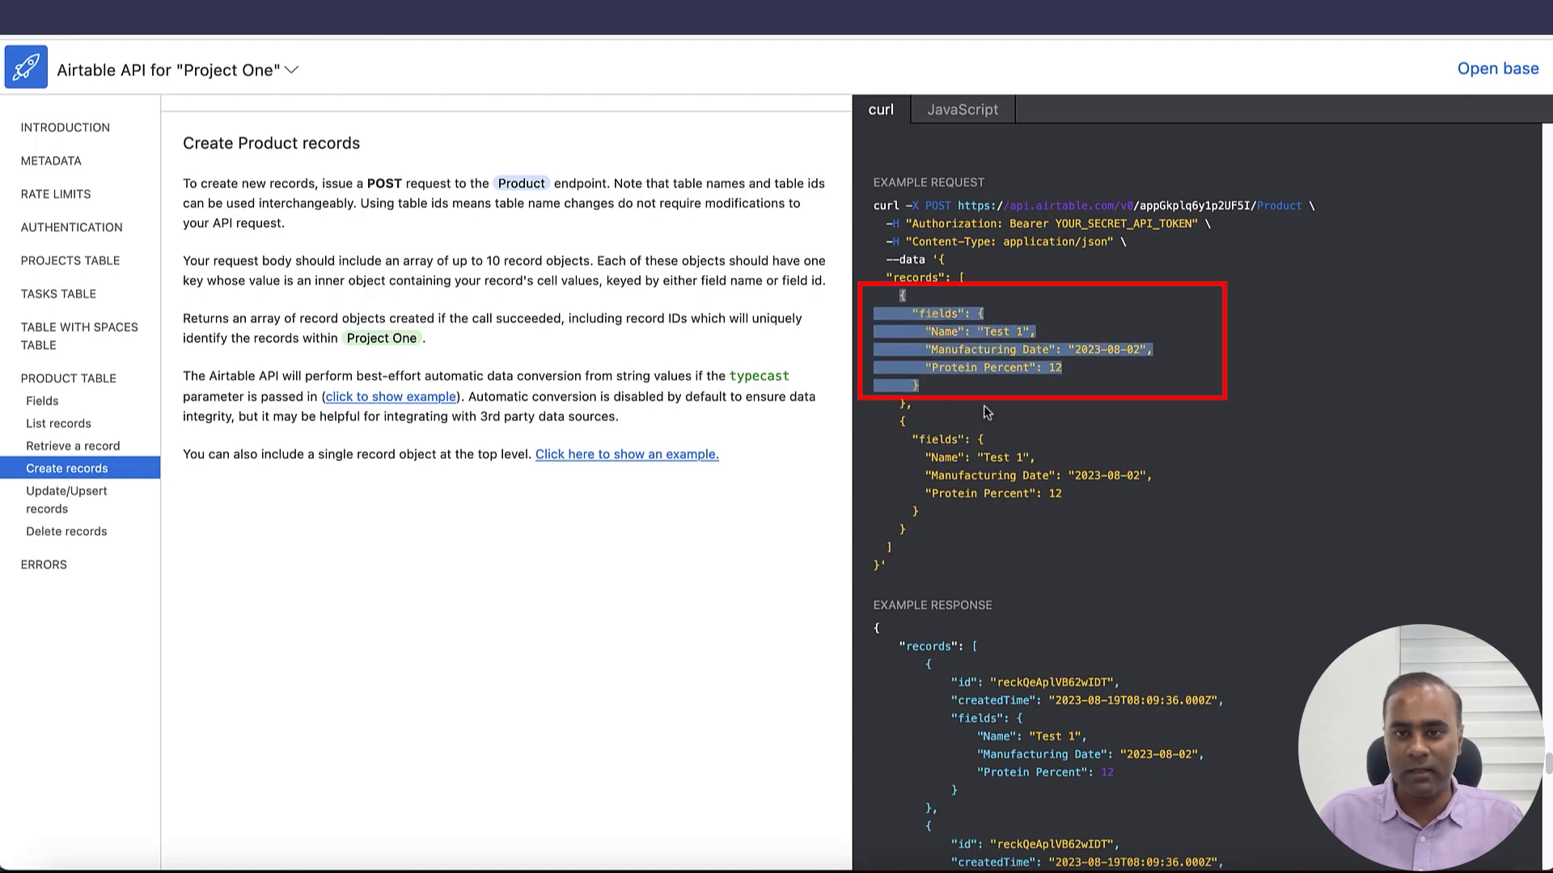
{"action": "left_click", "coordinate": [1055, 427]}
- Return to DrapCode and examine the name, manufacturing_date and protein_percent mappings in the external API's Raw JSON body
{"action": "key", "text": "ctrl+Tab"}
{"action": "scroll", "coordinate": [900, 469], "scroll_direction": "down", "scroll_amount": 4}
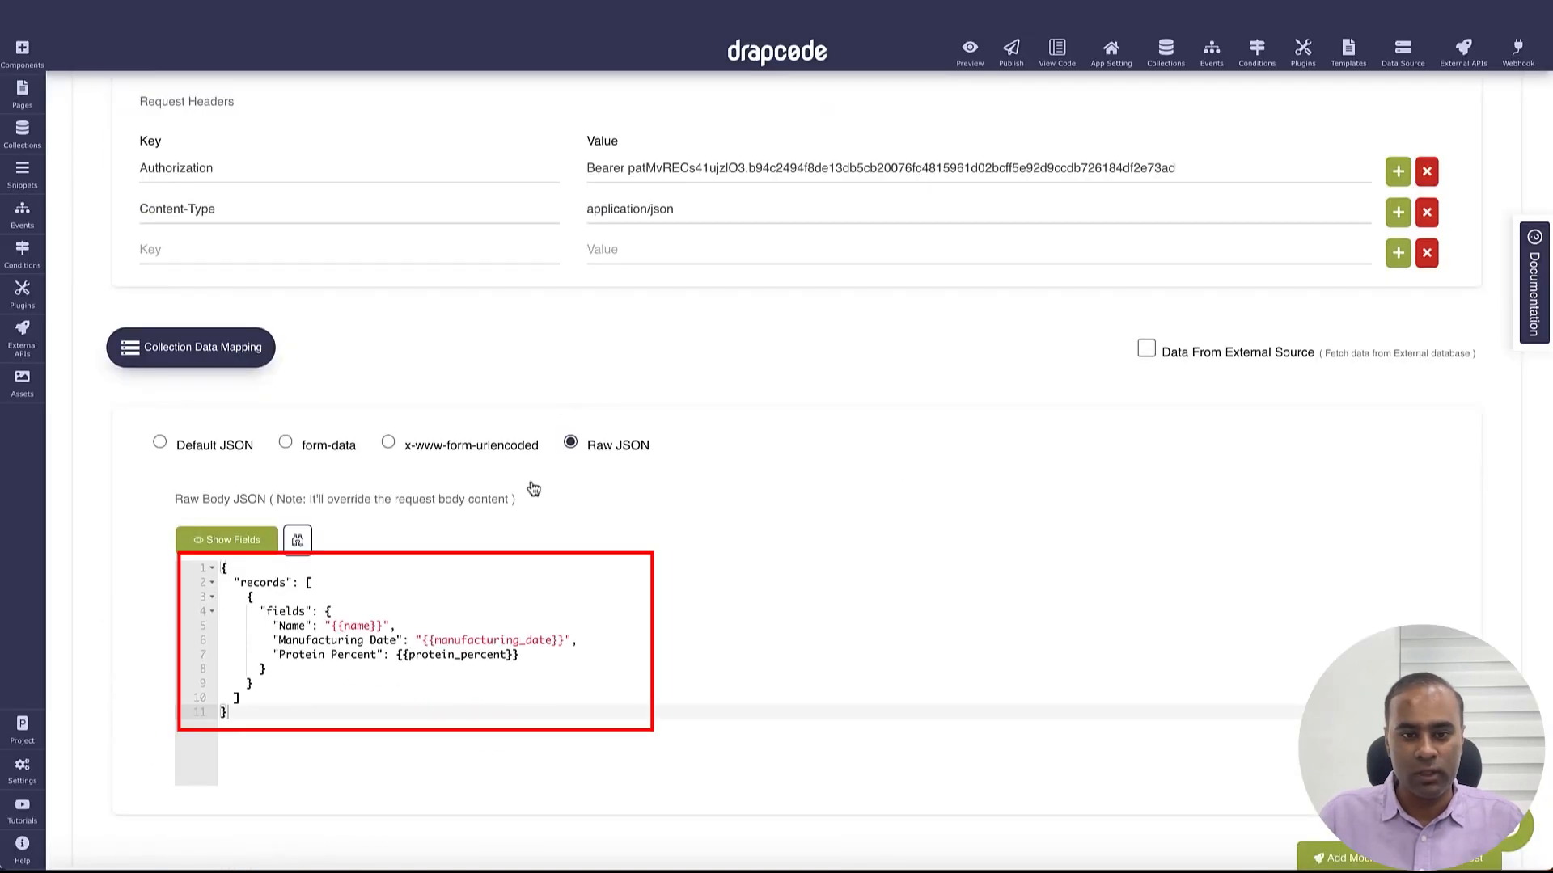
{"action": "left_click", "coordinate": [266, 583]}
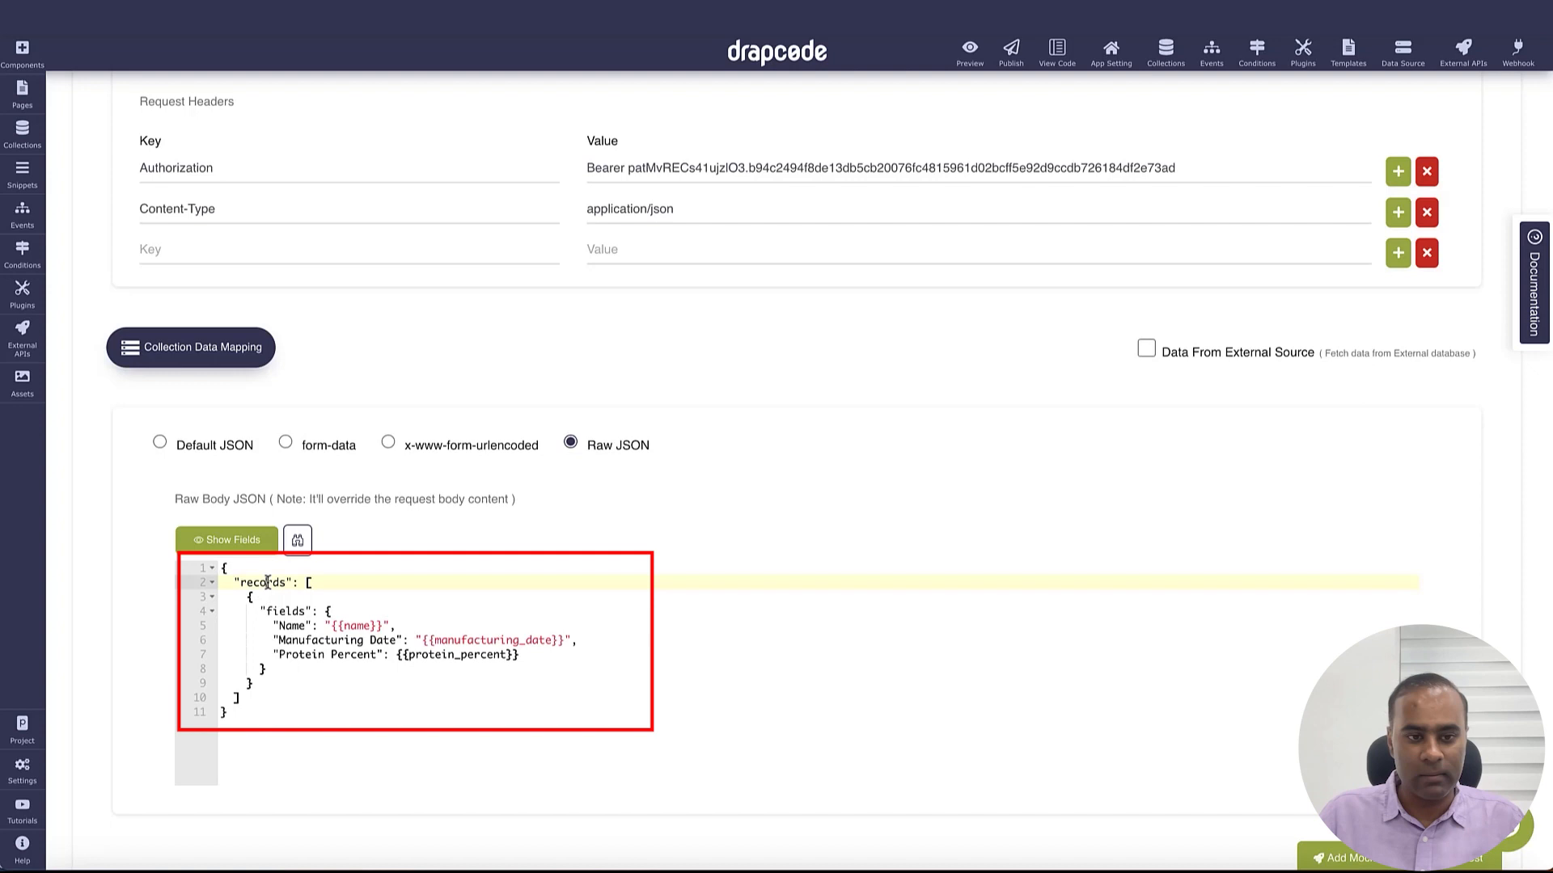
{"action": "left_click", "coordinate": [348, 628]}
{"action": "left_click", "coordinate": [458, 640]}
{"action": "left_click", "coordinate": [461, 665]}
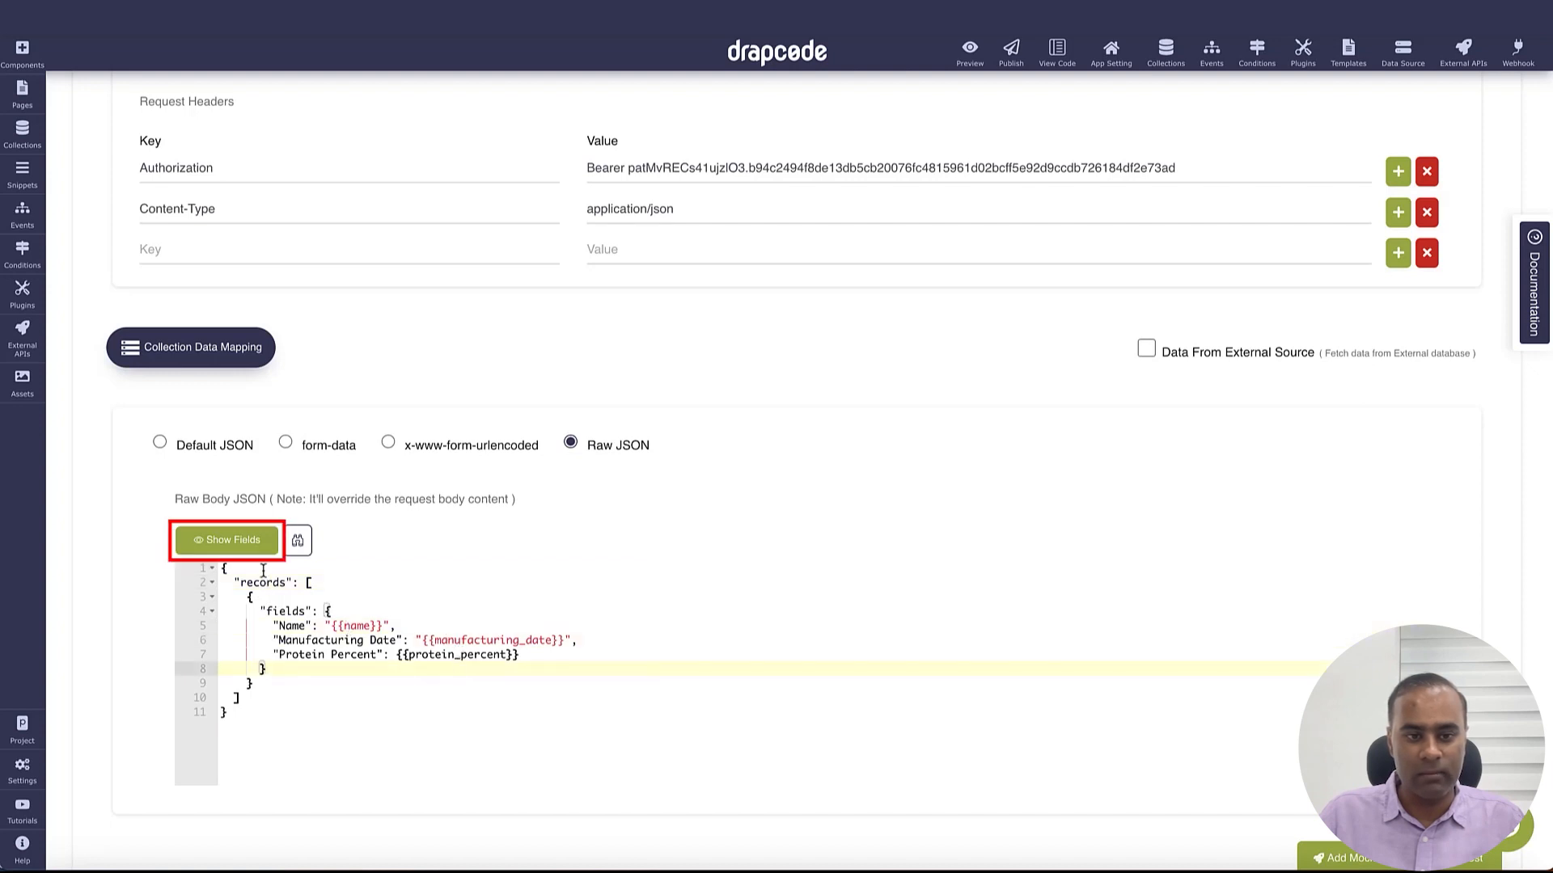
- View the list of Product fields available for the Raw JSON body, then close it
{"action": "left_click", "coordinate": [231, 540]}
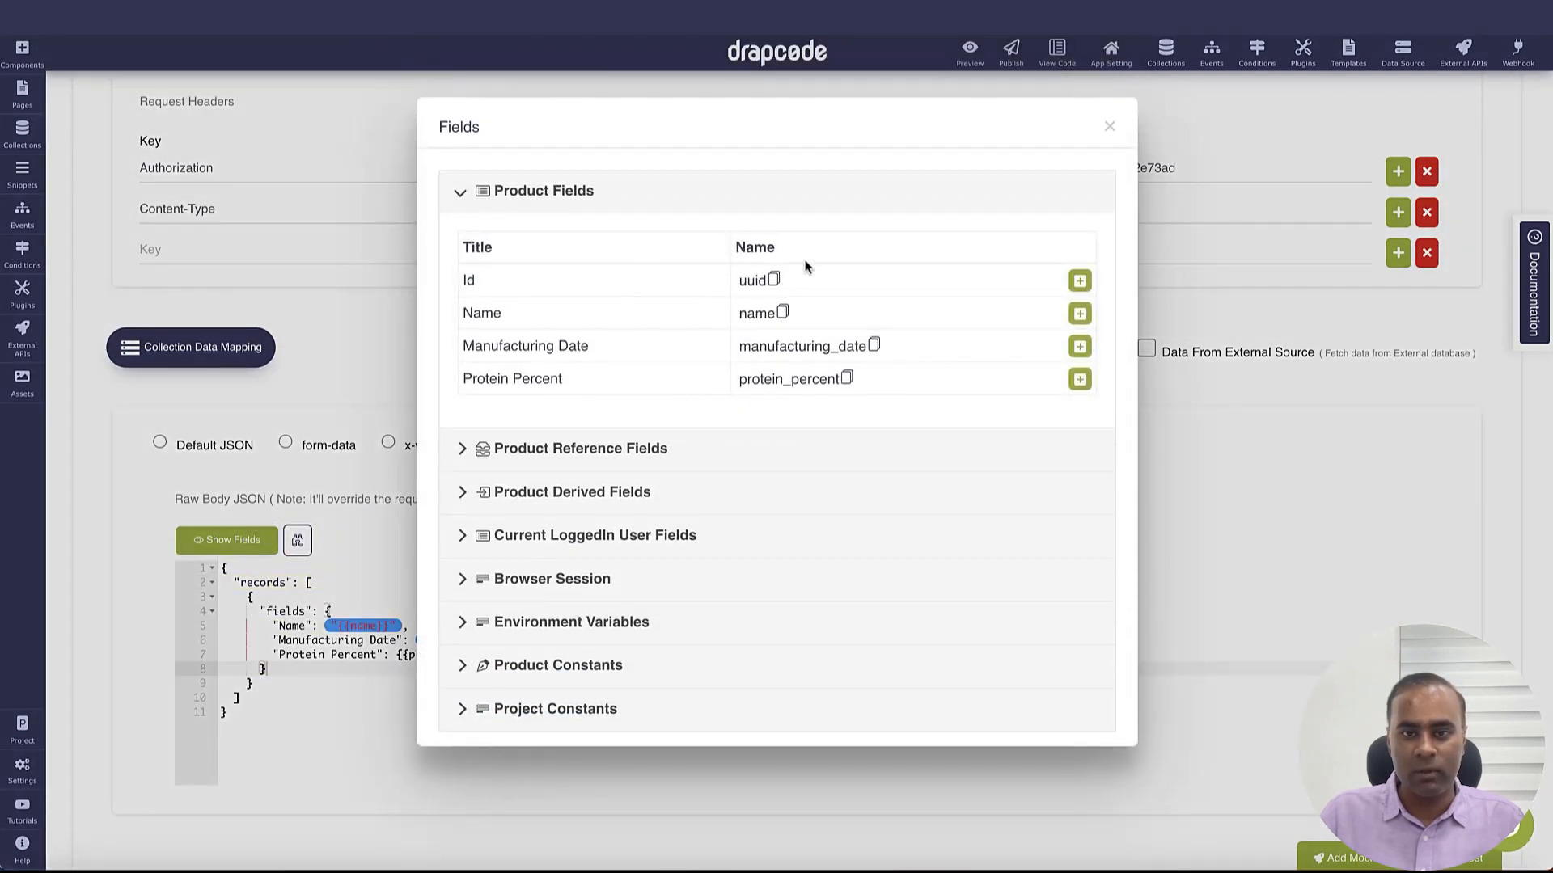
{"action": "left_click", "coordinate": [1108, 127]}
{"action": "left_click", "coordinate": [906, 558]}
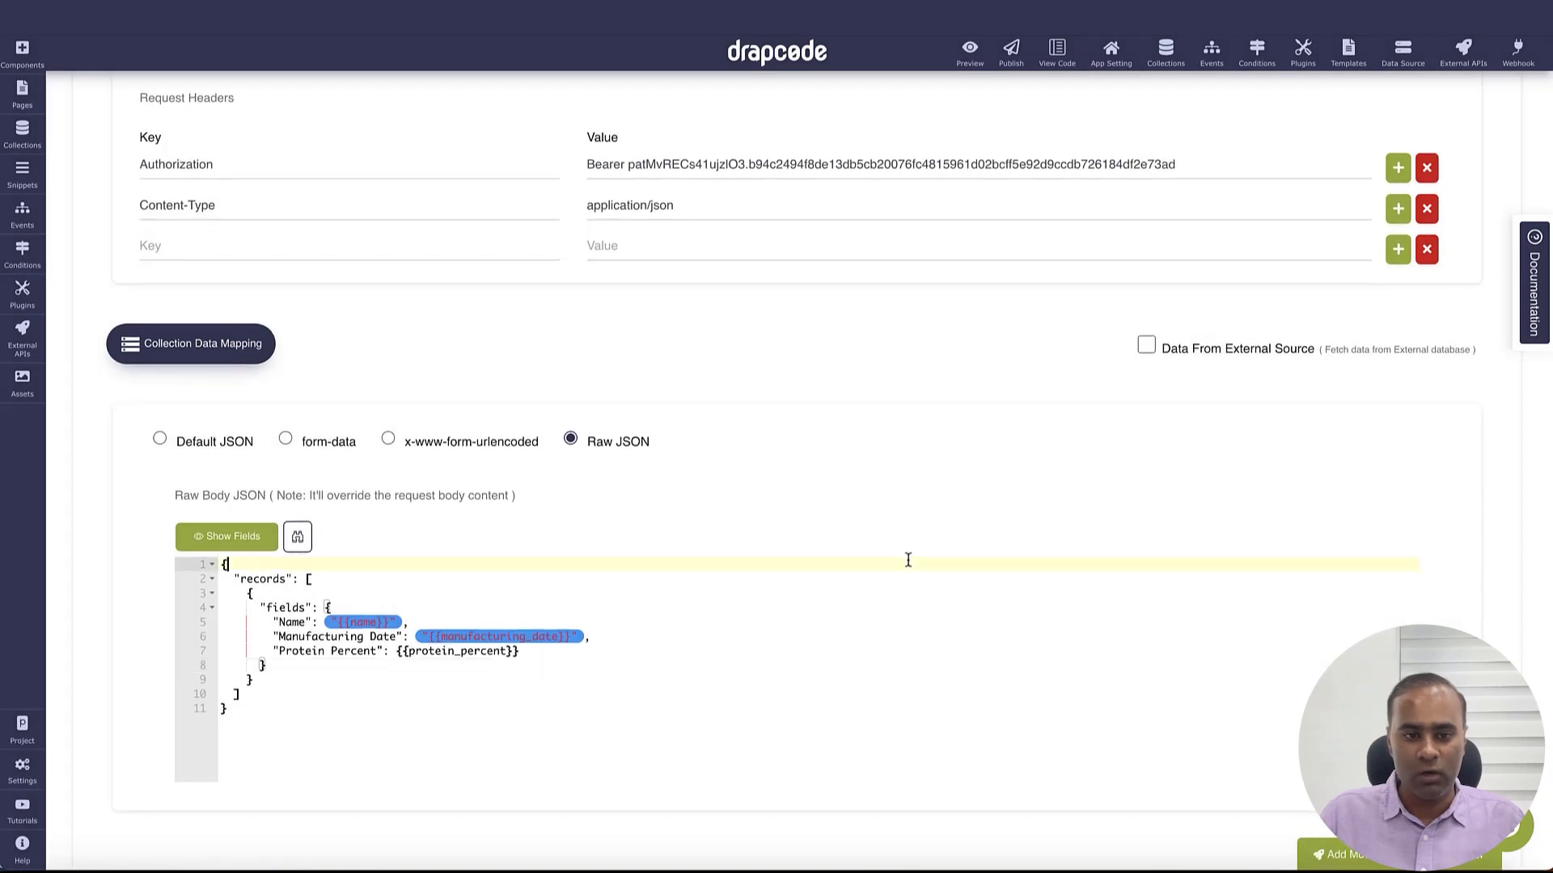
{"action": "scroll", "coordinate": [921, 607], "scroll_direction": "down", "scroll_amount": 1}
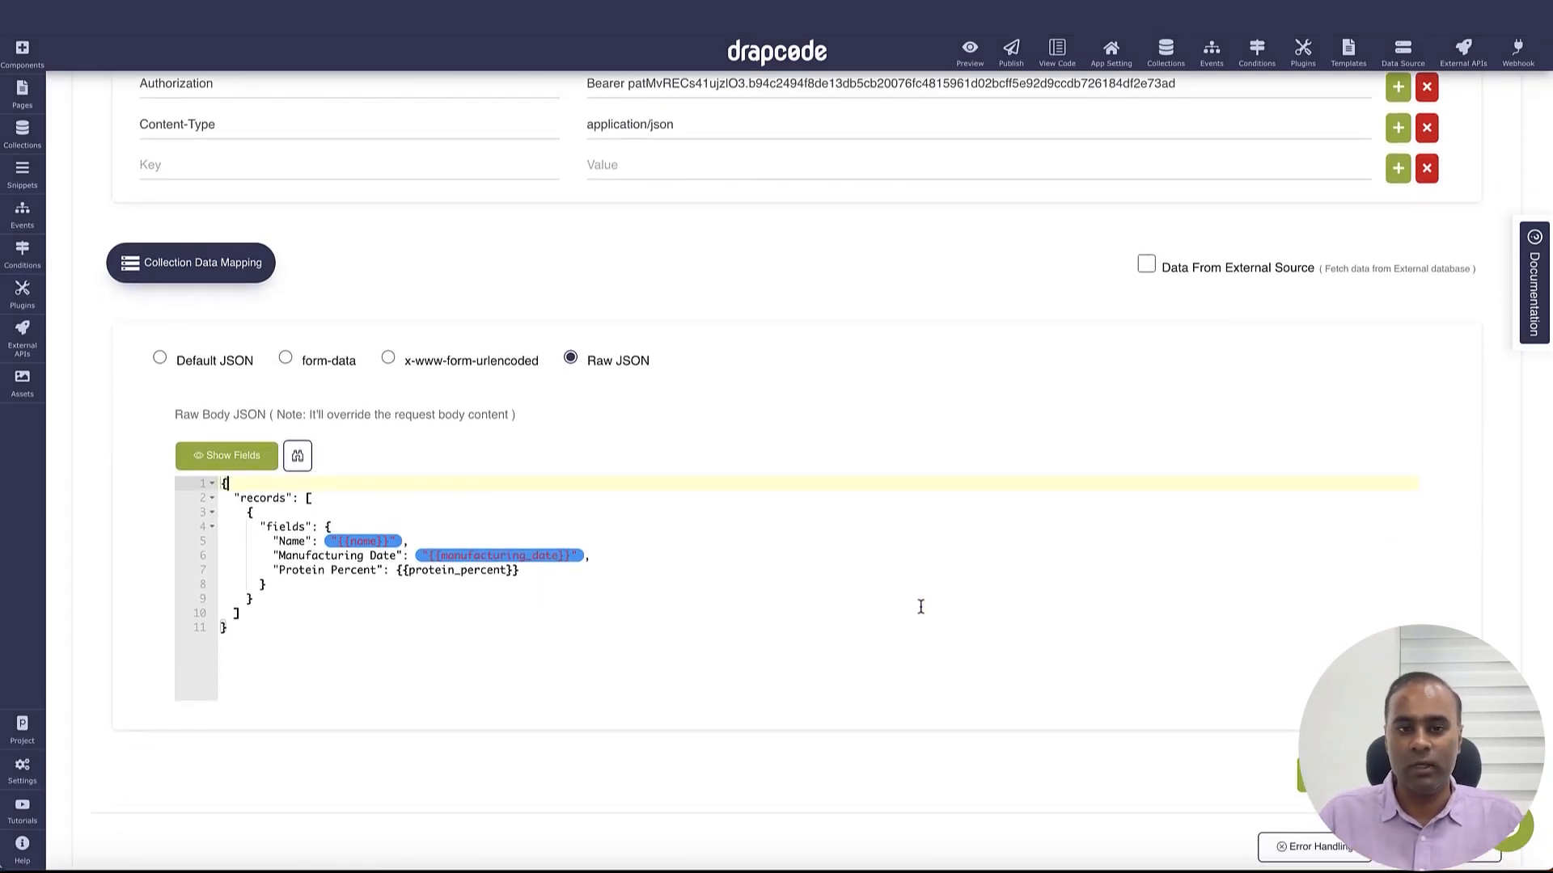
- Compare the records array in Airtable's example request with the id, createdTime and fields in its example response
{"action": "left_click", "coordinate": [921, 607]}
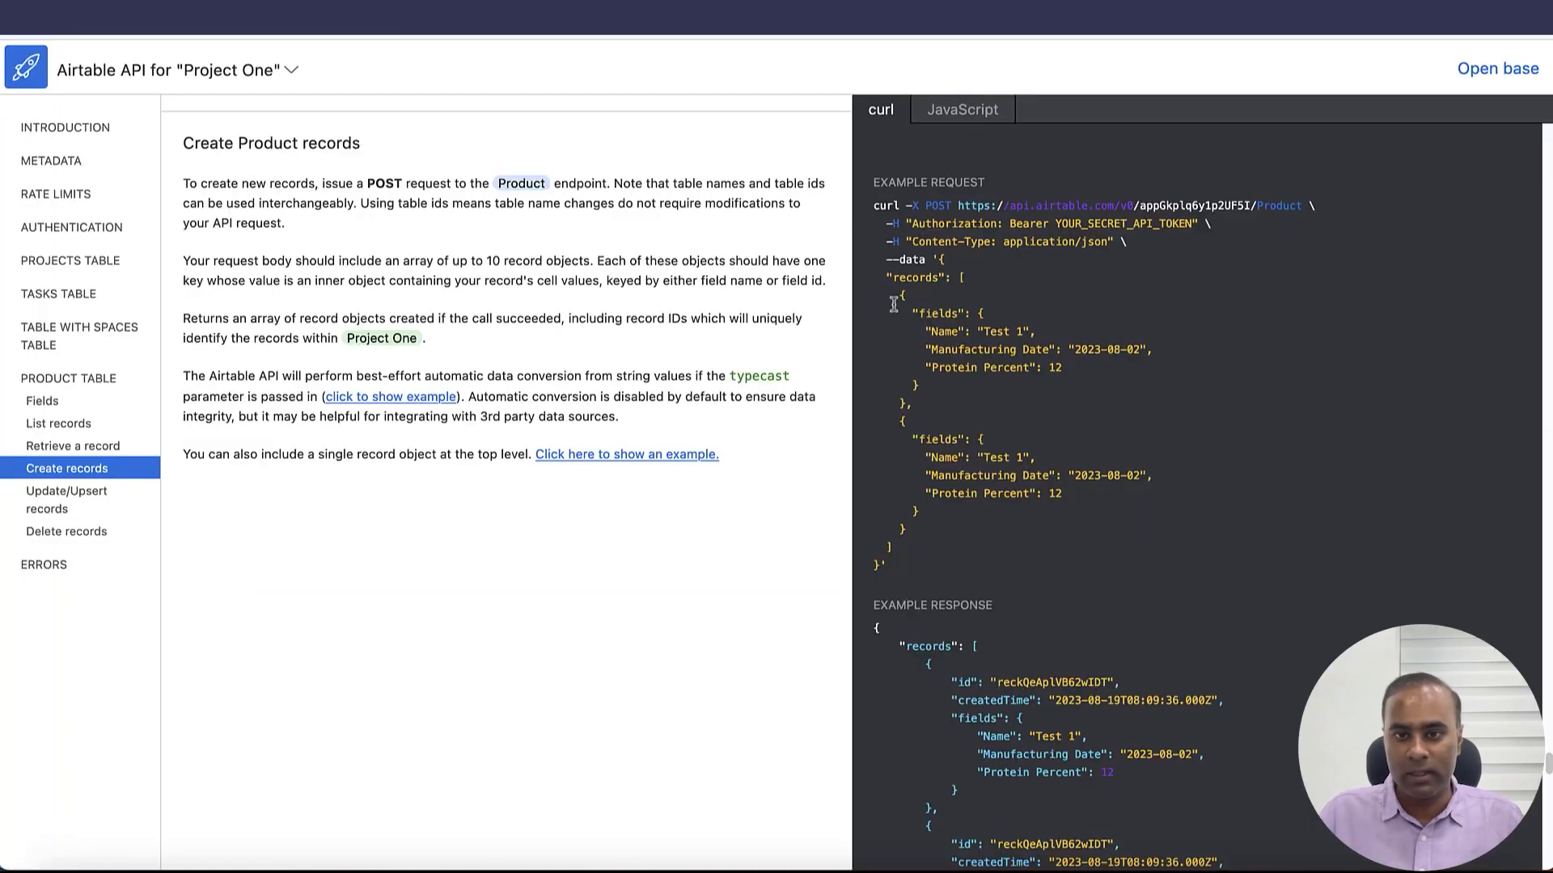
{"action": "left_click_drag", "start_coordinate": [893, 277], "coordinate": [1016, 475]}
{"action": "scroll", "coordinate": [916, 421], "scroll_direction": "down", "scroll_amount": 4}
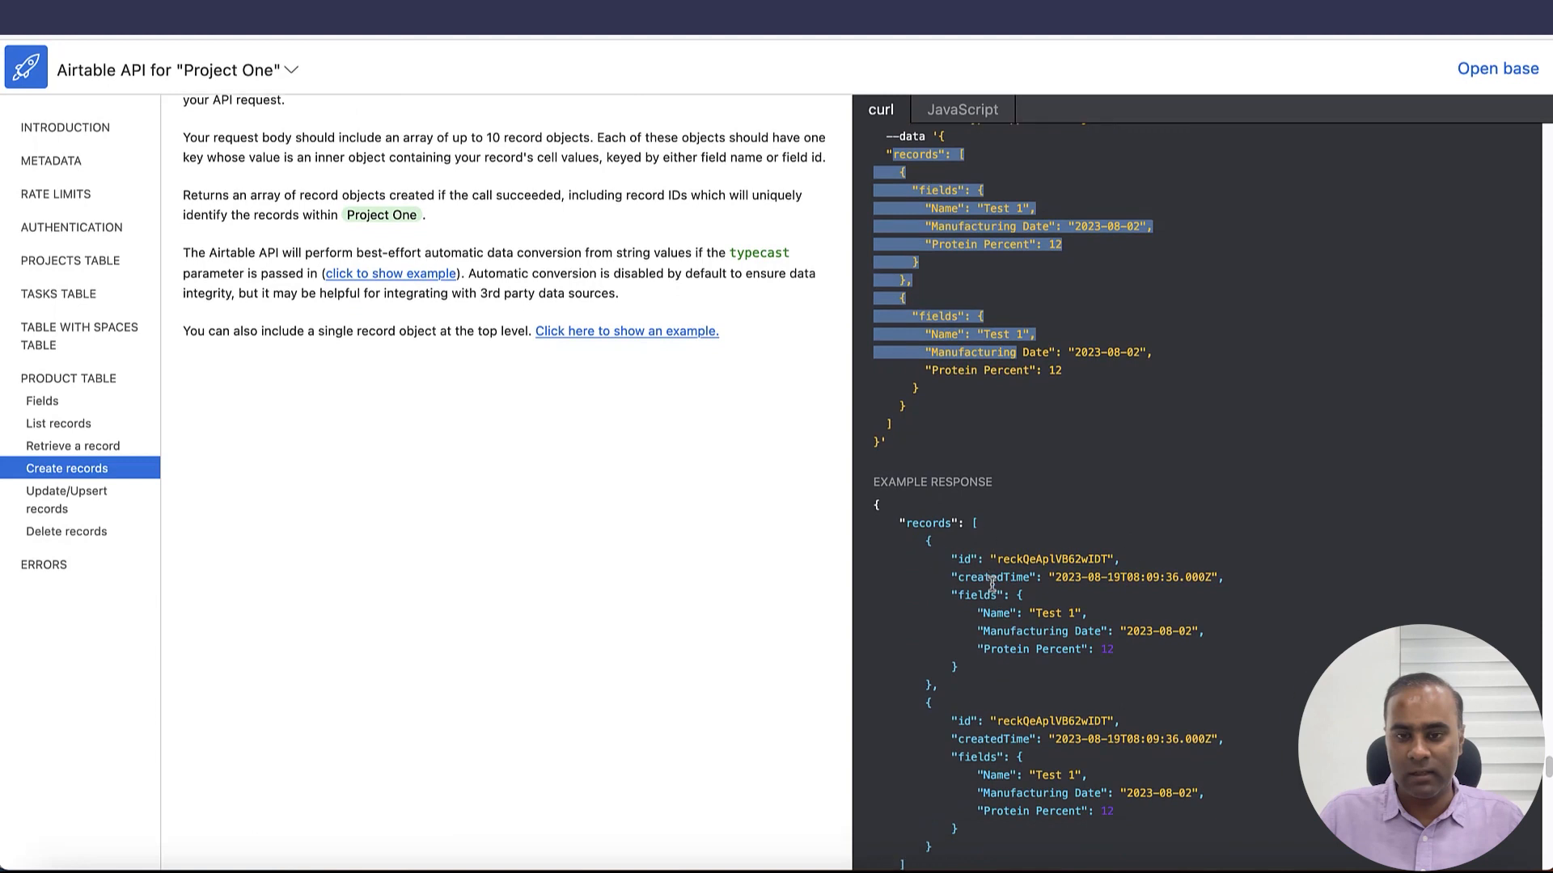
{"action": "left_click", "coordinate": [970, 378]}
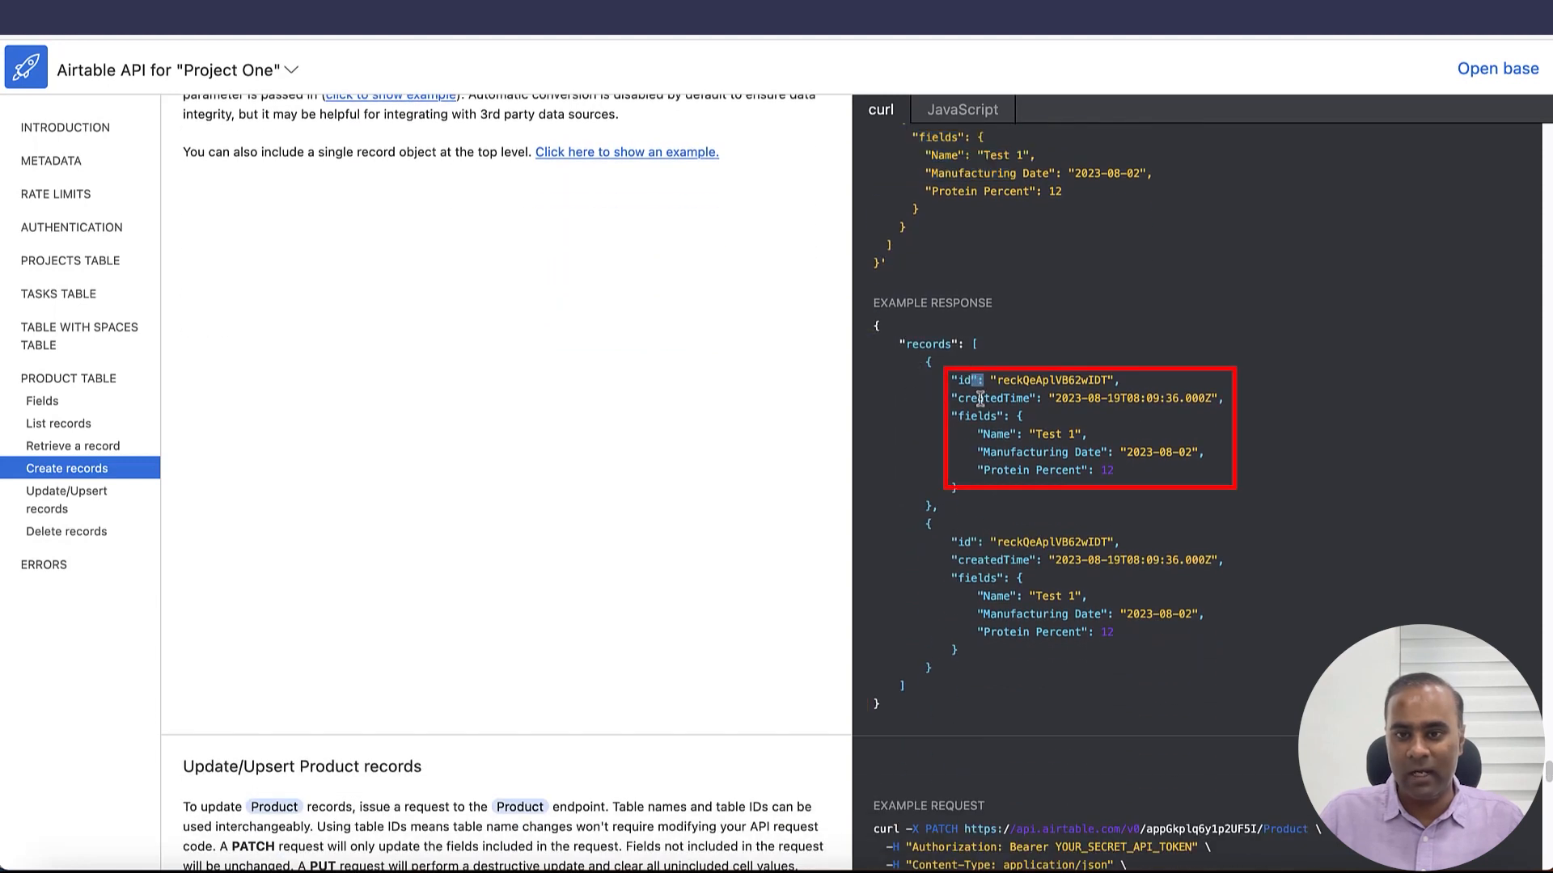
{"action": "double_click", "coordinate": [983, 398]}
{"action": "left_click", "coordinate": [995, 428]}
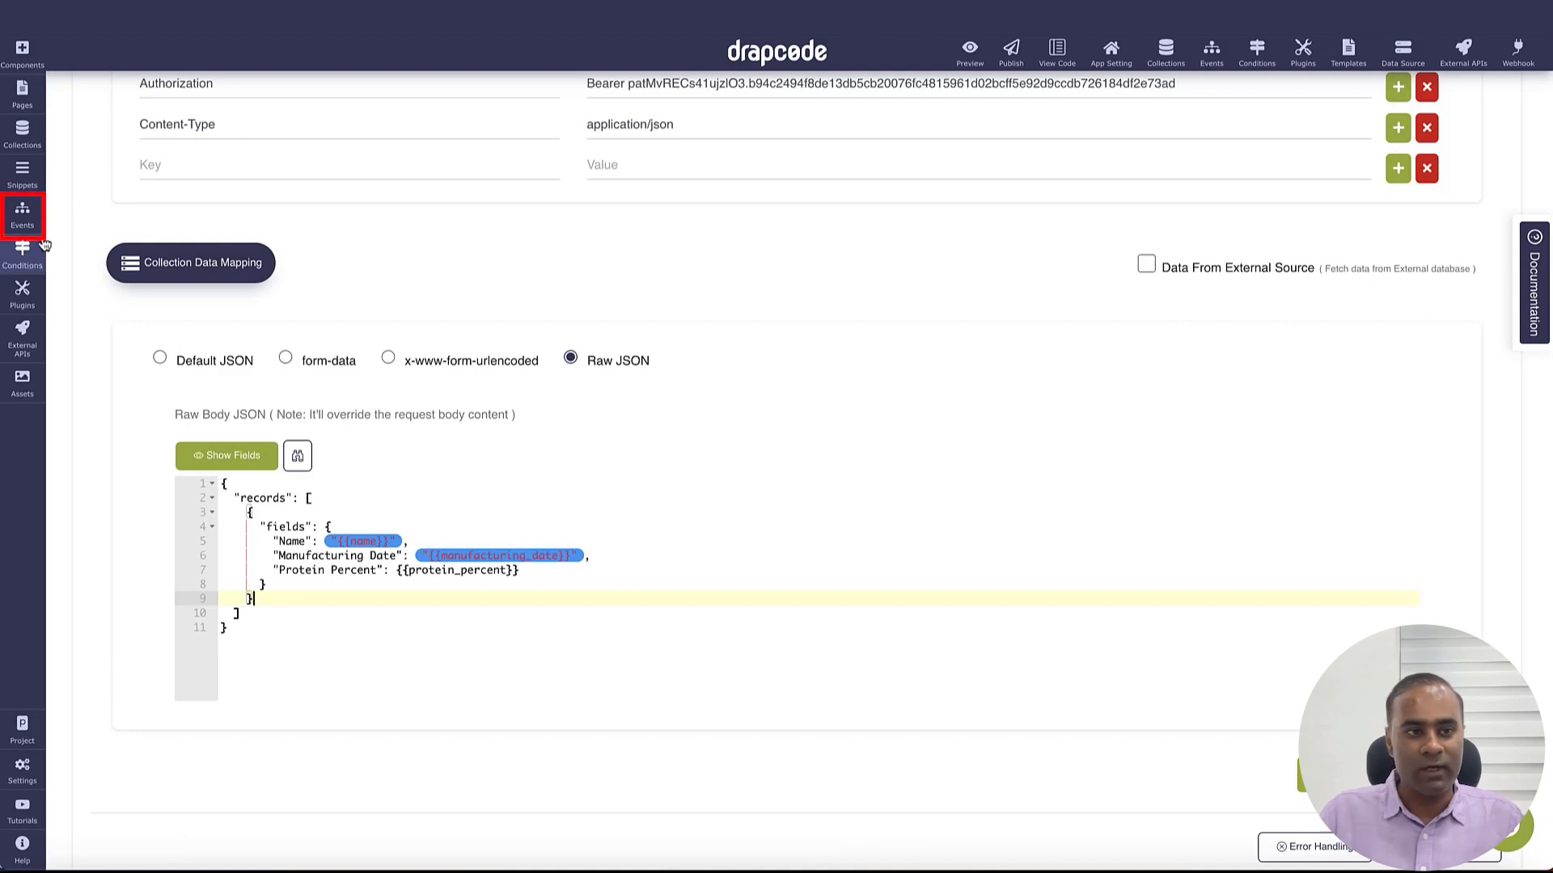
- Open the Save Product event in DrapCode and review the collection and message settings of its Save Data action
{"action": "left_click", "coordinate": [23, 226]}
{"action": "left_click", "coordinate": [104, 353]}
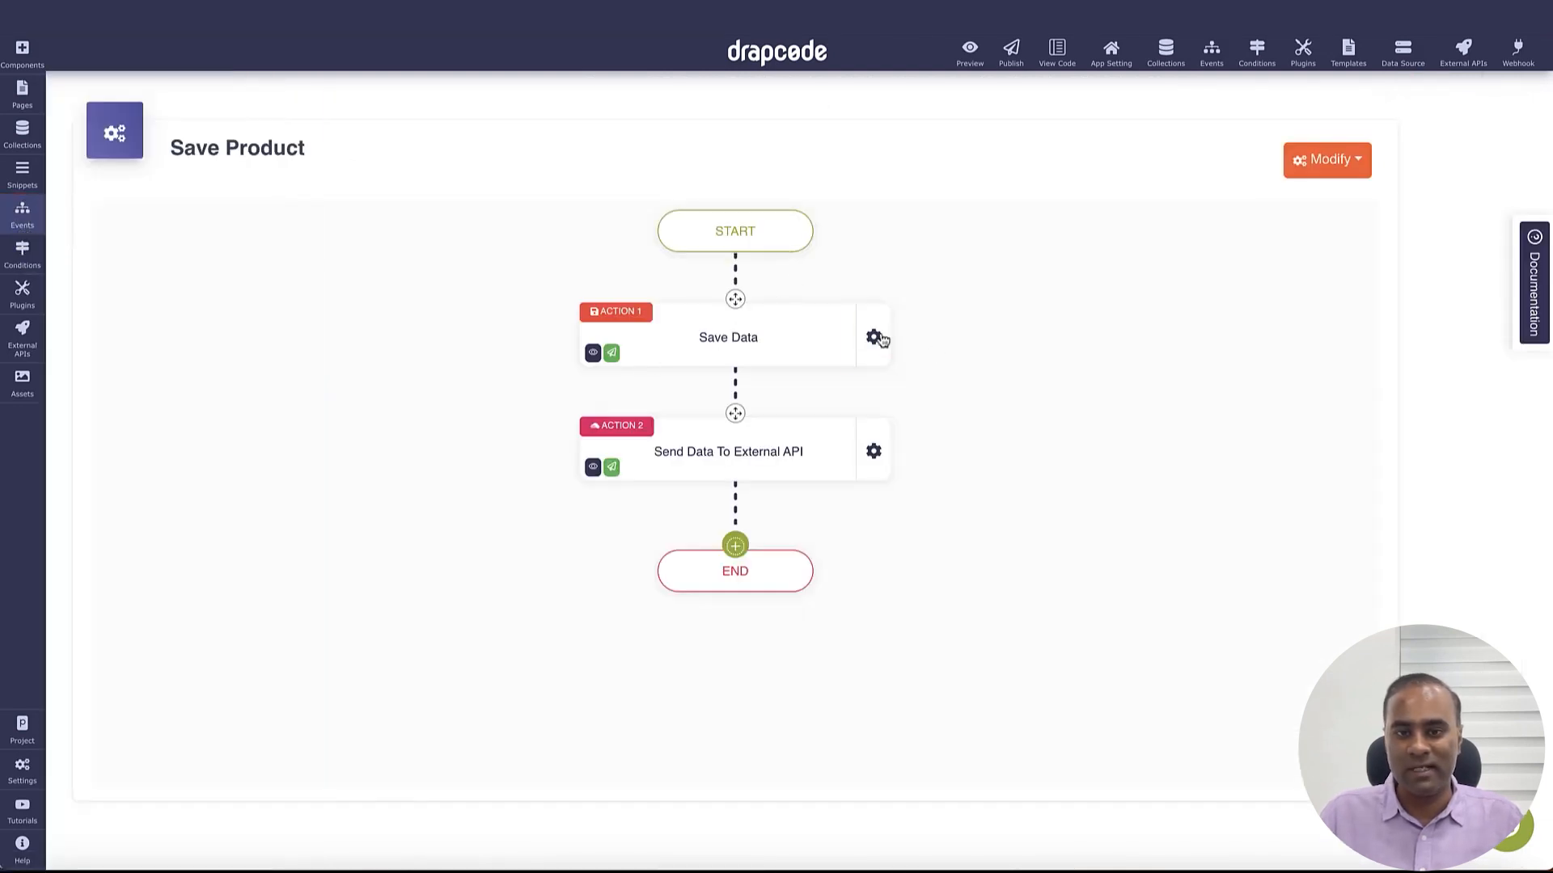
{"action": "left_click", "coordinate": [874, 337]}
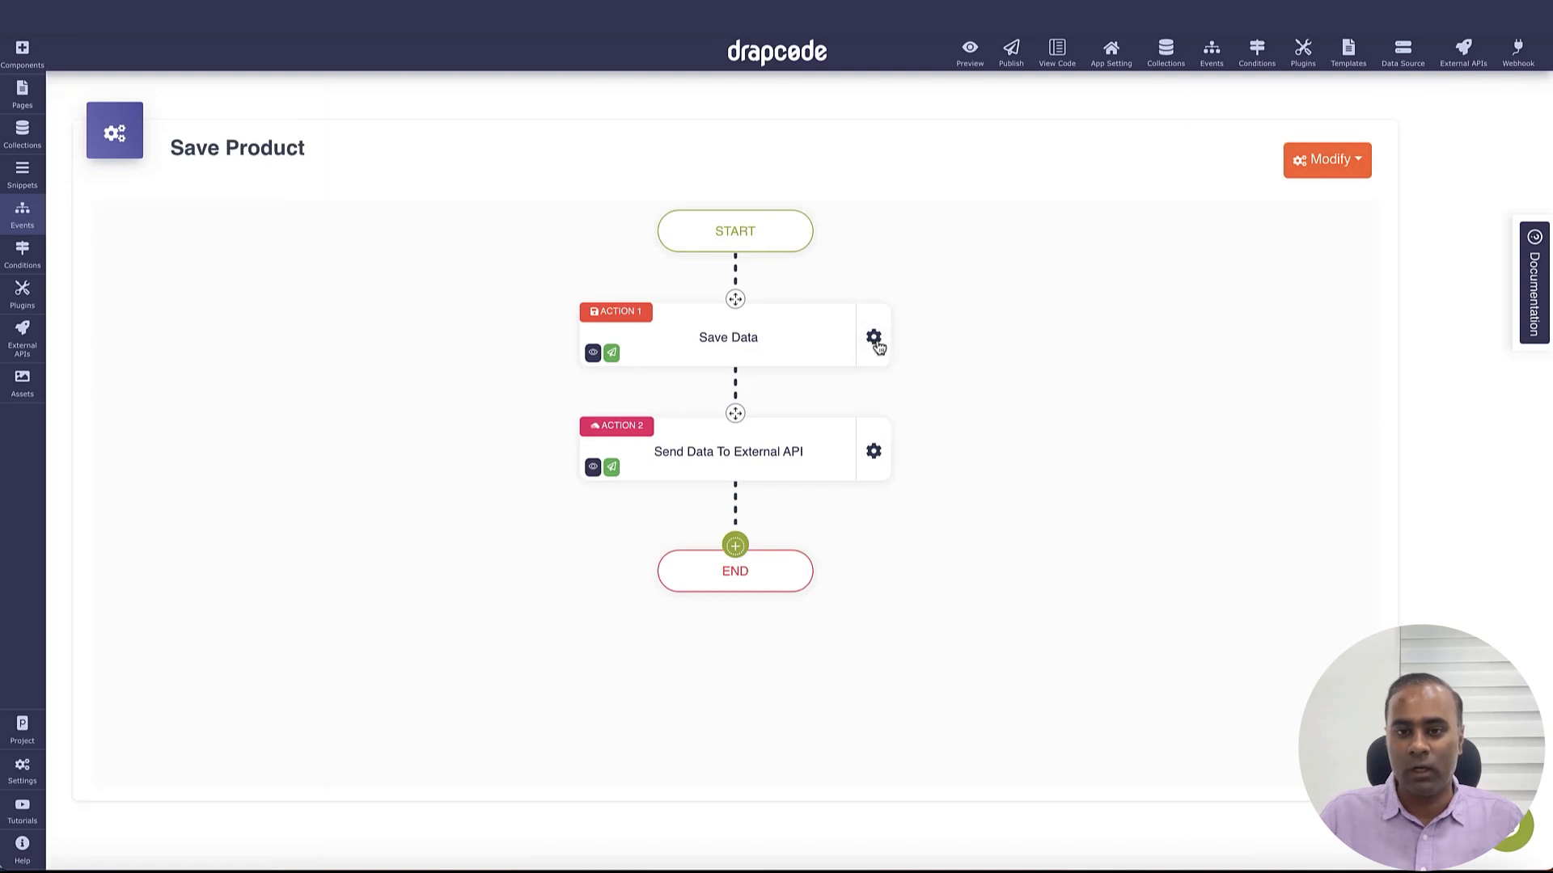
{"action": "left_click", "coordinate": [874, 337]}
{"action": "left_click", "coordinate": [942, 359]}
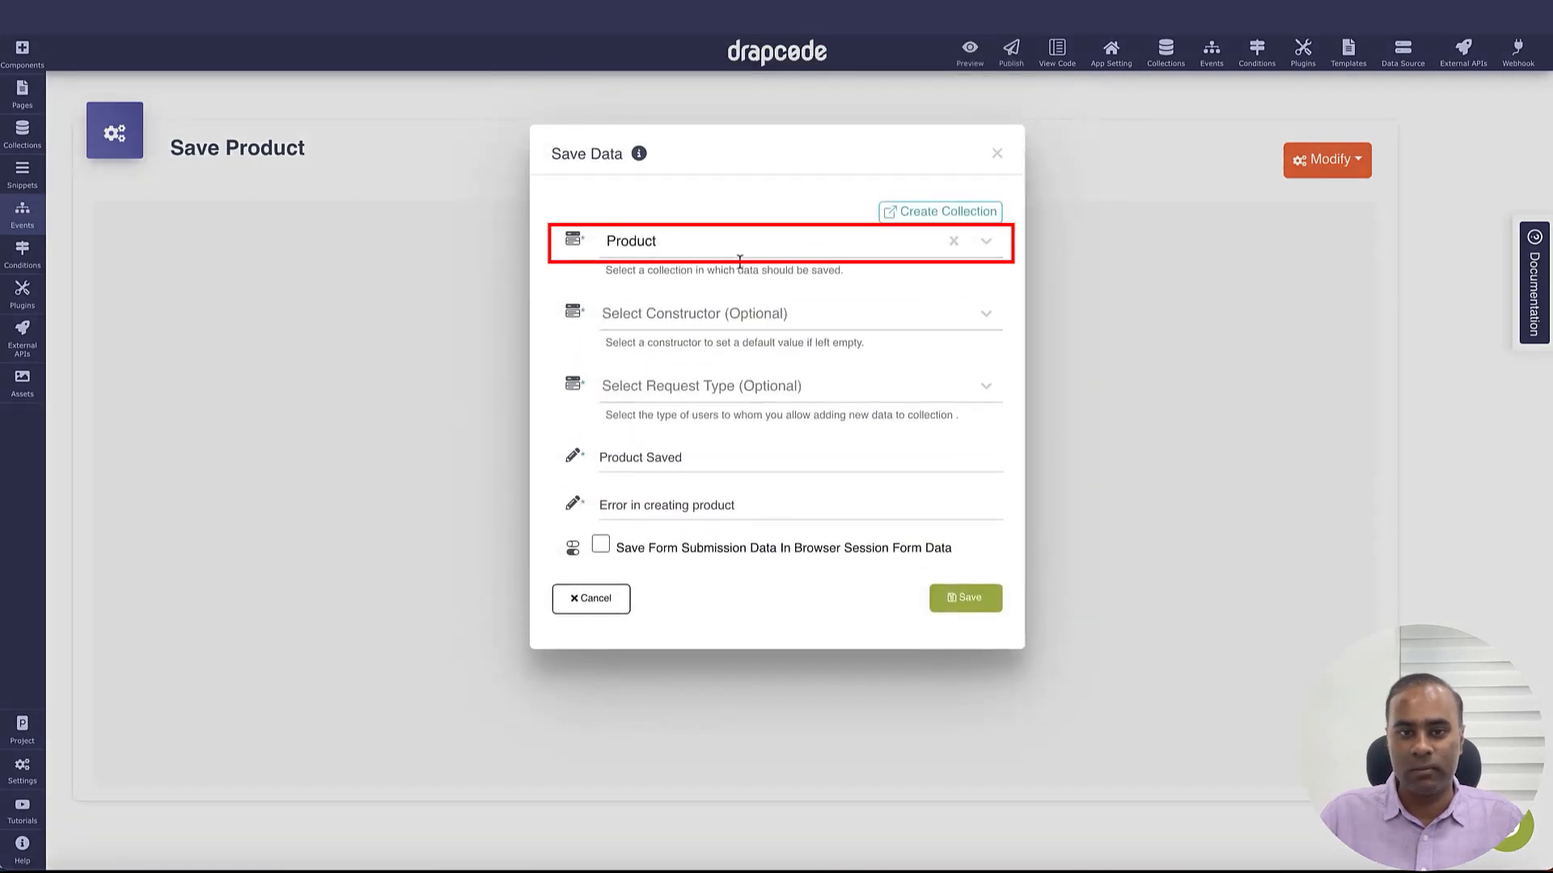
{"action": "left_click", "coordinate": [994, 149]}
- Review which external API the Save Product event's Send Data To External API action uses, then close its settings
{"action": "left_click", "coordinate": [873, 450]}
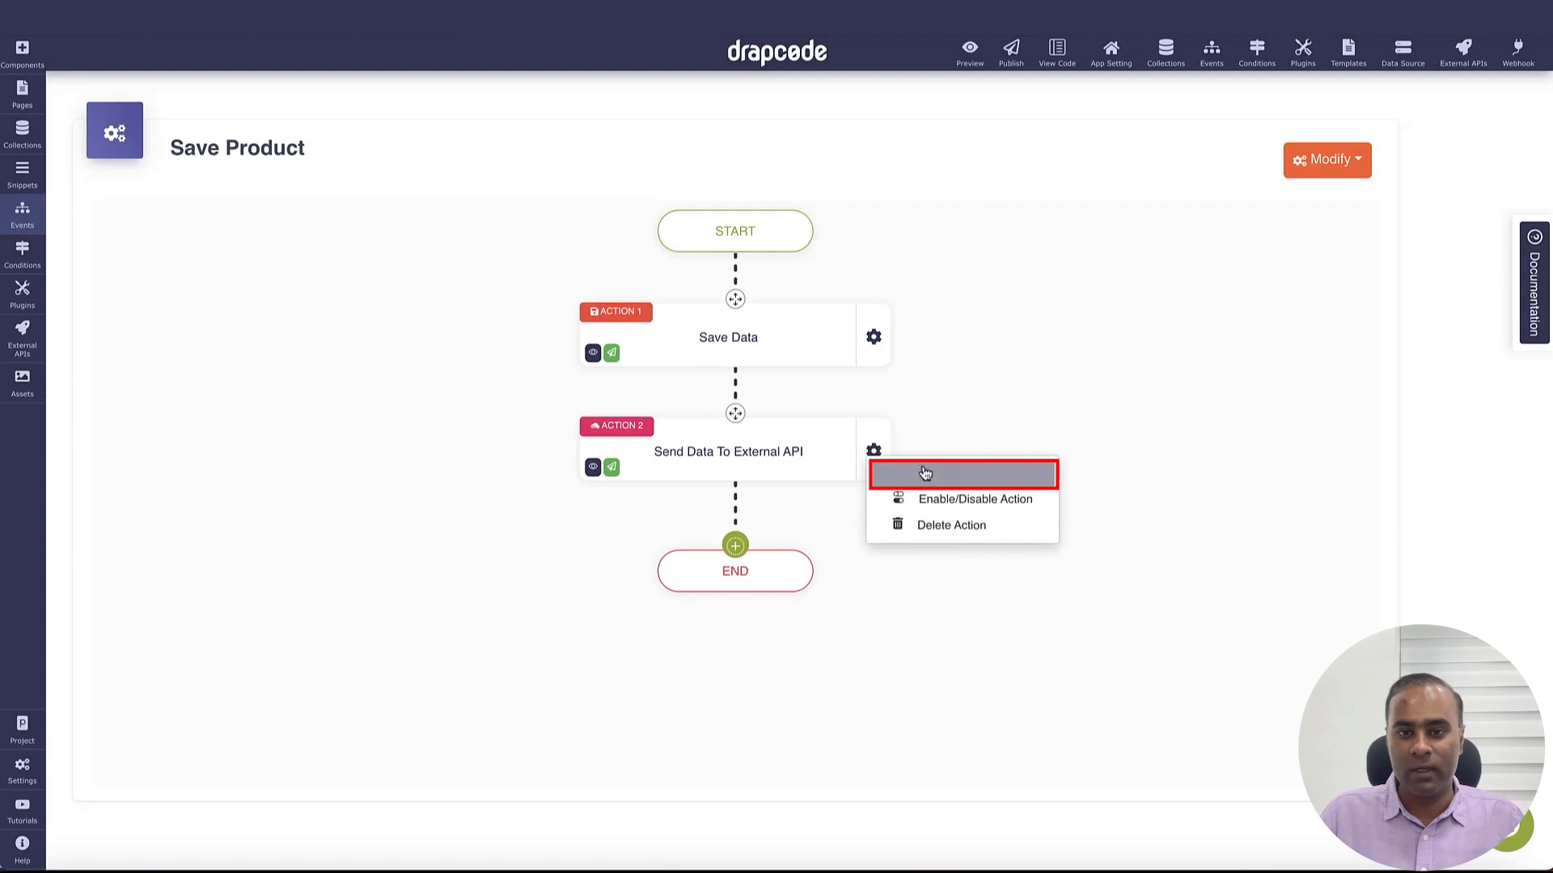
{"action": "left_click", "coordinate": [928, 467]}
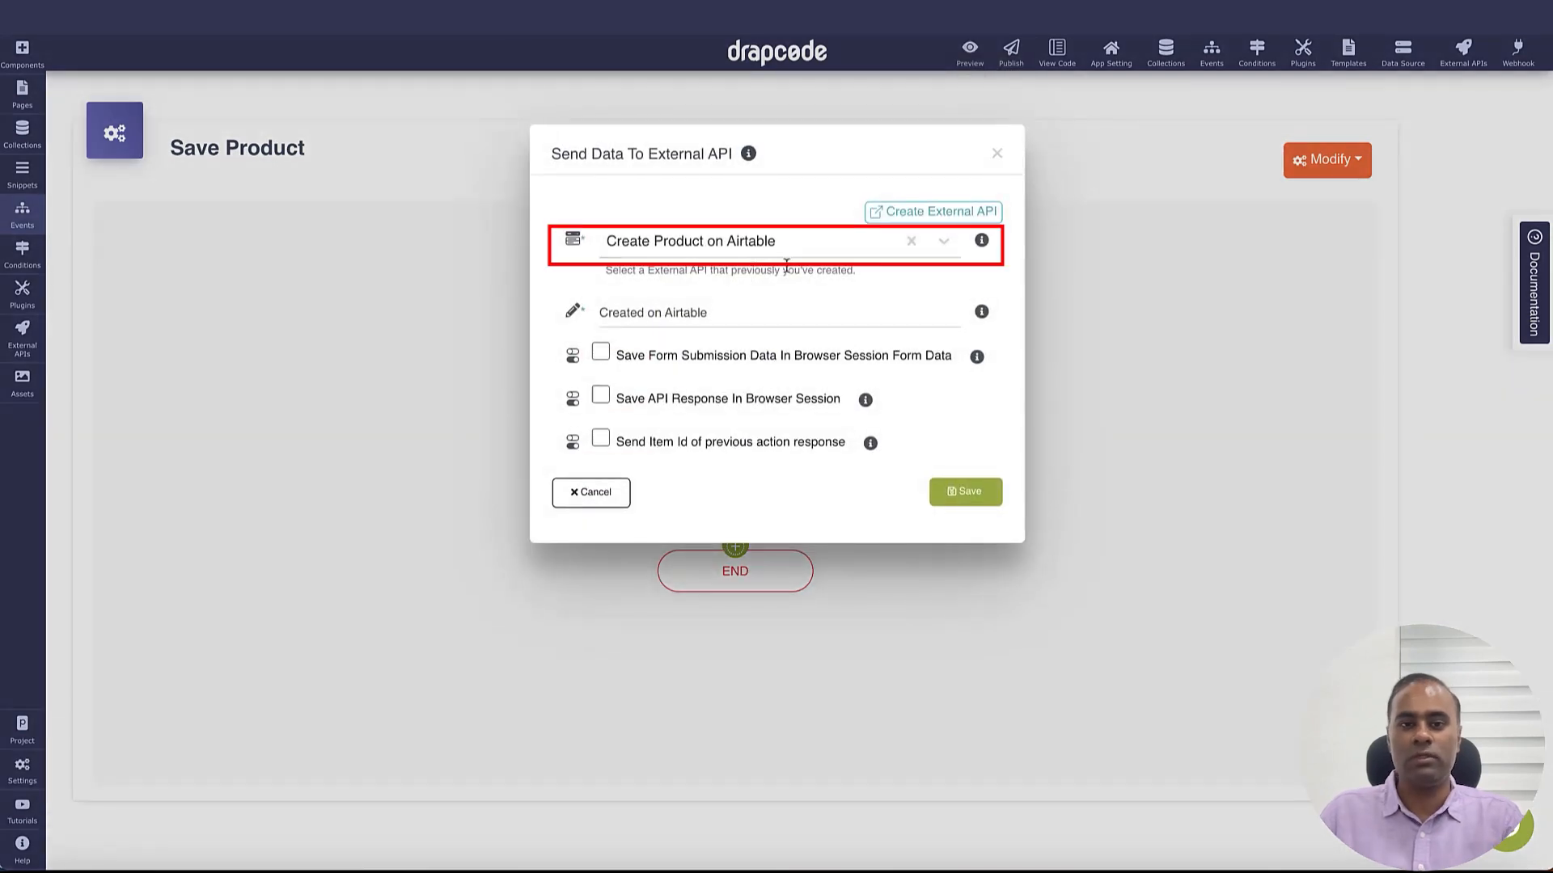
{"action": "left_click", "coordinate": [996, 153]}
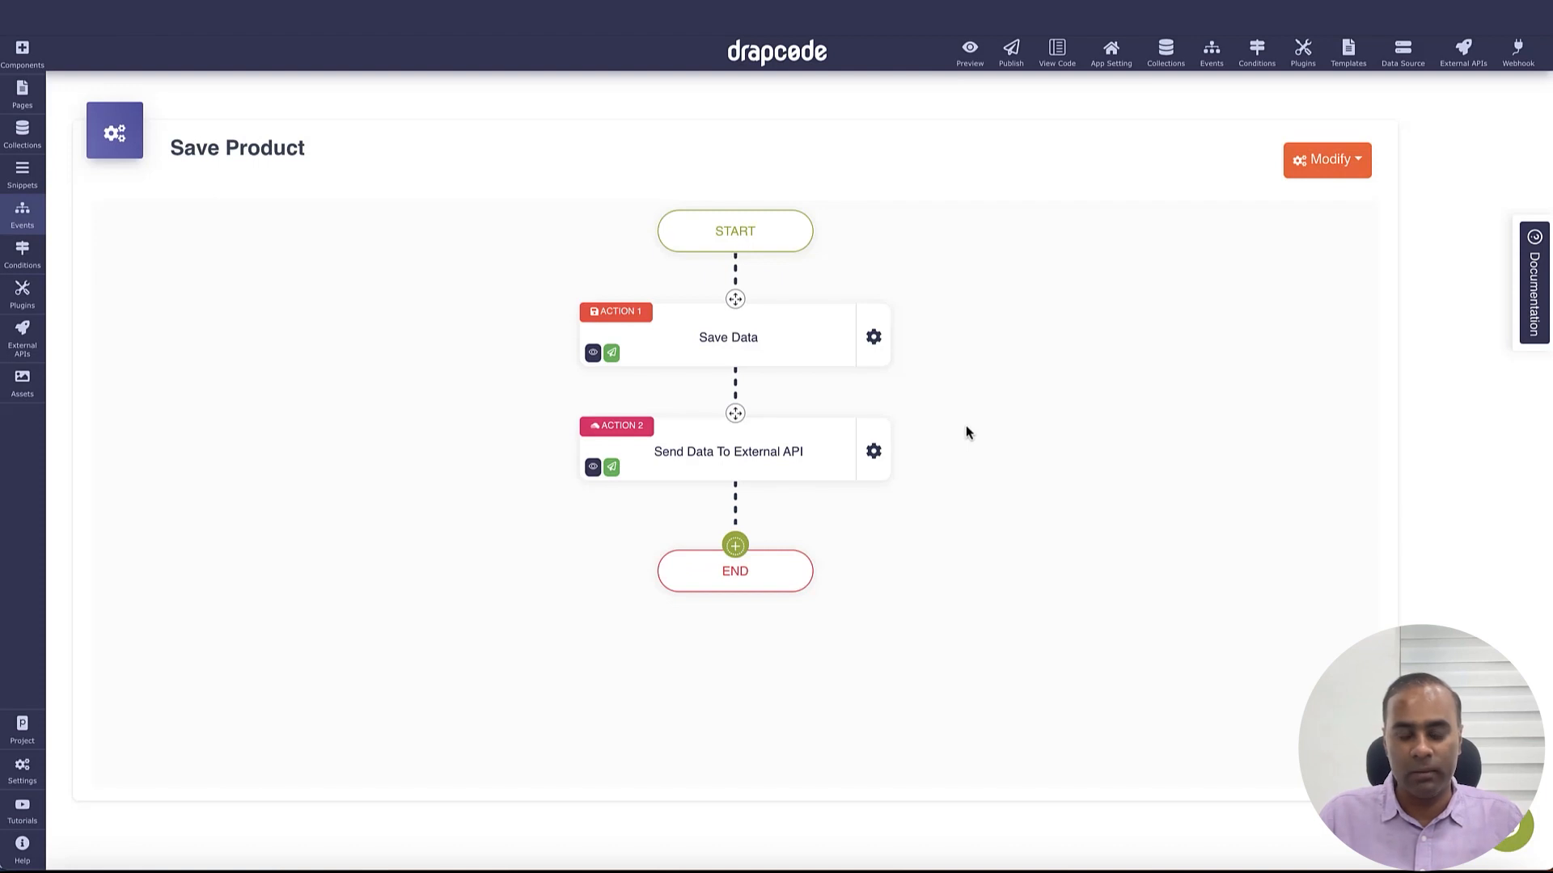
- View the Product collection's data and refresh its record list
{"action": "left_click", "coordinate": [22, 93]}
{"action": "left_click", "coordinate": [93, 220]}
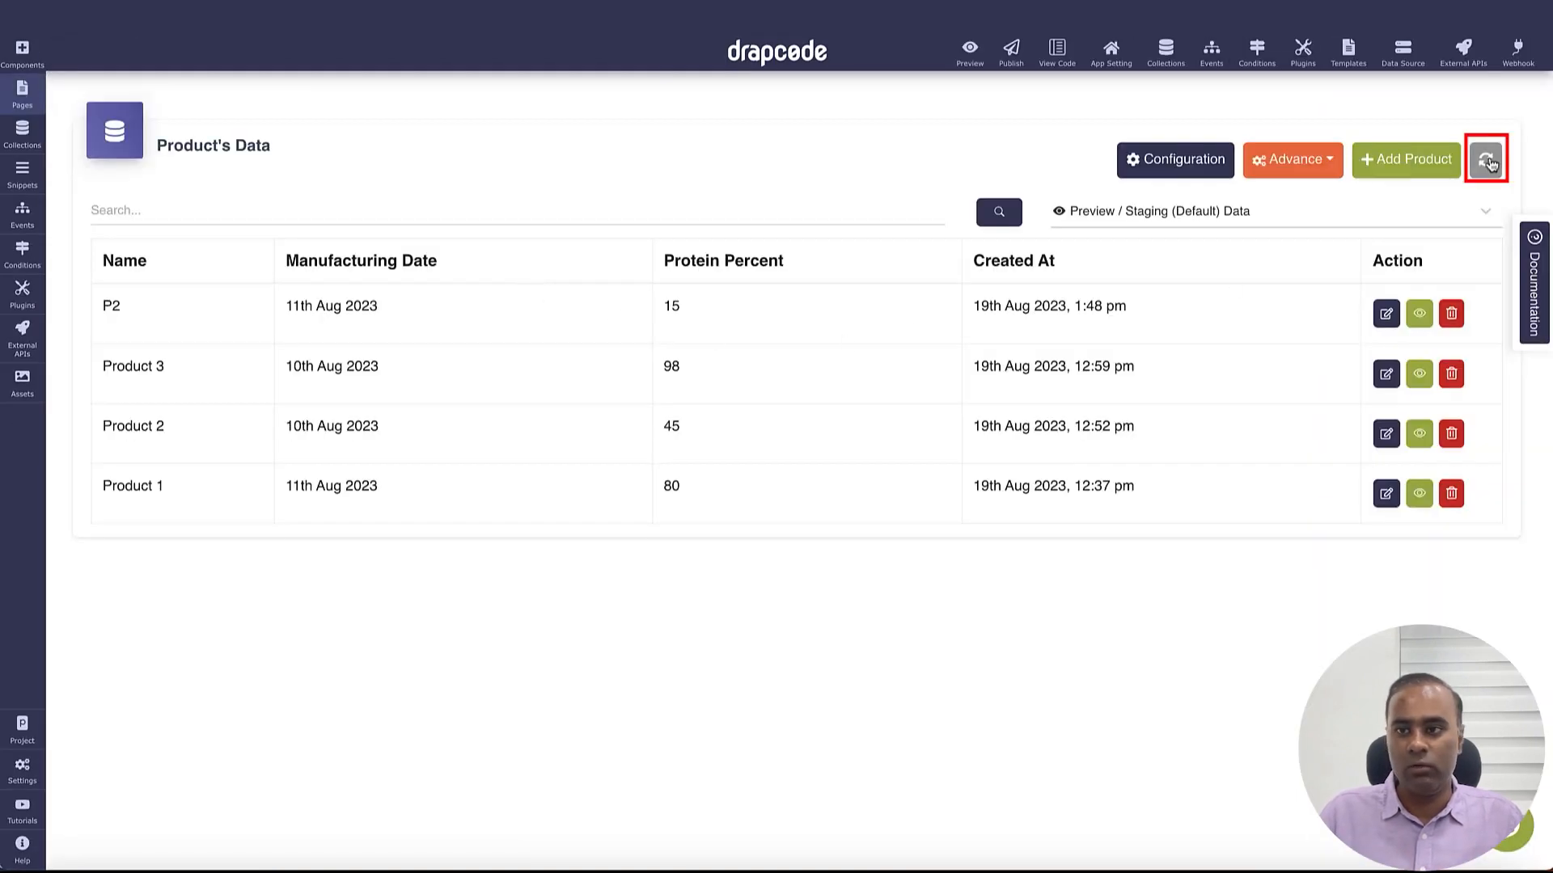
{"action": "left_click", "coordinate": [1490, 164]}
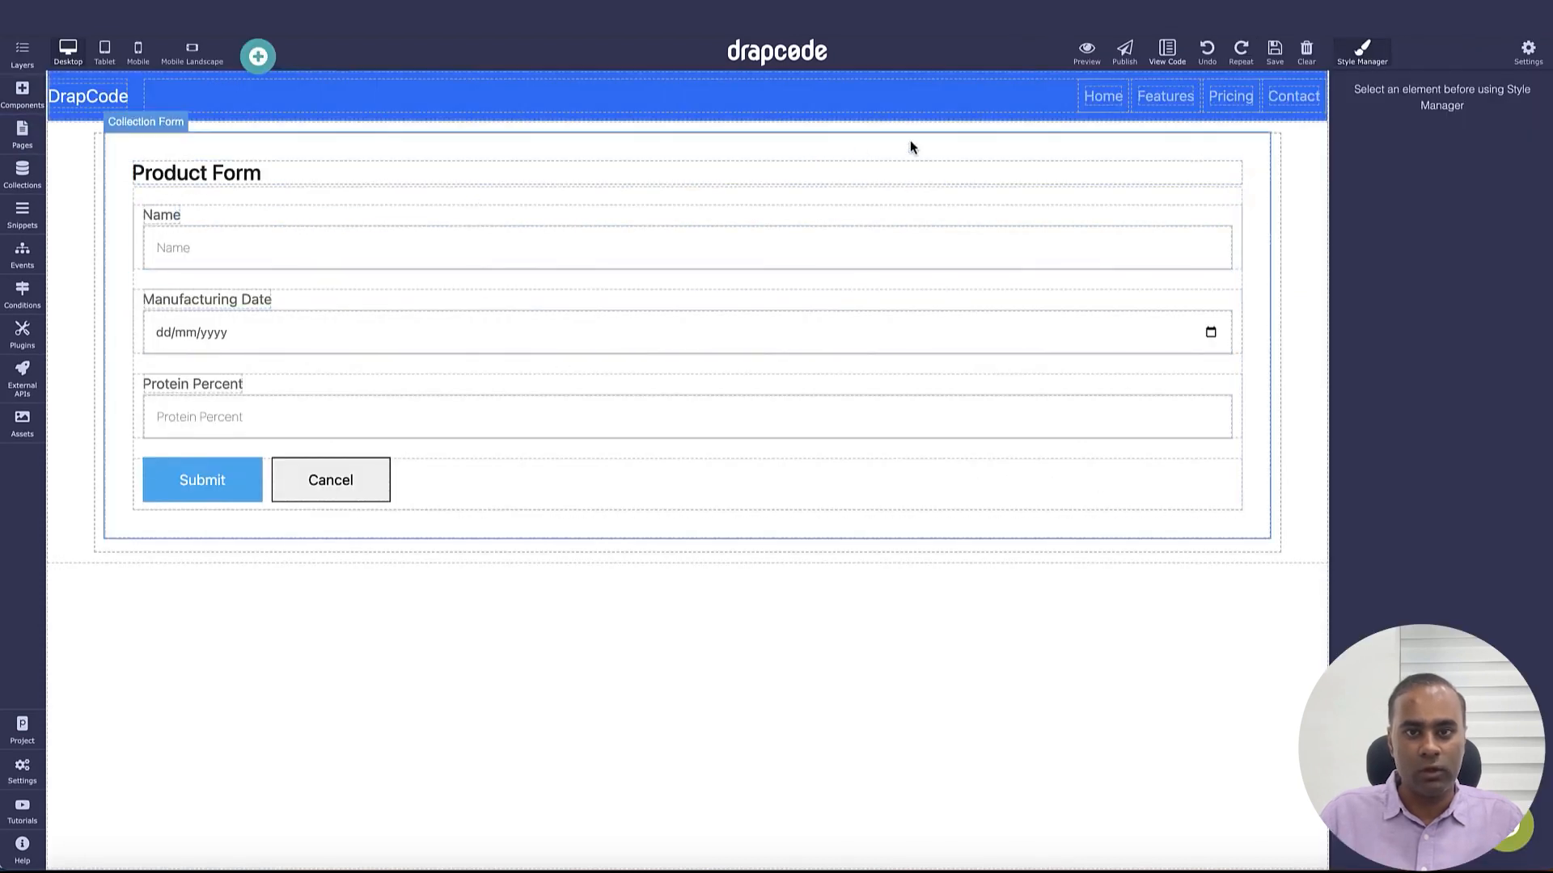
- Preview the page and fill in the product form with name August, manufacturing date 10/08/2023 and protein percent 55
{"action": "left_click", "coordinate": [1089, 55]}
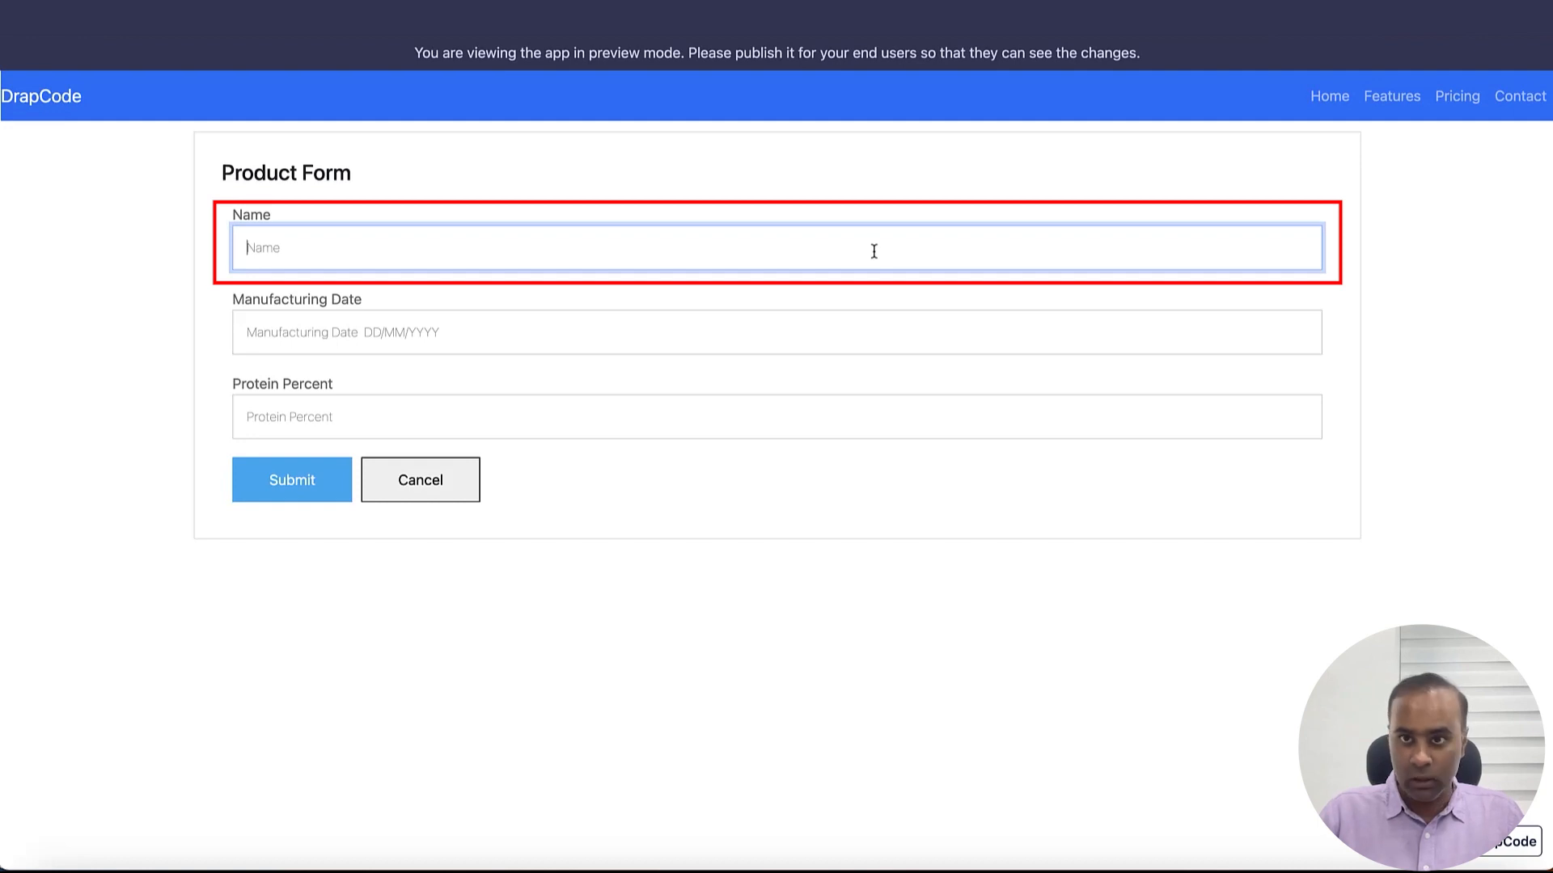
{"action": "type", "text": "August"}
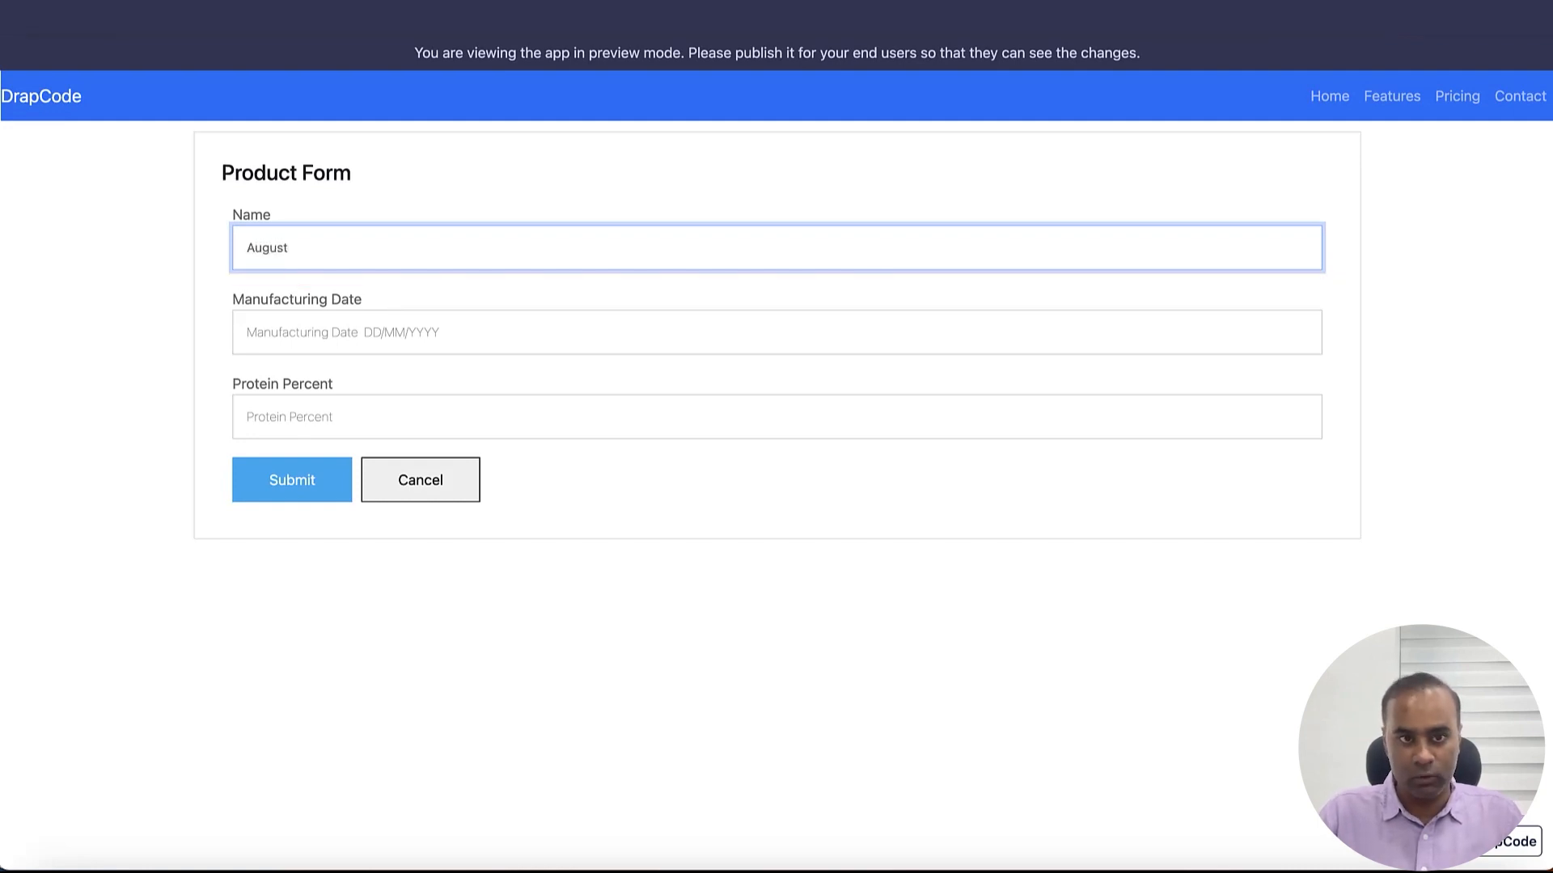
{"action": "key", "text": "Tab"}
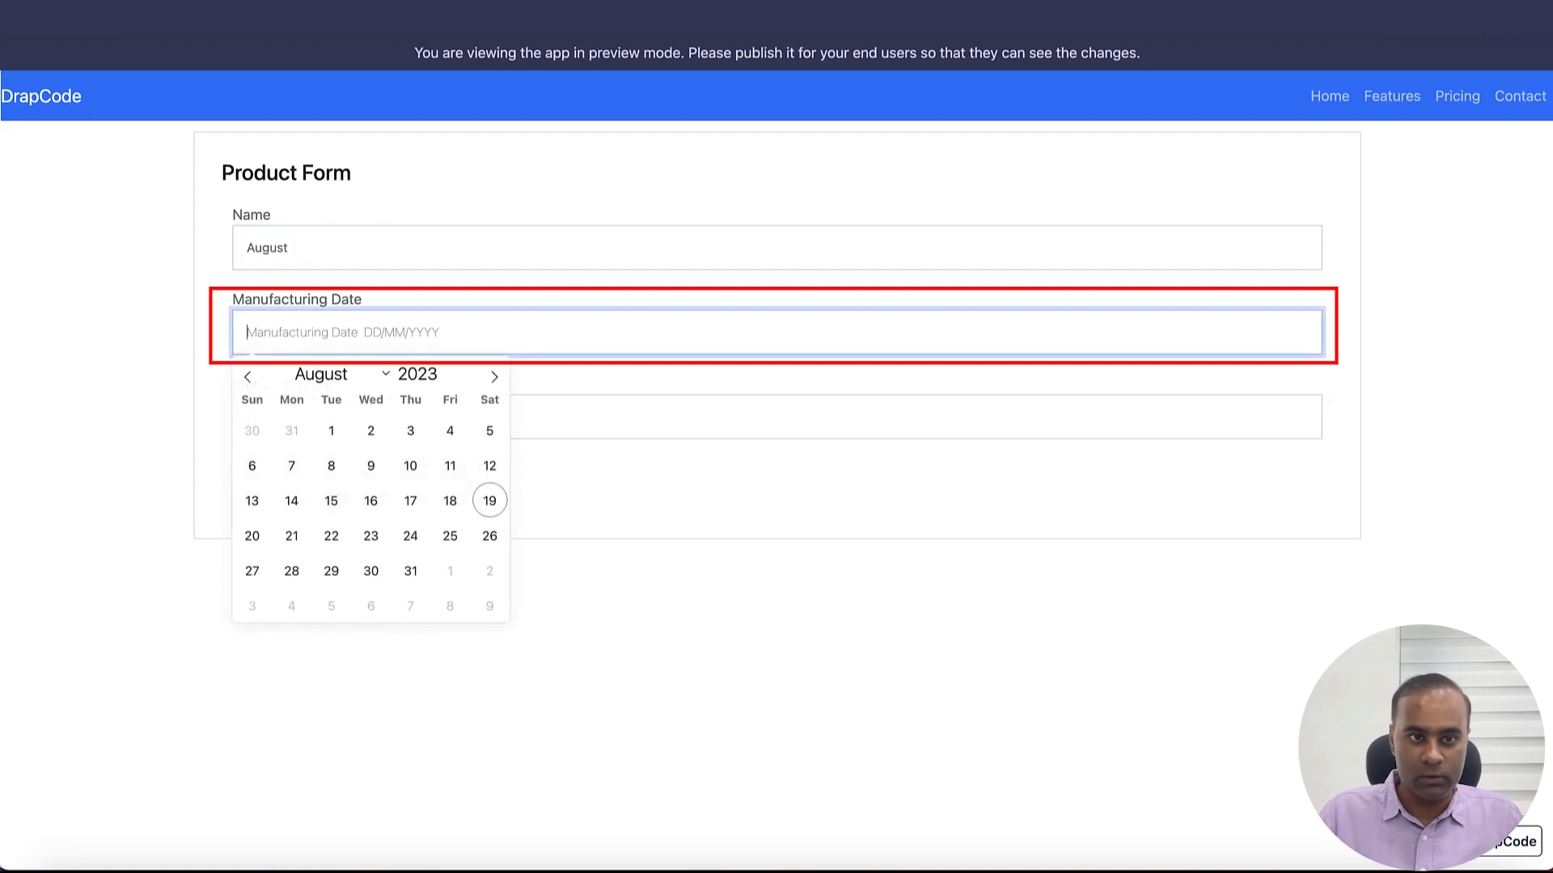
{"action": "left_click", "coordinate": [426, 477]}
{"action": "left_click", "coordinate": [347, 418]}
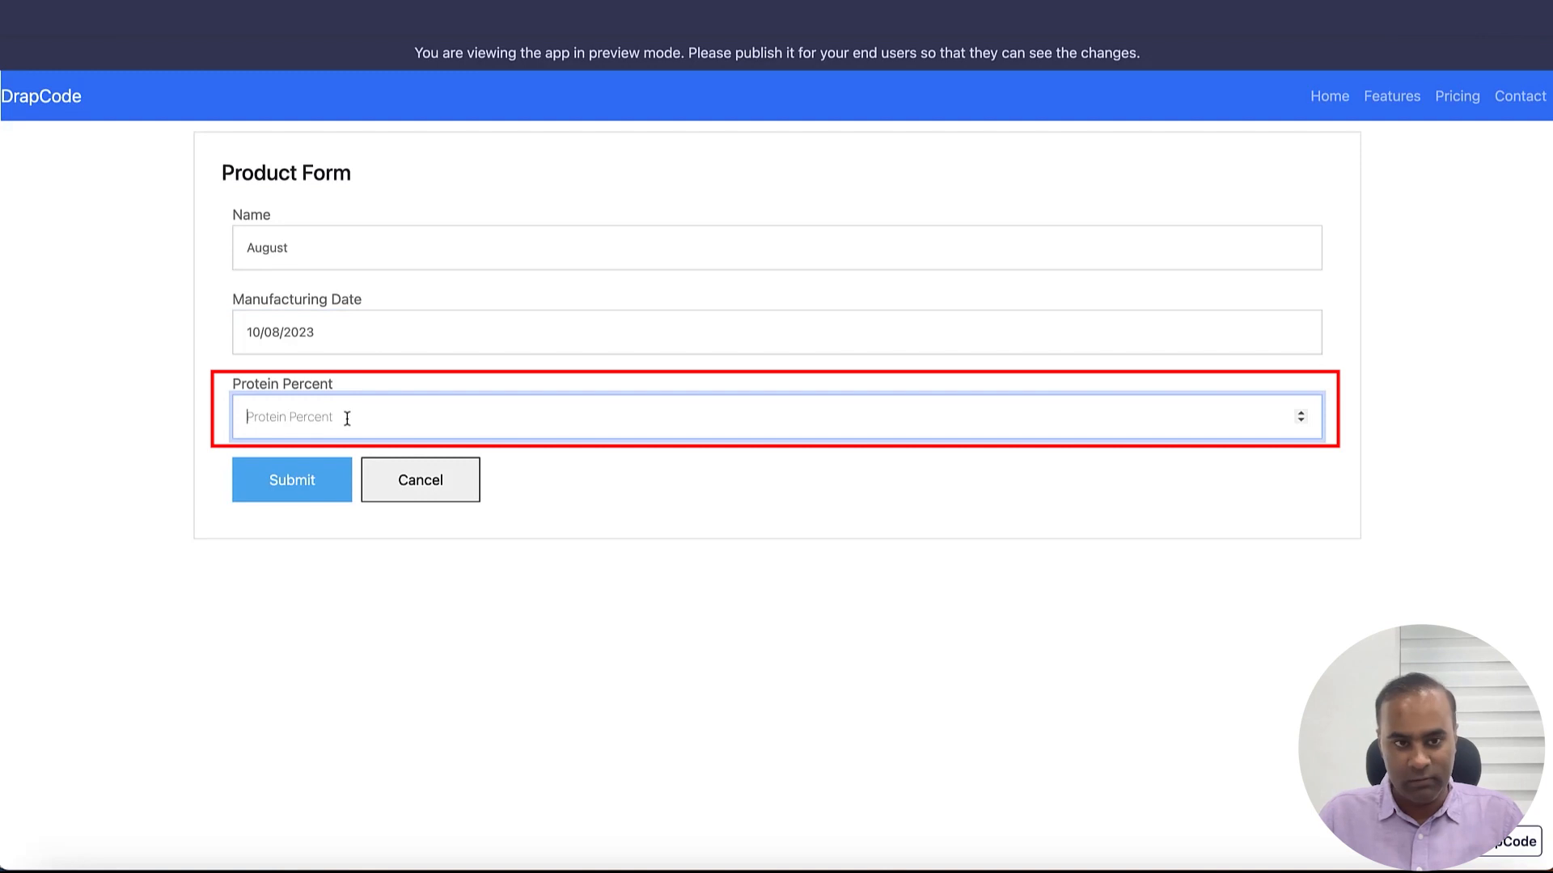
{"action": "type", "text": "55"}
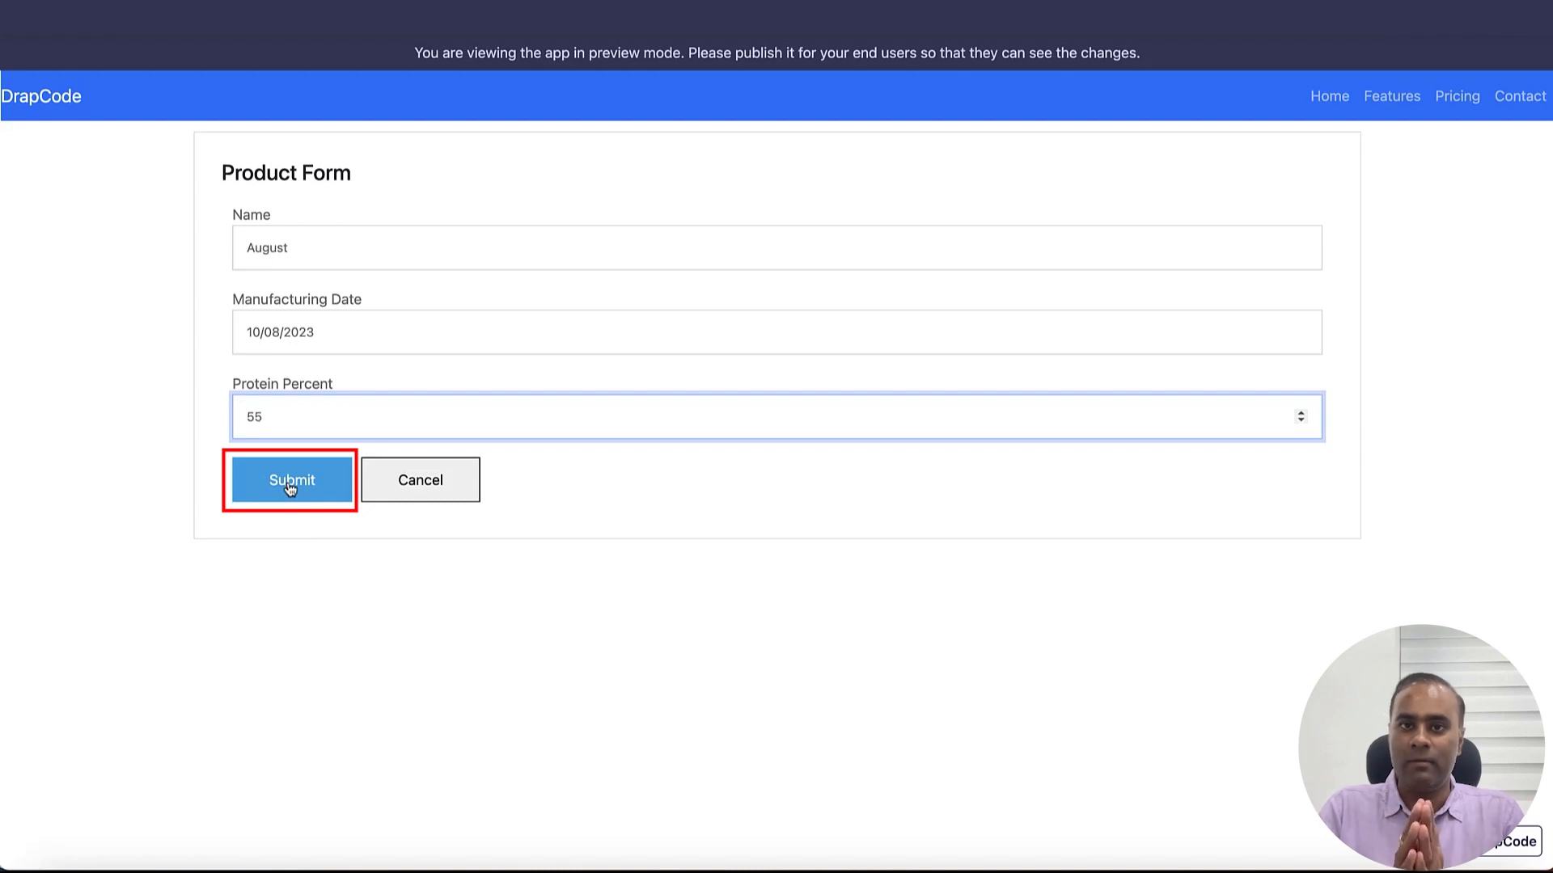
- Check the existing records in Airtable's Product table, and submit the product form in the DrapCode preview
{"action": "key", "text": "super+Tab"}
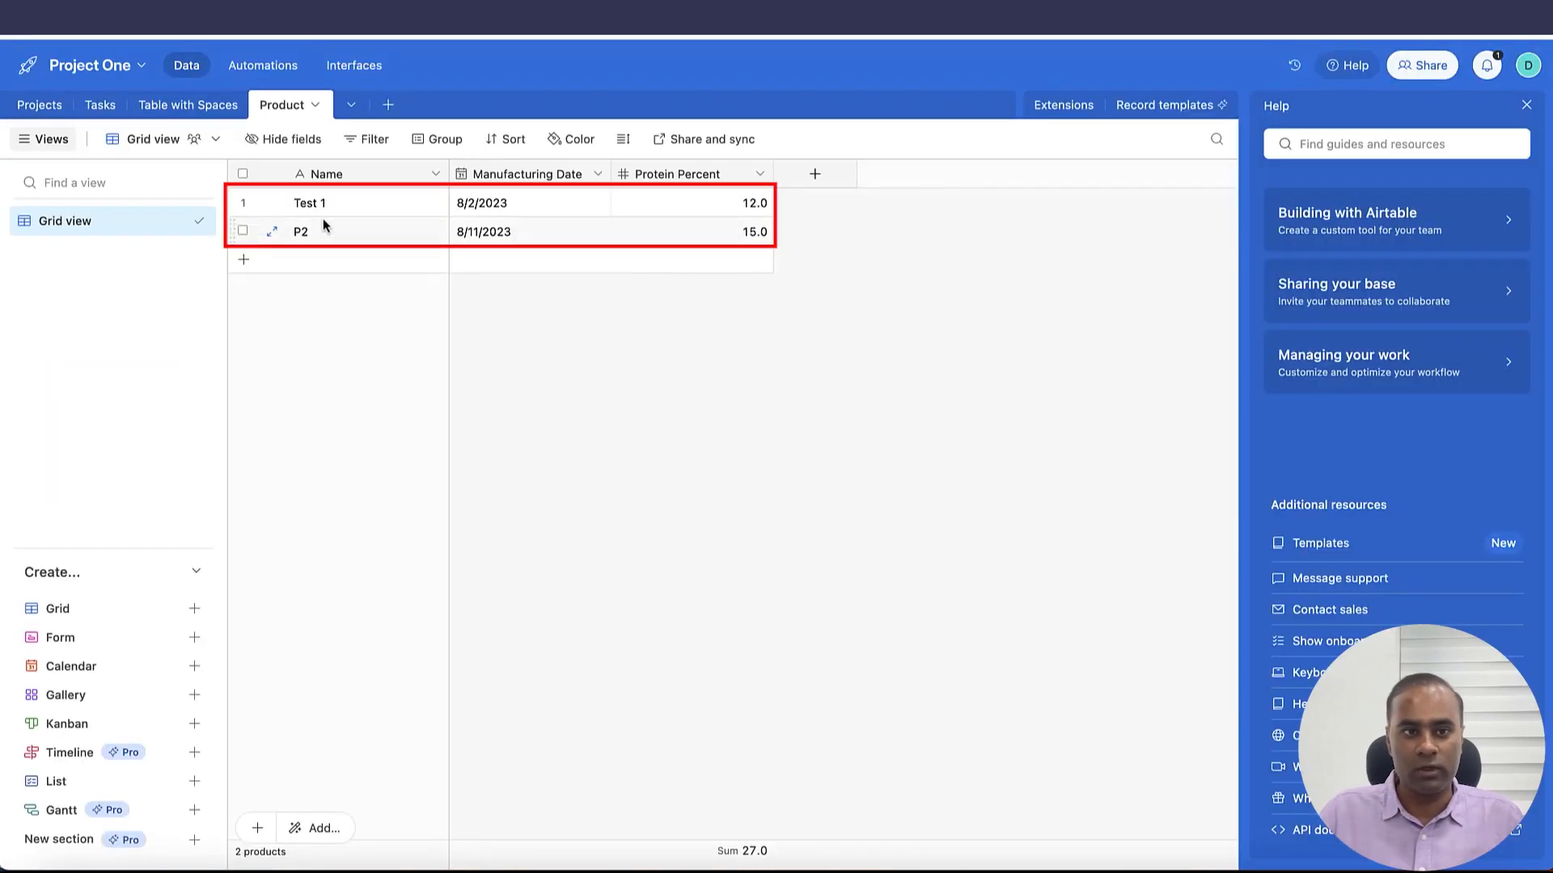
{"action": "key", "text": "super+Tab"}
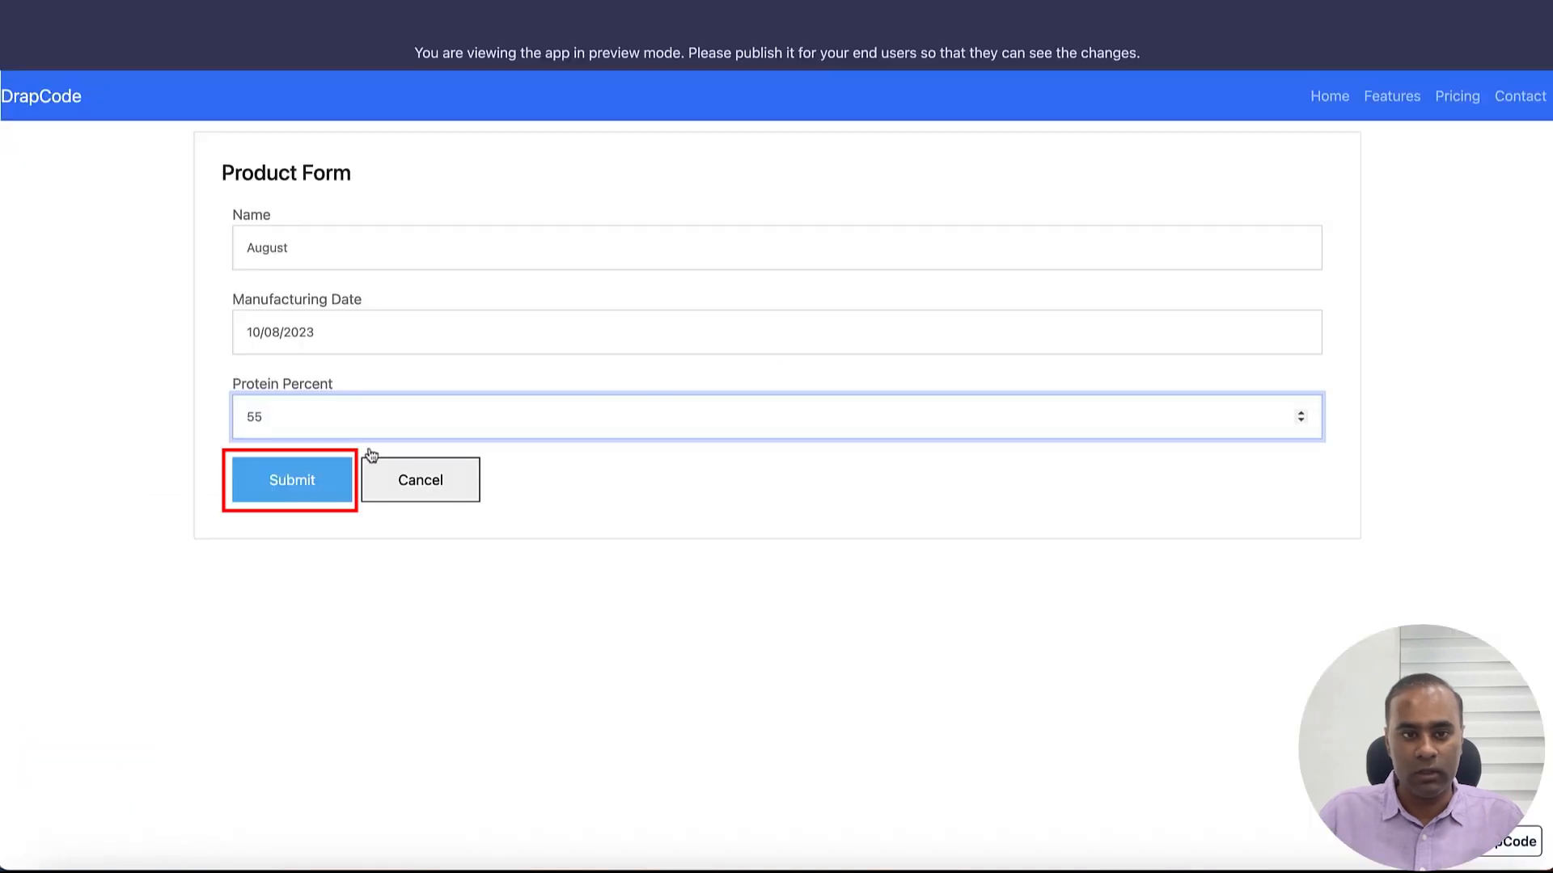
{"action": "left_click", "coordinate": [294, 483]}
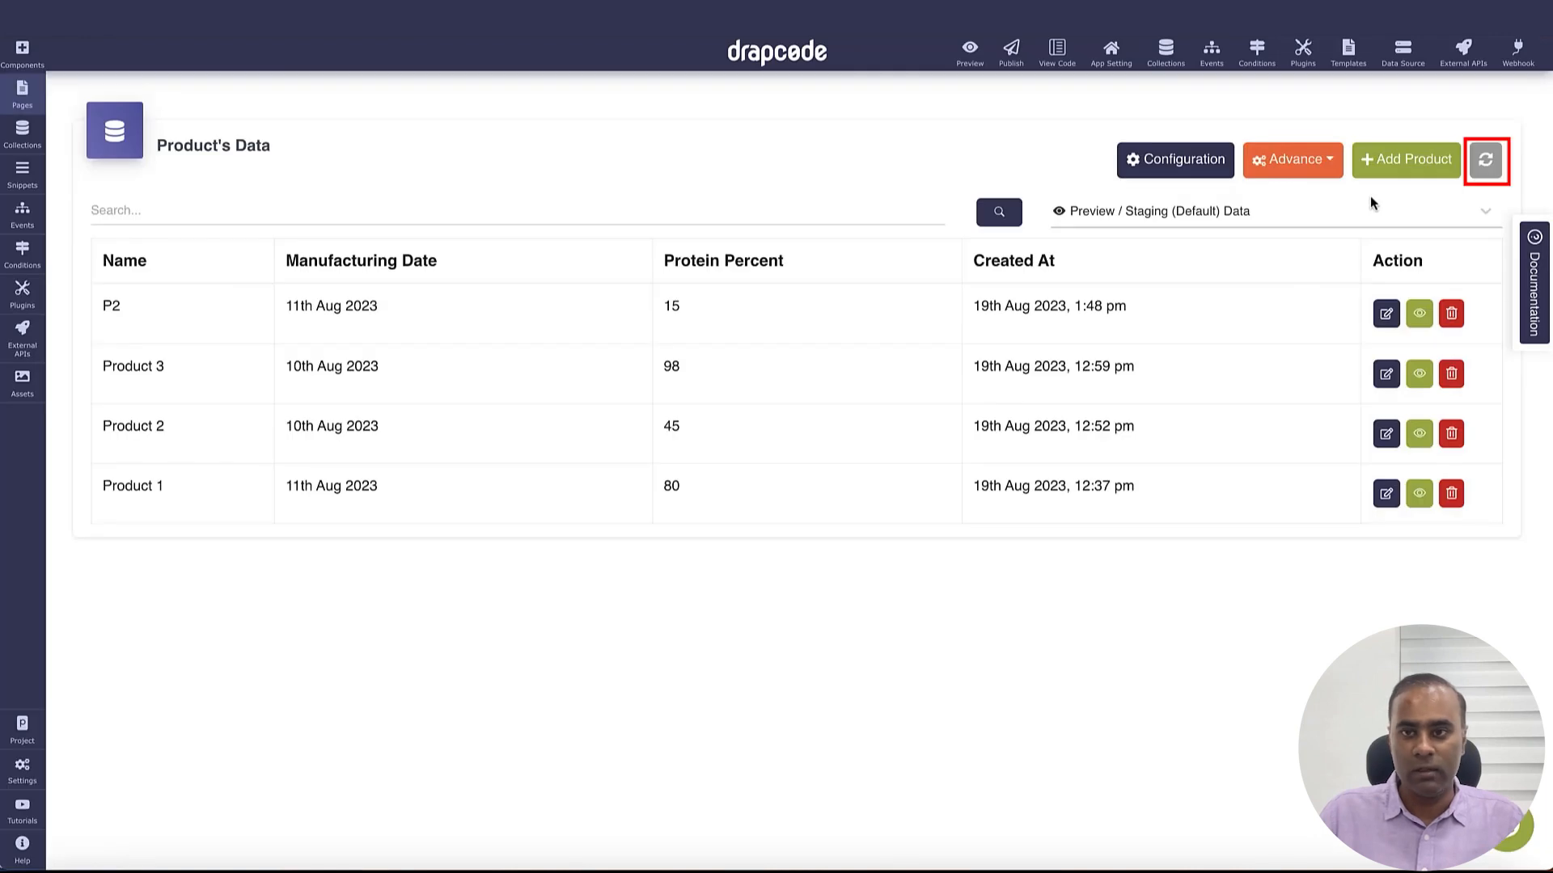
- Refresh the Product collection's data in DrapCode and check the August record there and in Airtable's Product table
{"action": "left_click", "coordinate": [1486, 160]}
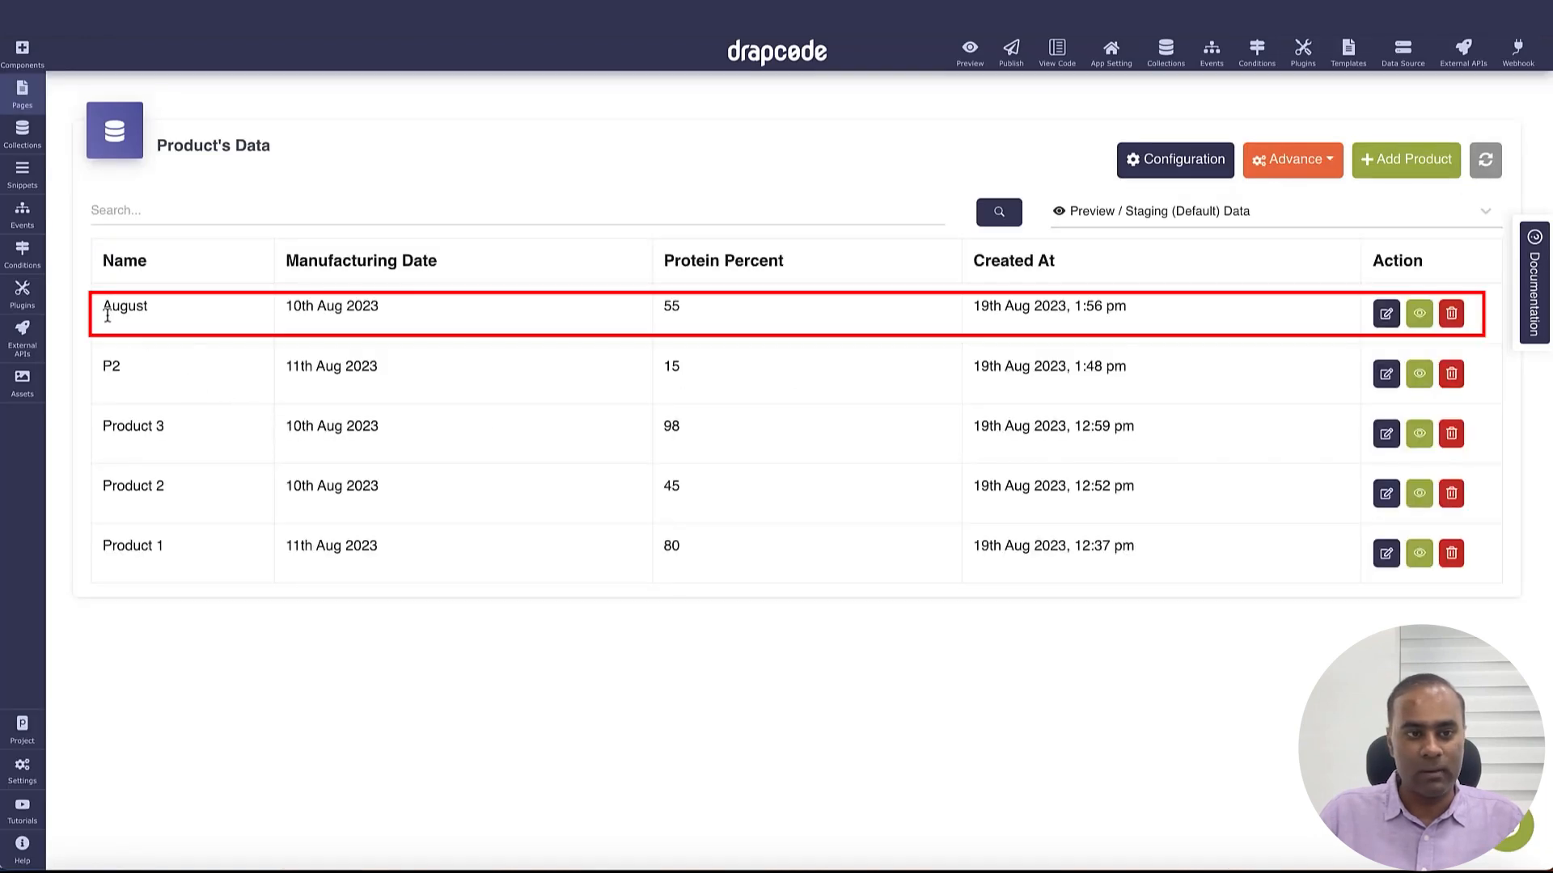
{"action": "left_click_drag", "start_coordinate": [663, 312], "coordinate": [803, 318]}
{"action": "left_click", "coordinate": [802, 318]}
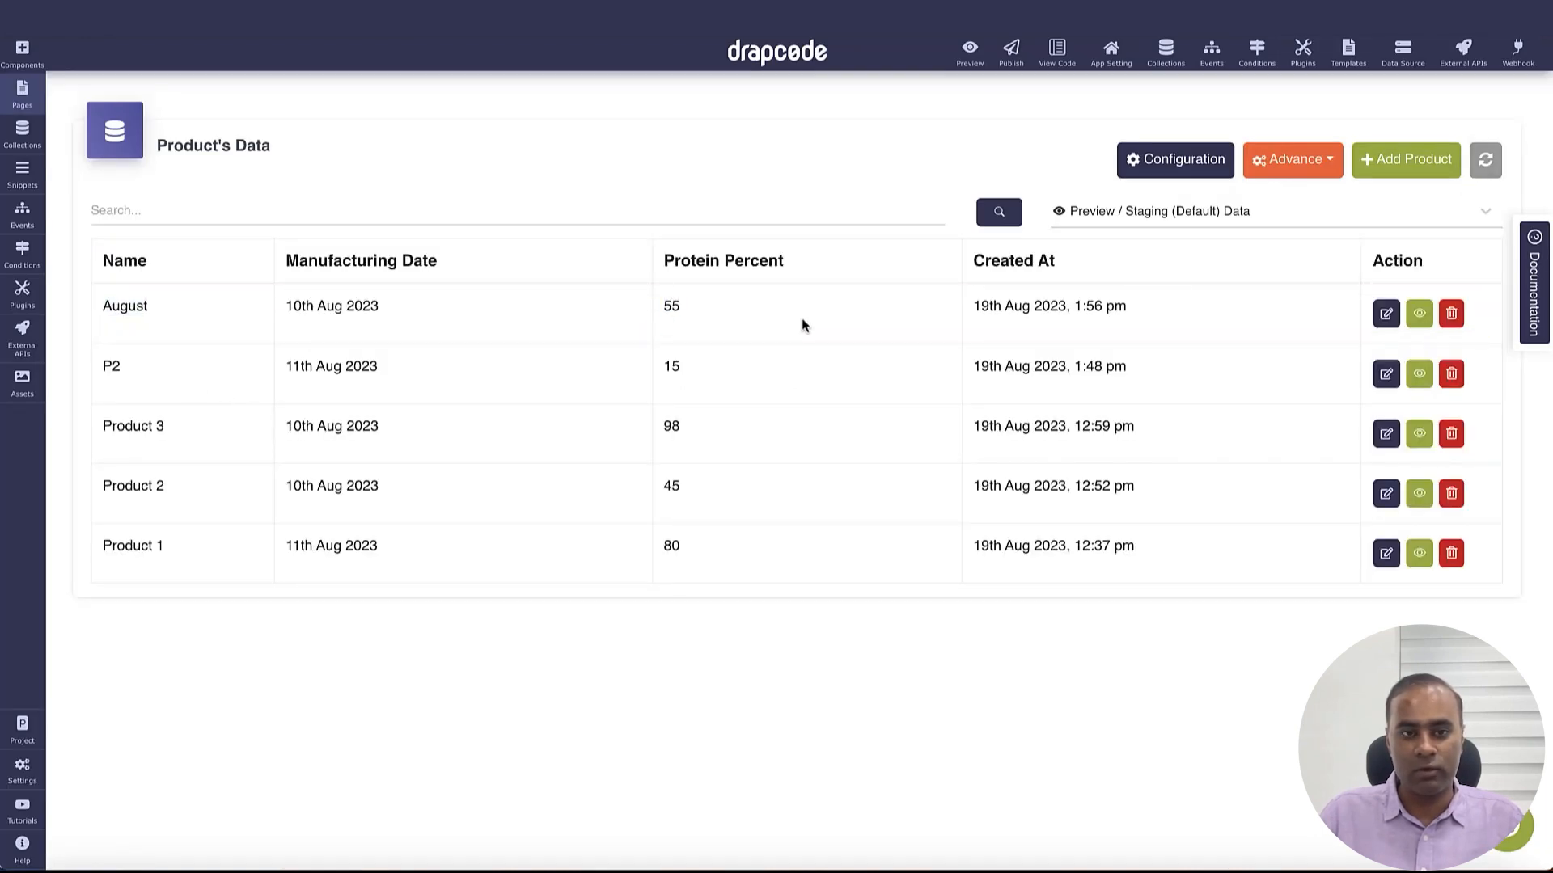
{"action": "key", "text": "ctrl+Tab"}
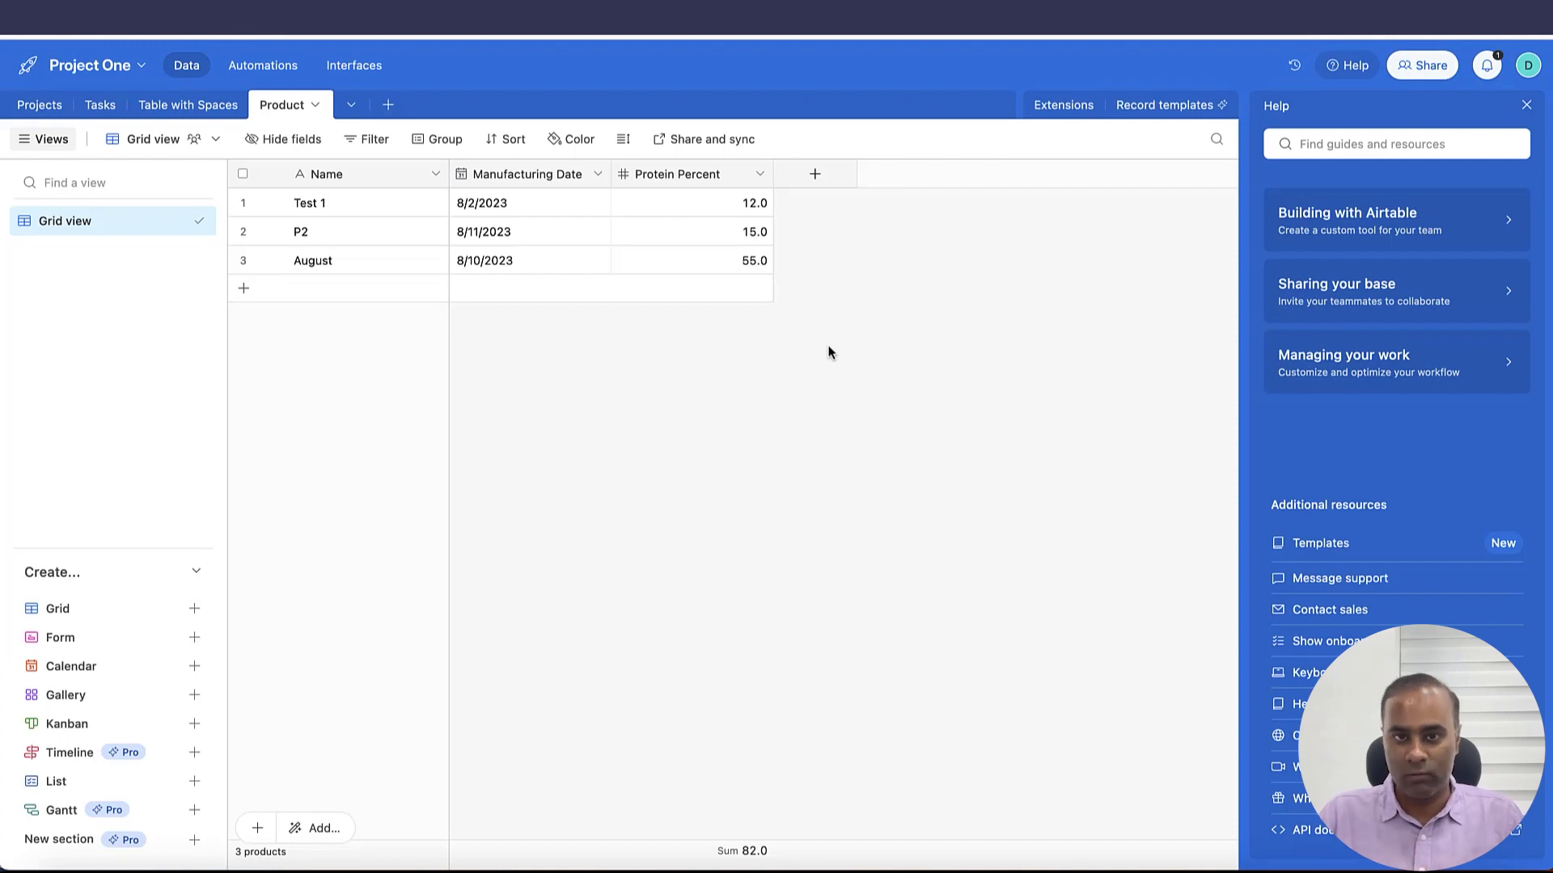
- Return to DrapCode, open the project's logs and examine the entries for the external API call and its response
{"action": "key", "text": "super+Tab"}
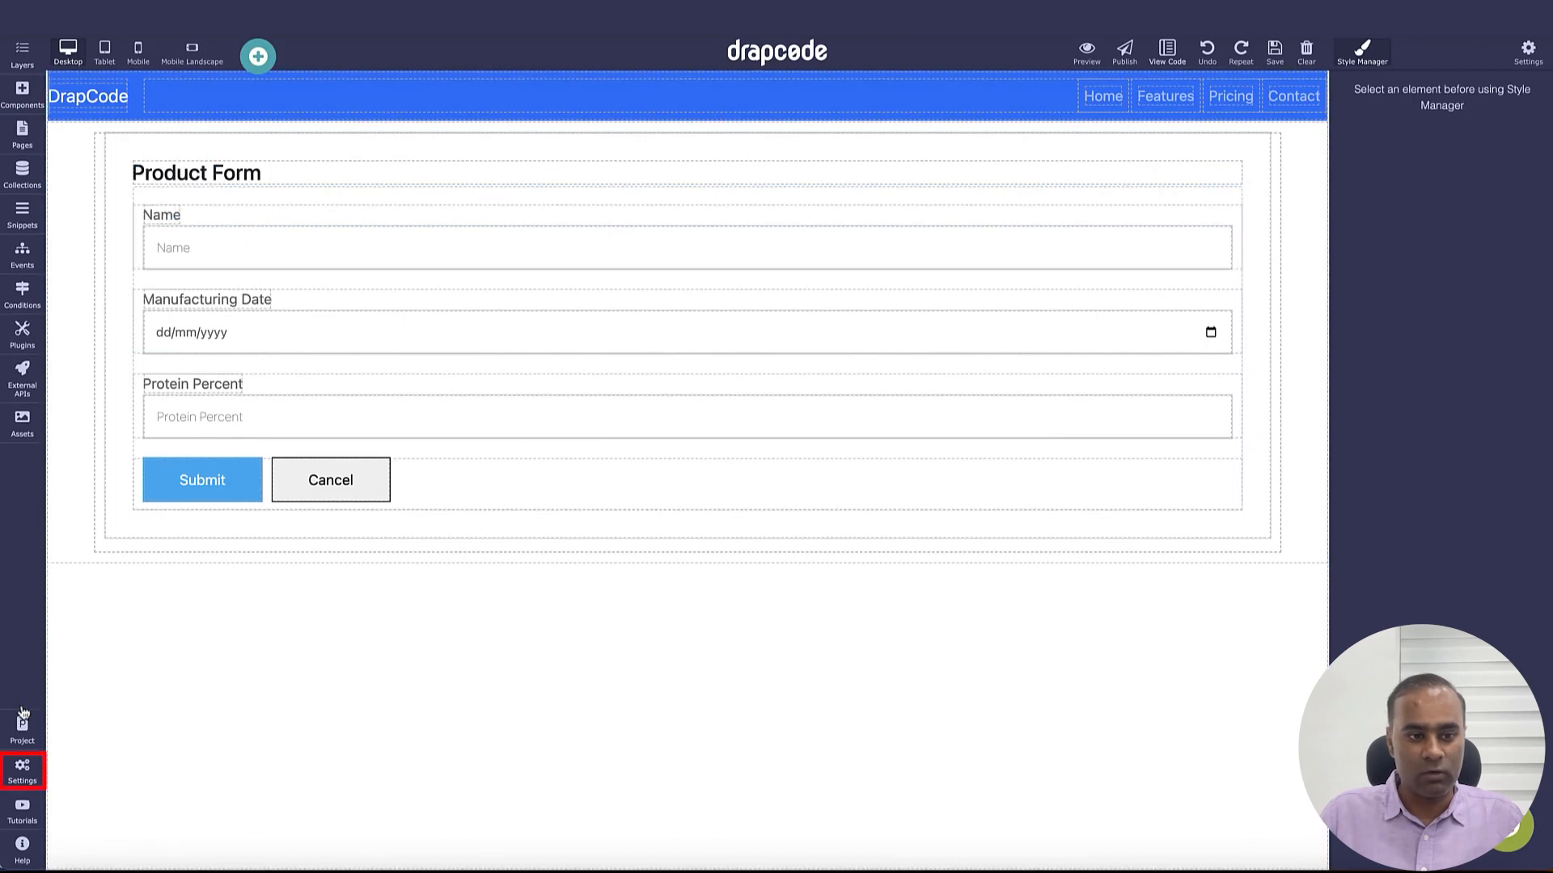
{"action": "left_click", "coordinate": [21, 770]}
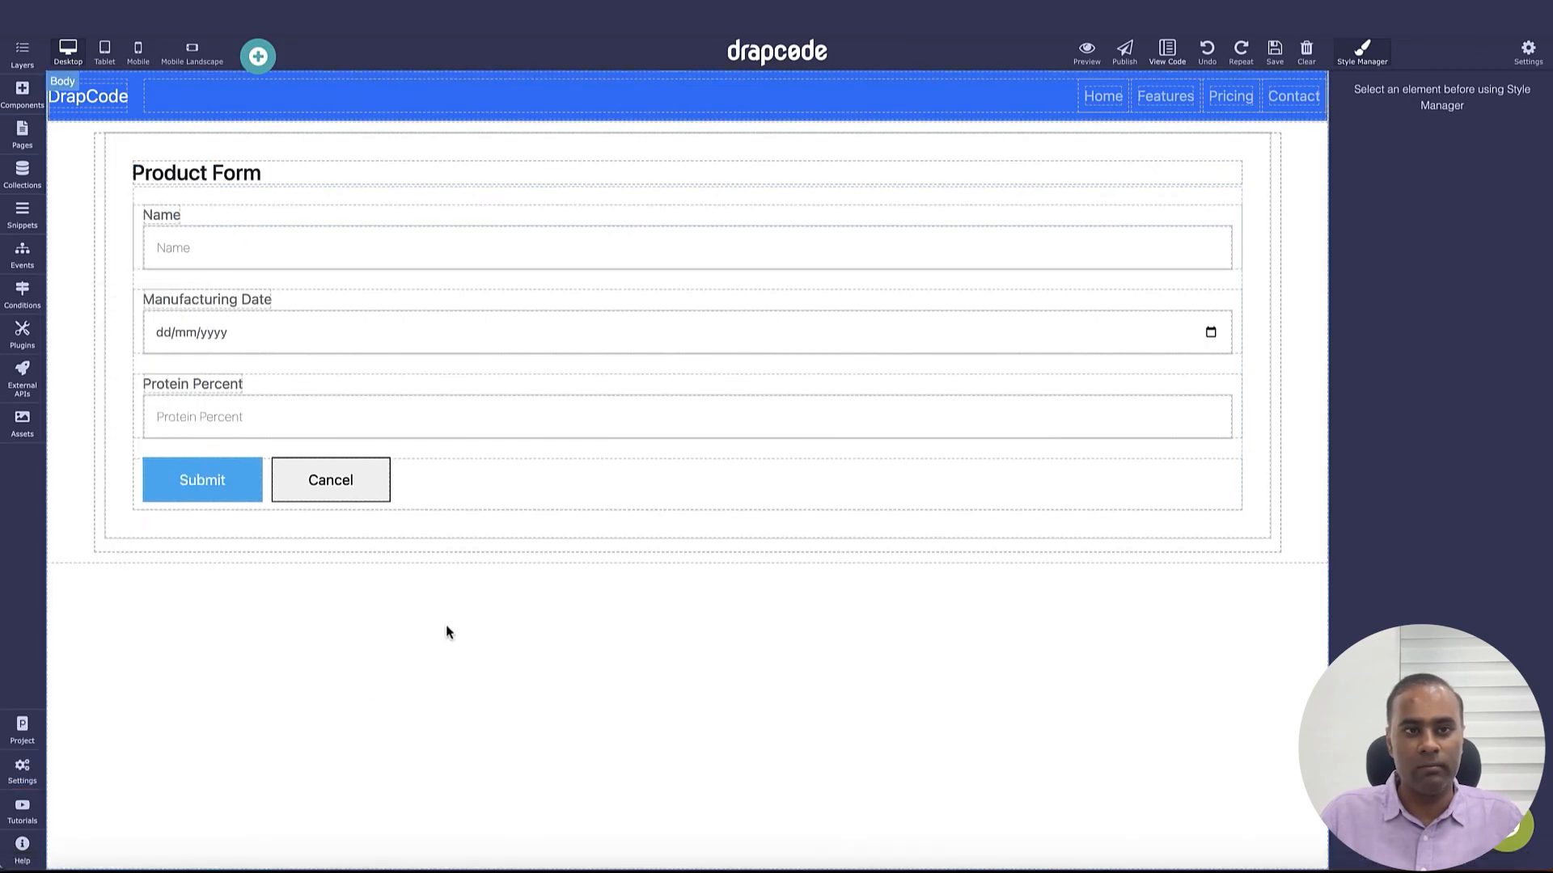
{"action": "left_click", "coordinate": [356, 12]}
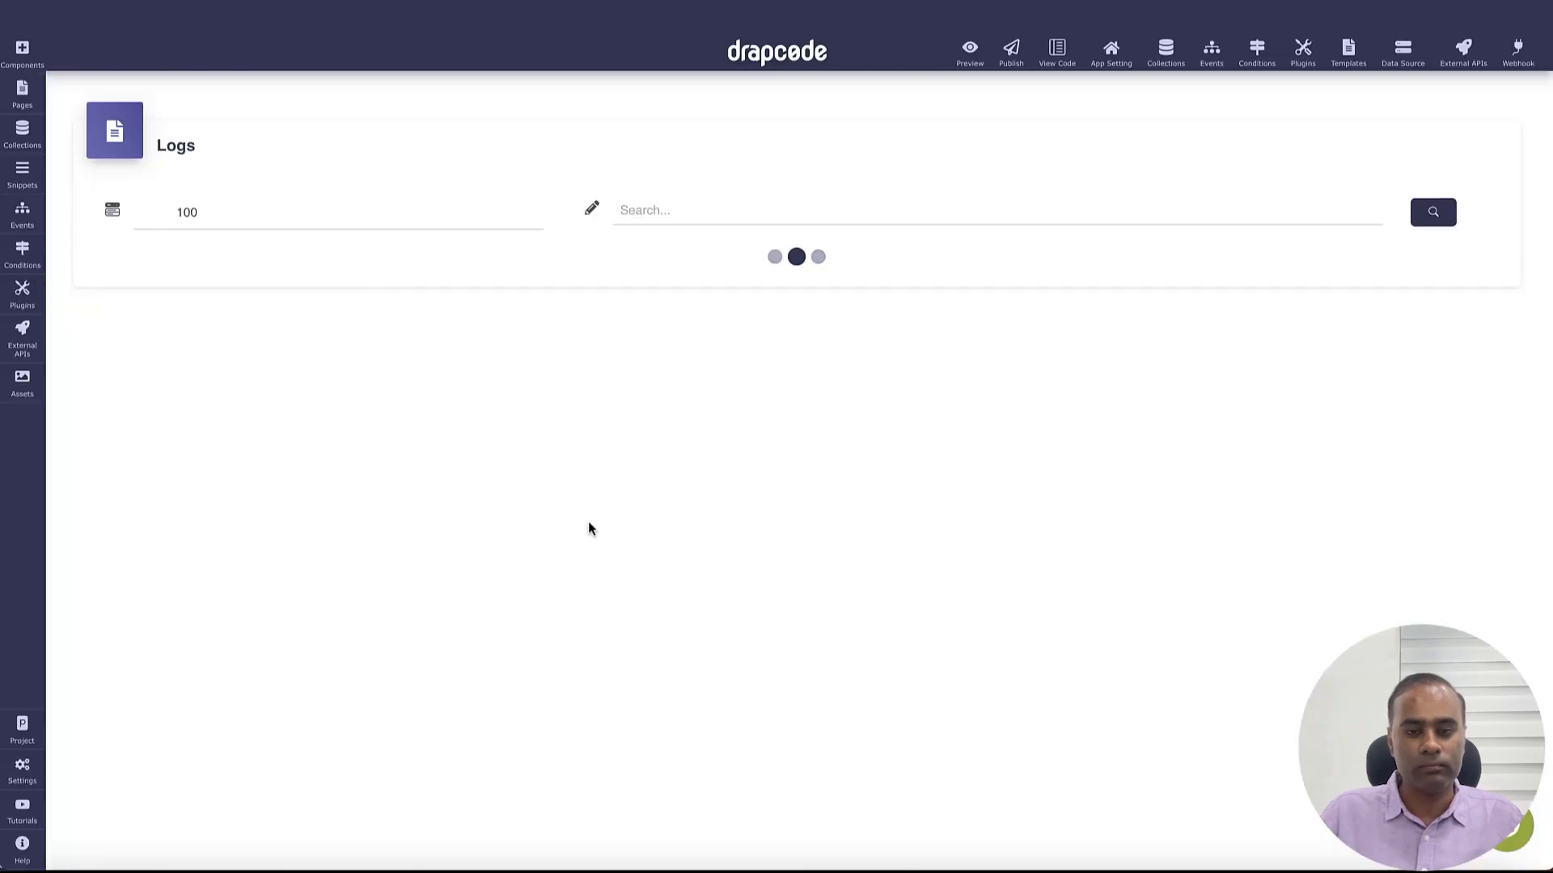
{"action": "scroll", "coordinate": [737, 493], "scroll_direction": "down", "scroll_amount": 15}
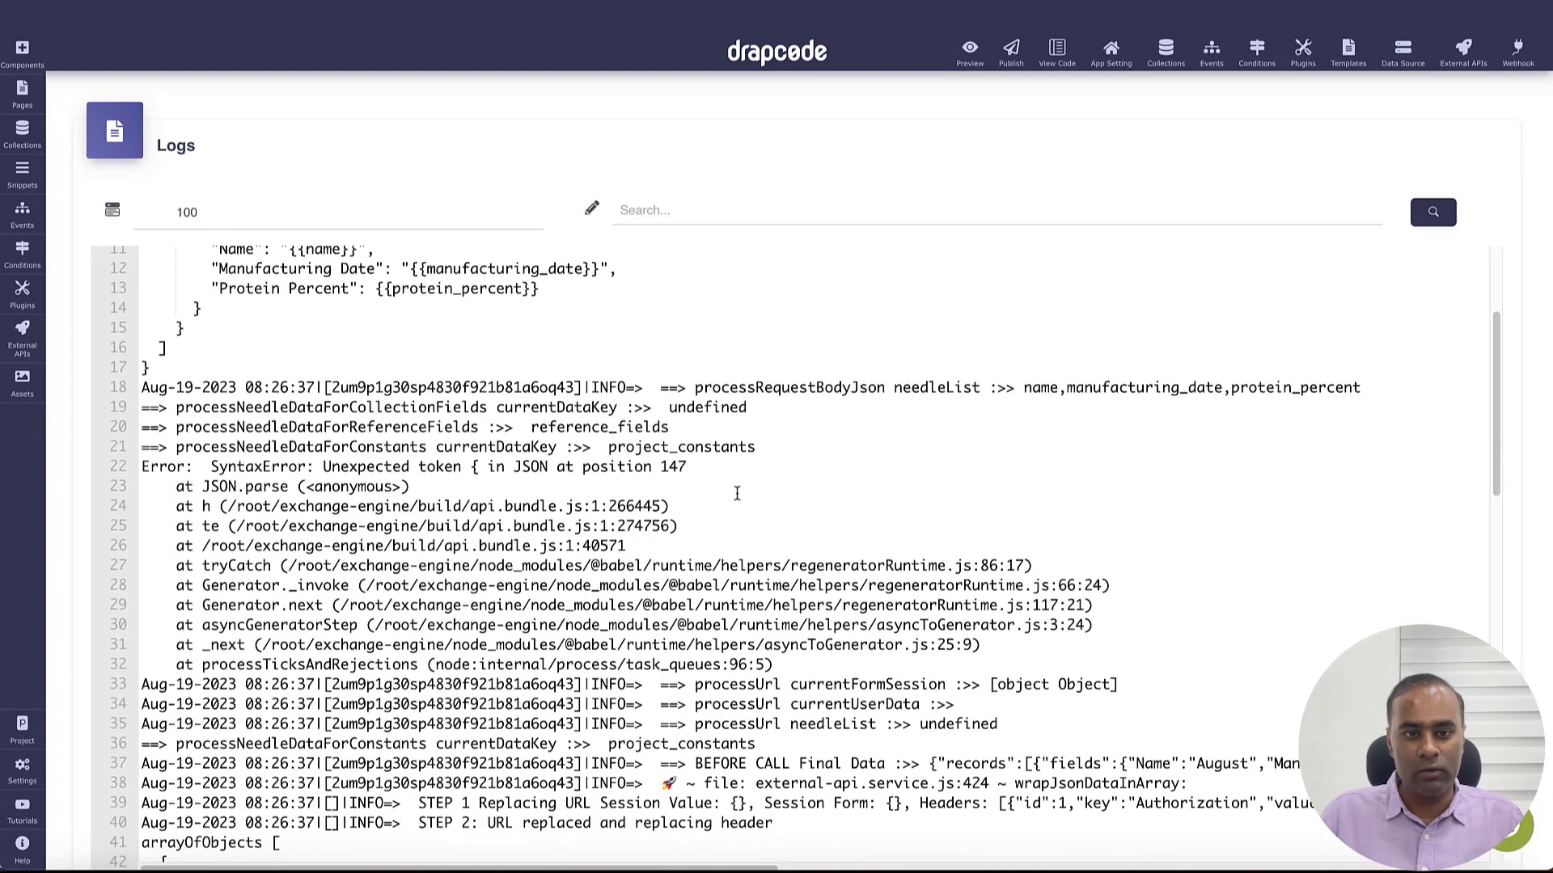
{"action": "scroll", "coordinate": [737, 492], "scroll_direction": "down", "scroll_amount": 2}
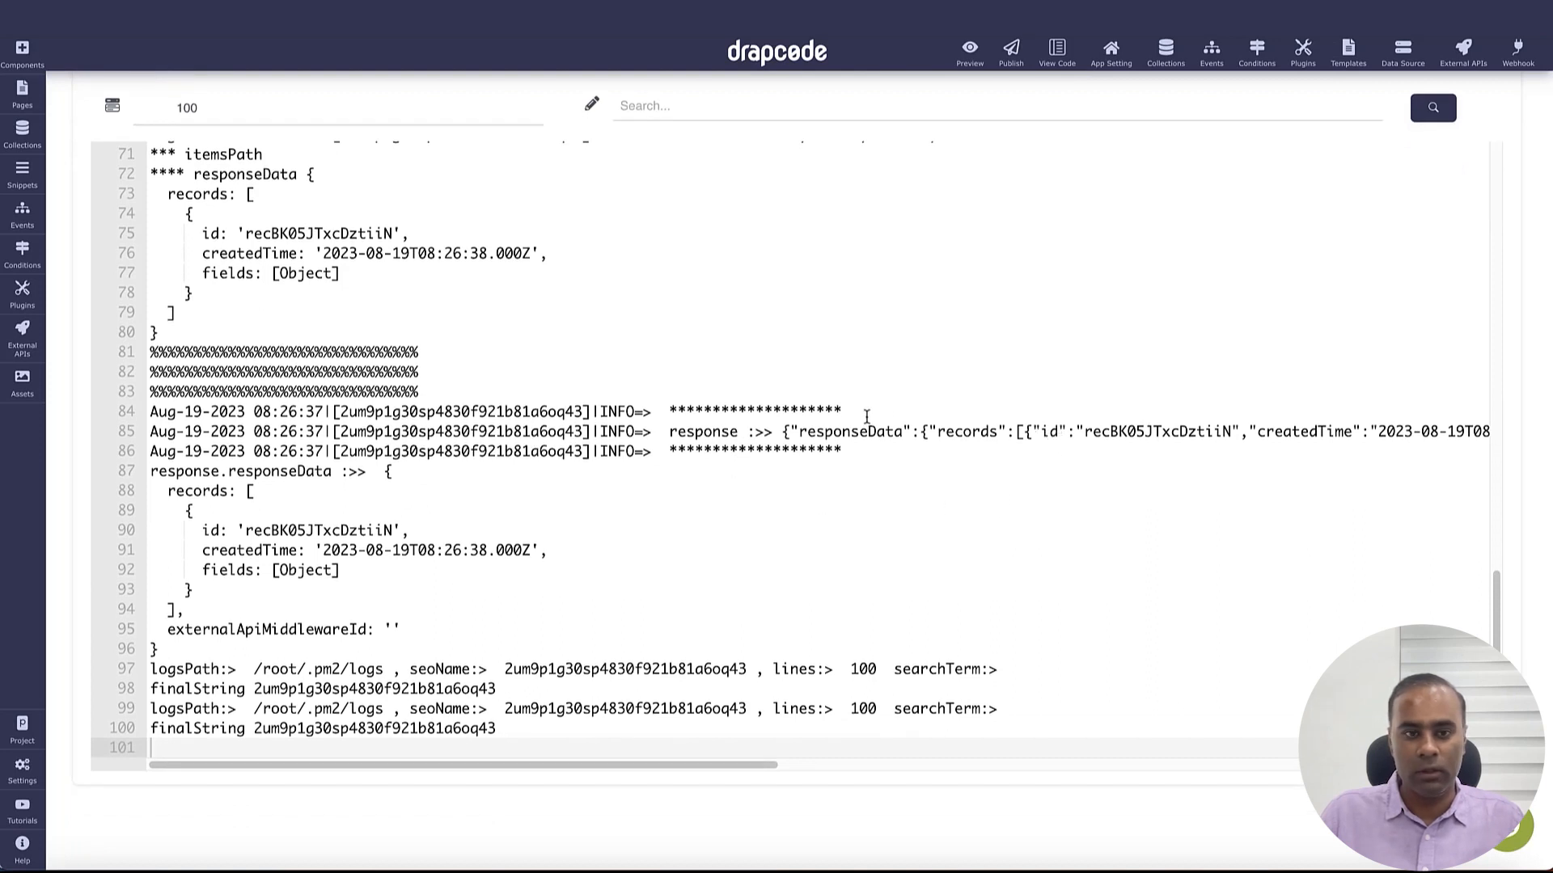
{"action": "scroll", "coordinate": [867, 417], "scroll_direction": "up", "scroll_amount": 2}
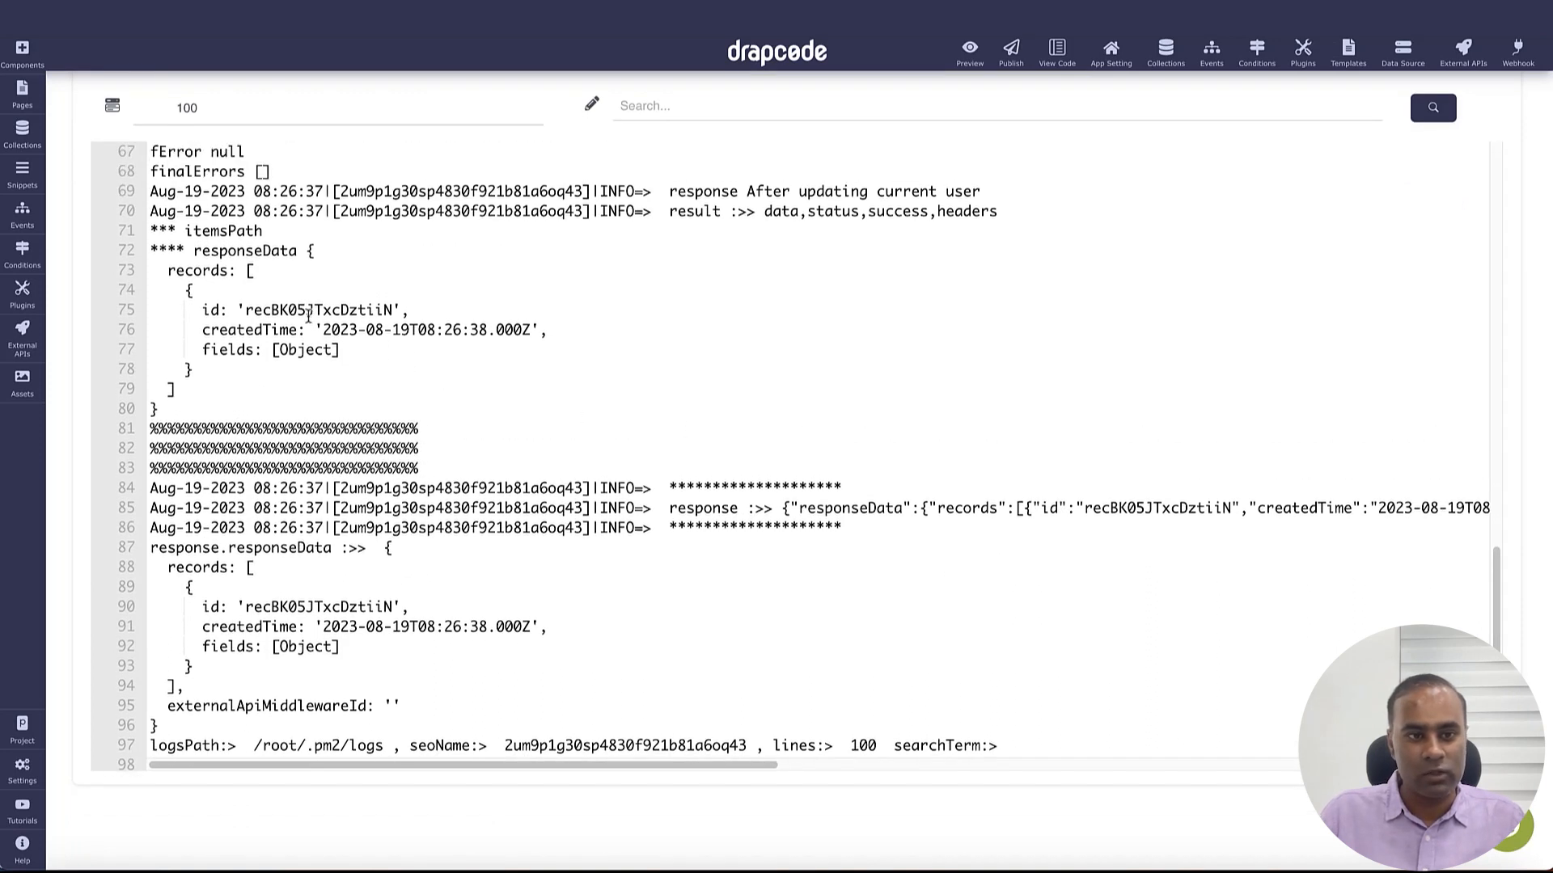
{"action": "scroll", "coordinate": [311, 311], "scroll_direction": "up", "scroll_amount": 4}
{"action": "scroll", "coordinate": [623, 381], "scroll_direction": "up", "scroll_amount": 8}
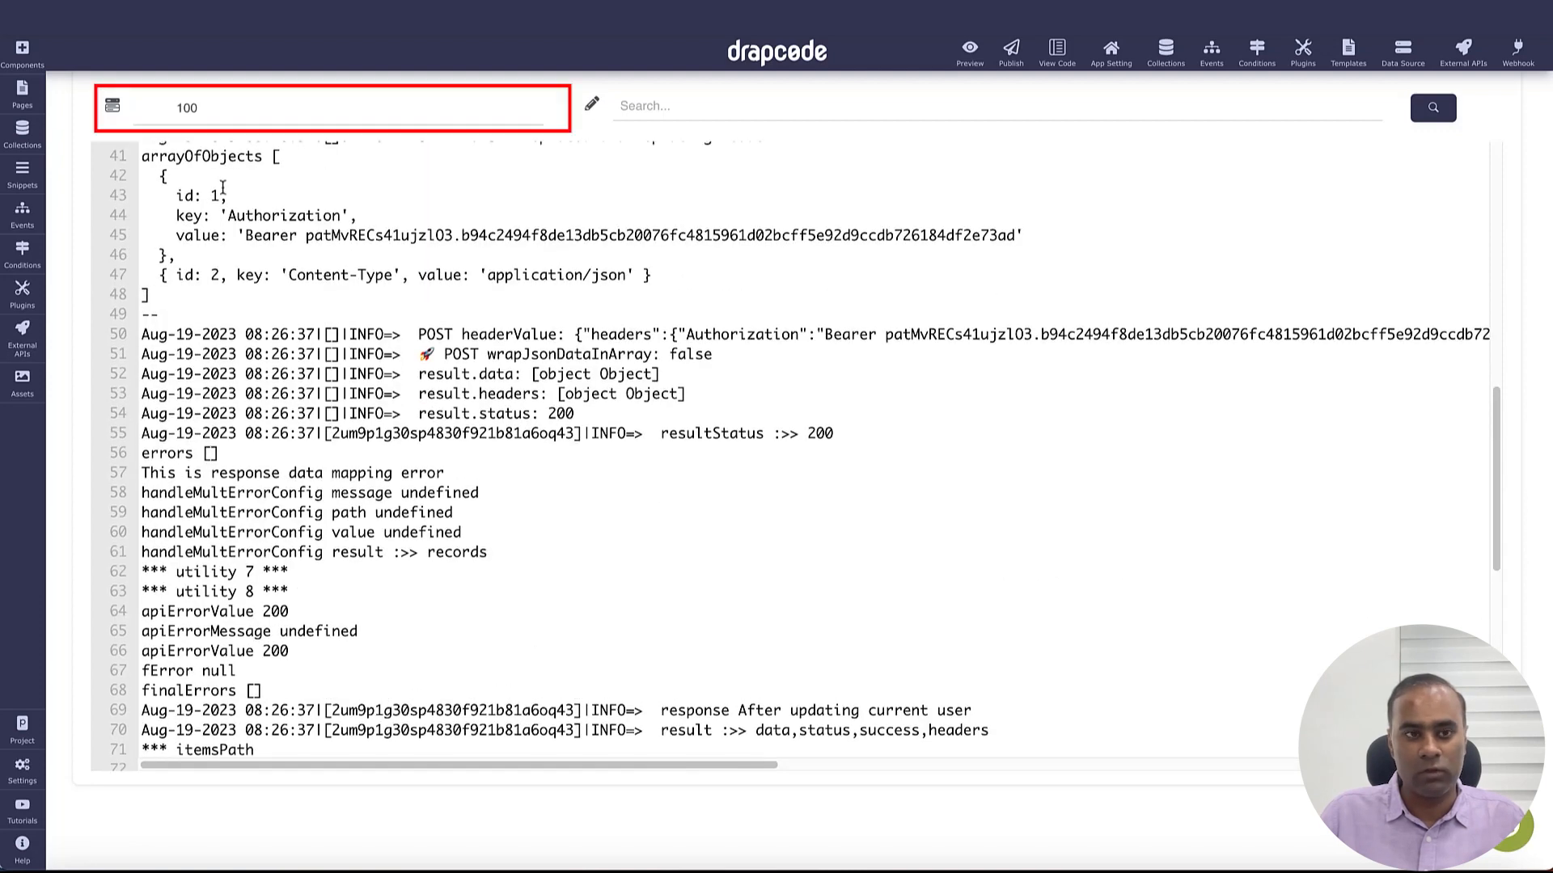
- Set the number of log lines to 500 and reload the logs
{"action": "left_click", "coordinate": [284, 112]}
{"action": "left_click", "coordinate": [277, 131]}
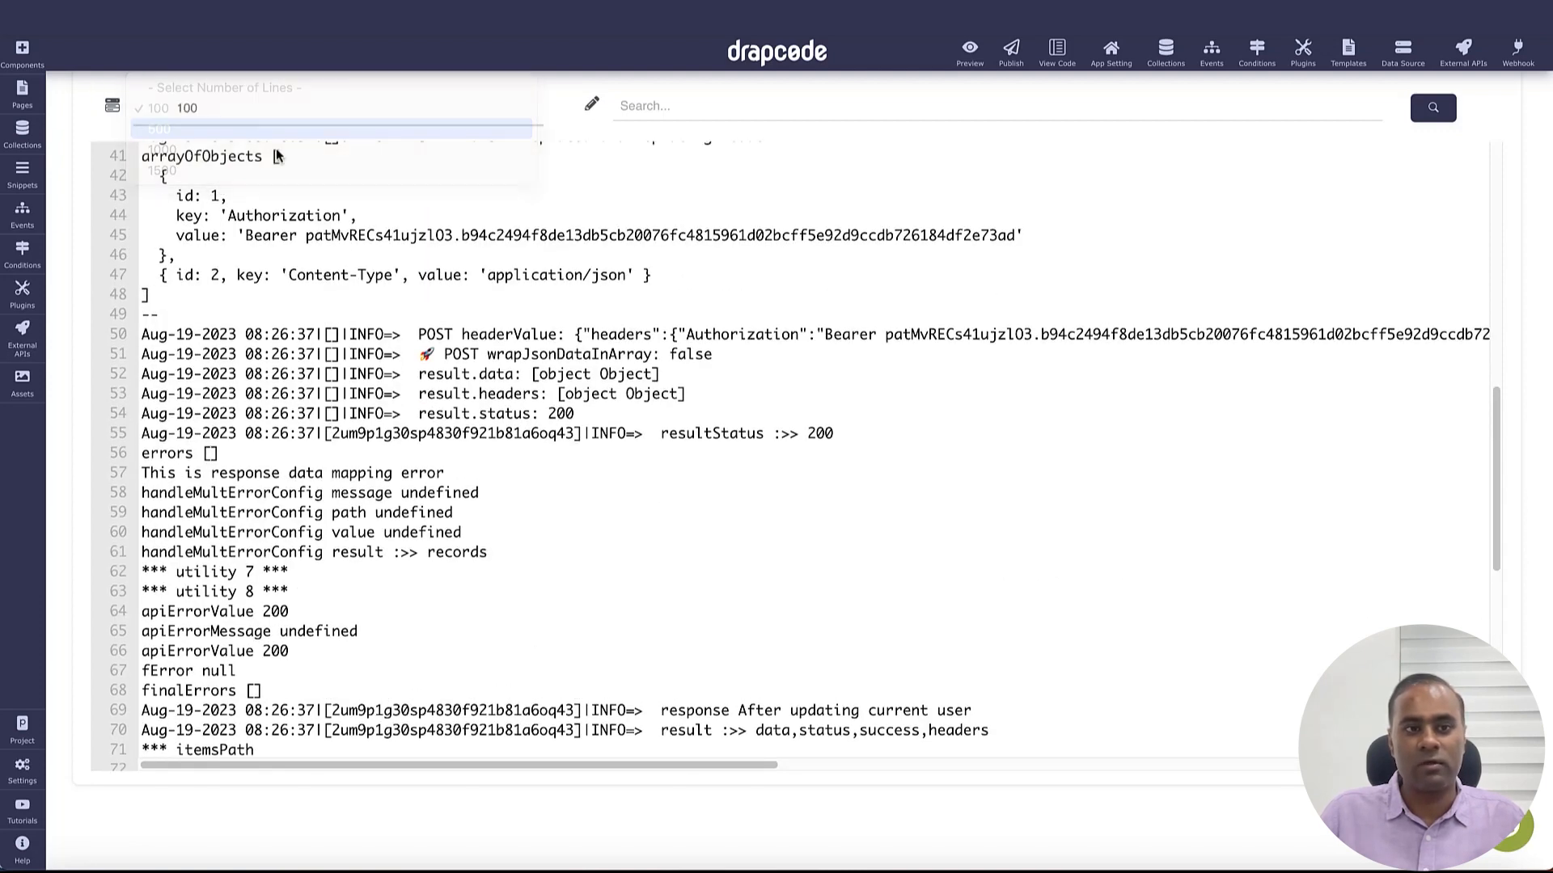
{"action": "left_click", "coordinate": [276, 111]}
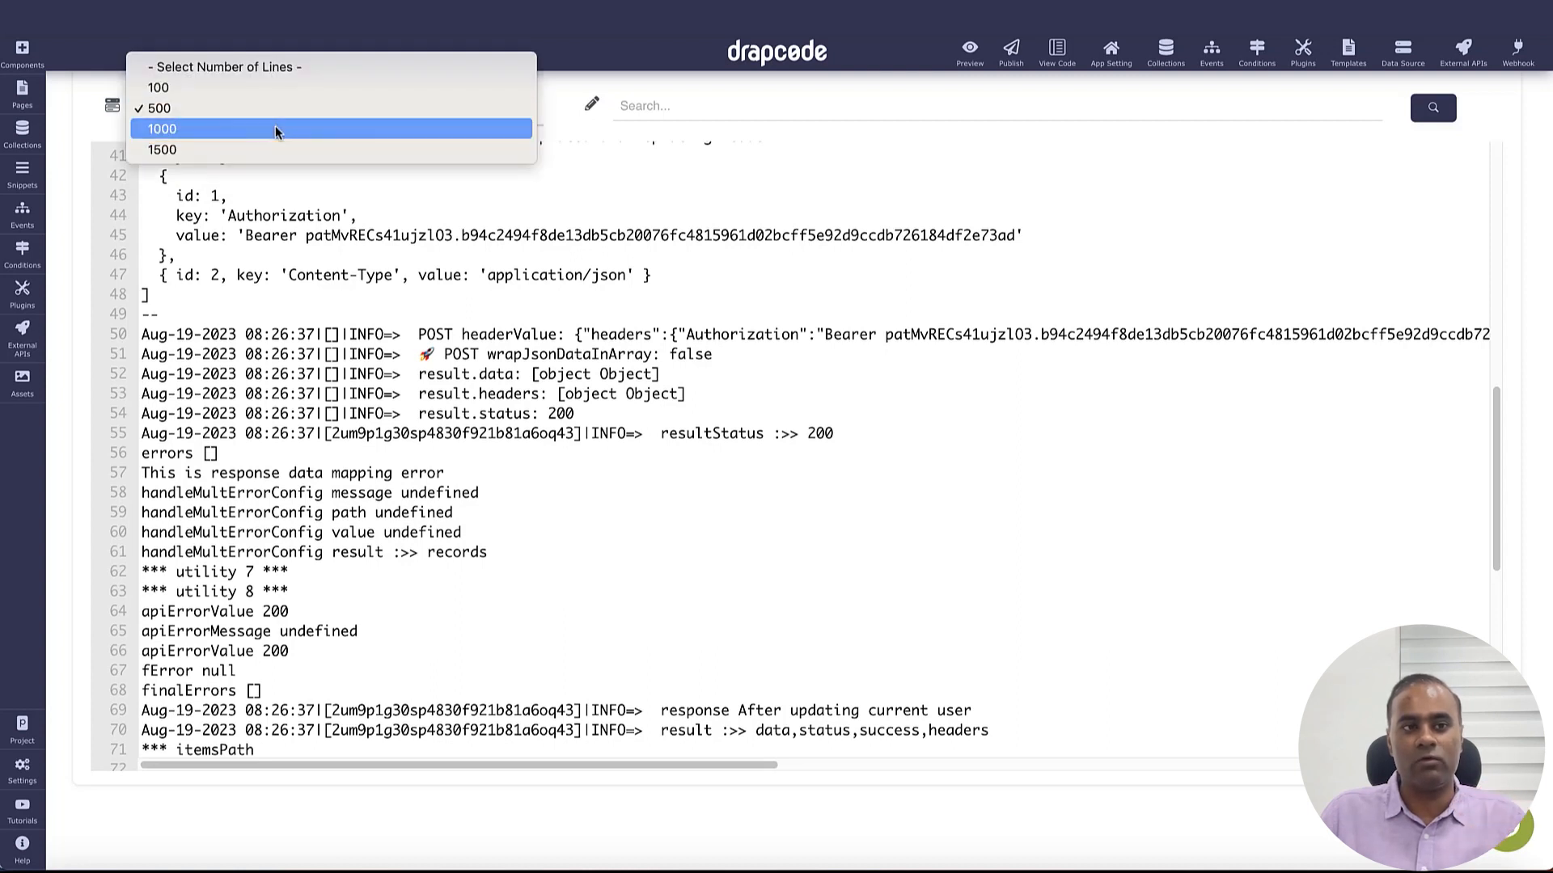
{"action": "left_click", "coordinate": [275, 130]}
{"action": "left_click", "coordinate": [273, 113]}
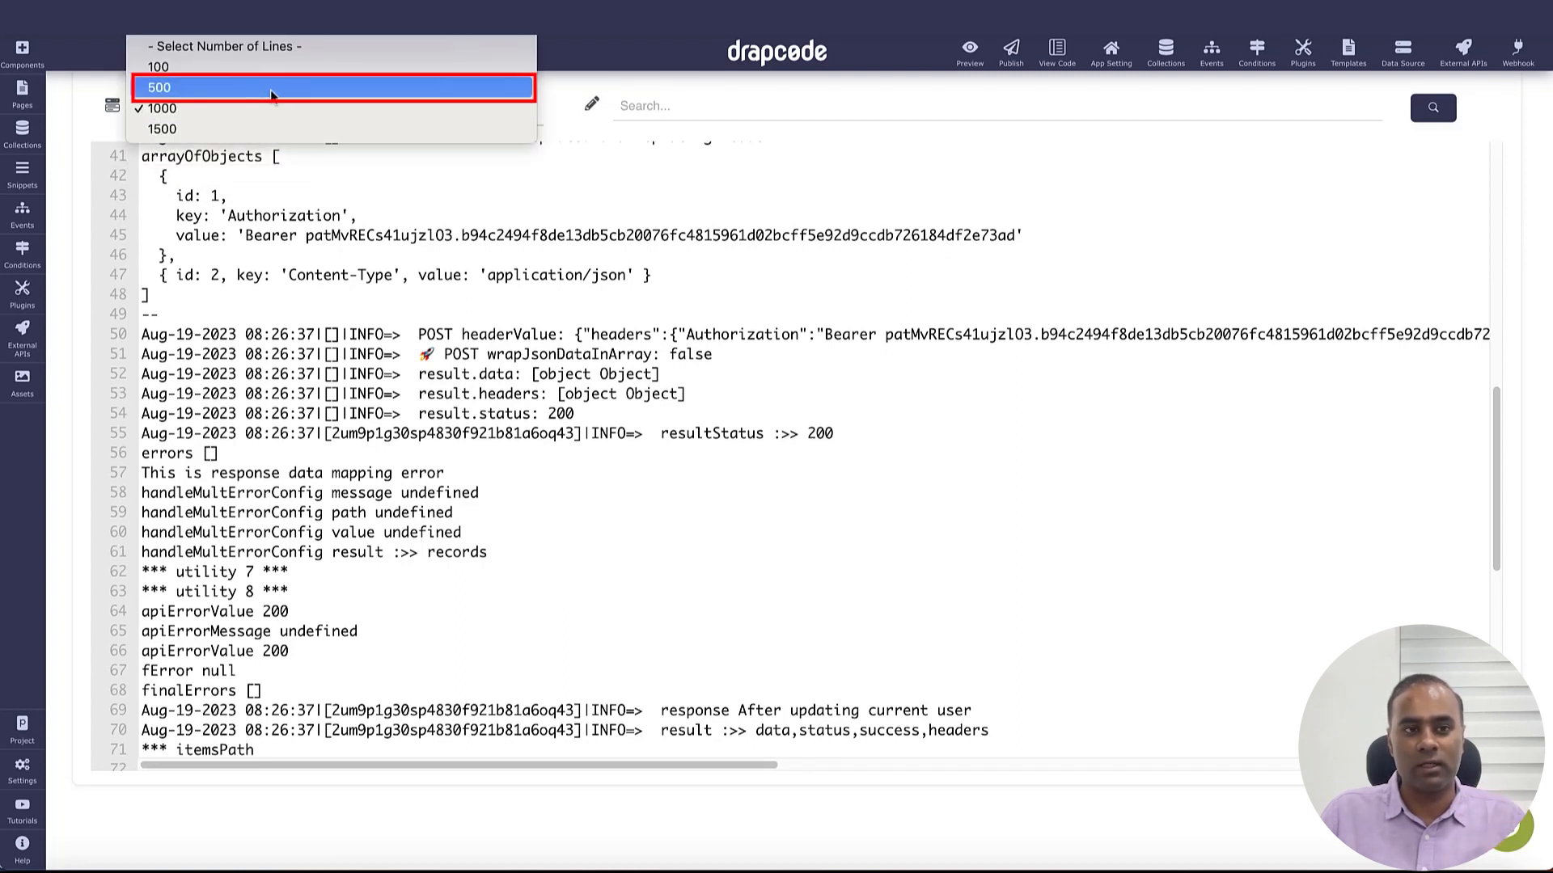
{"action": "left_click", "coordinate": [276, 89]}
{"action": "left_click", "coordinate": [1431, 113]}
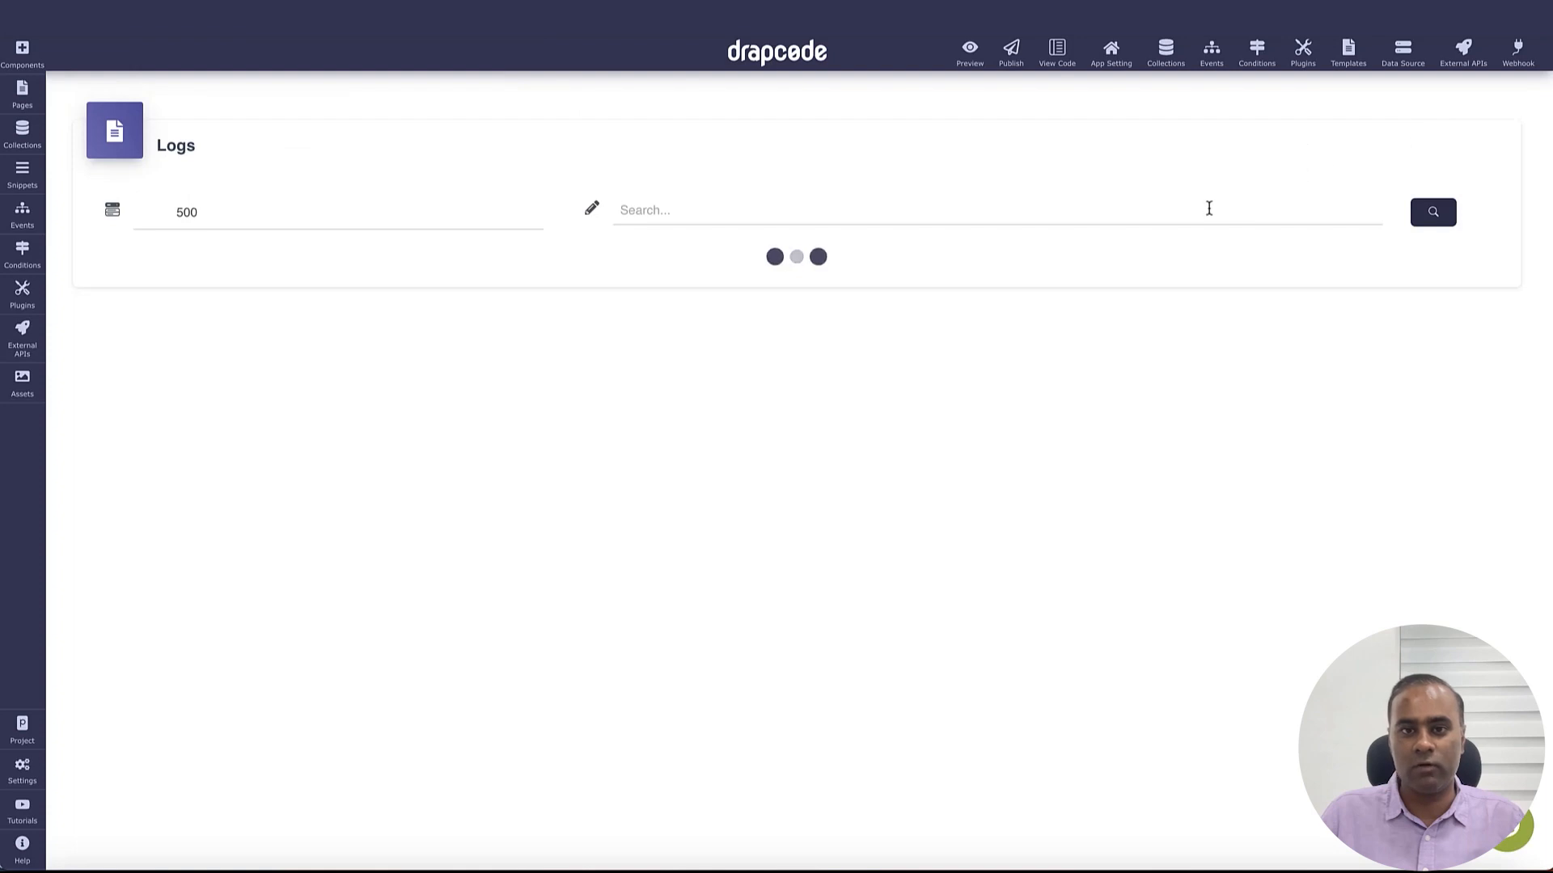
- Search the logs for August
{"action": "left_click", "coordinate": [910, 212]}
{"action": "type", "text": "August"}
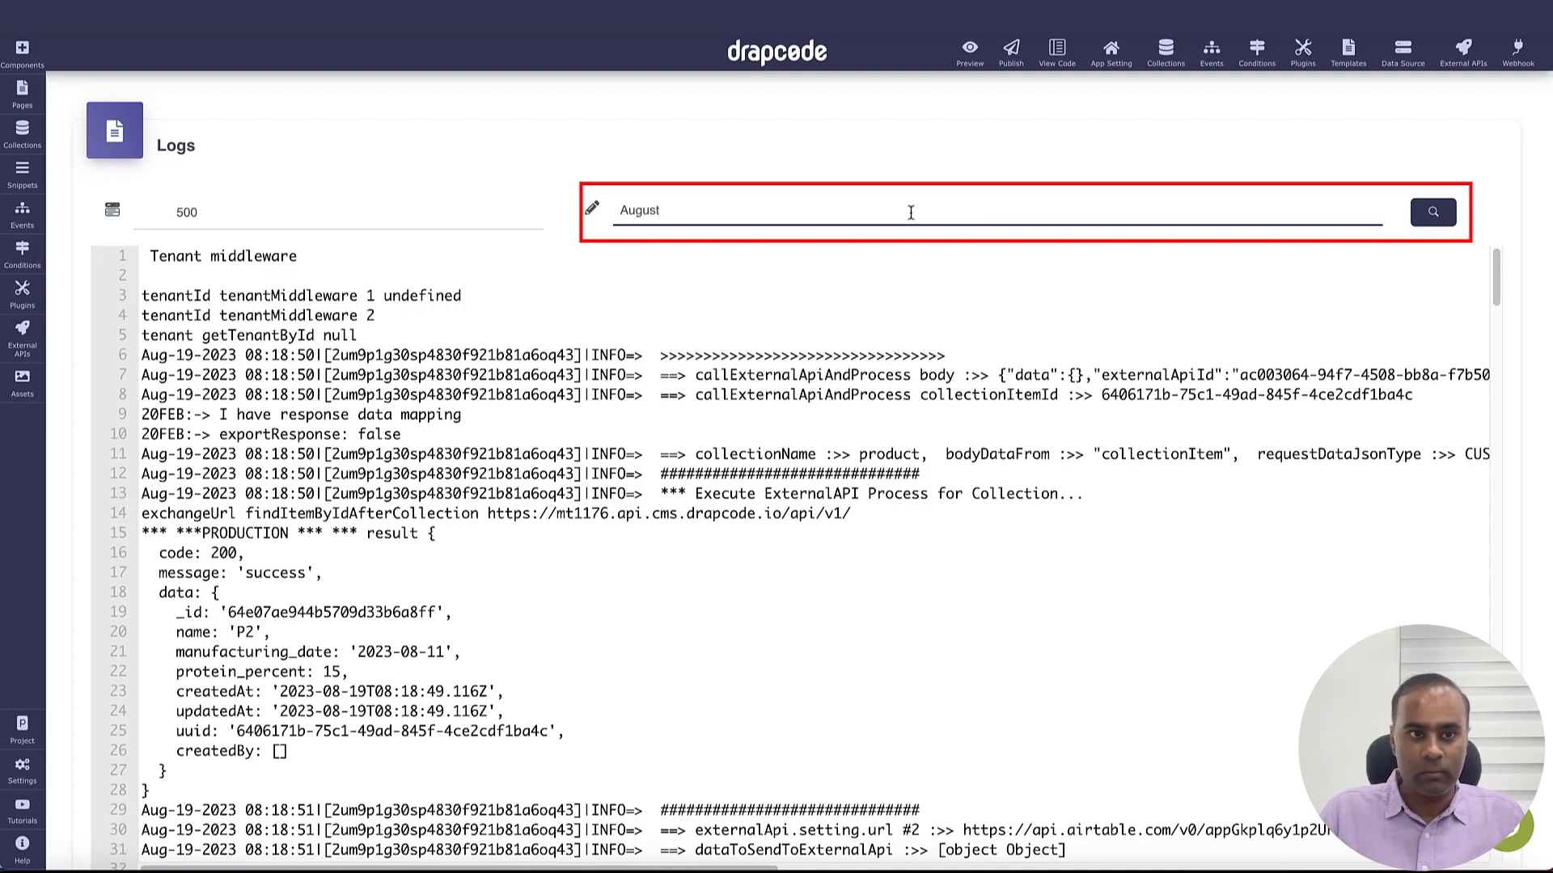
{"action": "left_click", "coordinate": [1432, 214]}
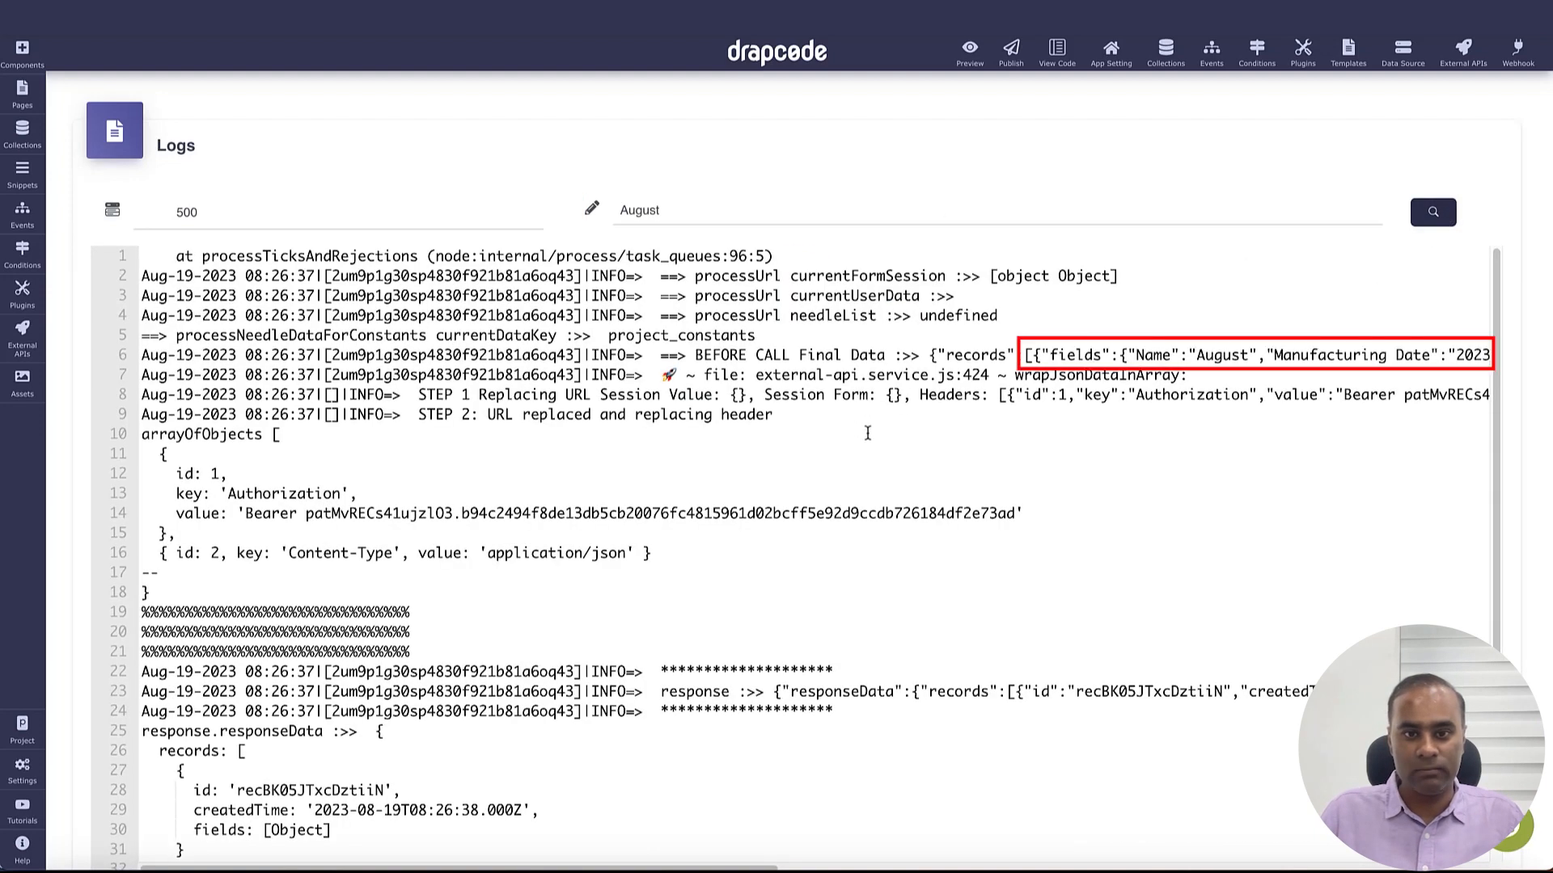
- Examine the name, manufacturing date and protein percent fields in the log line holding the final data before the API call
{"action": "left_click", "coordinate": [1210, 369]}
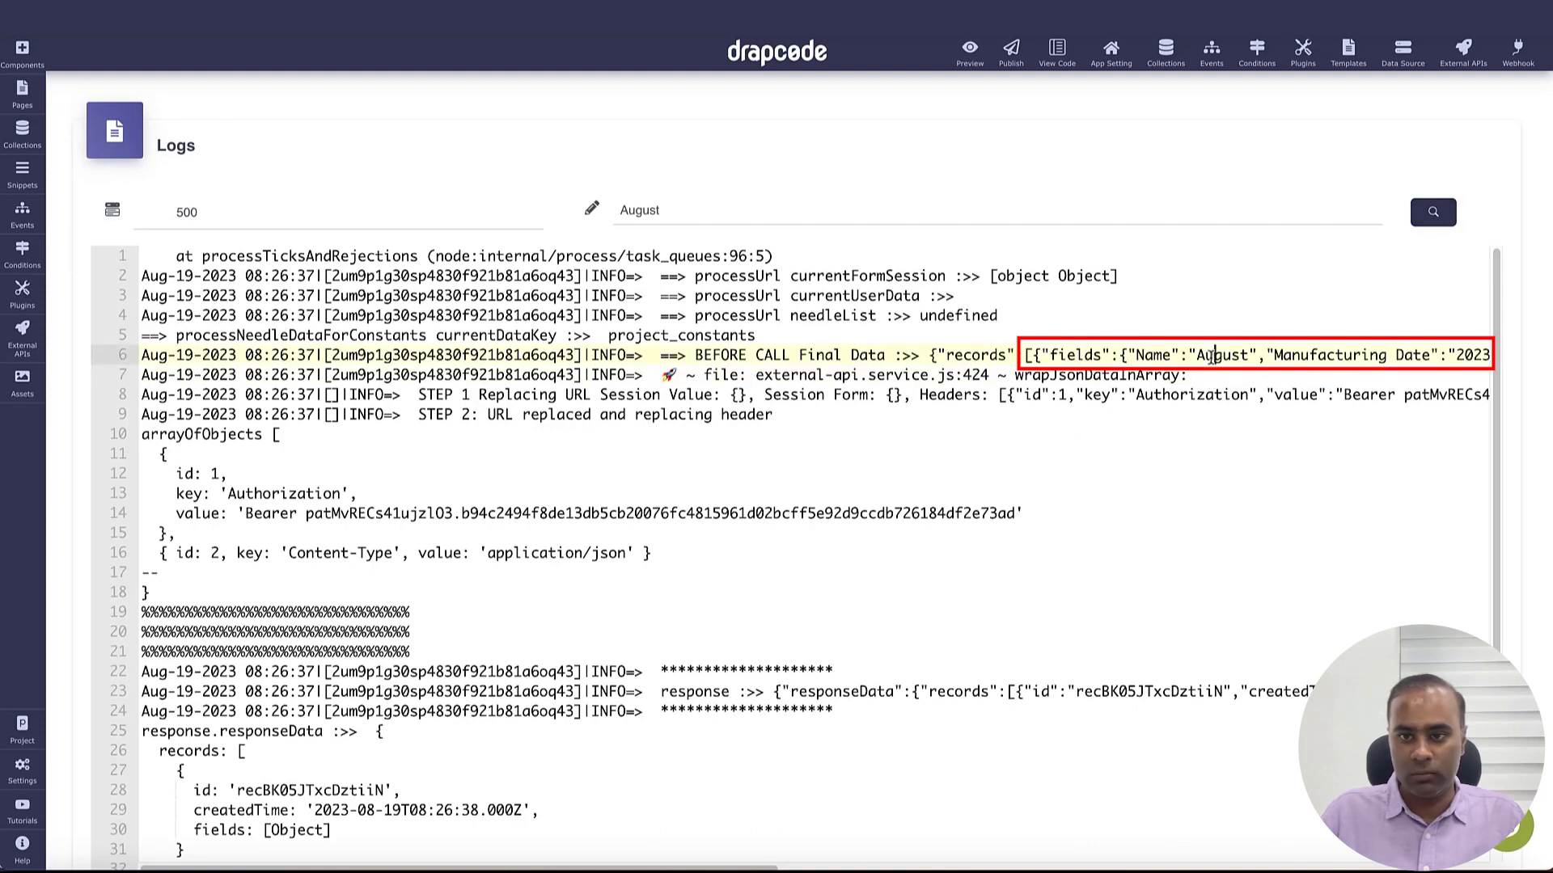
{"action": "double_click", "coordinate": [1212, 357]}
{"action": "left_click", "coordinate": [1212, 356]}
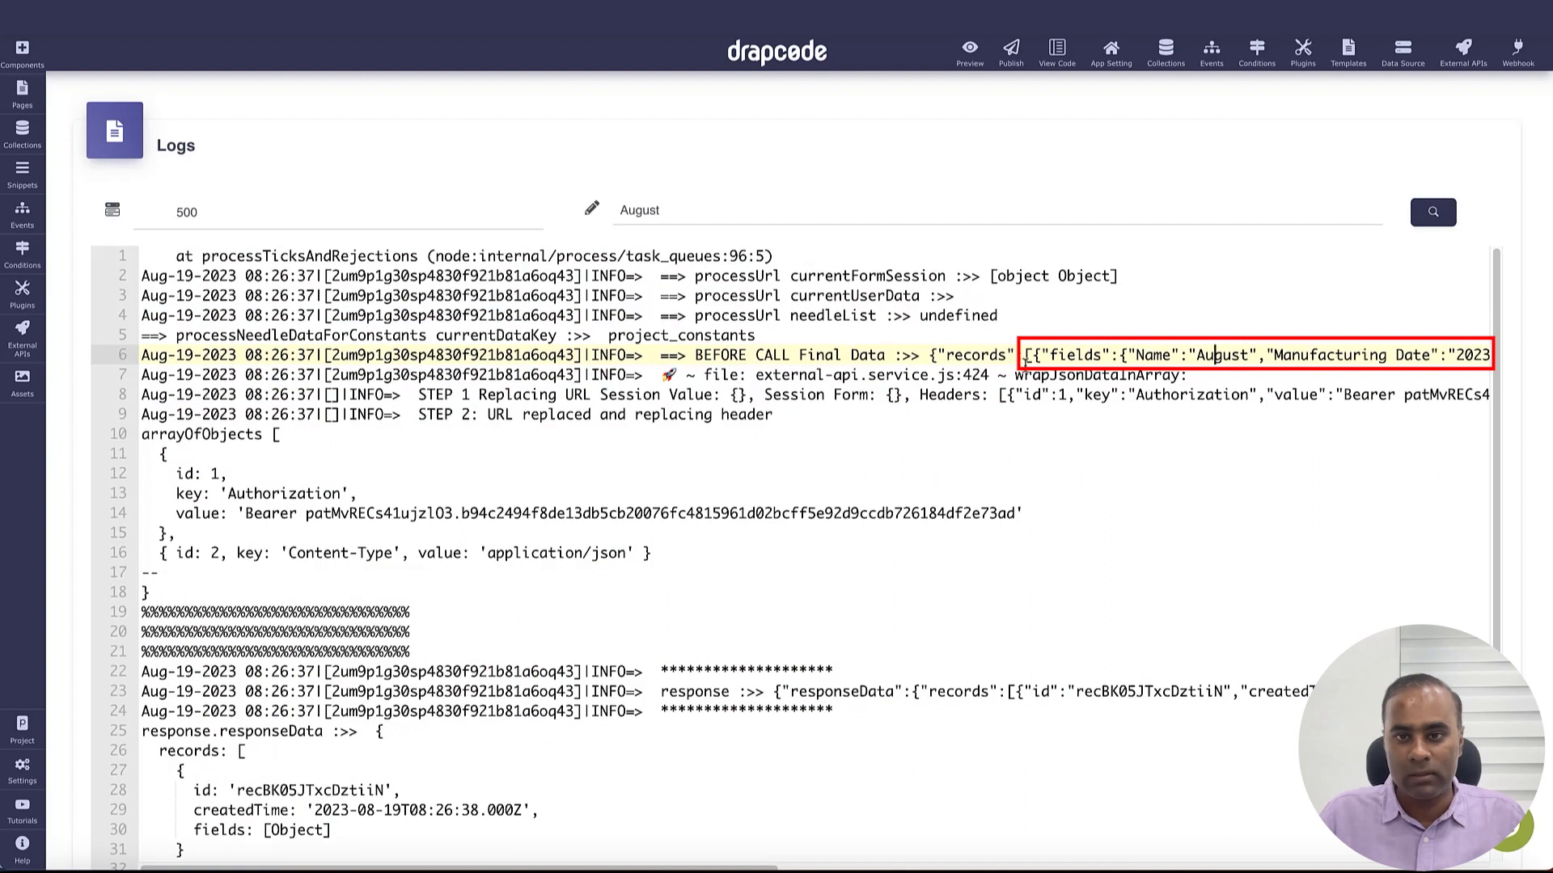
{"action": "left_click_drag", "start_coordinate": [1033, 357], "coordinate": [1239, 358]}
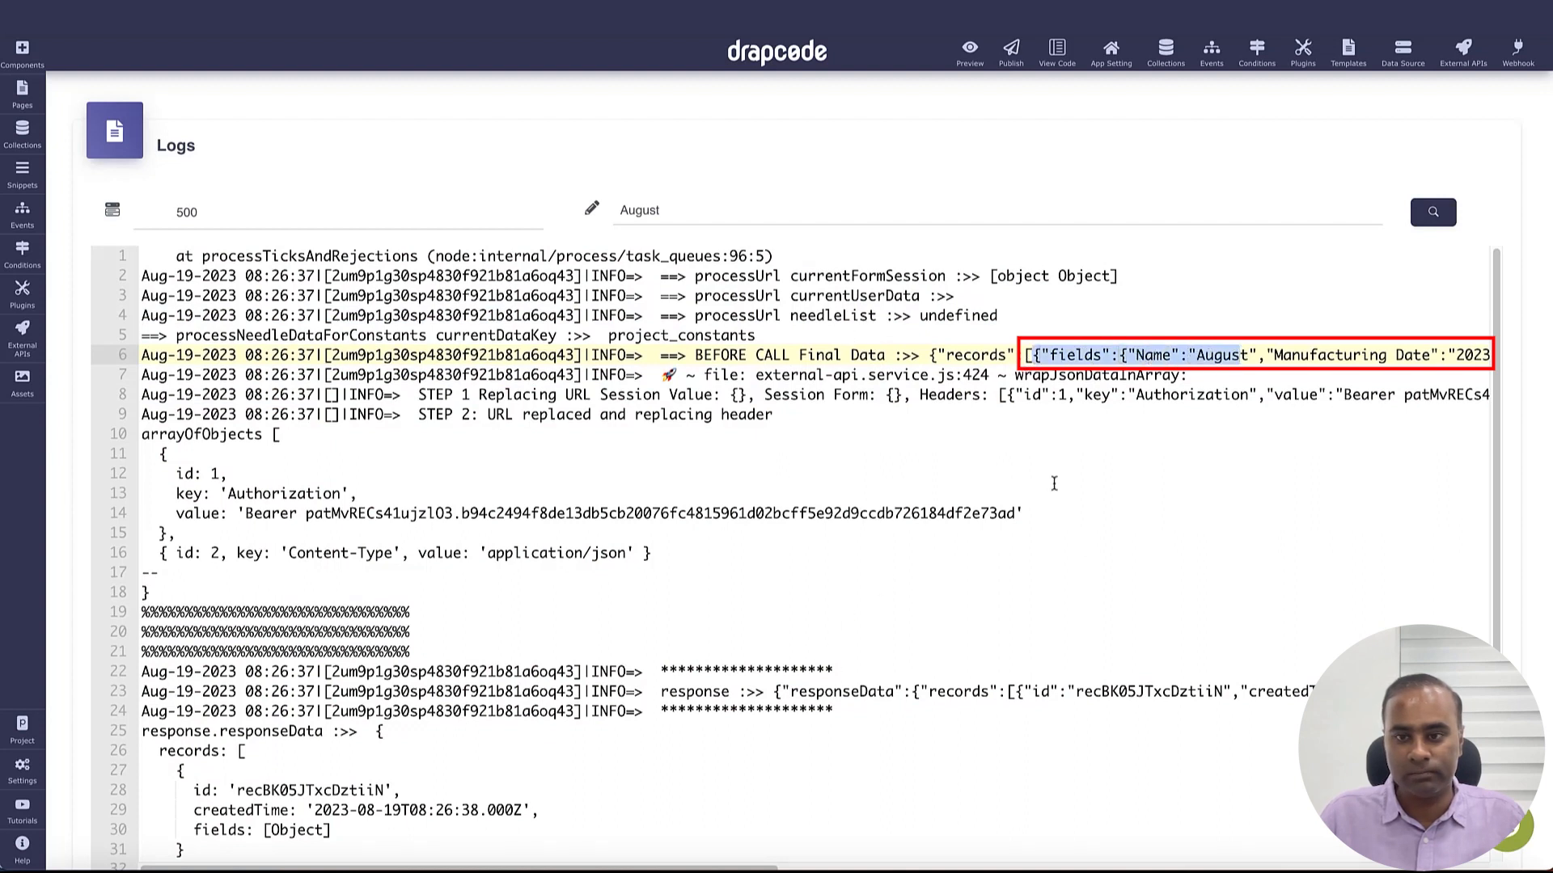
{"action": "left_click", "coordinate": [1254, 357]}
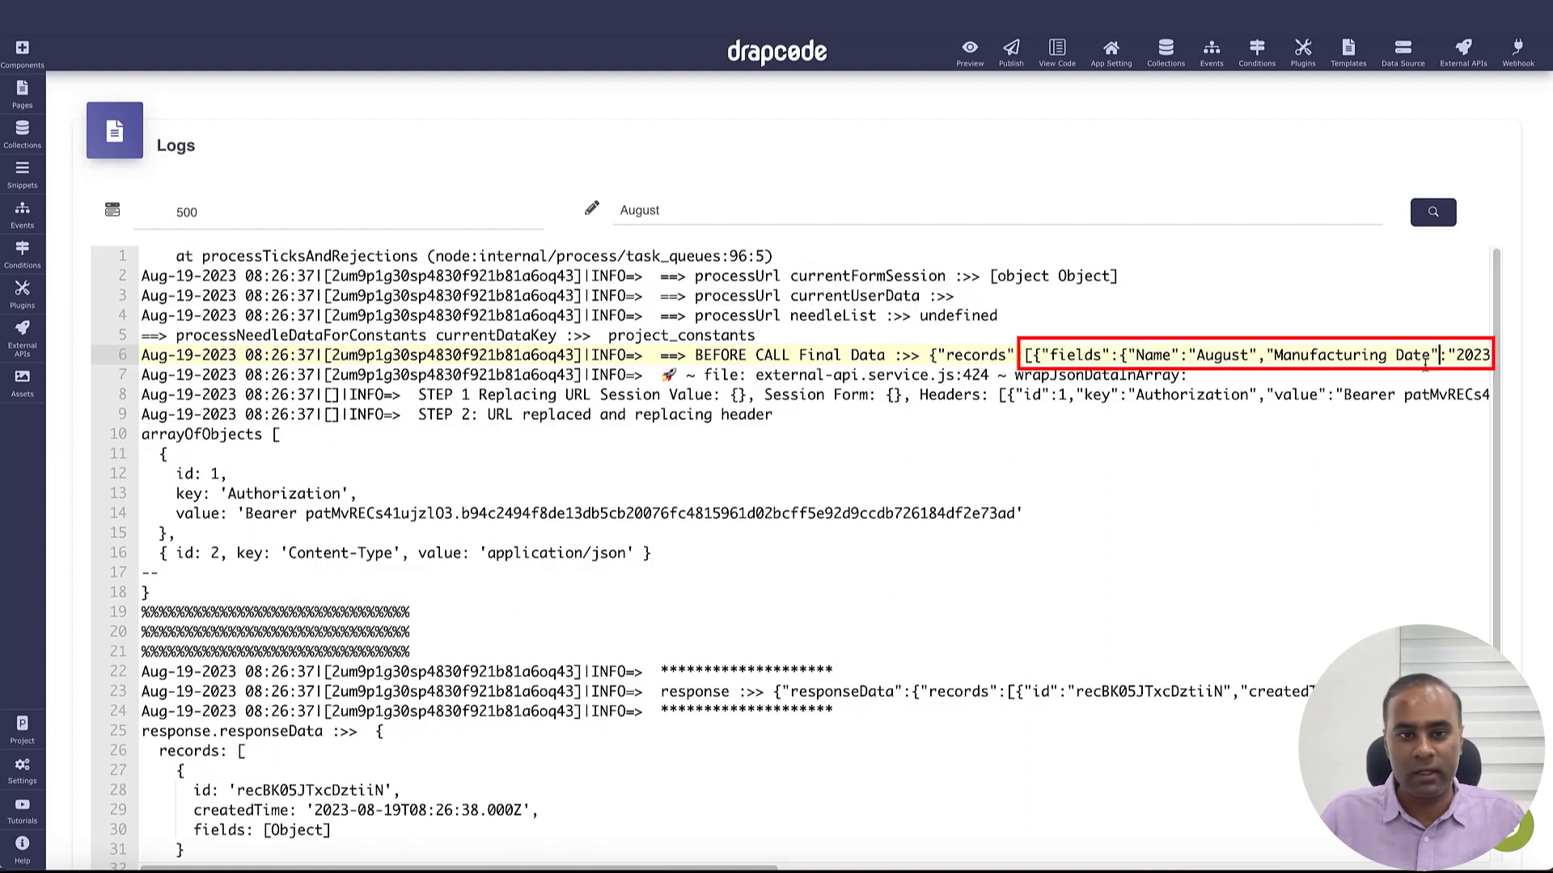
{"action": "left_click", "coordinate": [816, 373]}
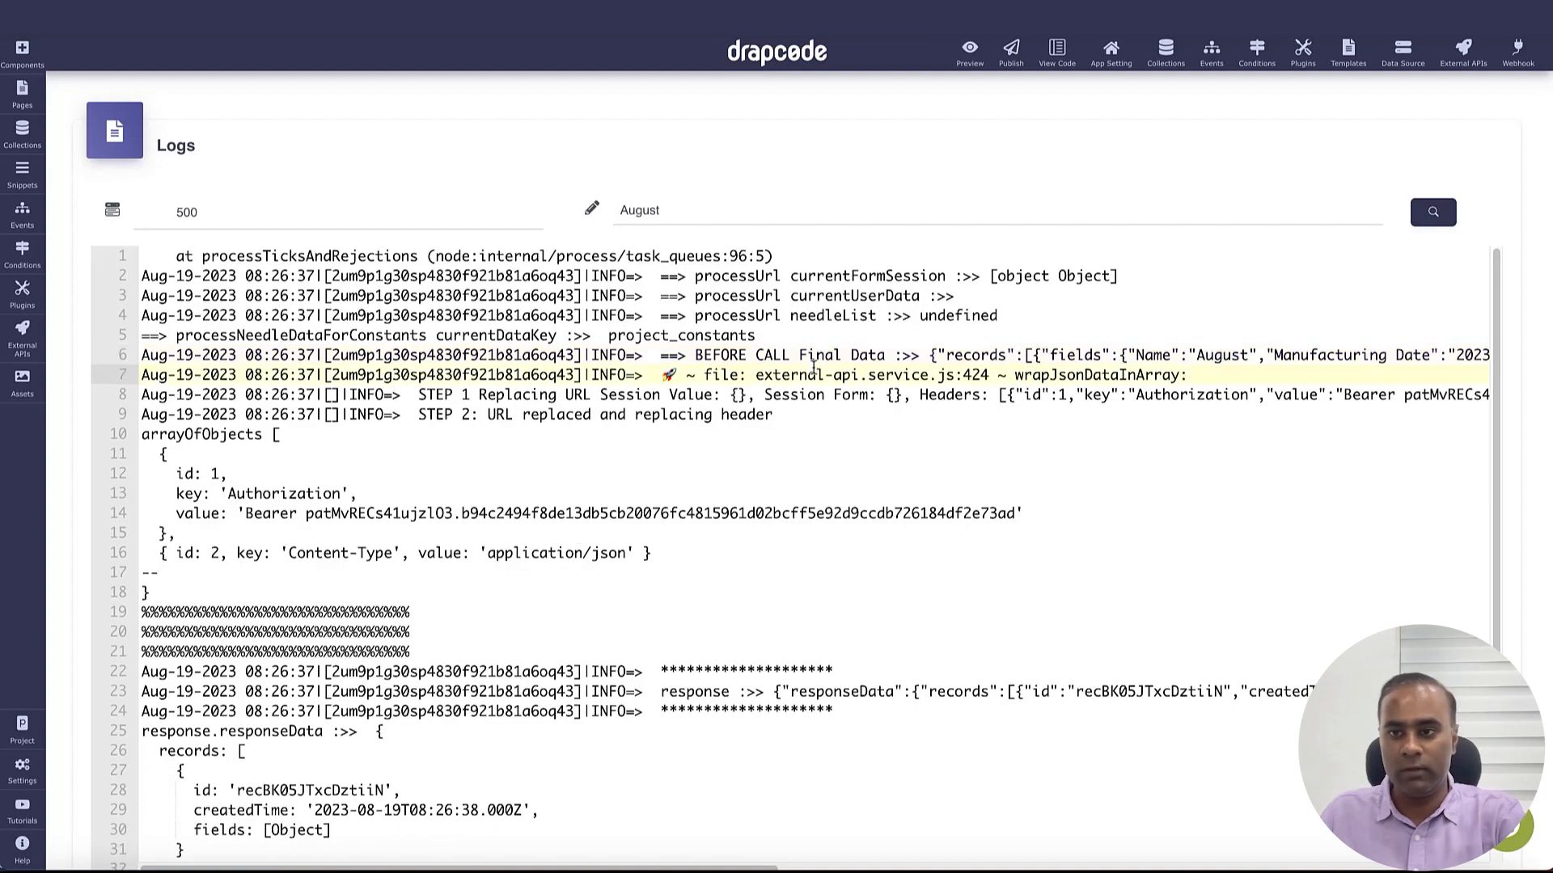
{"action": "scroll", "coordinate": [814, 365], "scroll_direction": "right", "scroll_amount": 5}
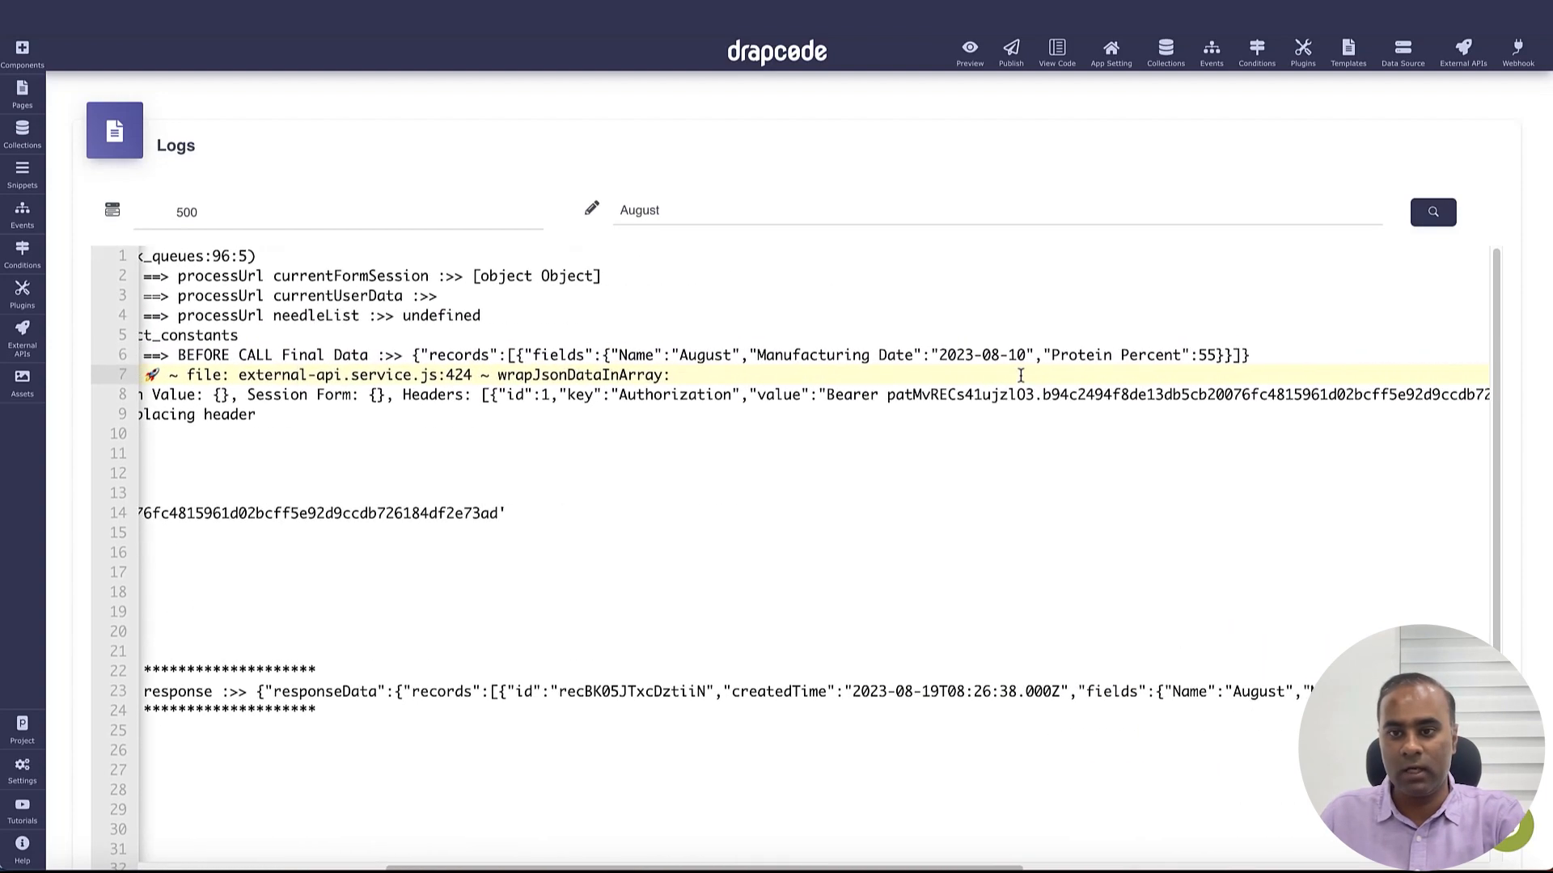
{"action": "double_click", "coordinate": [1130, 354]}
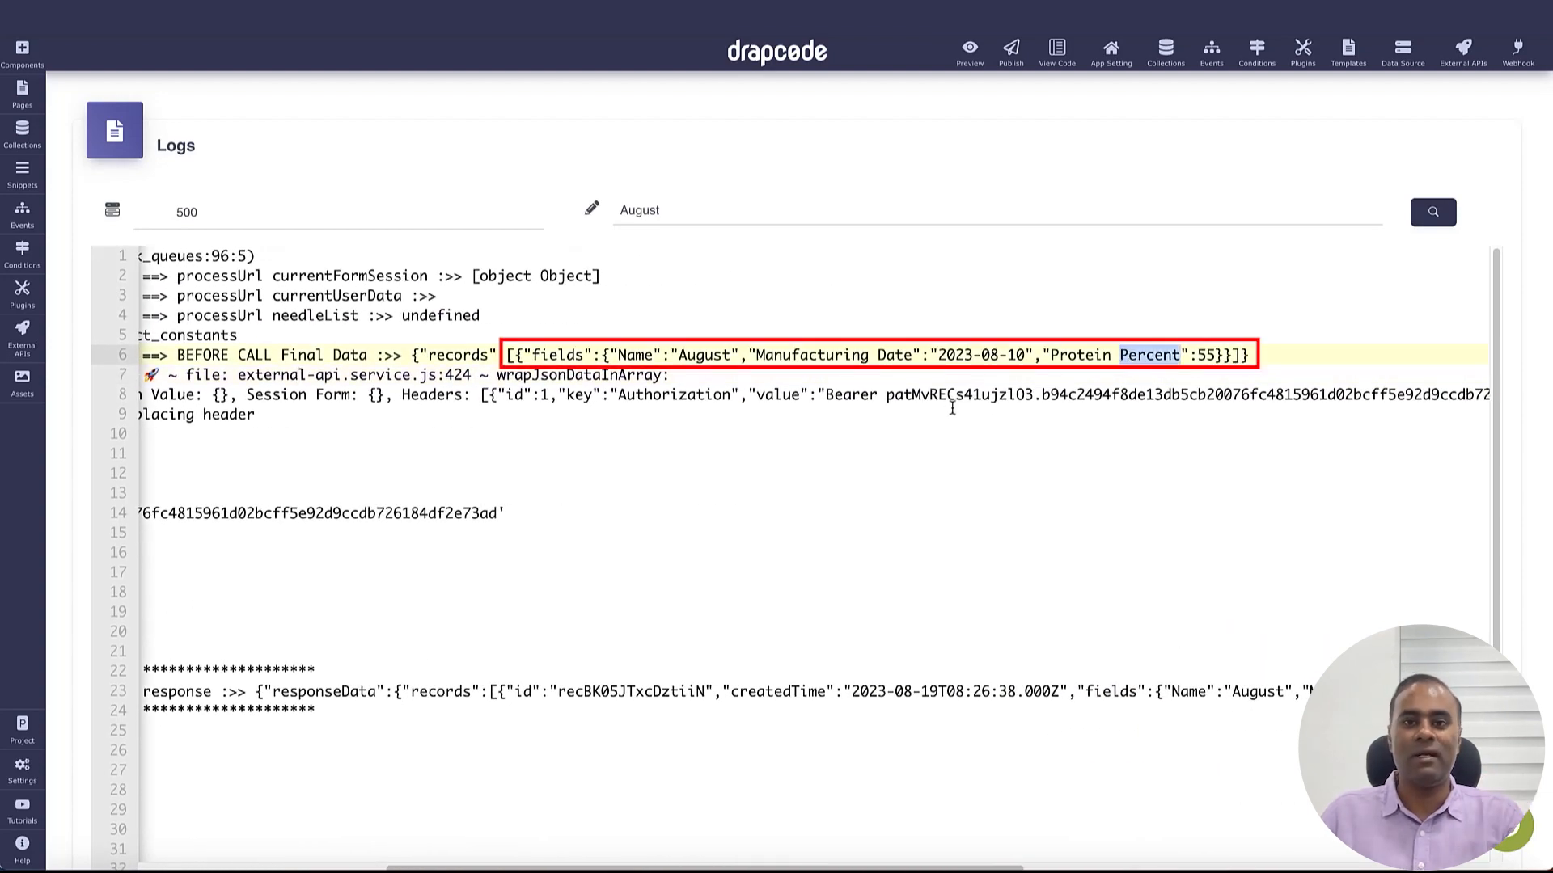
{"action": "scroll", "coordinate": [956, 416], "scroll_direction": "left", "scroll_amount": 5}
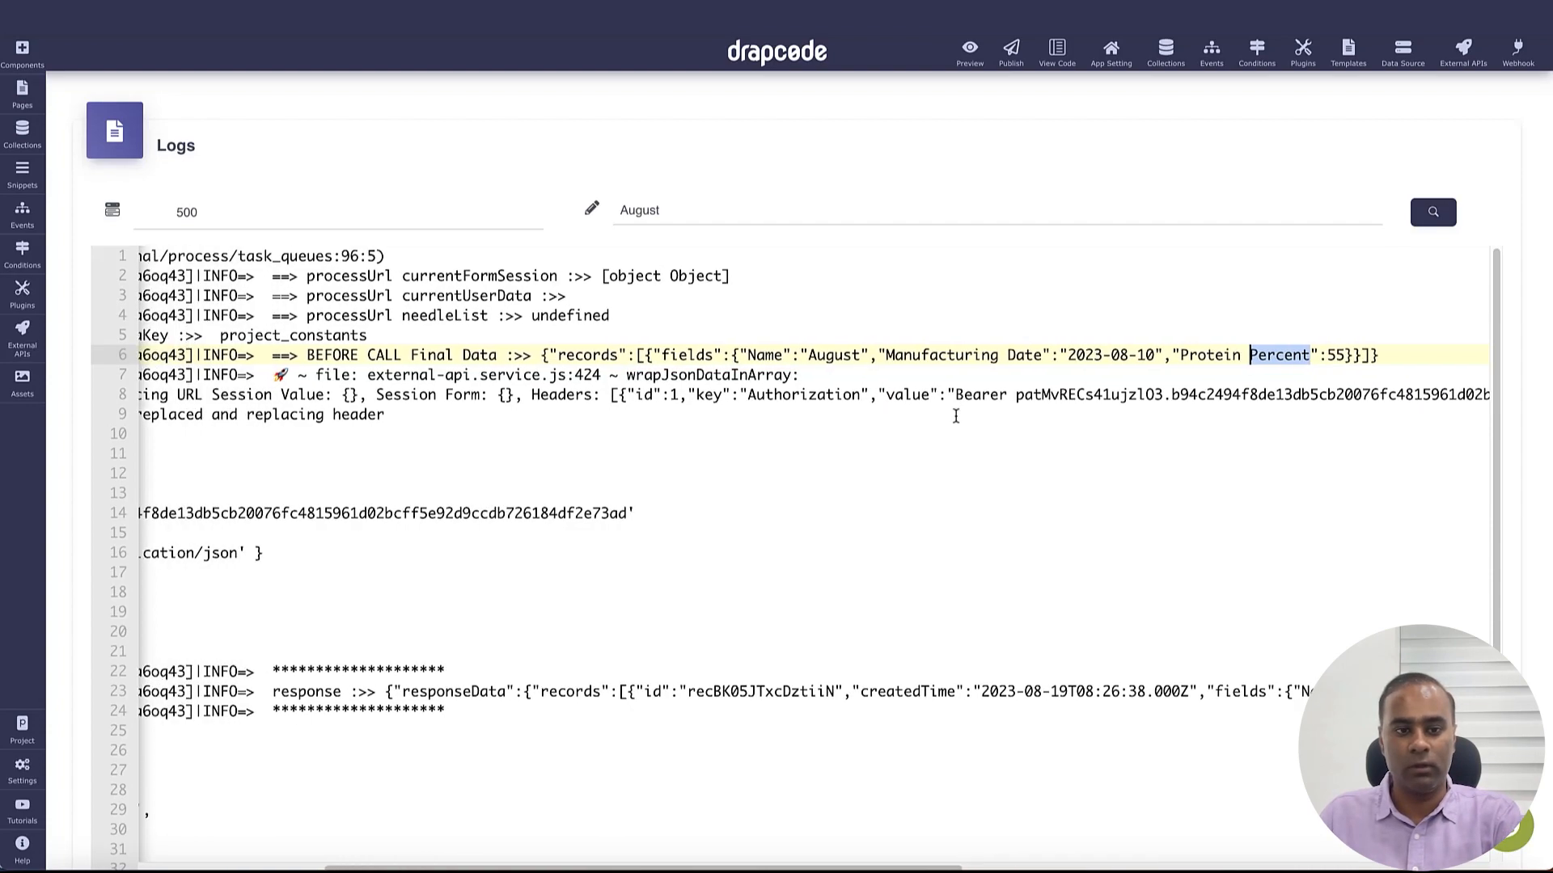
- Examine the Authorization header in the log's header line and in the arrayOfObjects entry
{"action": "double_click", "coordinate": [1002, 395]}
{"action": "double_click", "coordinate": [1174, 396]}
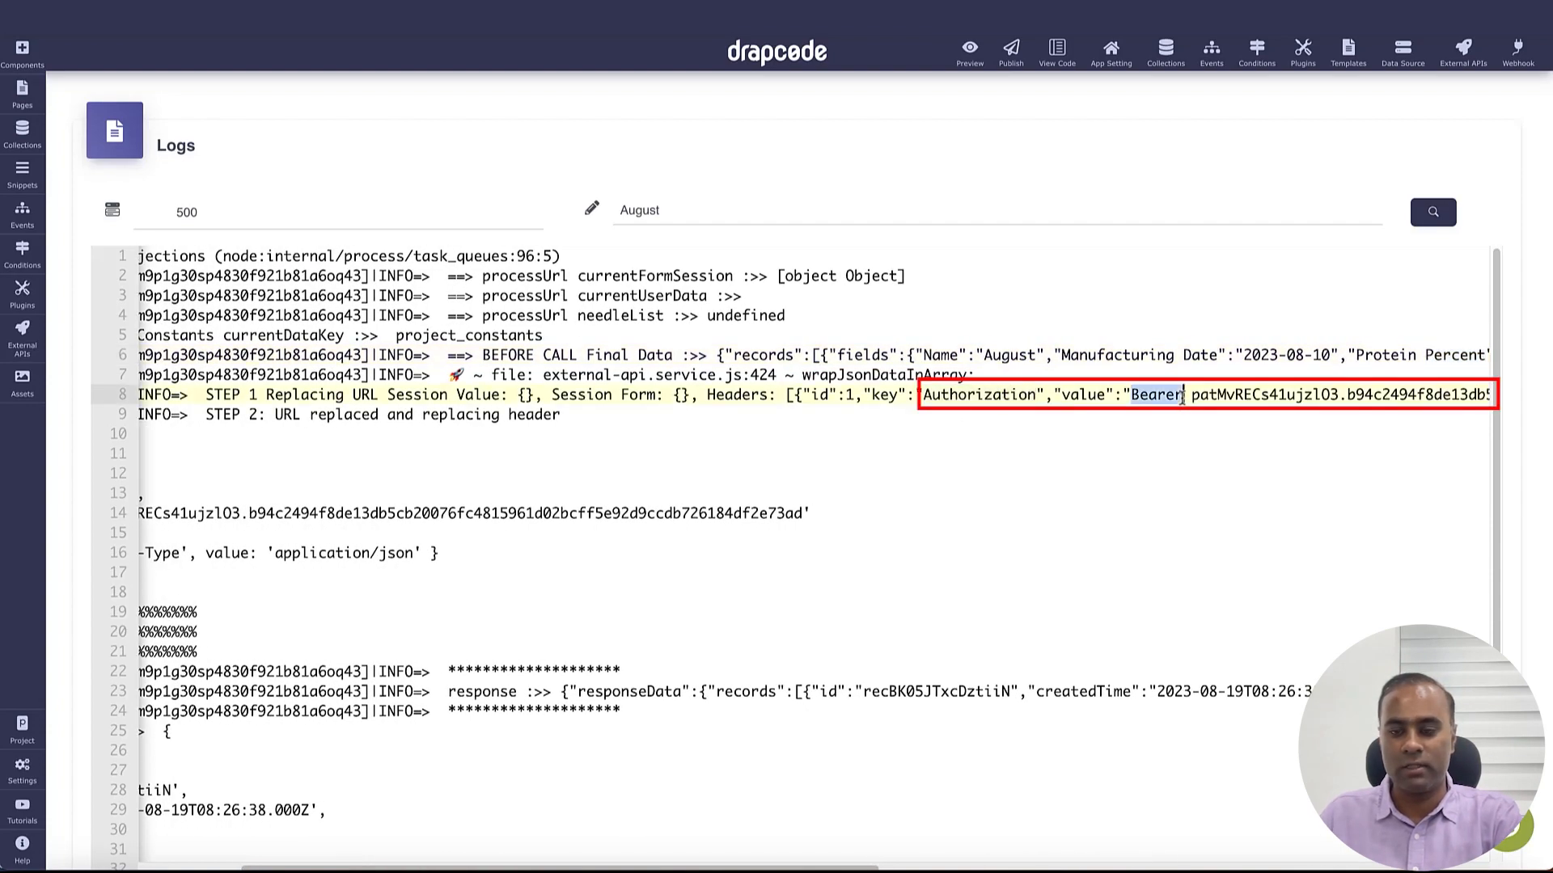
{"action": "left_click", "coordinate": [1276, 396]}
{"action": "scroll", "coordinate": [954, 442], "scroll_direction": "left", "scroll_amount": 3}
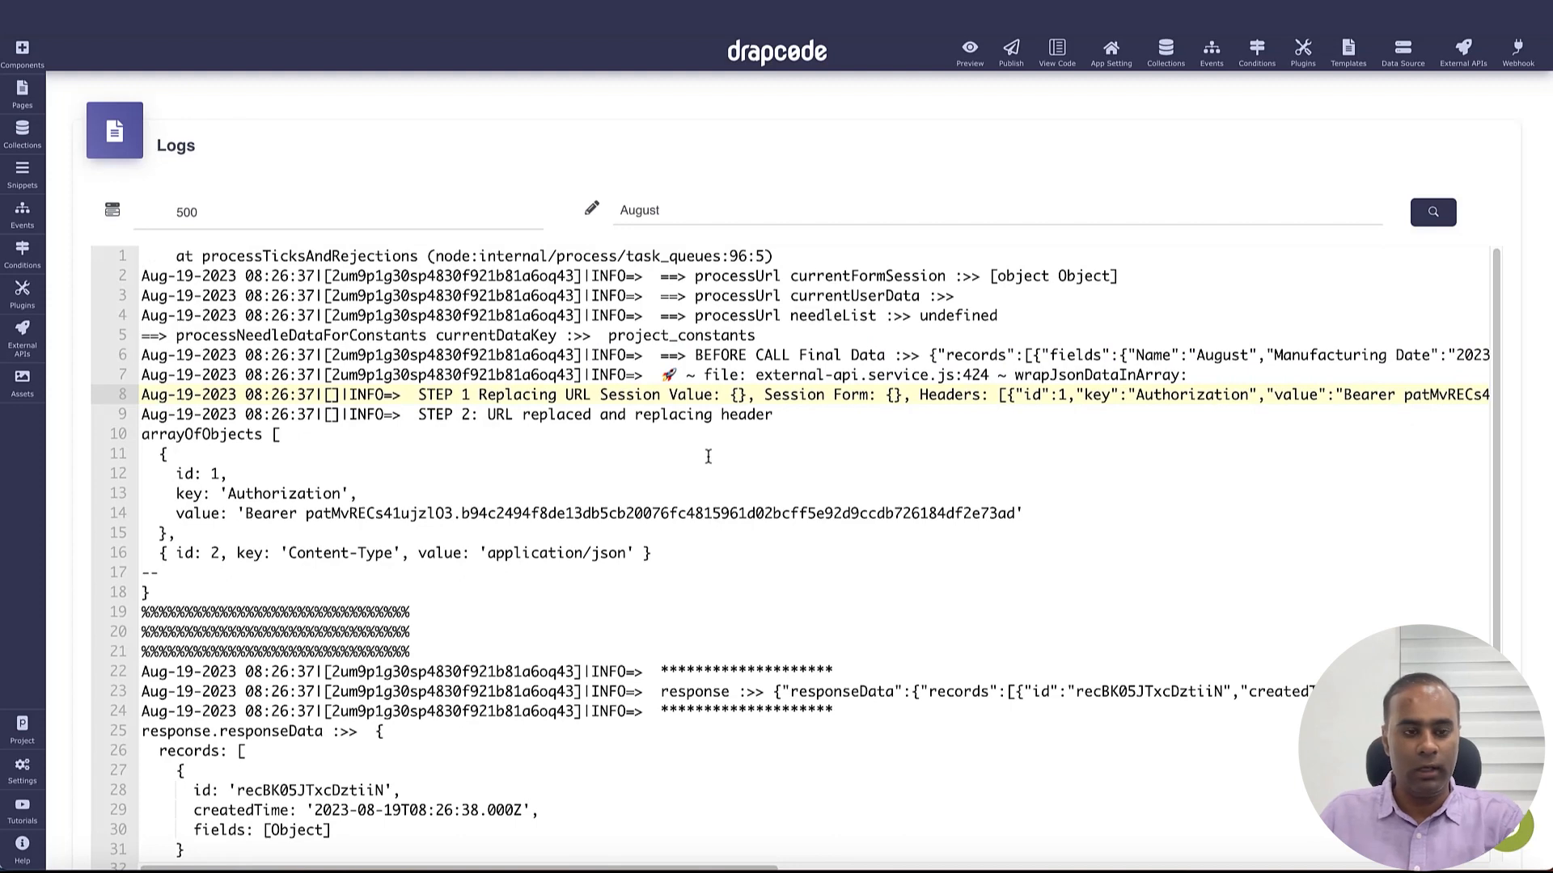
{"action": "scroll", "coordinate": [712, 457], "scroll_direction": "down", "scroll_amount": 1}
{"action": "left_click_drag", "start_coordinate": [144, 437], "coordinate": [226, 516]}
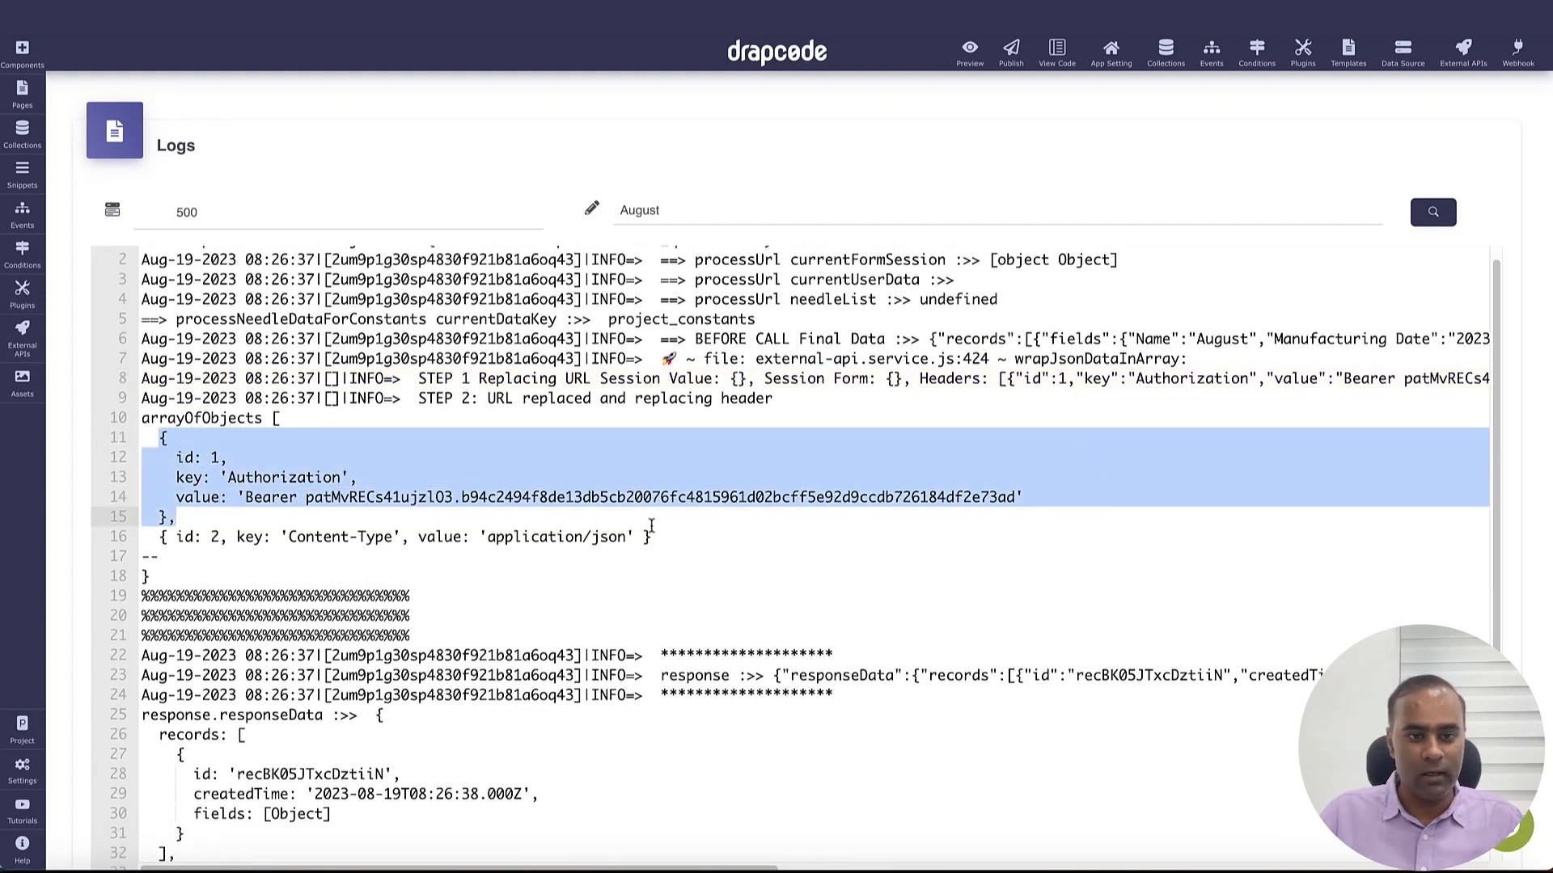
- Examine the Content-Type header entry and the record ID, created time and fields in the log's response line
{"action": "scroll", "coordinate": [226, 517], "scroll_direction": "down", "scroll_amount": 1}
{"action": "triple_click", "coordinate": [360, 506]}
{"action": "scroll", "coordinate": [681, 542], "scroll_direction": "down", "scroll_amount": 3}
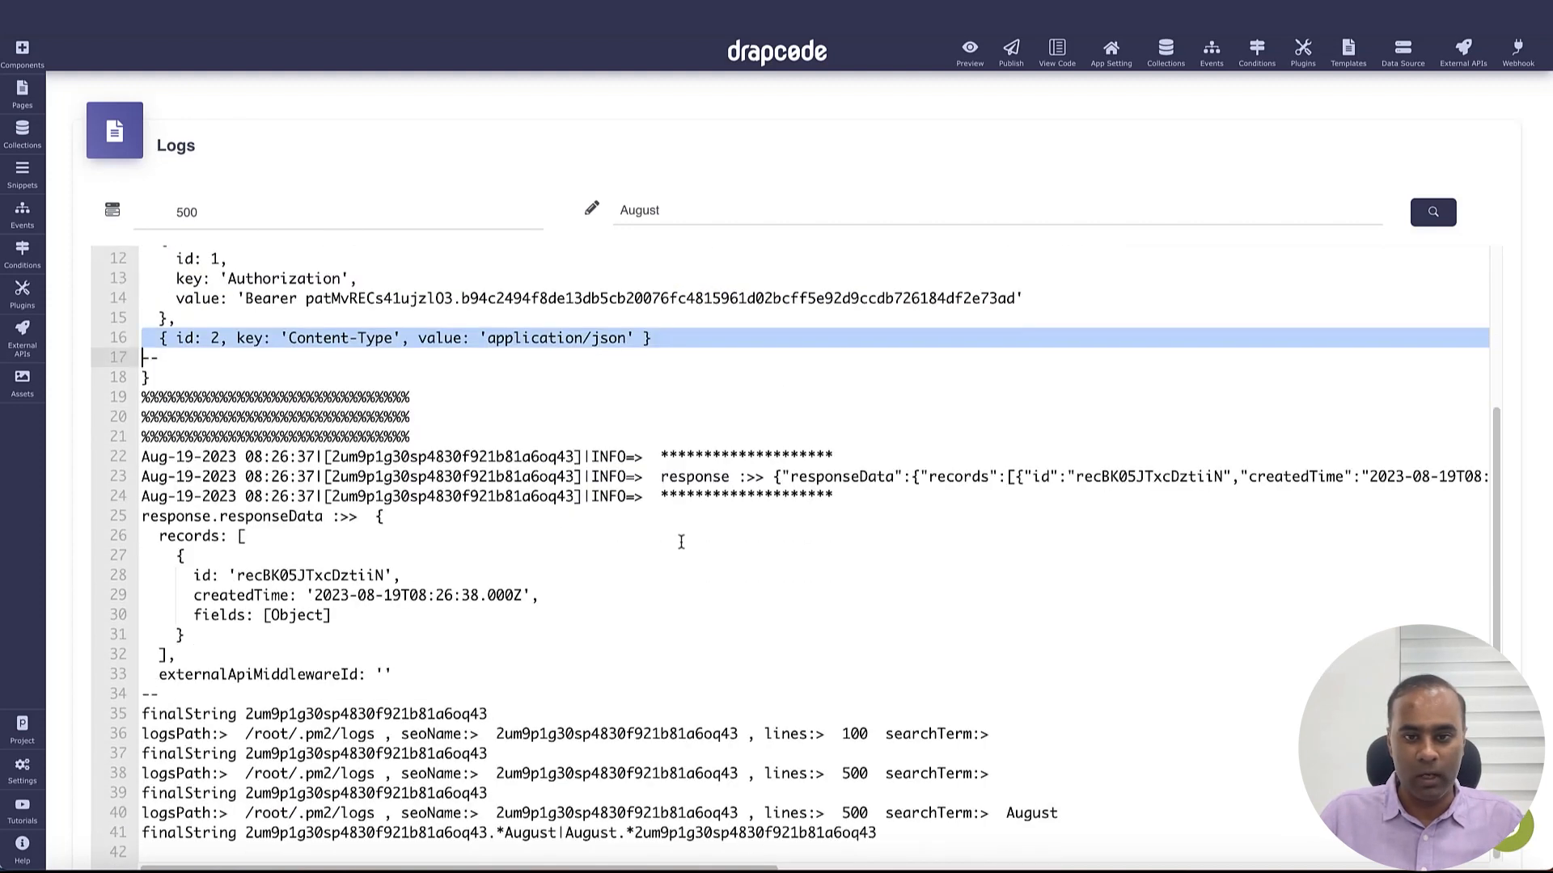
{"action": "double_click", "coordinate": [887, 479]}
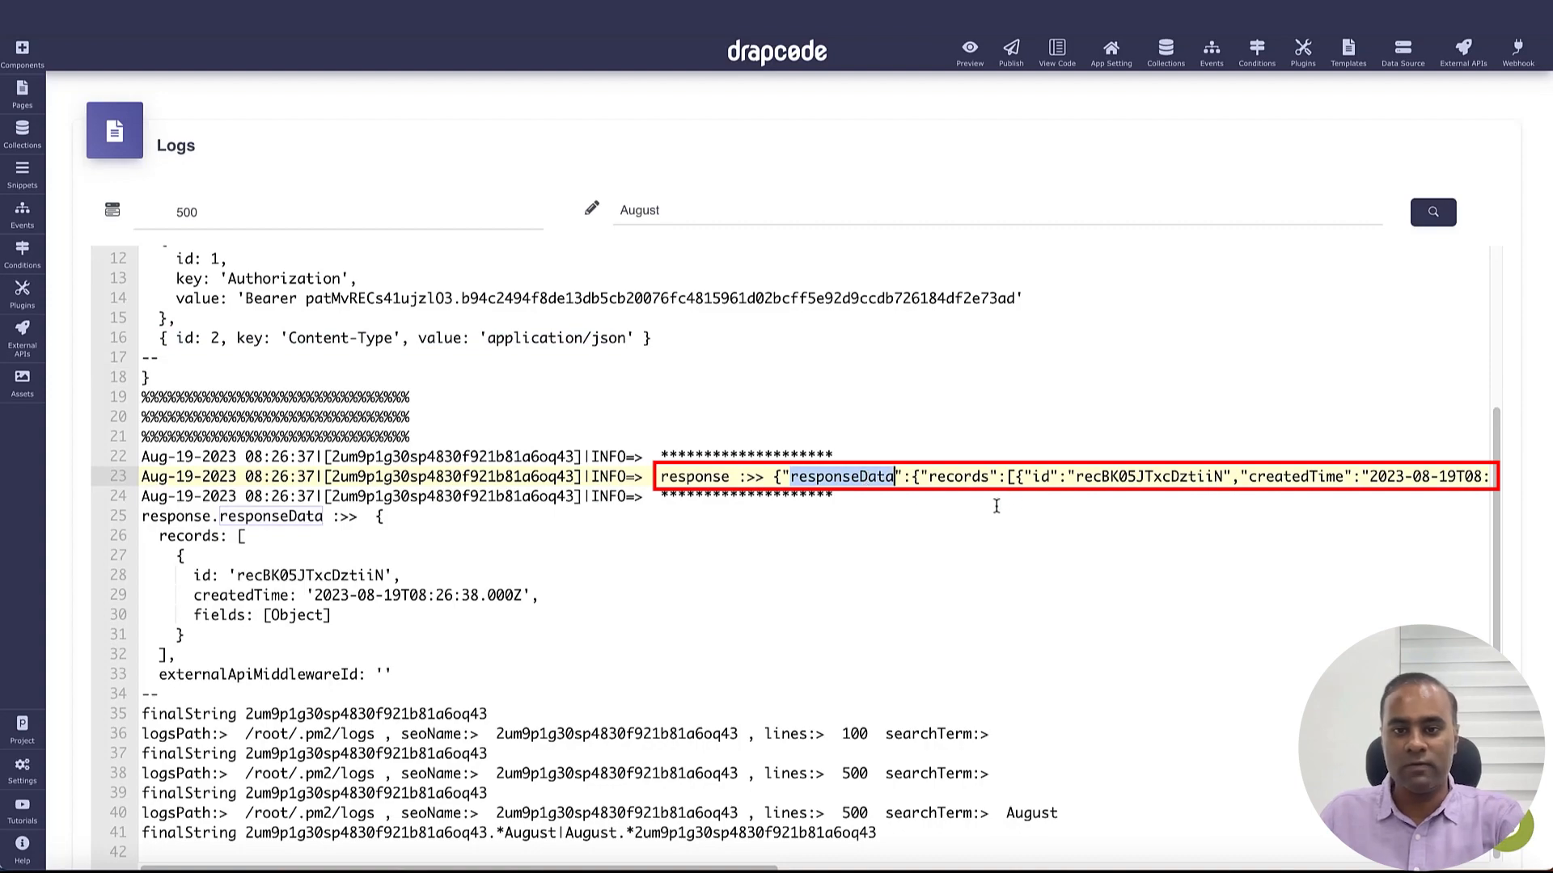
{"action": "scroll", "coordinate": [997, 506], "scroll_direction": "right", "scroll_amount": 3}
{"action": "scroll", "coordinate": [996, 507], "scroll_direction": "up", "scroll_amount": 1}
{"action": "double_click", "coordinate": [968, 515]}
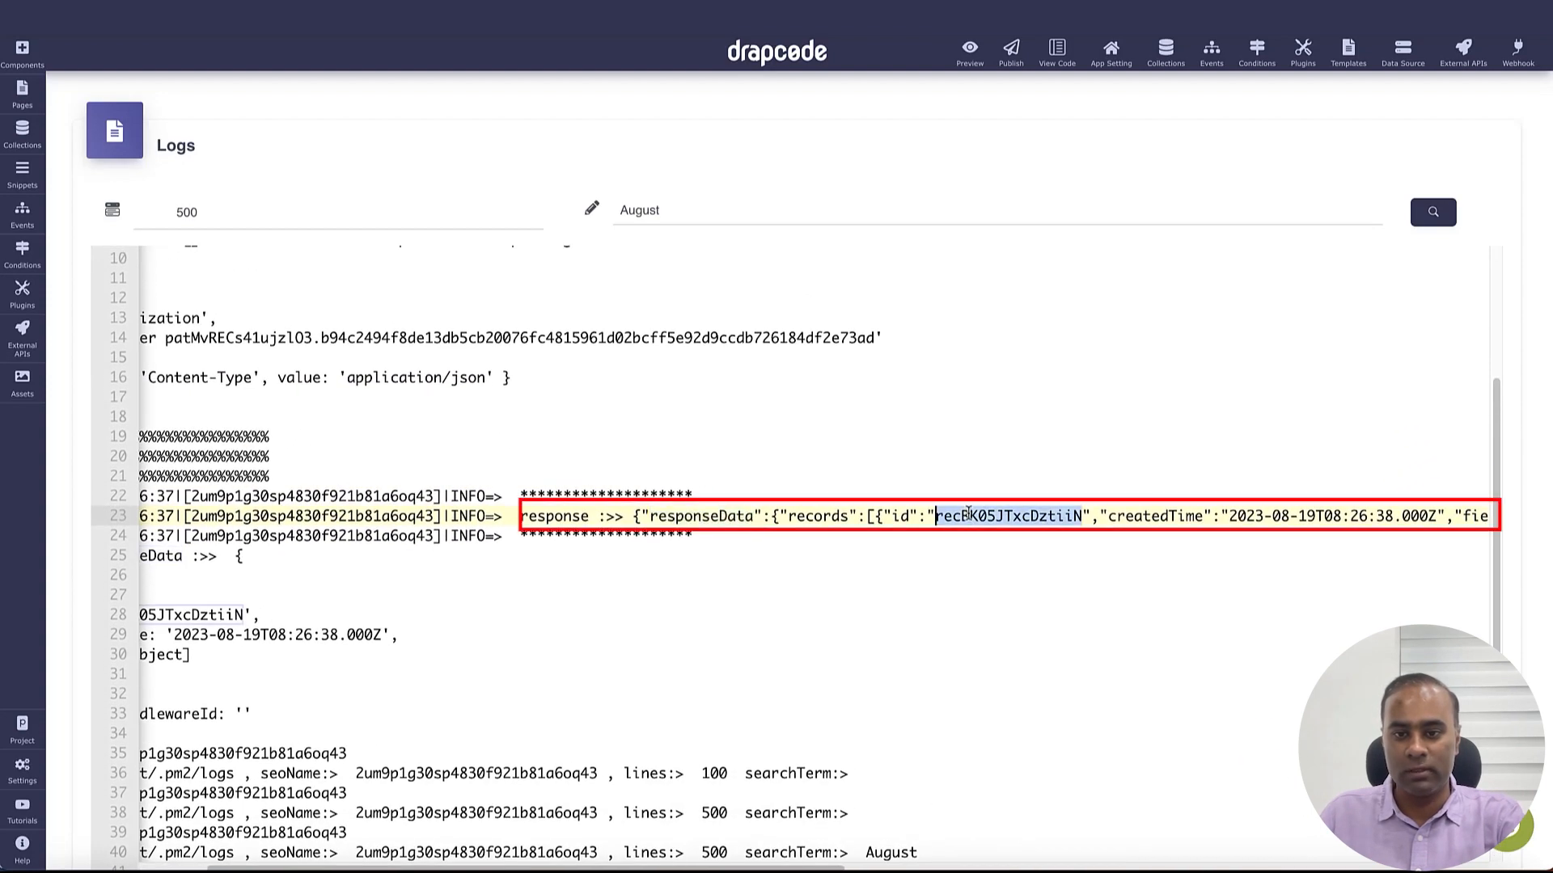
{"action": "scroll", "coordinate": [1112, 561], "scroll_direction": "right", "scroll_amount": 8}
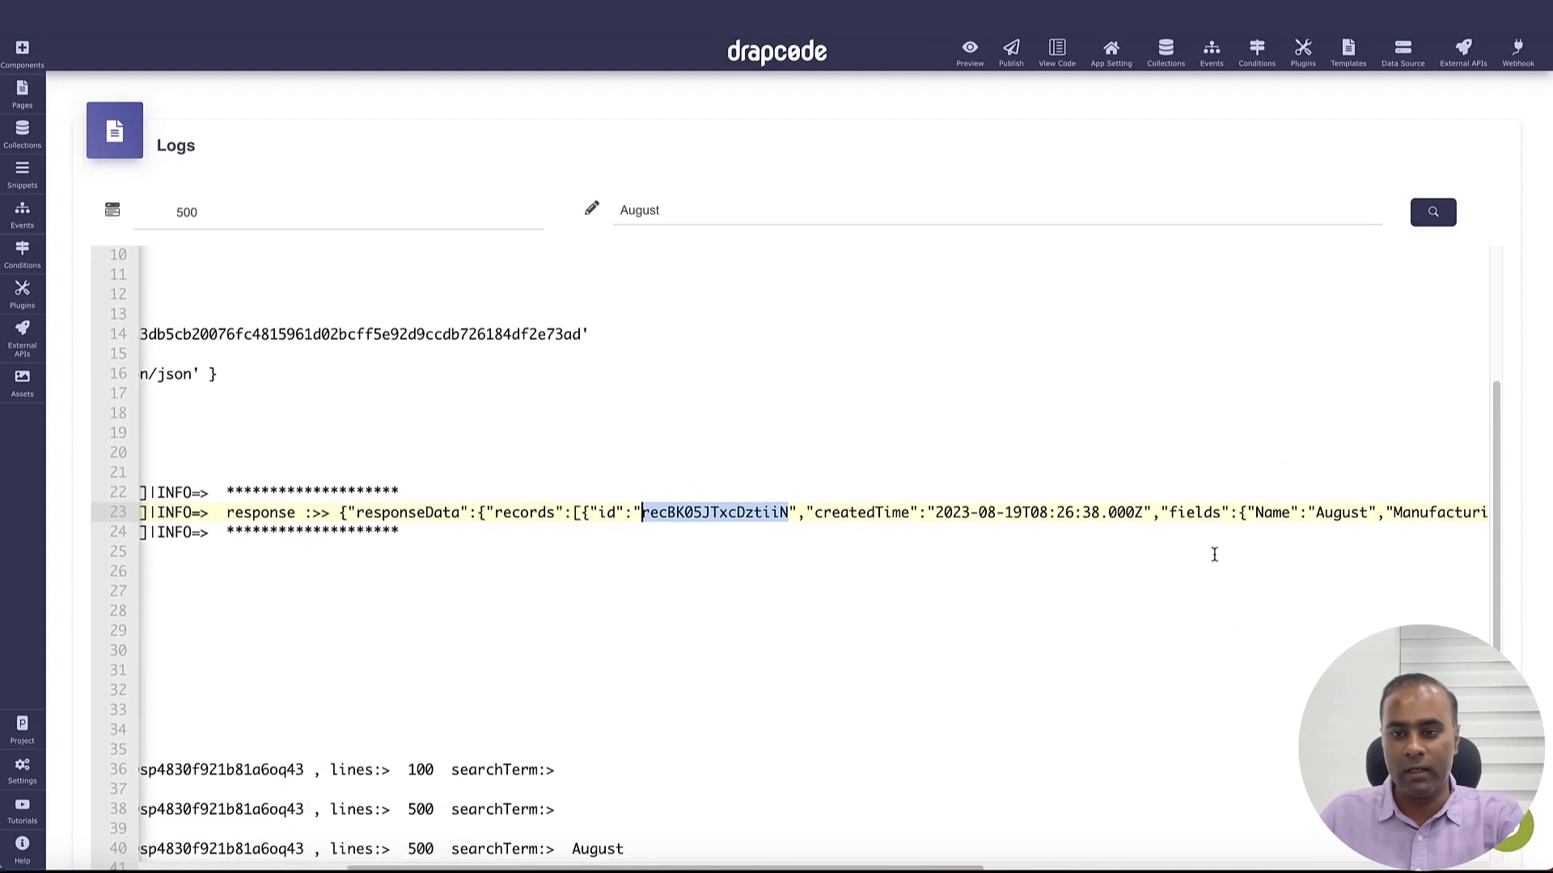
{"action": "scroll", "coordinate": [1210, 546], "scroll_direction": "down", "scroll_amount": 1}
{"action": "scroll", "coordinate": [1210, 546], "scroll_direction": "right", "scroll_amount": 9}
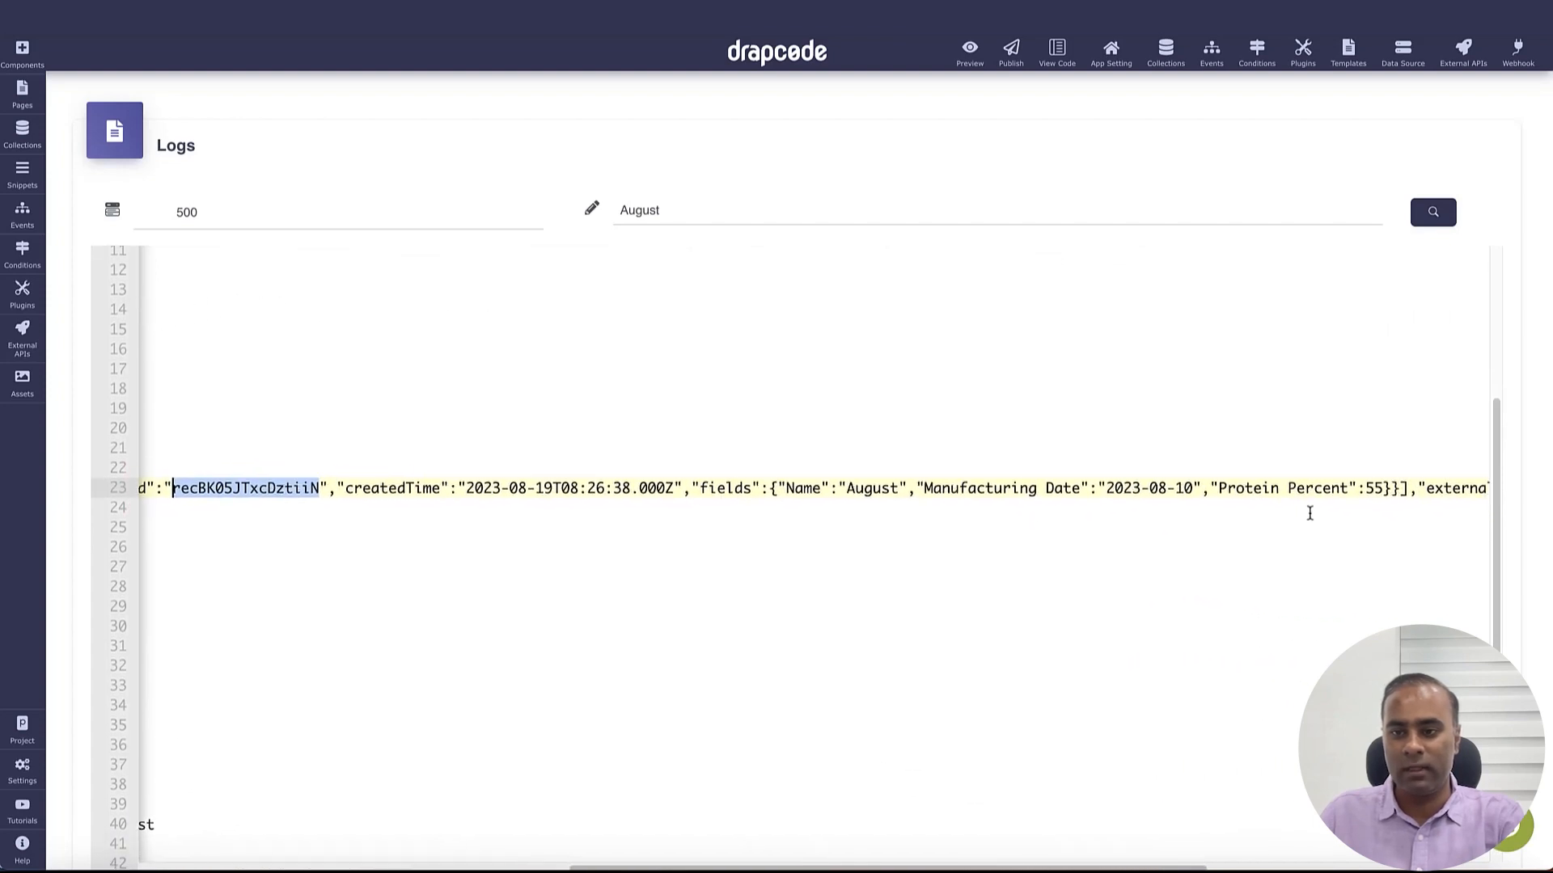
- Switch to the Airtable API documentation and examine the records and fields in the Create records example response
{"action": "key", "text": "super+Tab"}
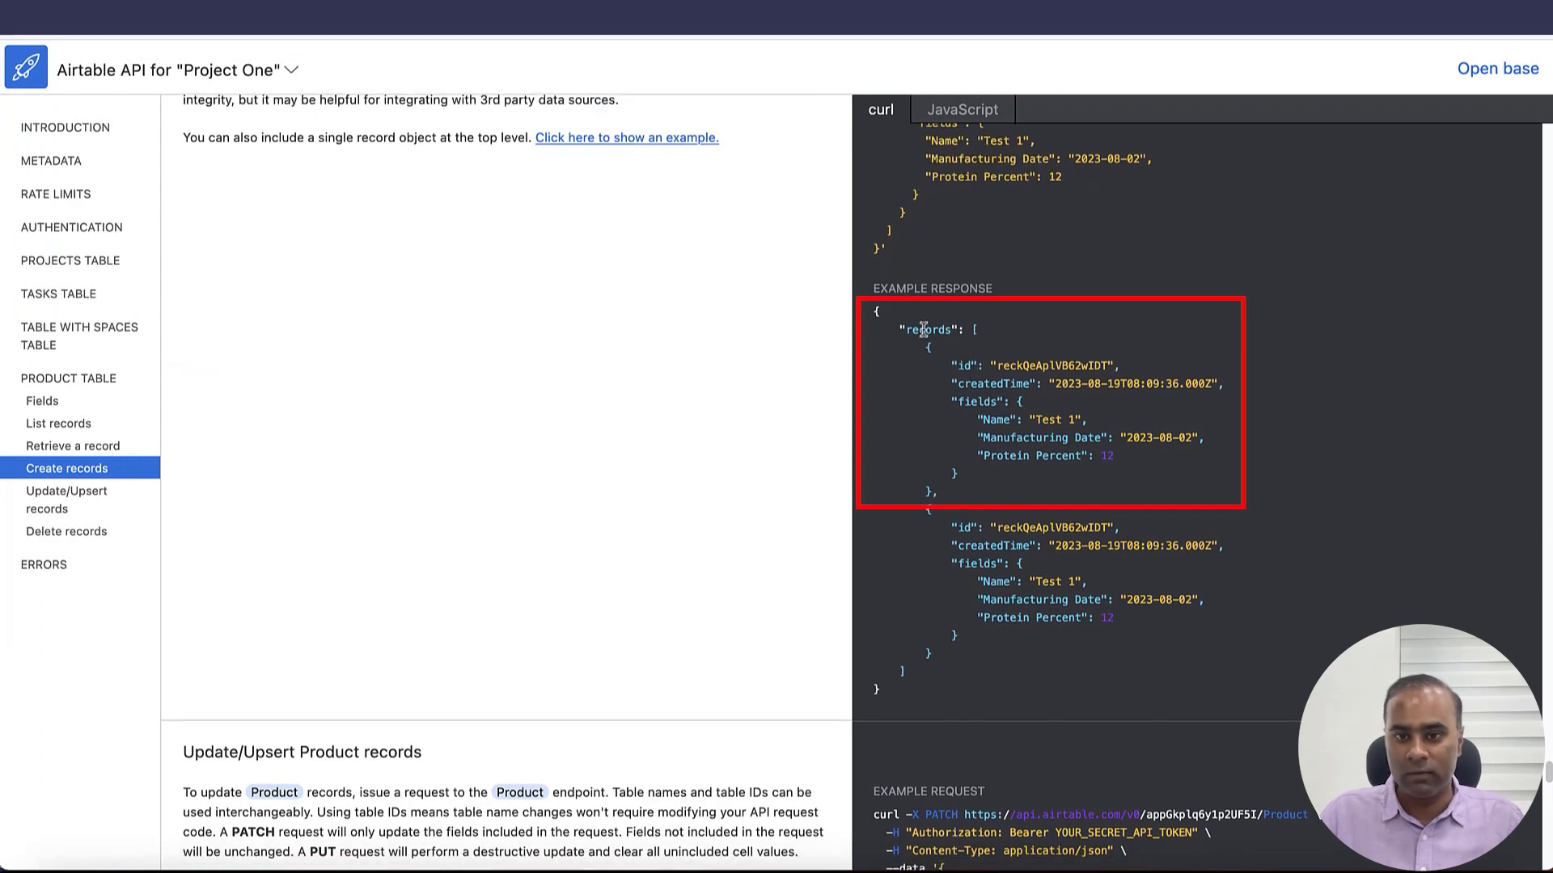
{"action": "double_click", "coordinate": [929, 330]}
{"action": "left_click", "coordinate": [973, 361]}
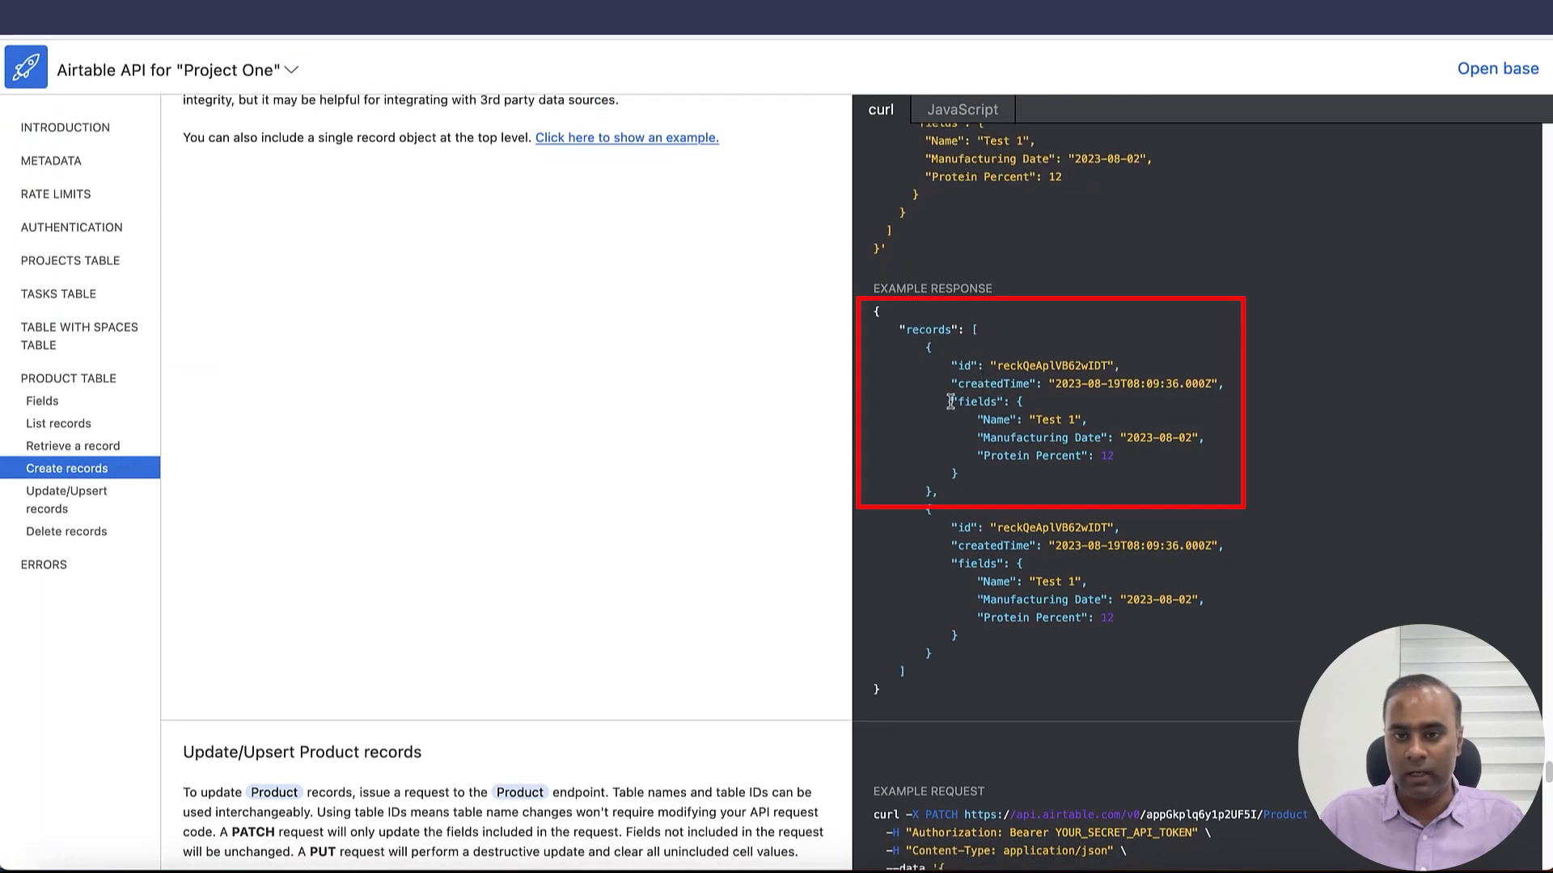
{"action": "left_click_drag", "start_coordinate": [950, 402], "coordinate": [1014, 474]}
- Switch back to the DrapCode logs and compare the fields in the response line with Airtable's example response
{"action": "key", "text": "super+Tab"}
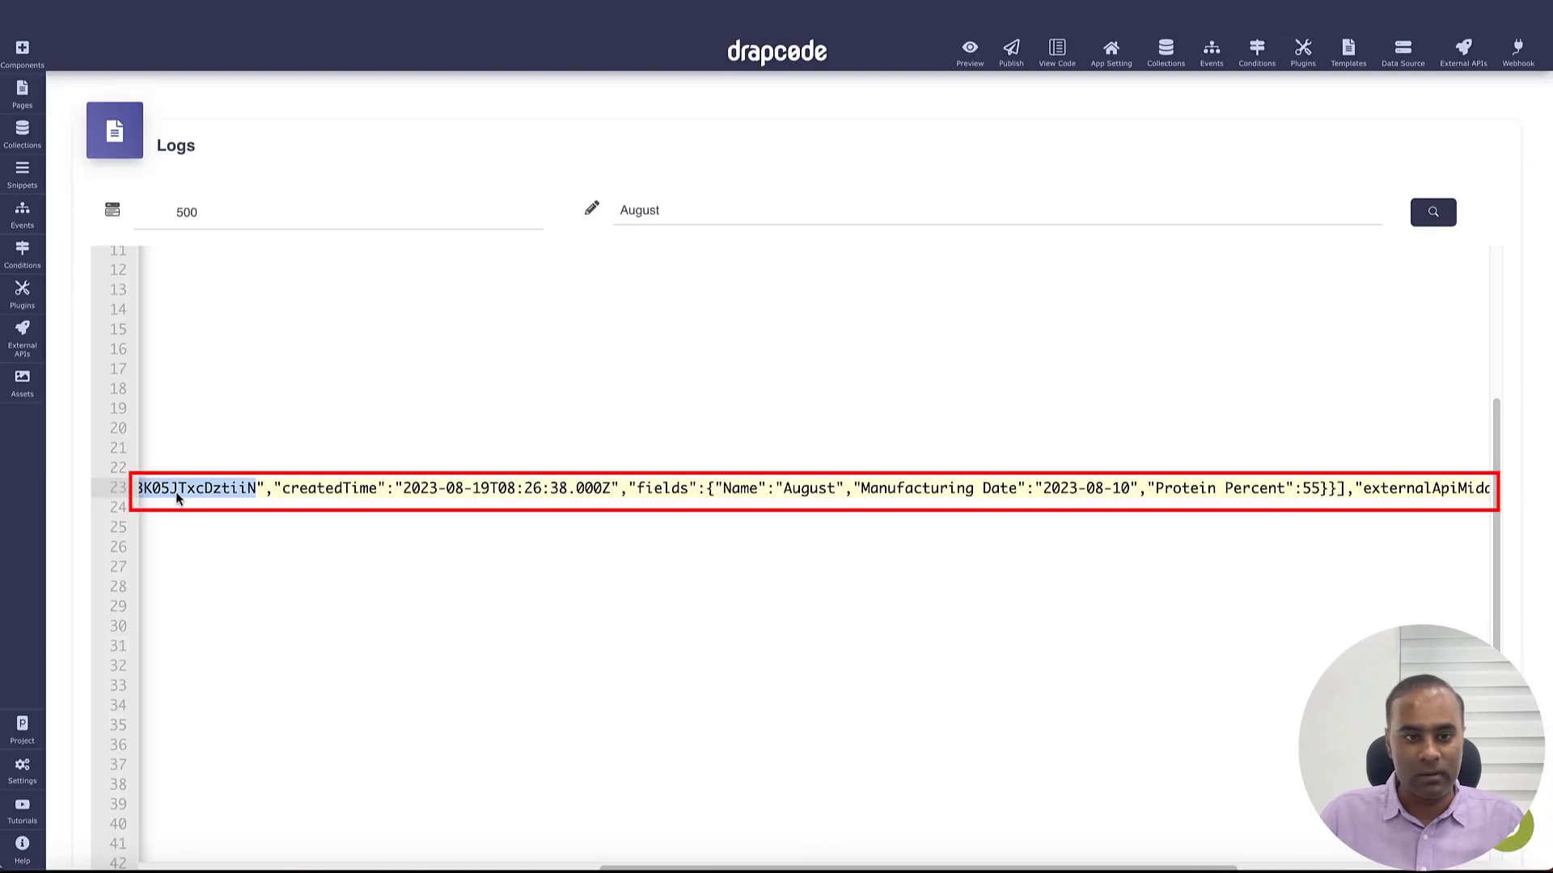
{"action": "left_click", "coordinate": [712, 489]}
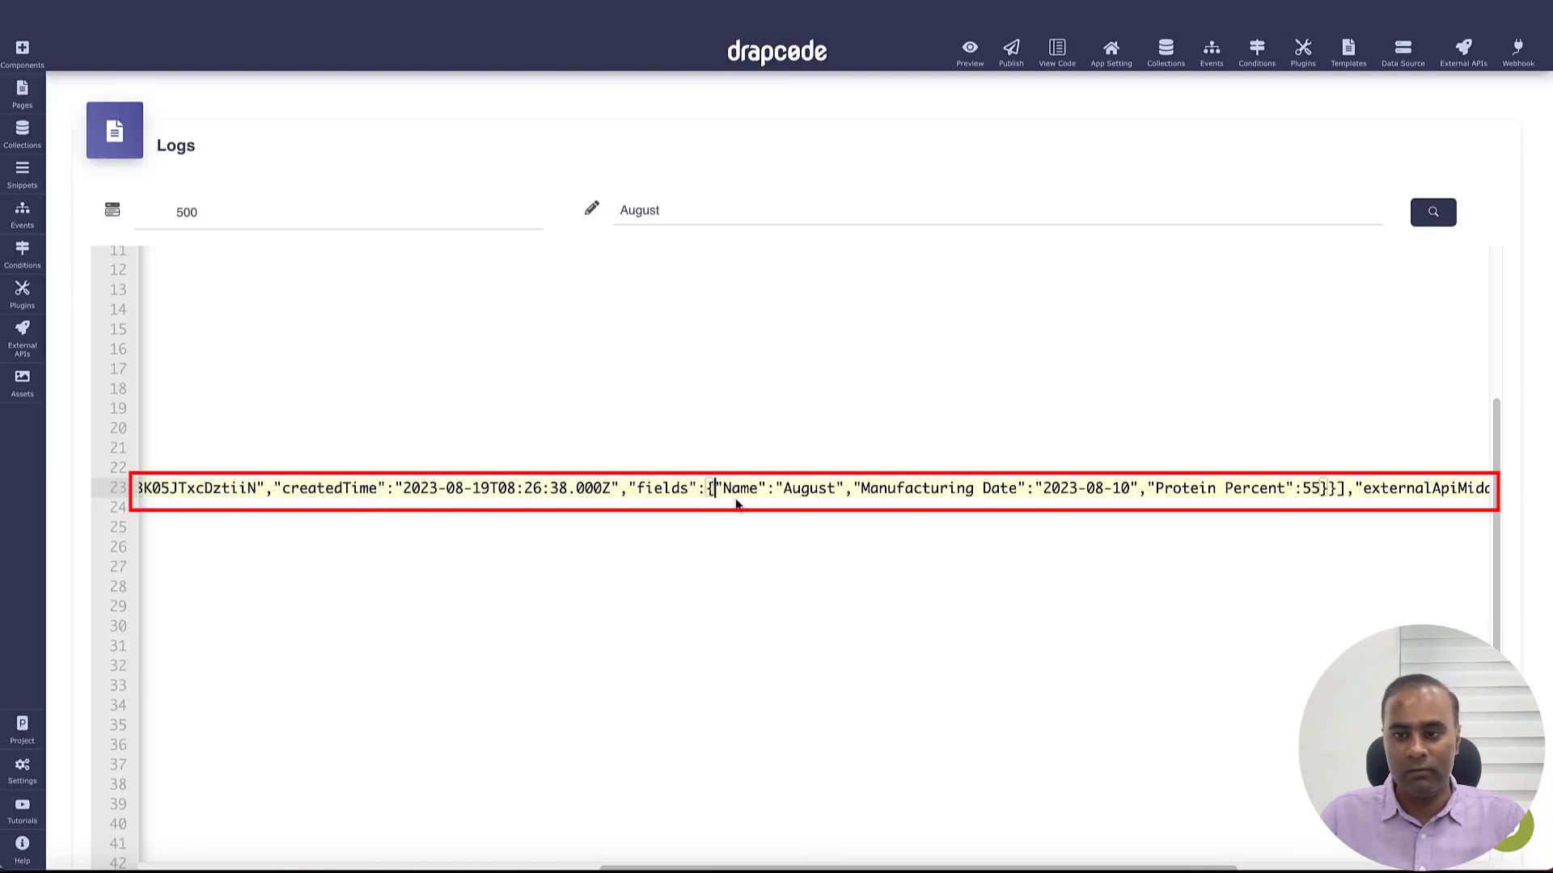
{"action": "scroll", "coordinate": [744, 499], "scroll_direction": "left", "scroll_amount": 8}
{"action": "scroll", "coordinate": [723, 499], "scroll_direction": "left", "scroll_amount": 5}
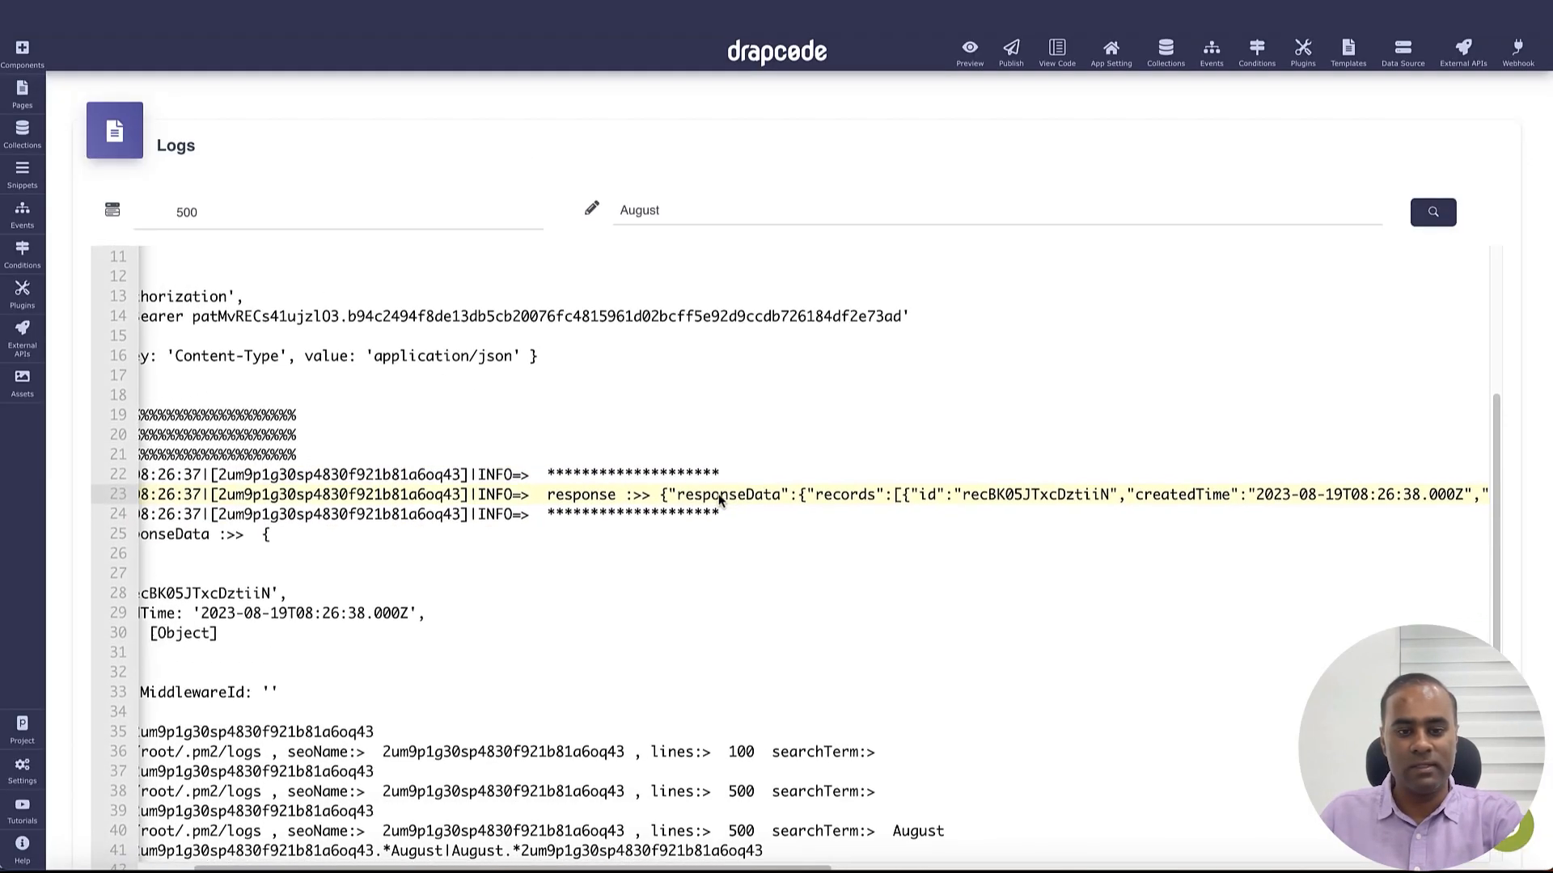
{"action": "scroll", "coordinate": [720, 499], "scroll_direction": "down", "scroll_amount": 2}
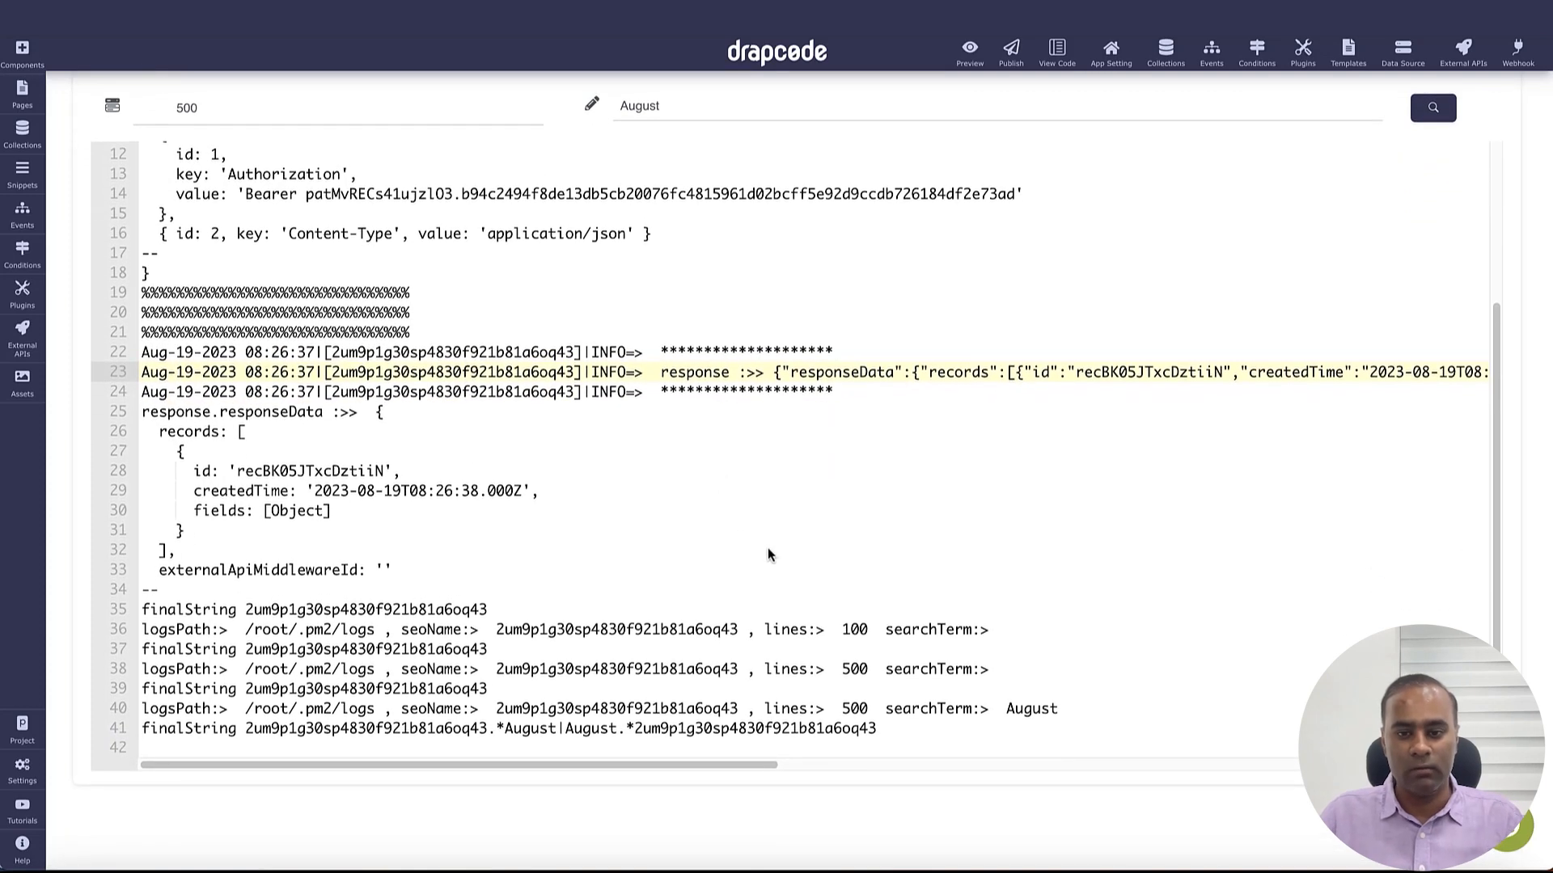
{"action": "scroll", "coordinate": [766, 531], "scroll_direction": "up", "scroll_amount": 3}
{"action": "scroll", "coordinate": [768, 539], "scroll_direction": "down", "scroll_amount": 3}
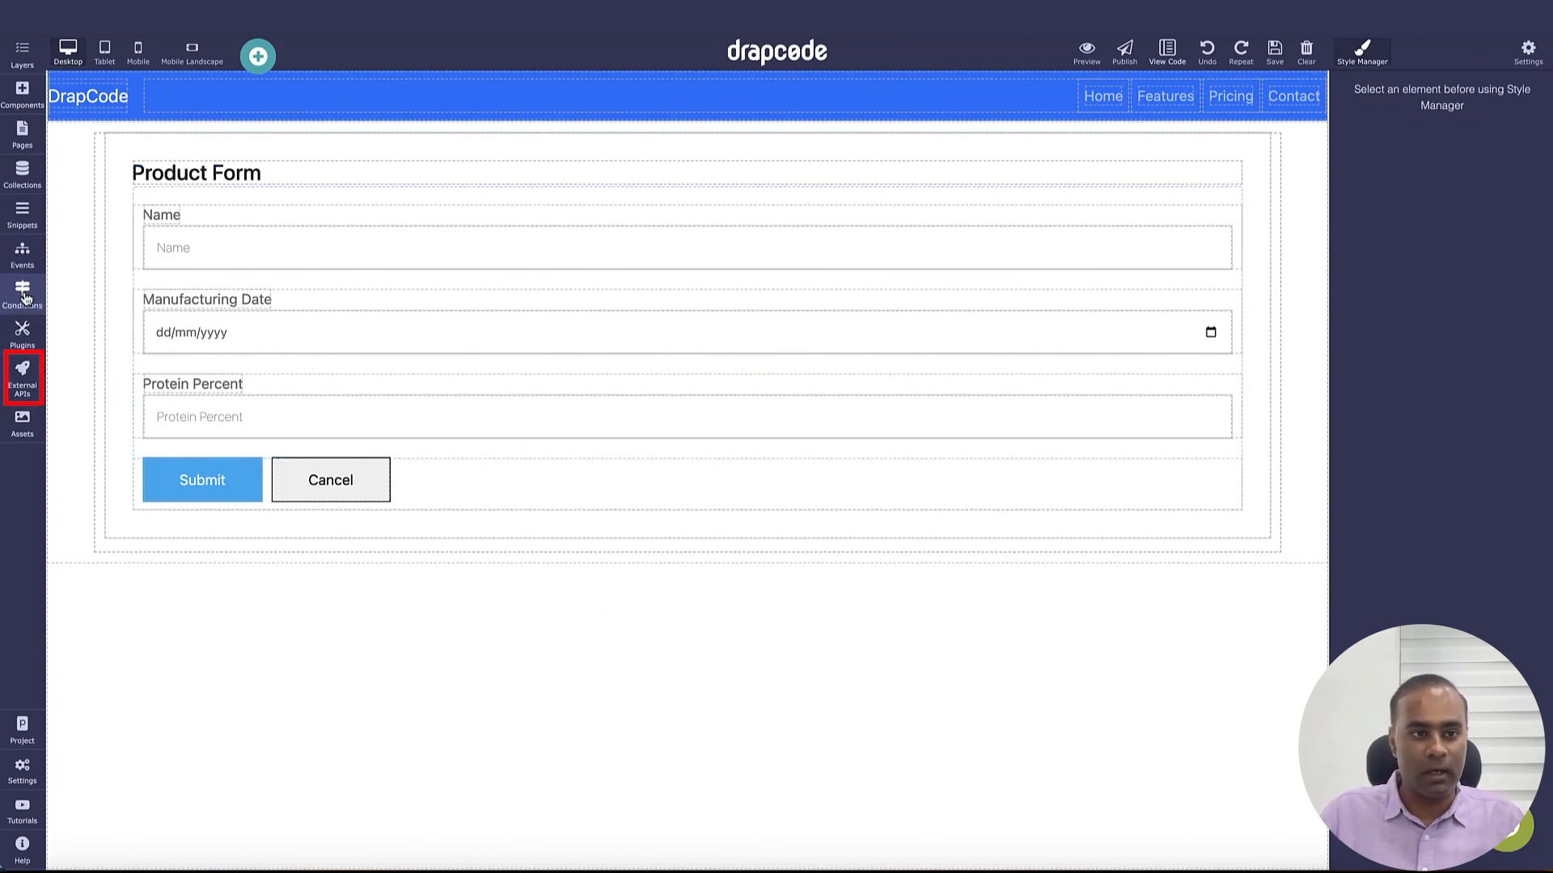
- Append 4354354 to the endpoint URL of the Create Product on Airtable external API and save the setting
{"action": "left_click", "coordinate": [20, 391]}
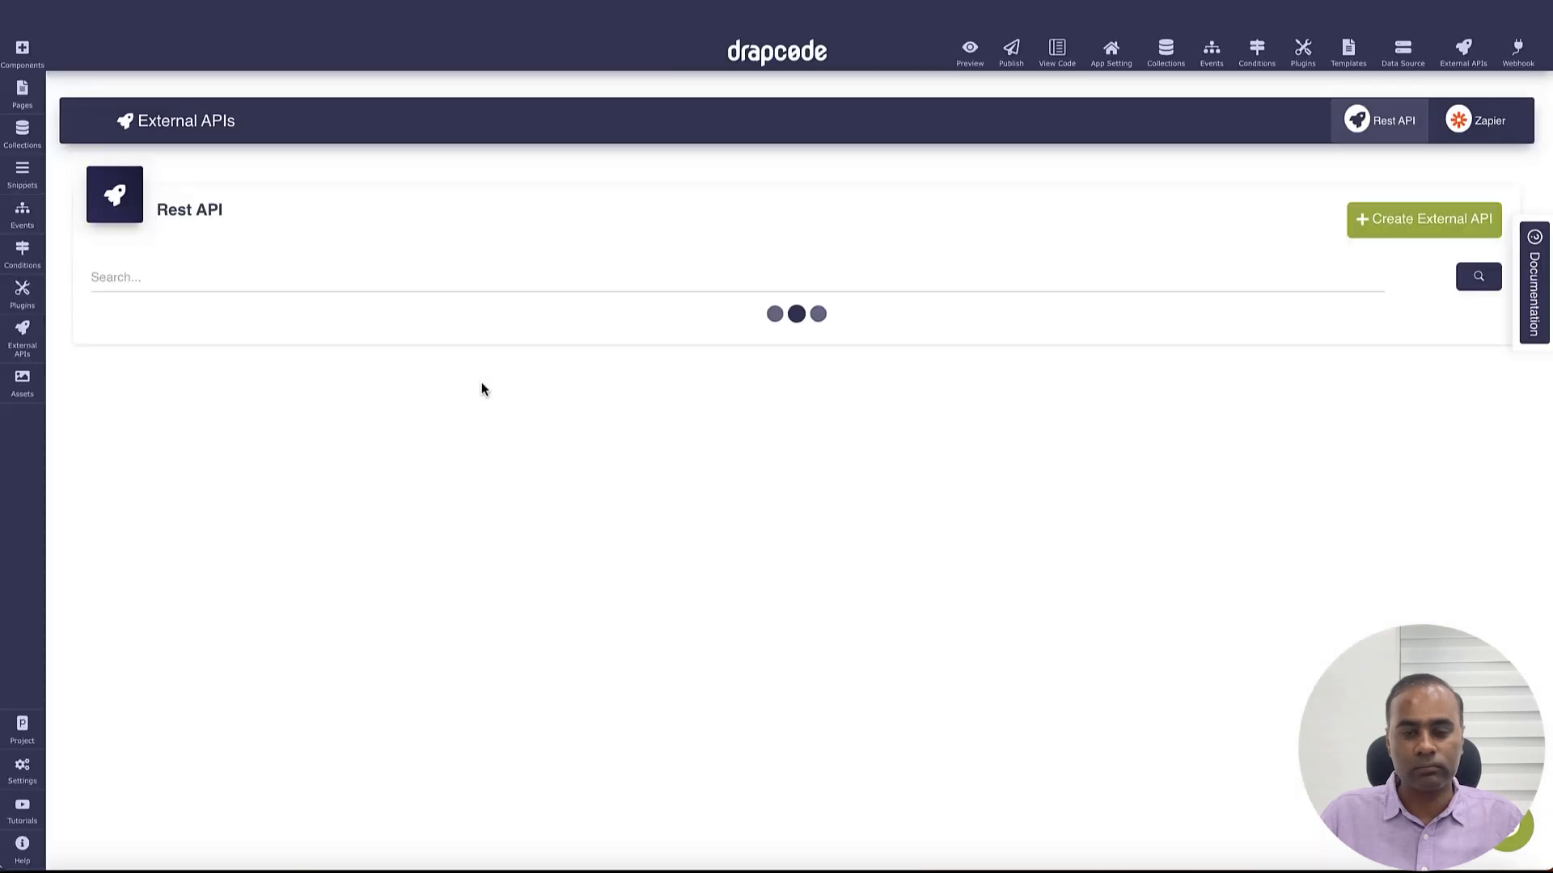
{"action": "left_click", "coordinate": [1419, 358]}
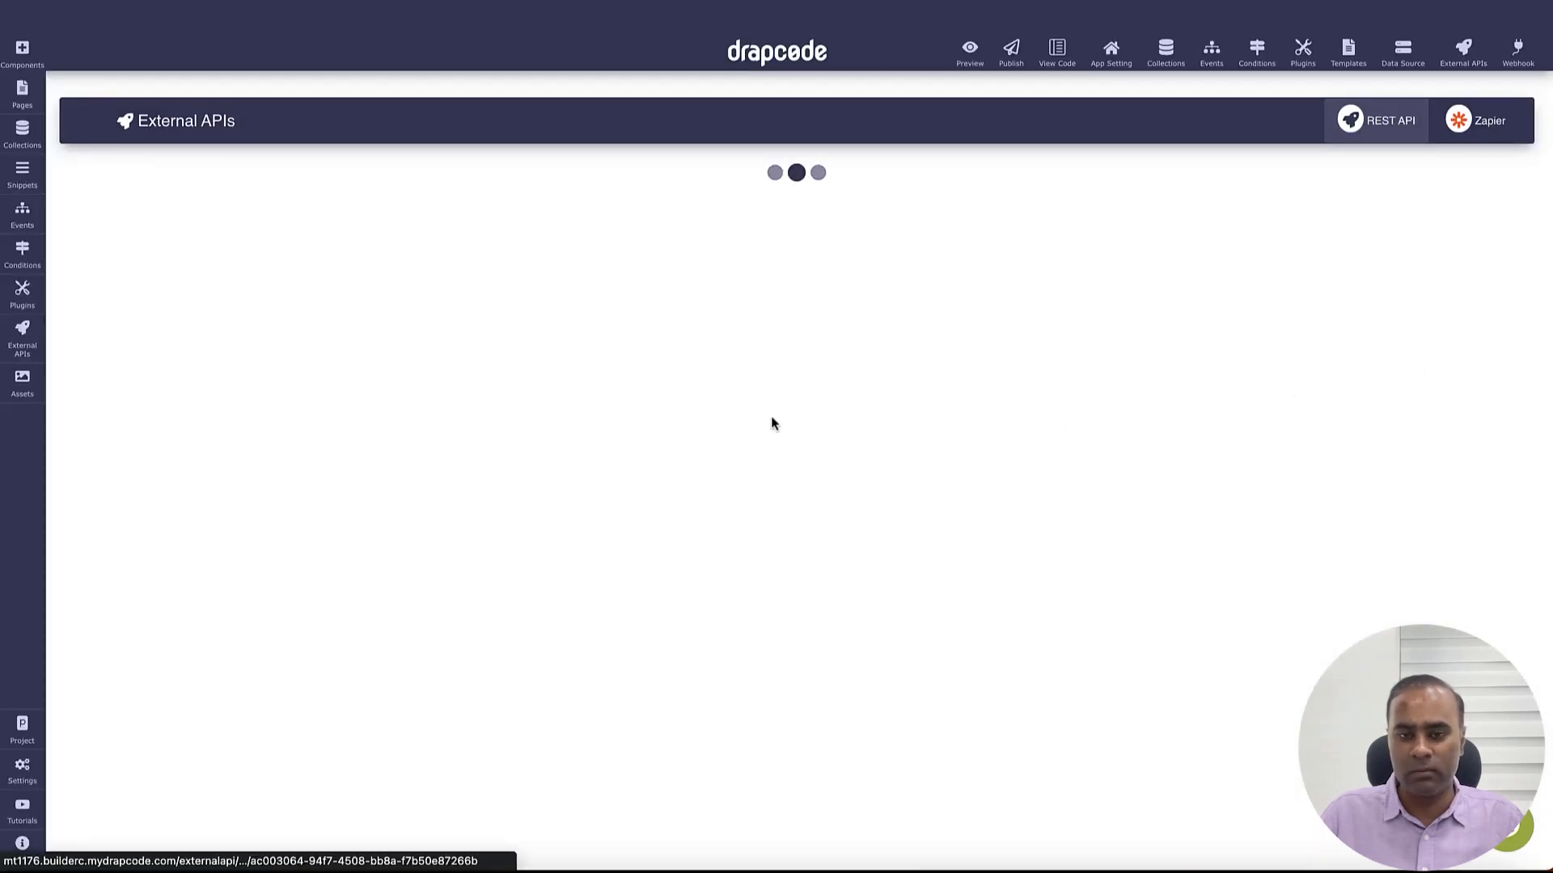
{"action": "left_click", "coordinate": [507, 426]}
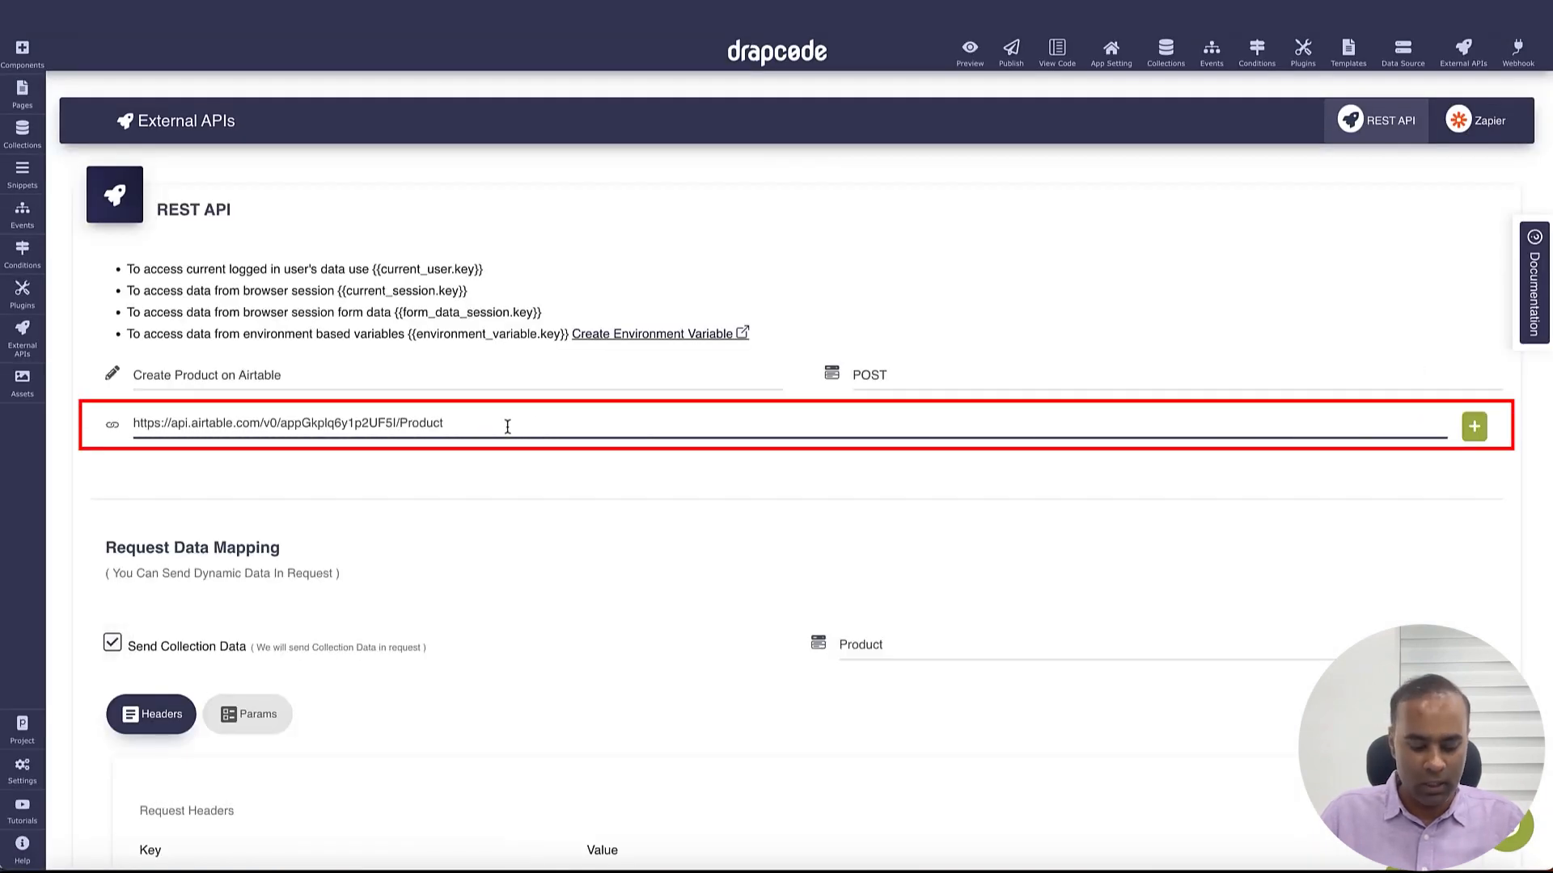
{"action": "type", "text": "4354354"}
{"action": "scroll", "coordinate": [566, 506], "scroll_direction": "down", "scroll_amount": 1}
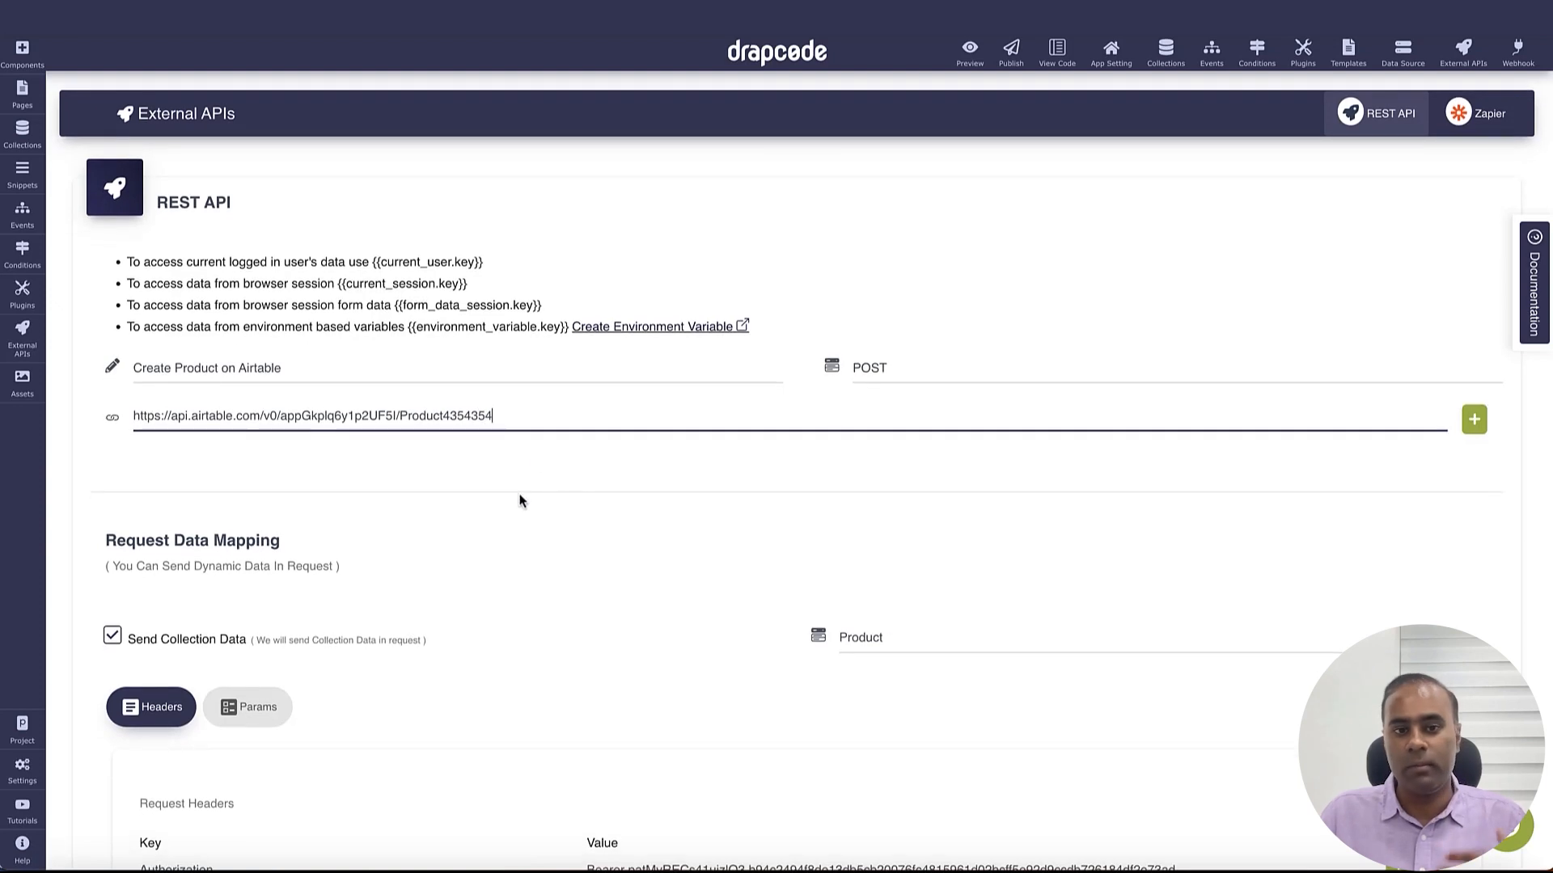
{"action": "scroll", "coordinate": [575, 508], "scroll_direction": "down", "scroll_amount": 8}
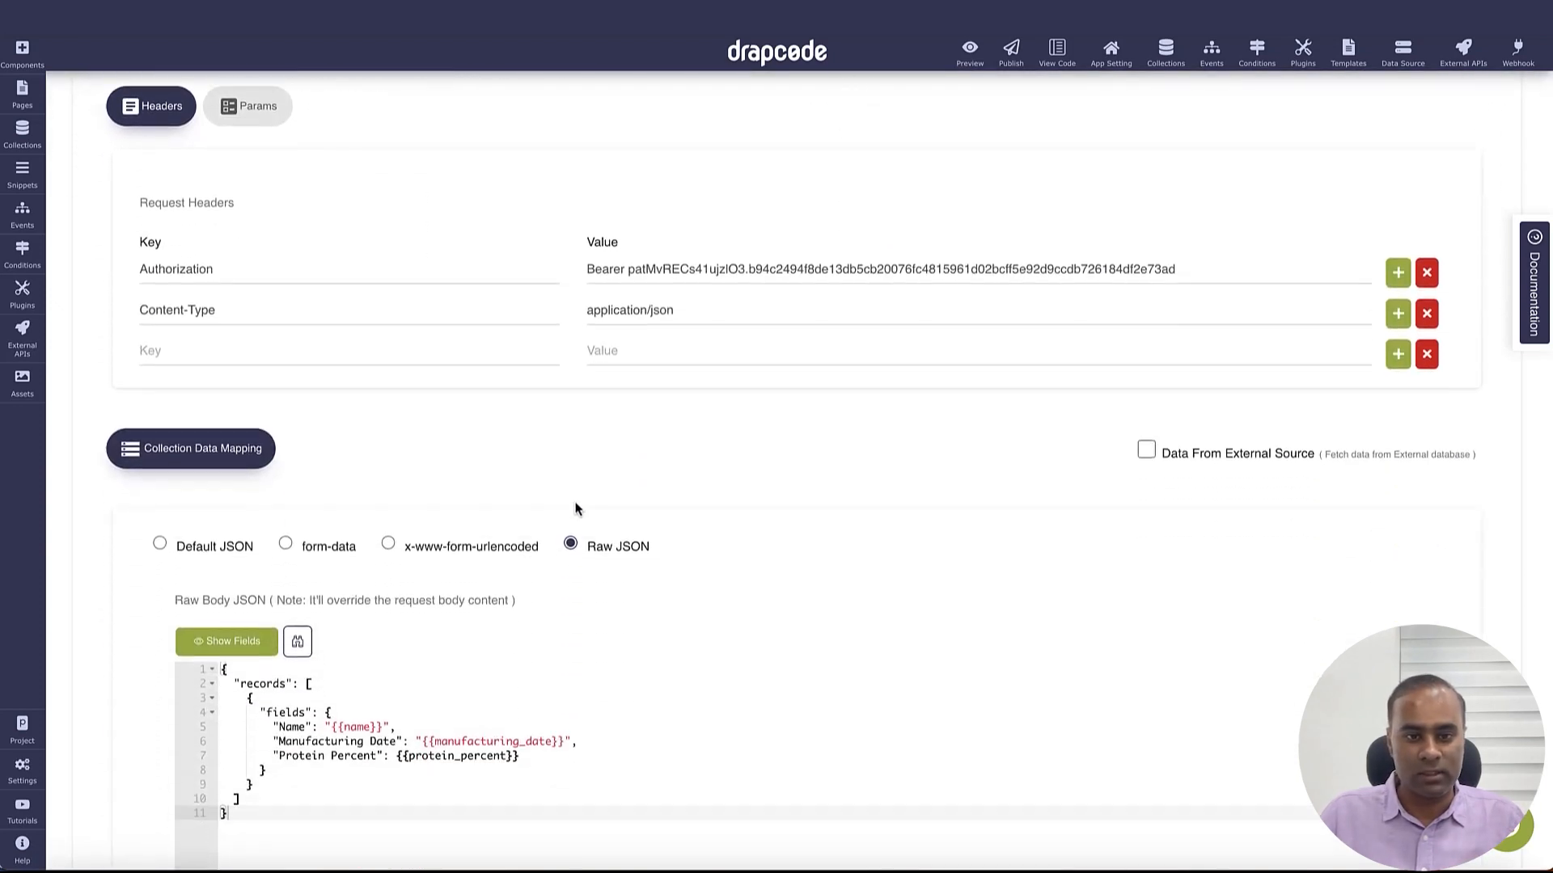
{"action": "scroll", "coordinate": [665, 508], "scroll_direction": "down", "scroll_amount": 1}
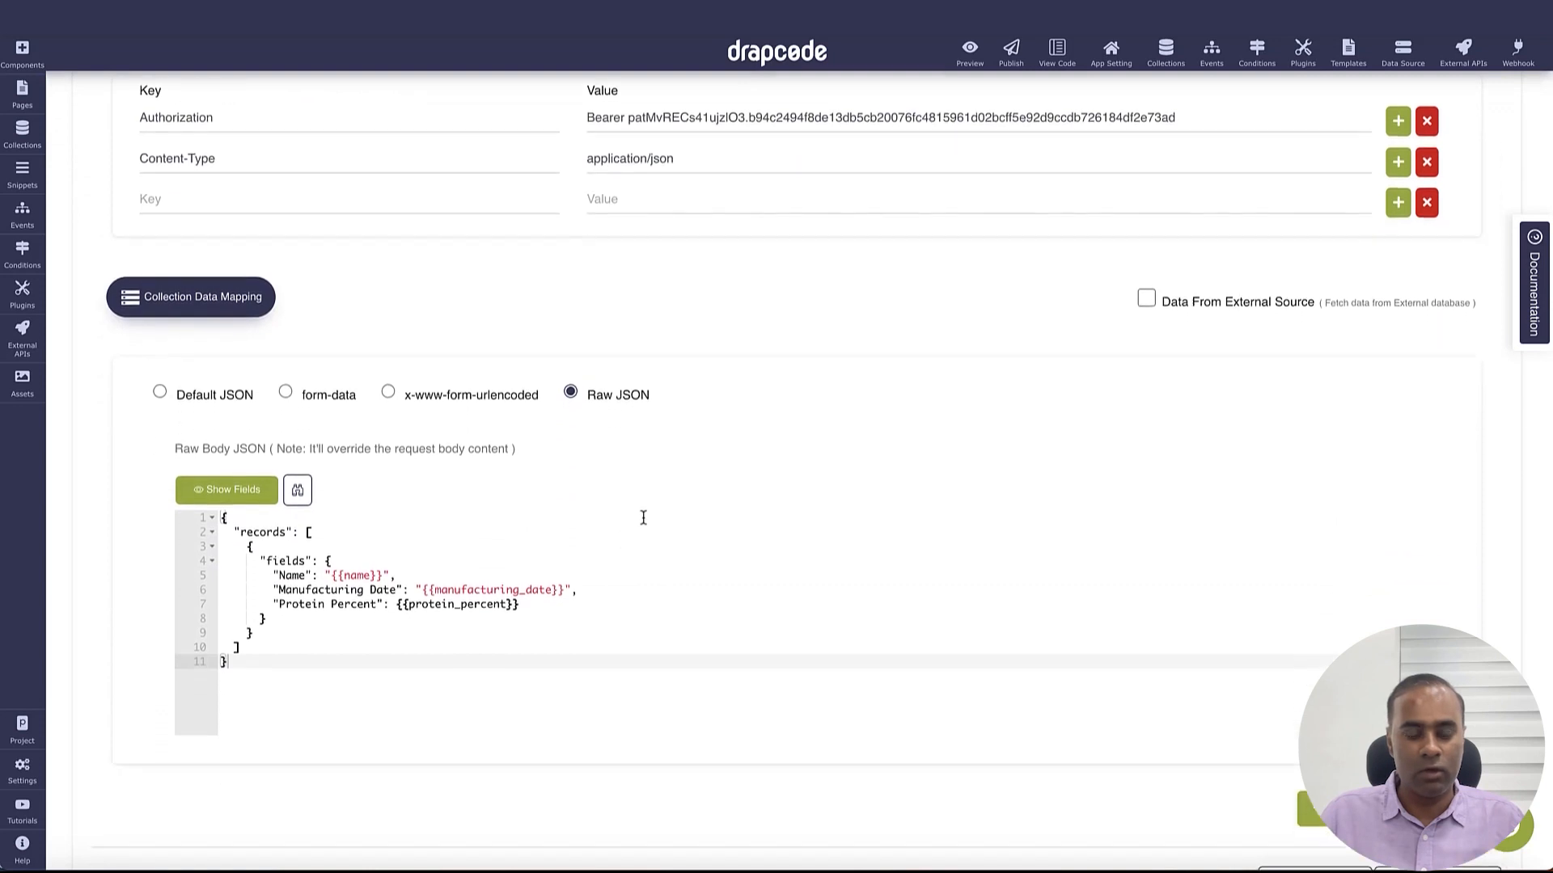
{"action": "scroll", "coordinate": [1189, 711], "scroll_direction": "down", "scroll_amount": 3}
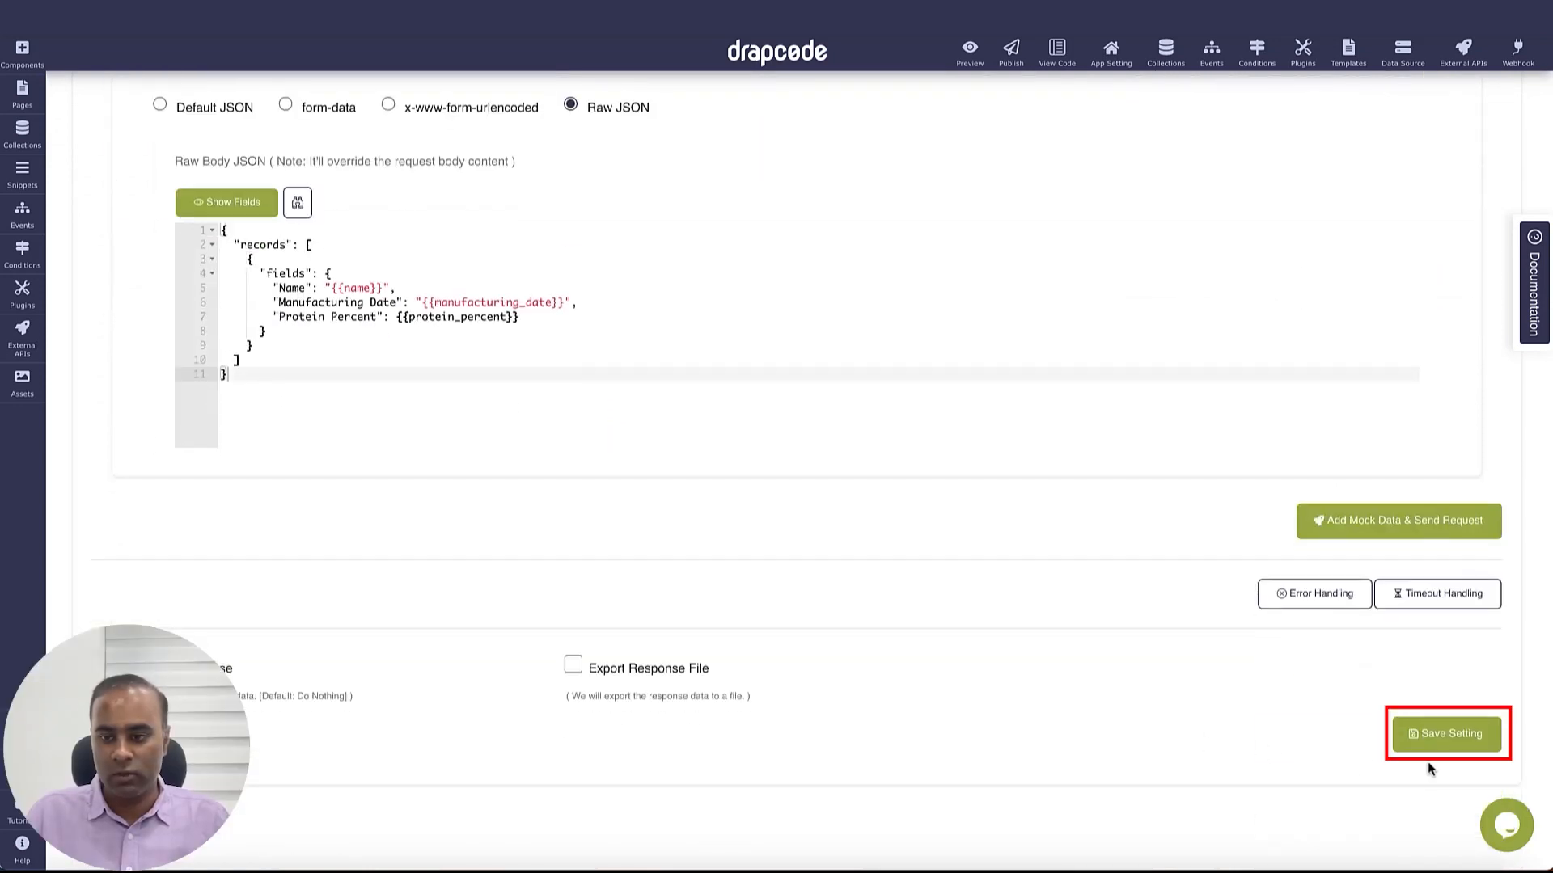
{"action": "left_click", "coordinate": [1434, 743]}
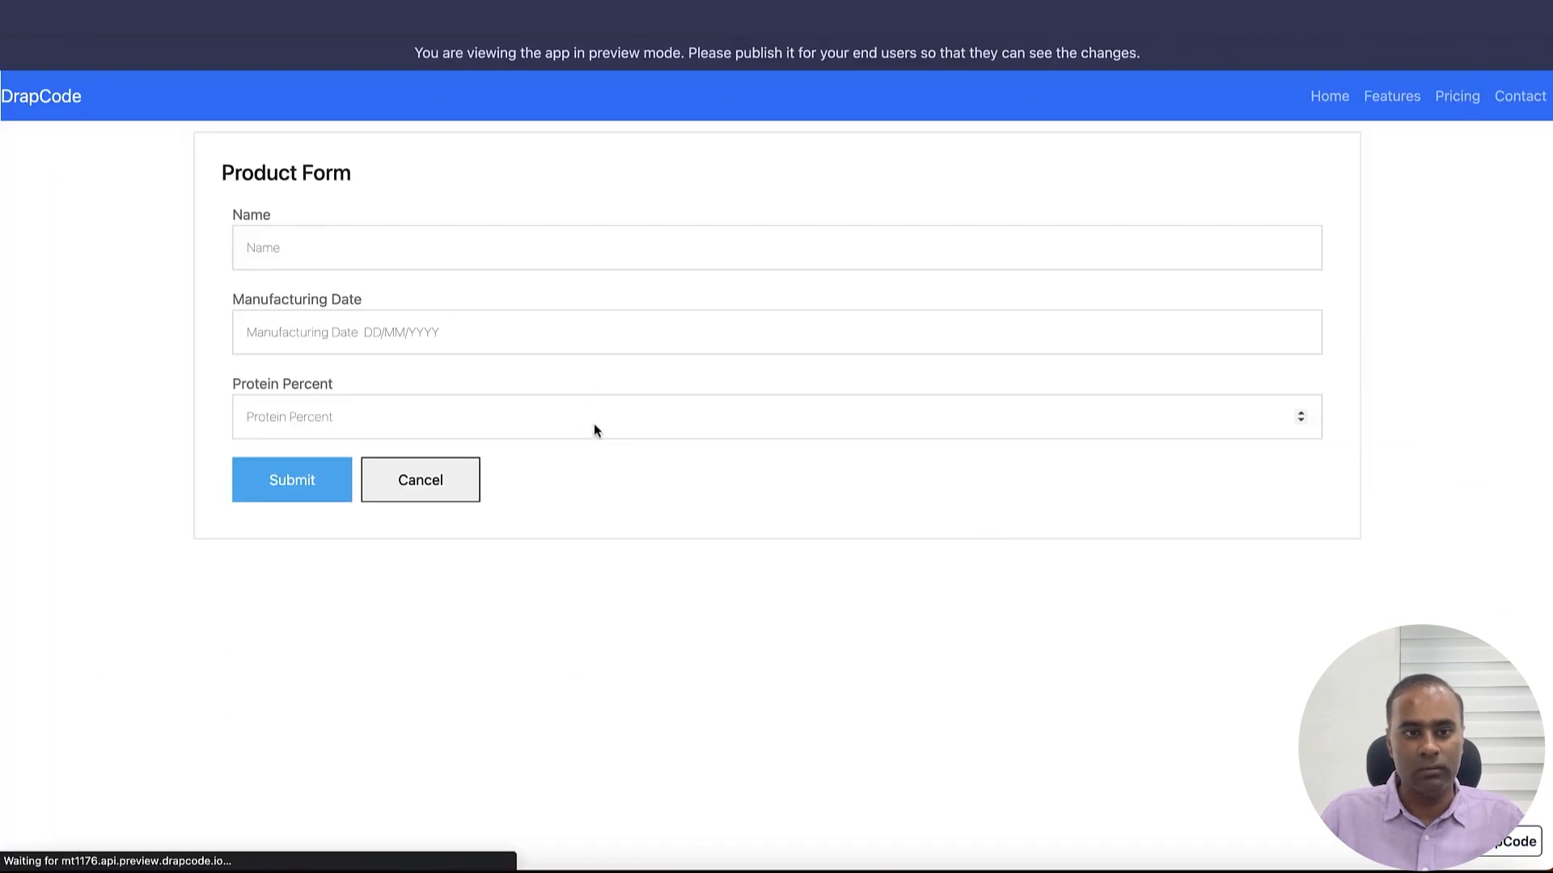
- Submit the previewed Product Form with name September, manufacturing date 11/08/2023 and protein percent 33
{"action": "left_click", "coordinate": [481, 251]}
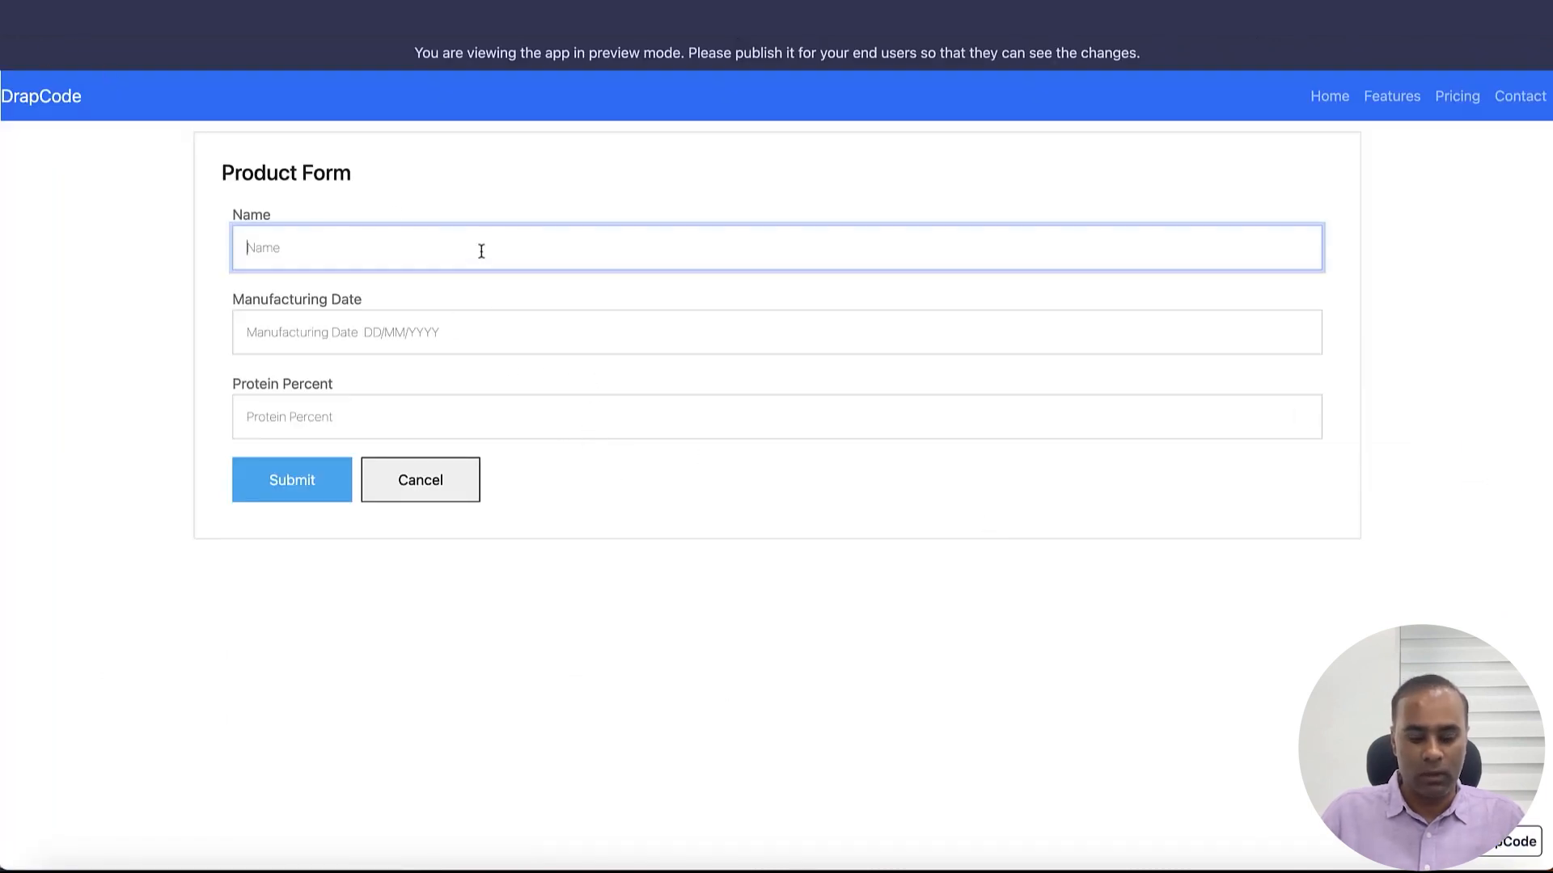
{"action": "type", "text": "September"}
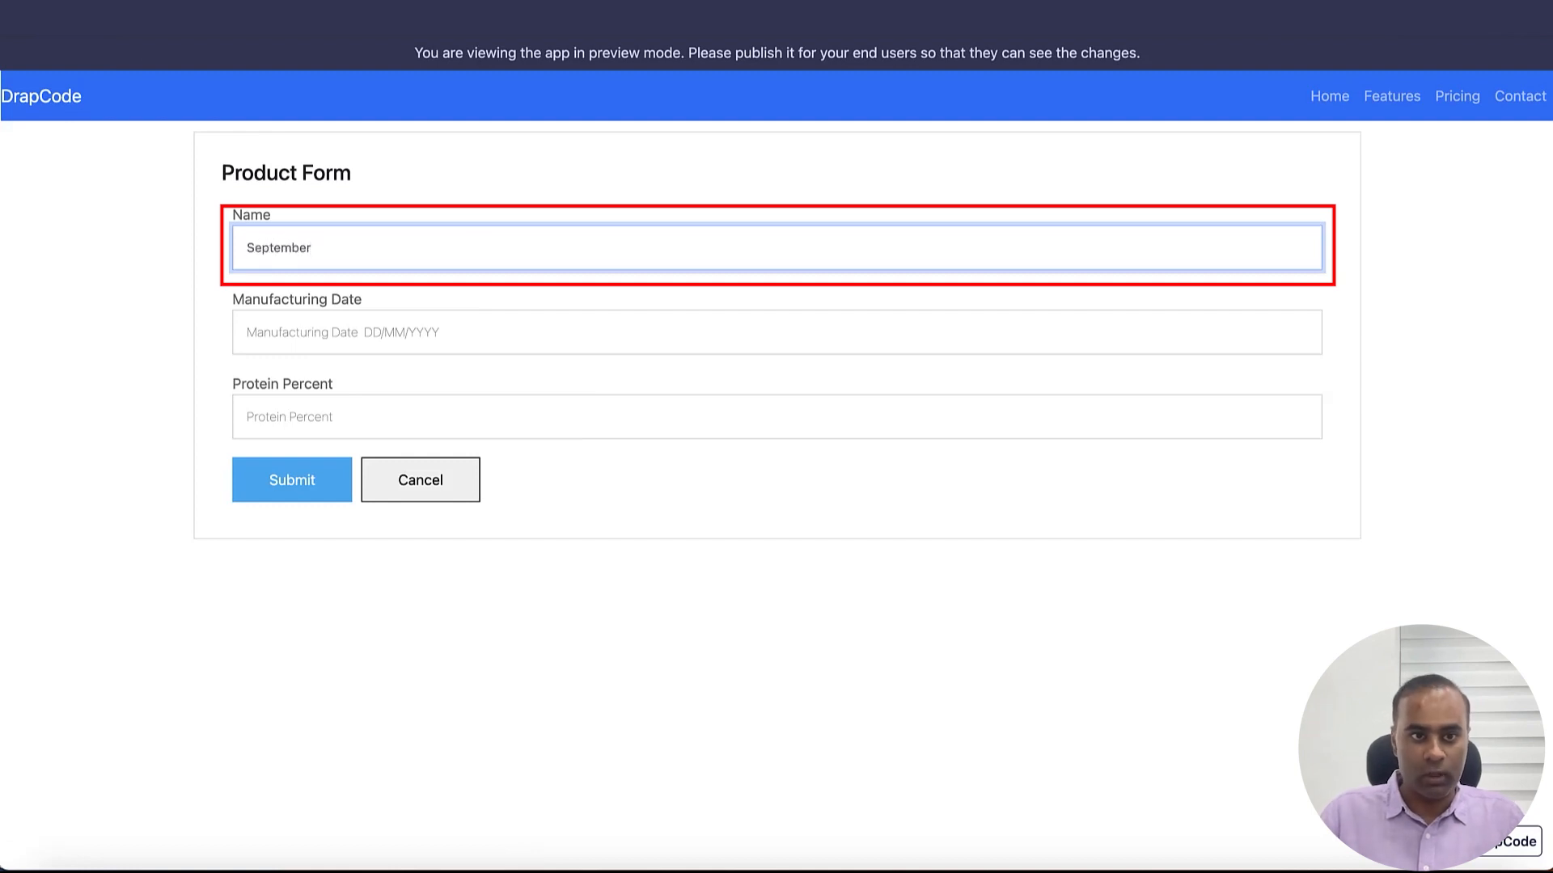
{"action": "key", "text": "Tab"}
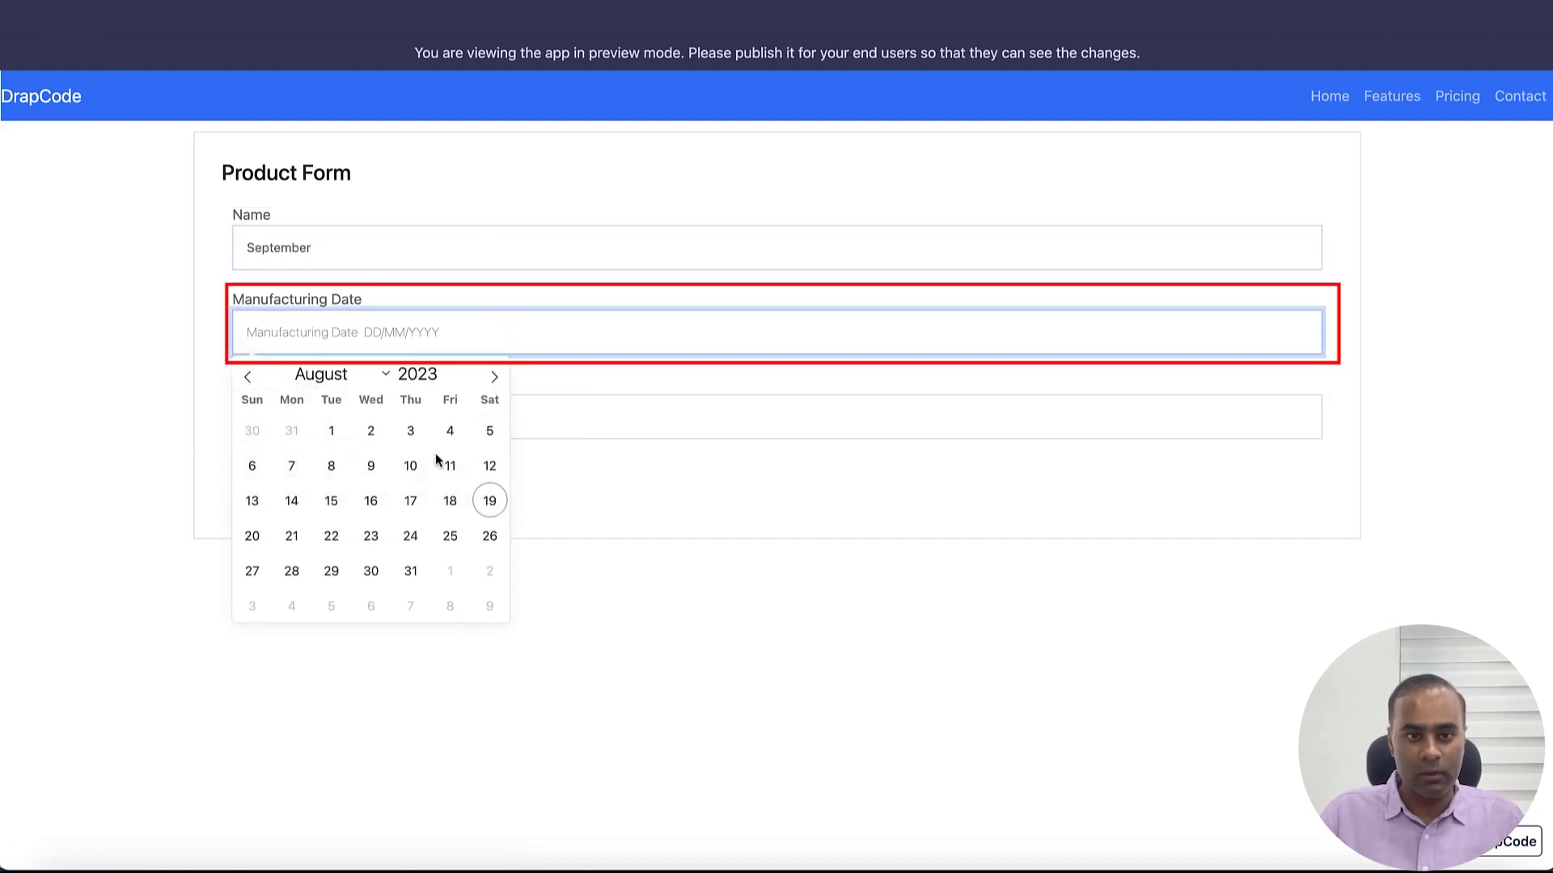
{"action": "left_click", "coordinate": [449, 464]}
{"action": "left_click", "coordinate": [409, 414]}
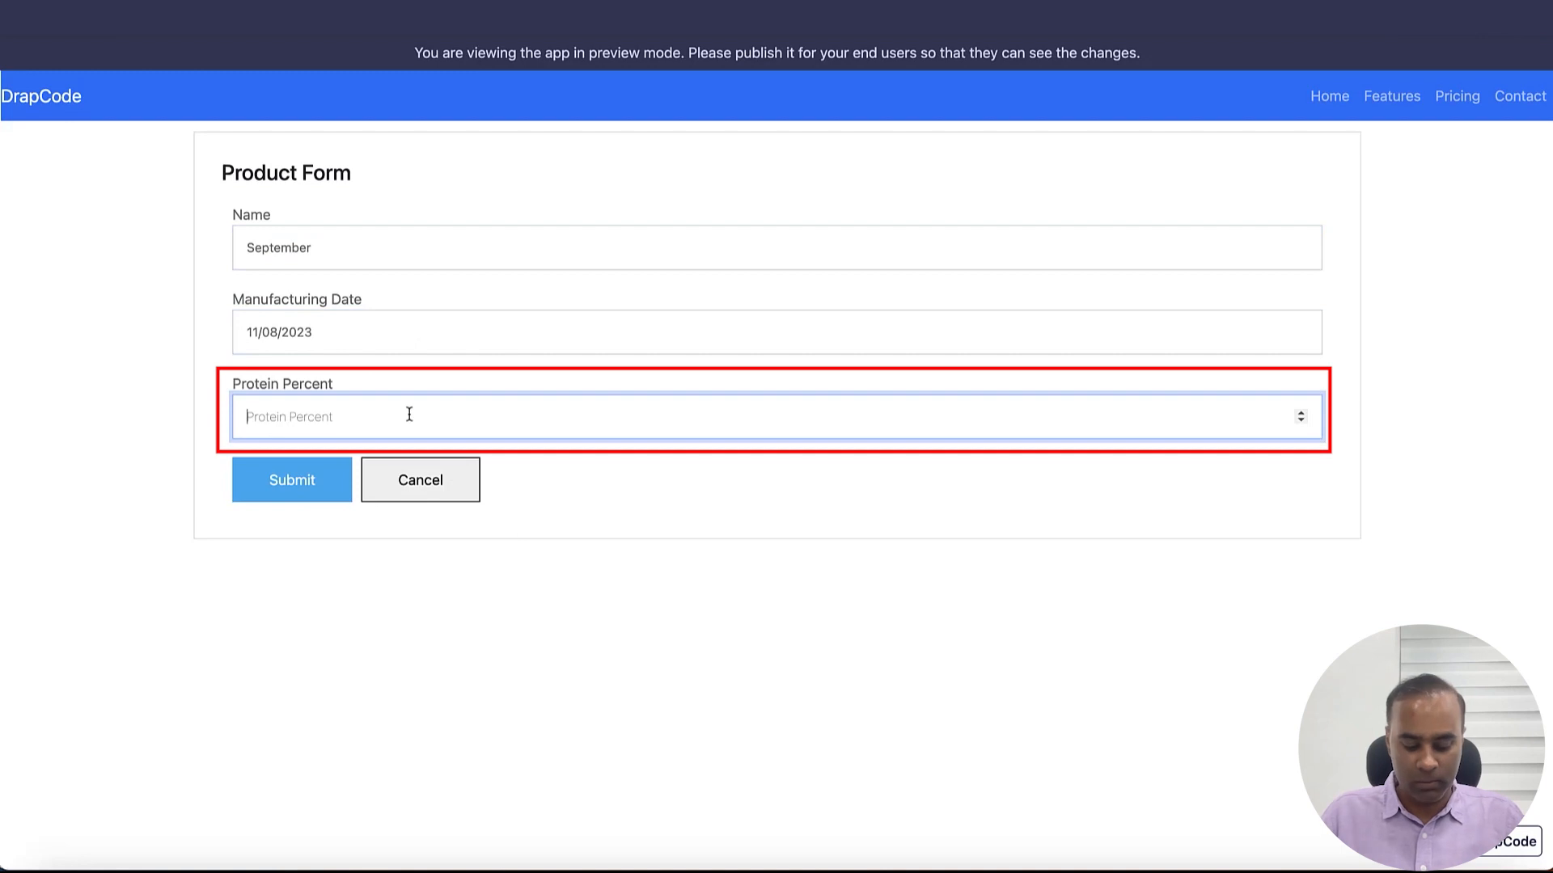
{"action": "type", "text": "33"}
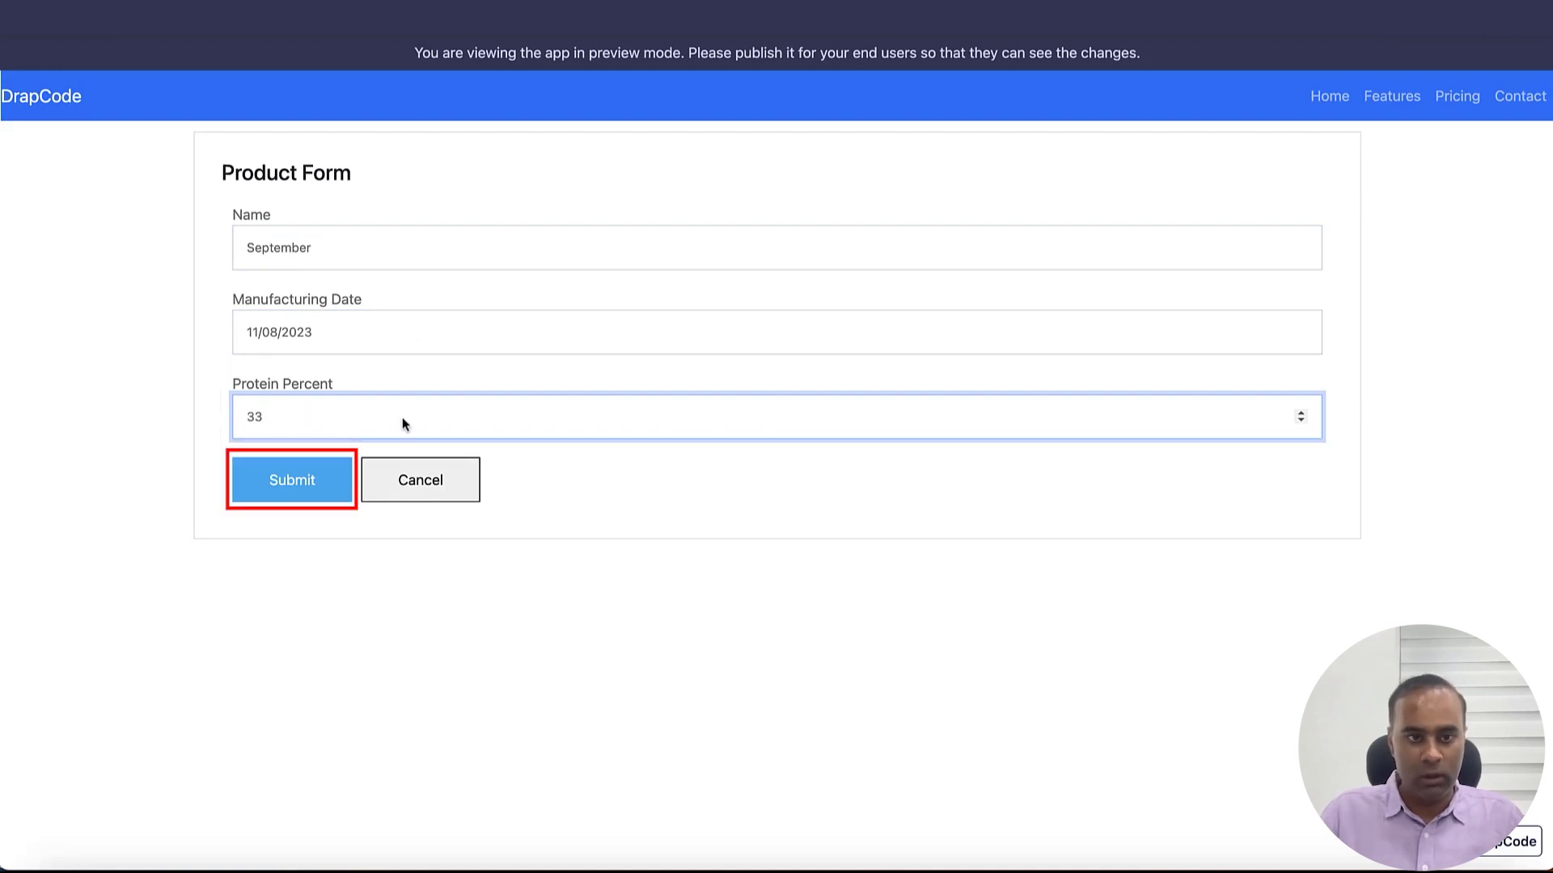
{"action": "left_click", "coordinate": [295, 488]}
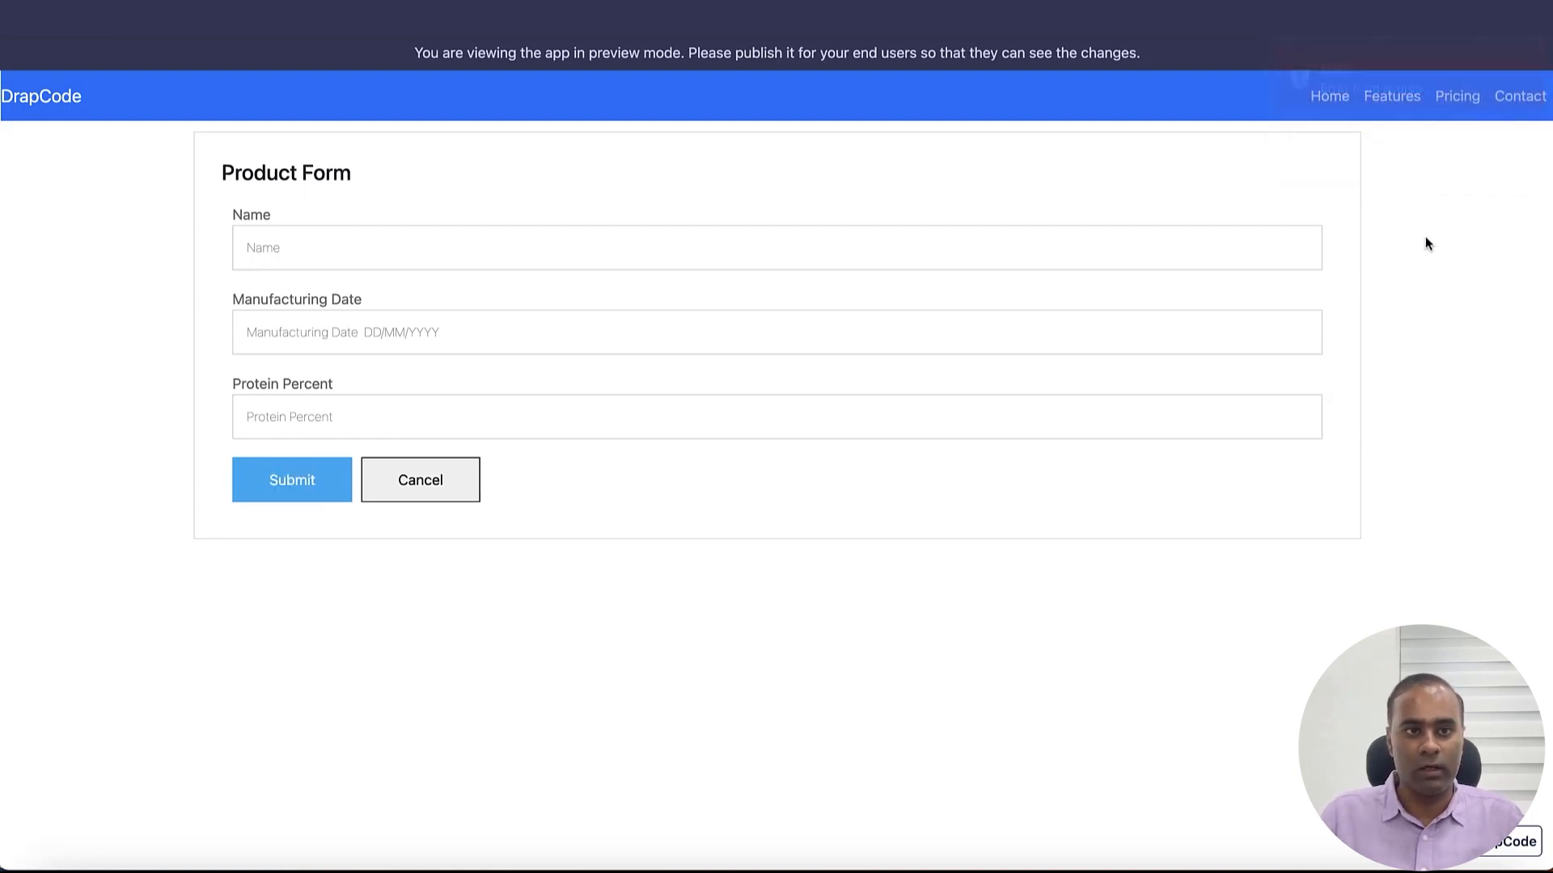
- Check the Product table in Airtable and the endpoint URL of DrapCode's Create Product on Airtable external API
{"action": "key", "text": "super+Tab"}
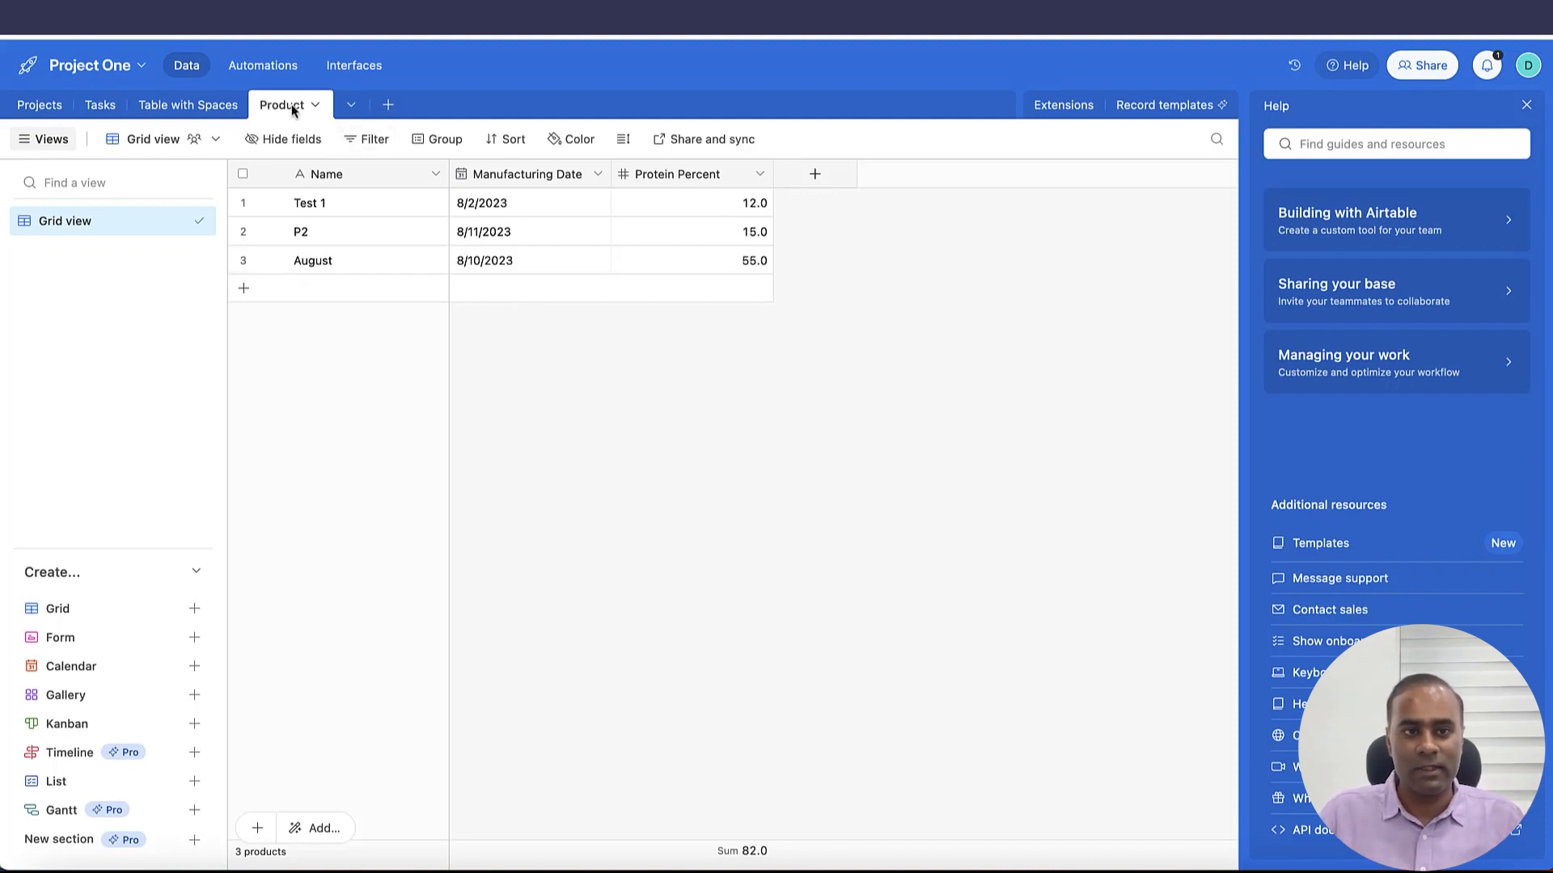
{"action": "key", "text": "super+Tab"}
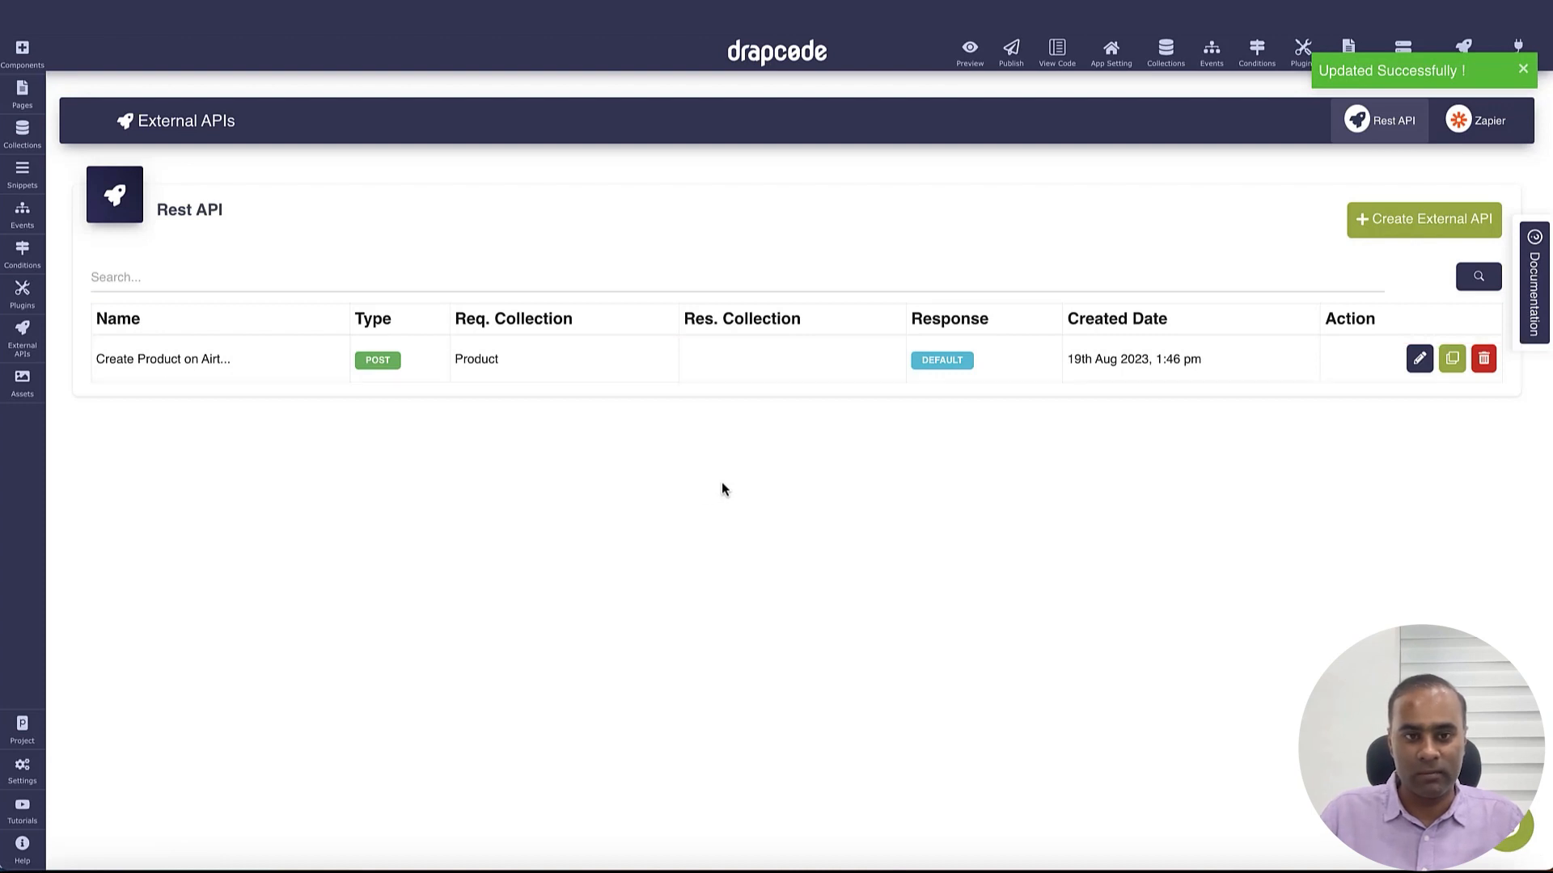
{"action": "left_click", "coordinate": [974, 371]}
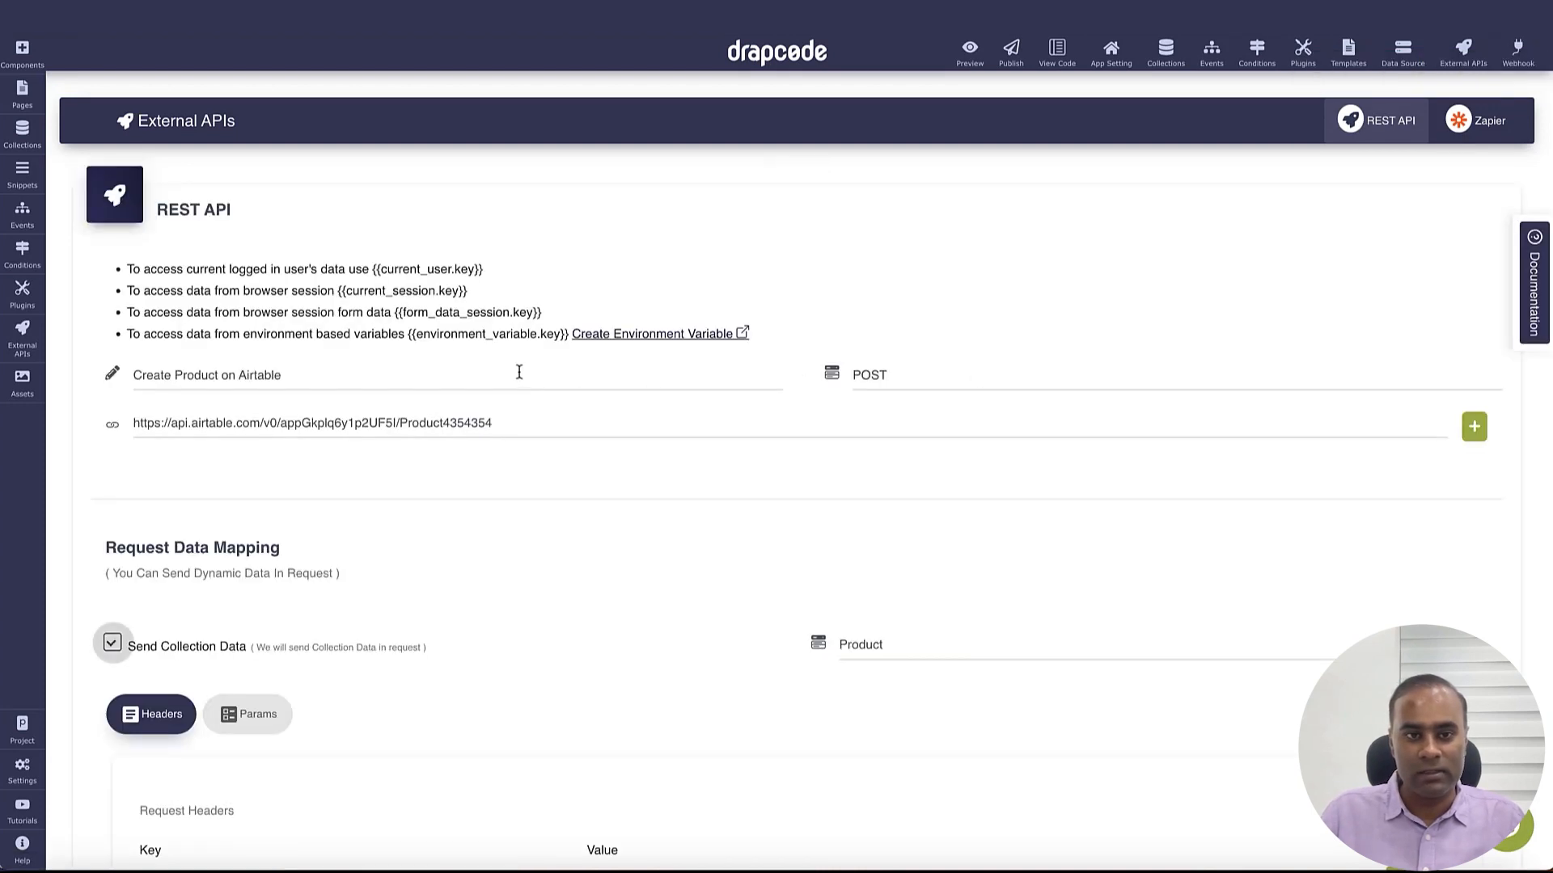
{"action": "double_click", "coordinate": [433, 424]}
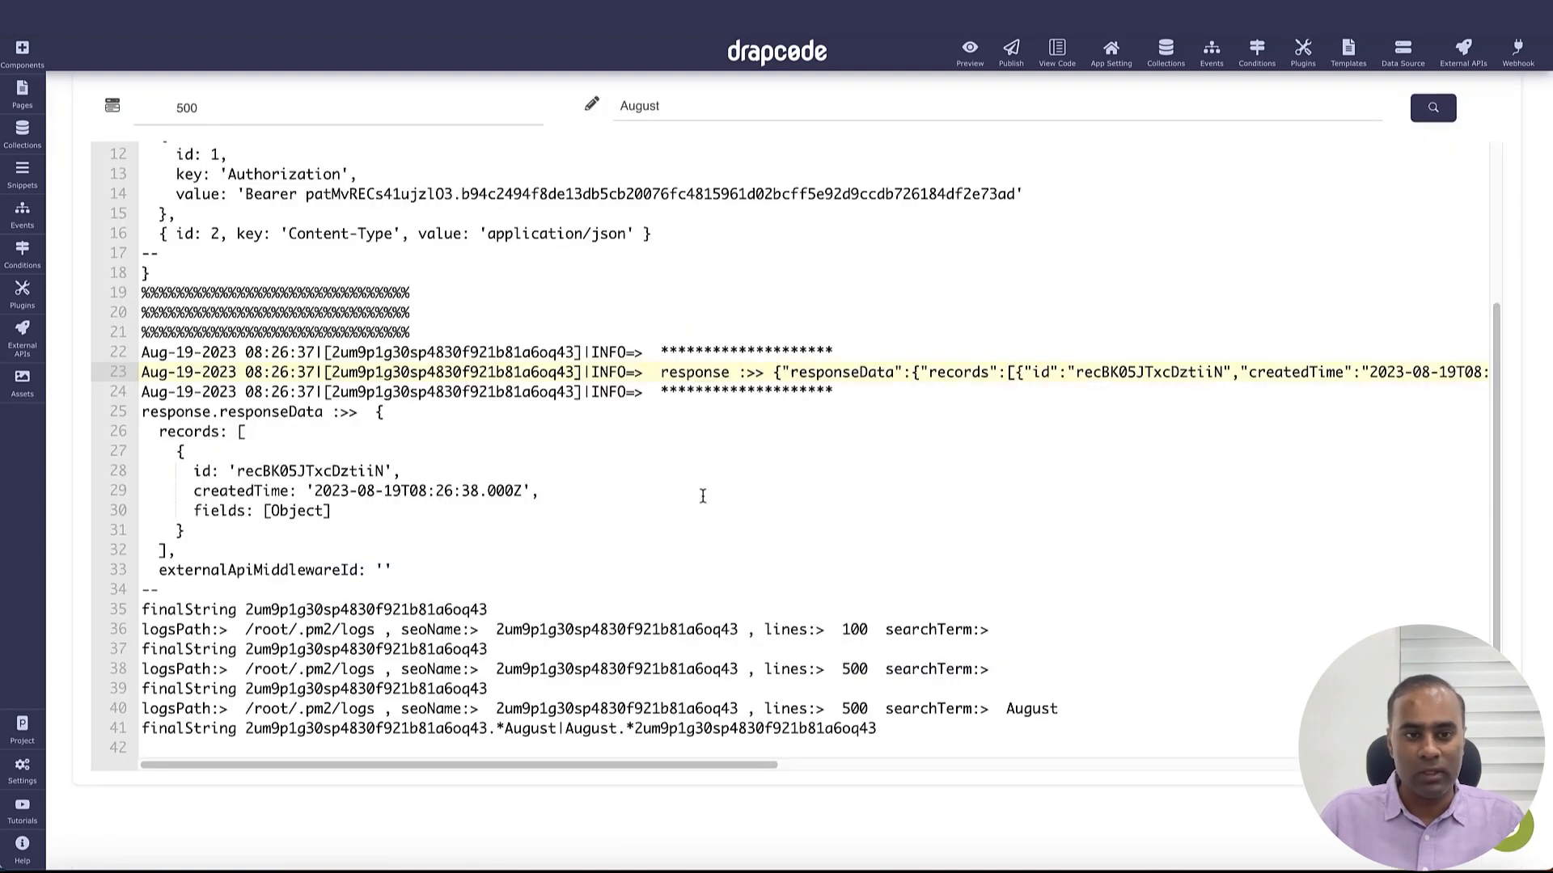
- Clear the search term in the project logs and reload the 500 log lines
{"action": "scroll", "coordinate": [609, 484], "scroll_direction": "up", "scroll_amount": 5}
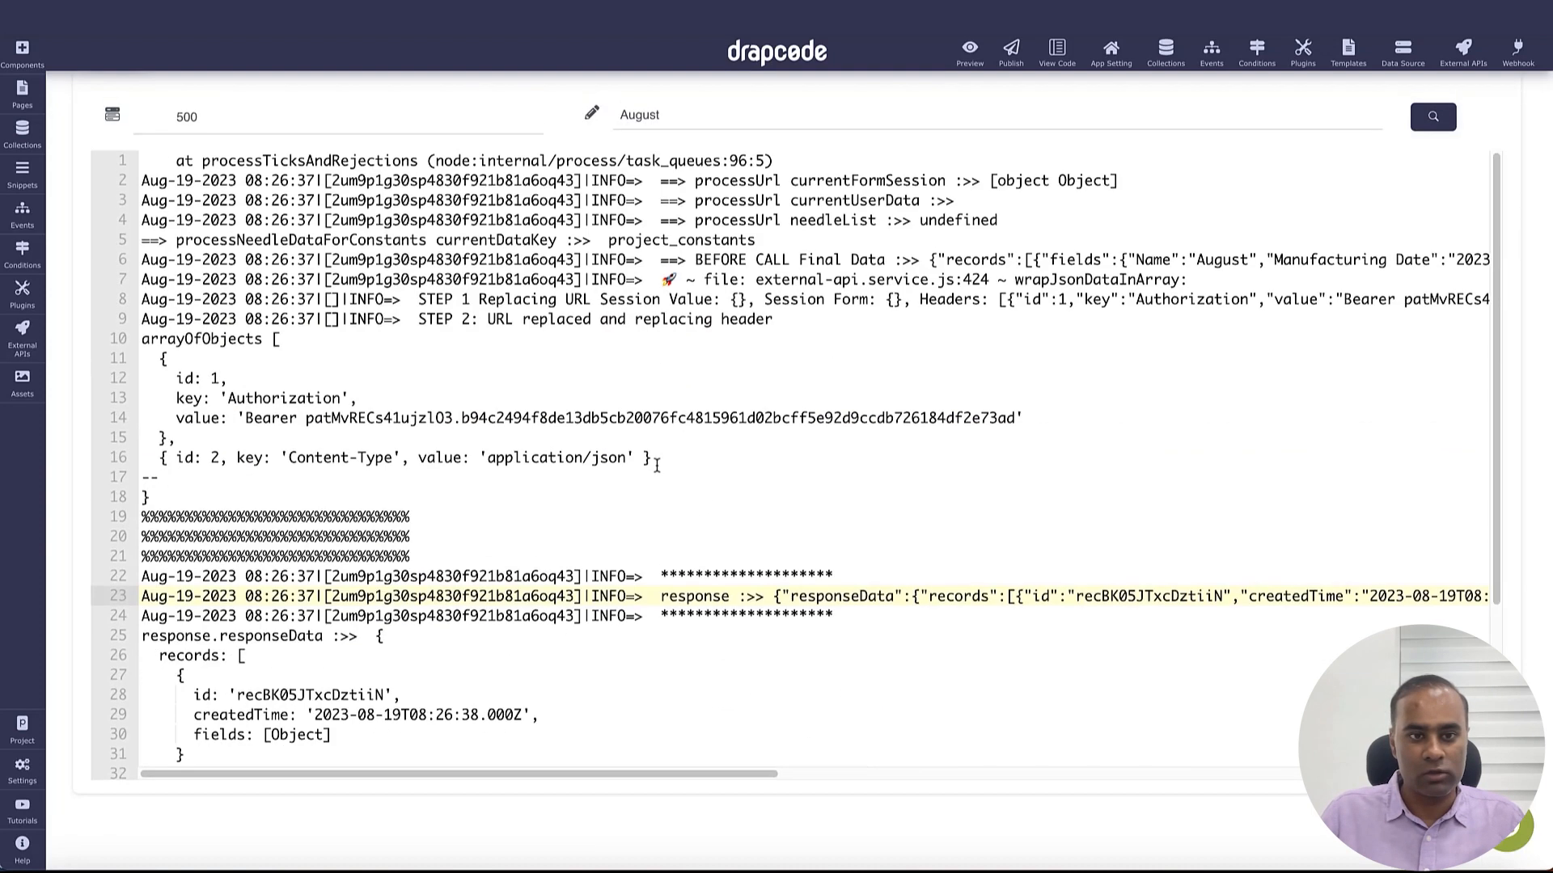
{"action": "double_click", "coordinate": [770, 216]}
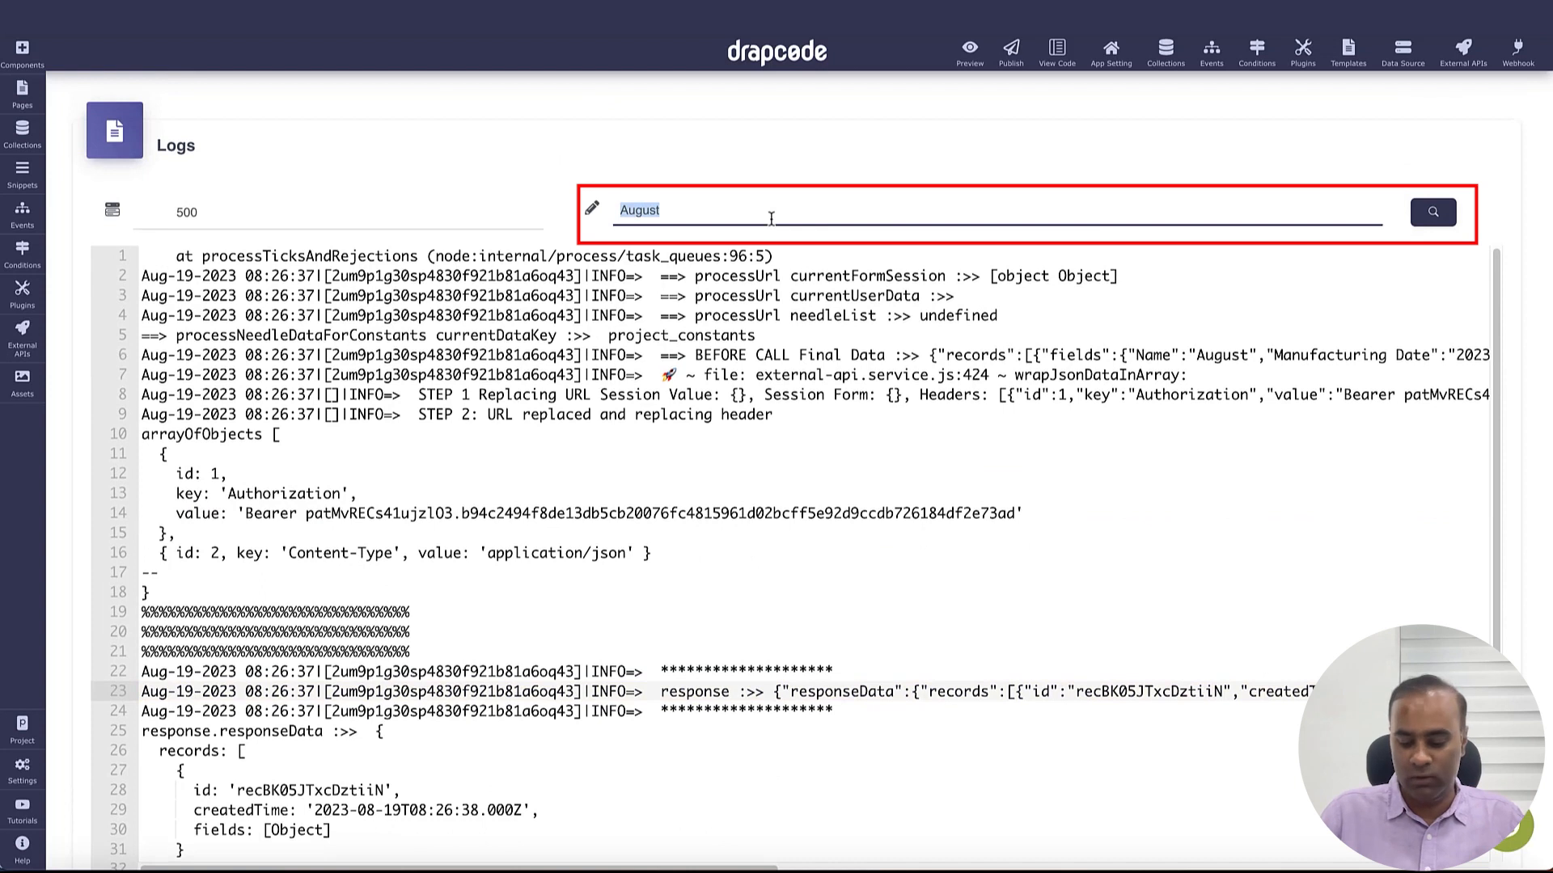
{"action": "key", "text": "BackSpace"}
{"action": "type", "text": "Spe"}
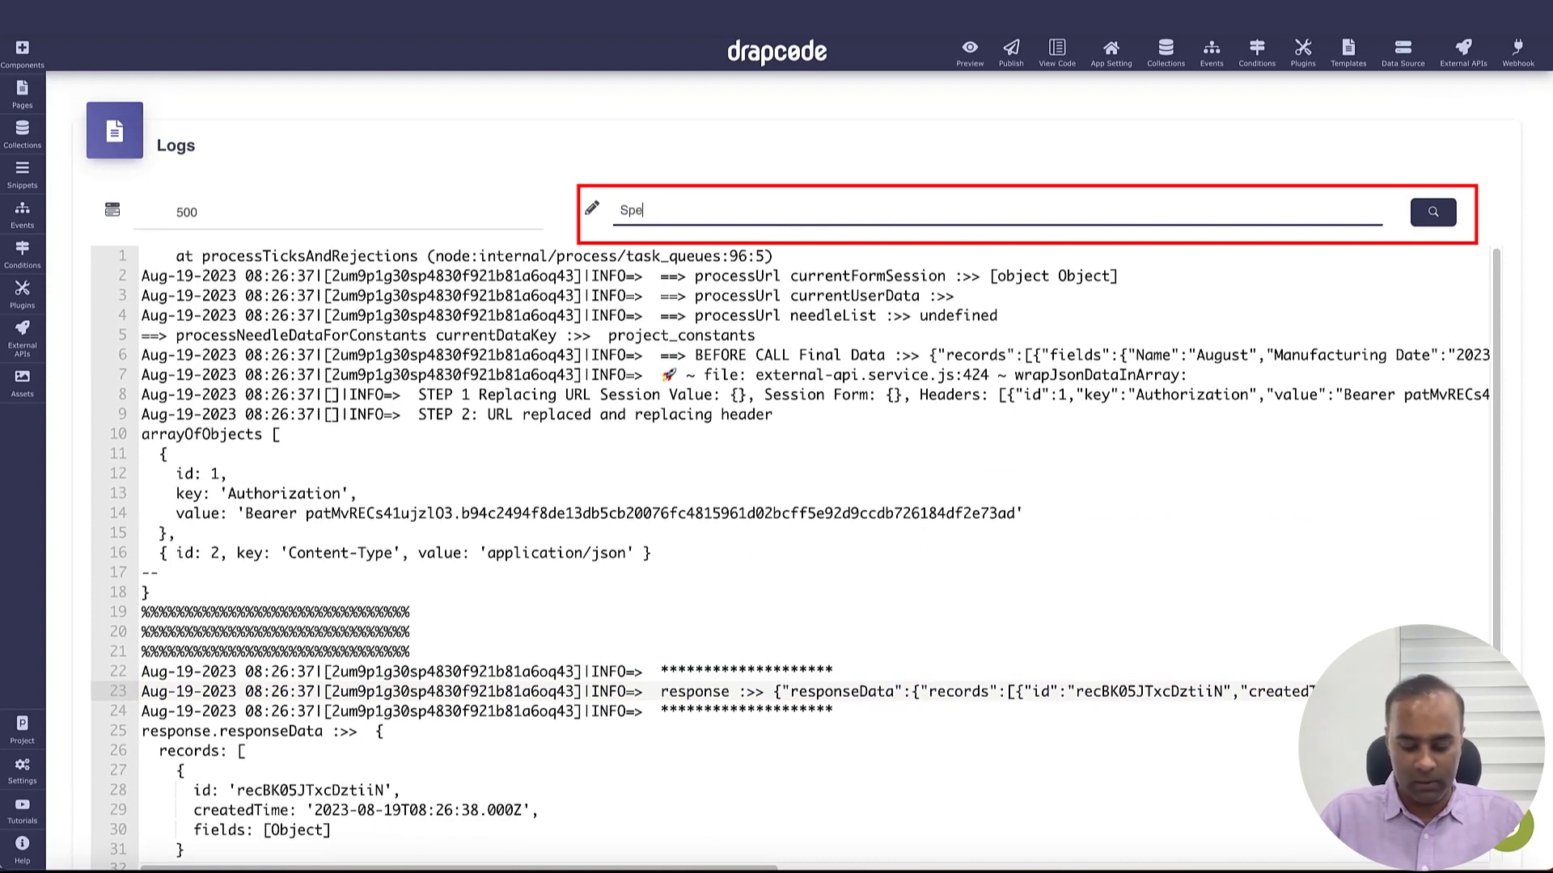
{"action": "key", "text": "BackSpace"}
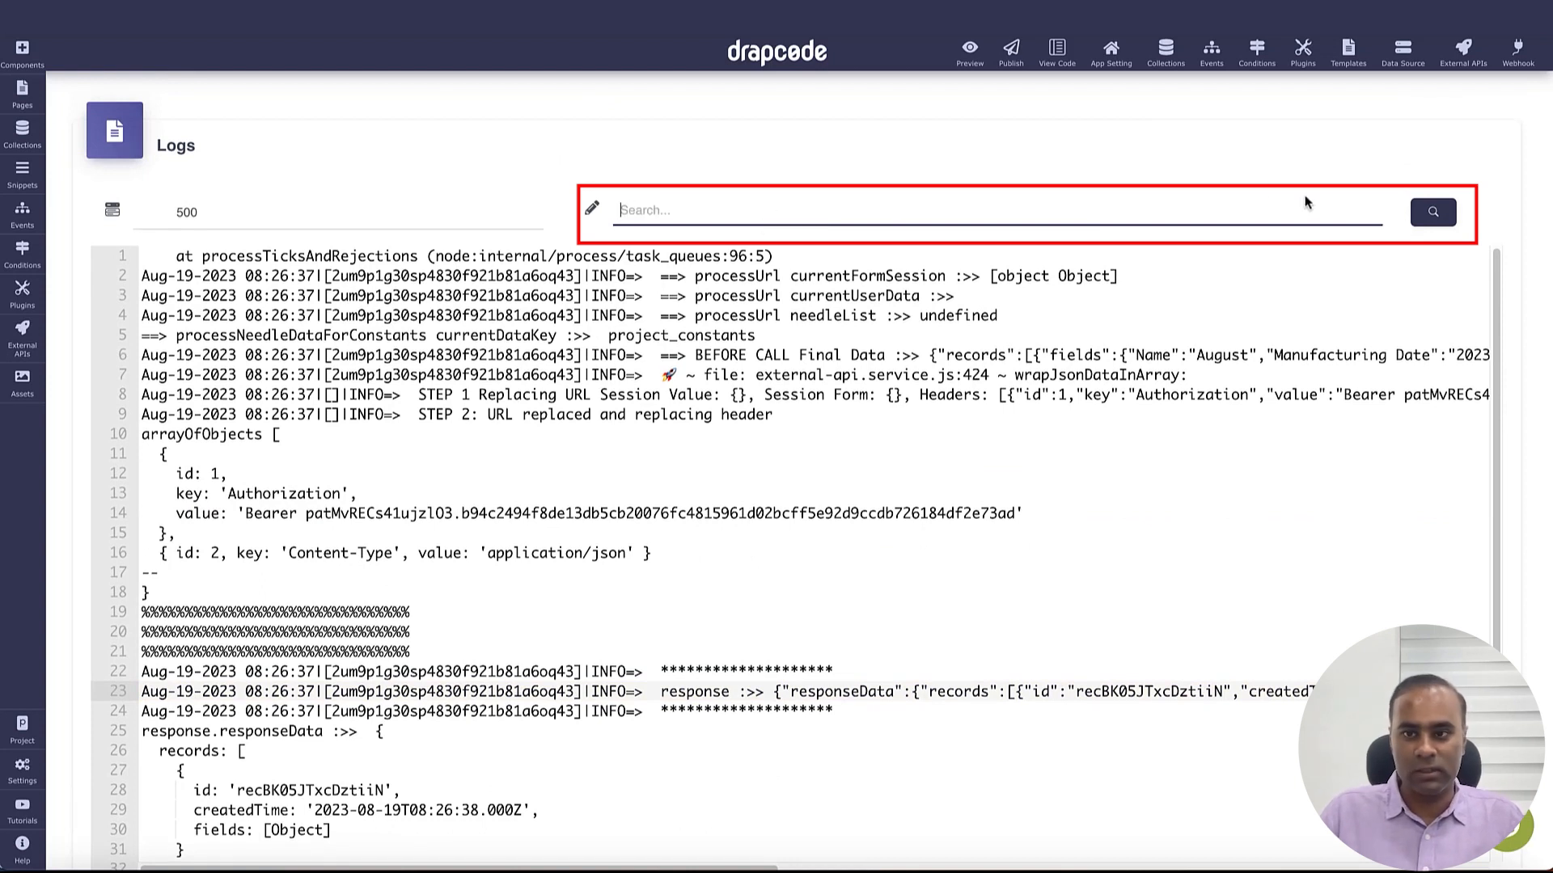
{"action": "left_click", "coordinate": [1446, 215]}
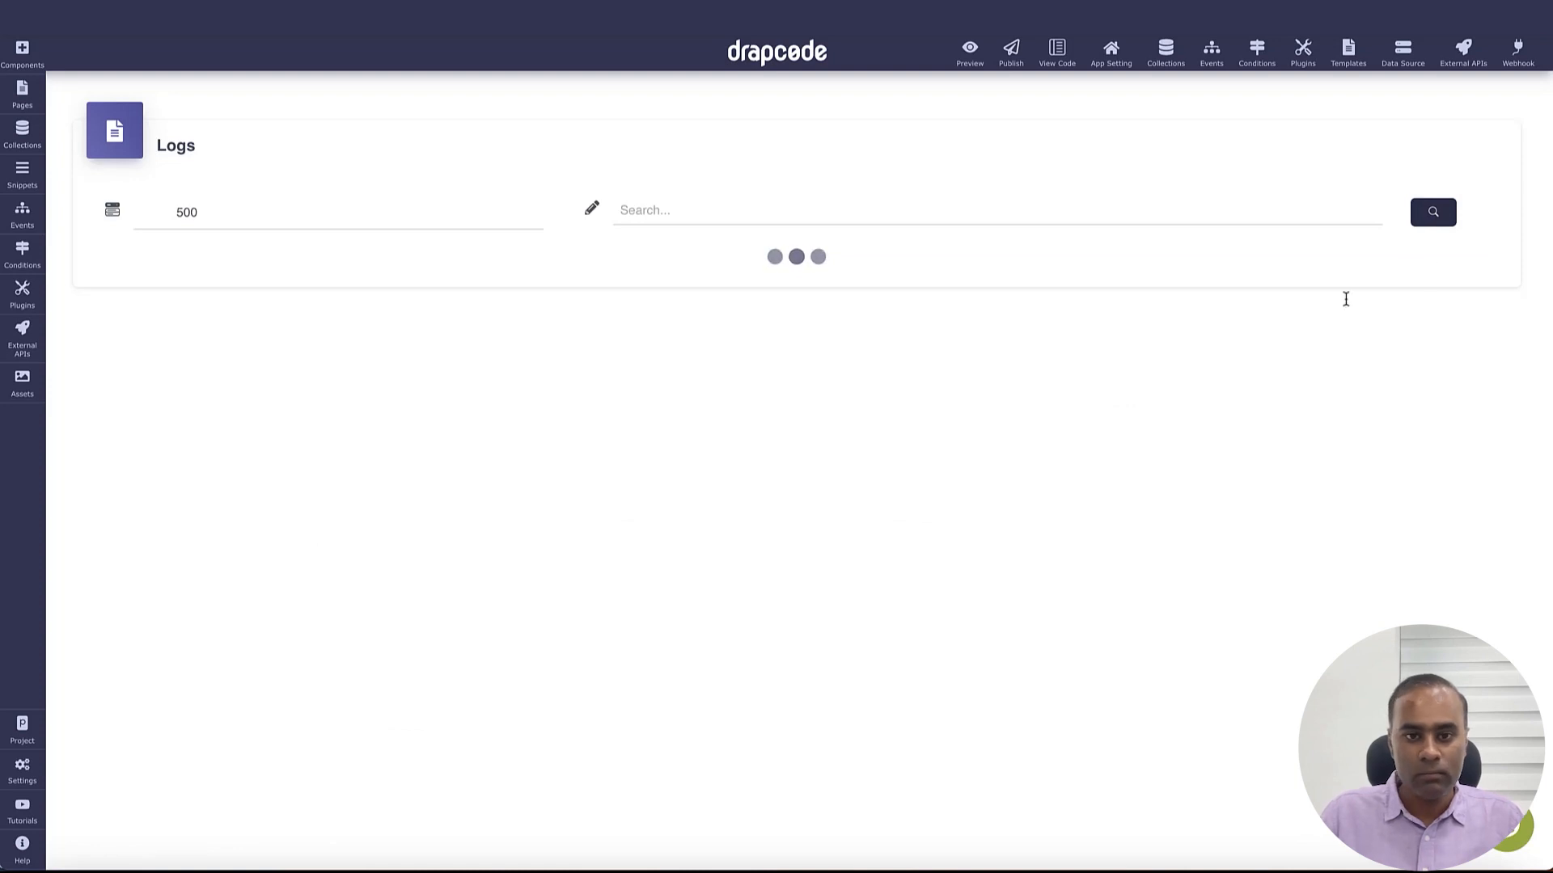
- Examine the BEFORE CALL Final Data entry in the reloaded project logs for the field values sent with the September product
{"action": "scroll", "coordinate": [1079, 411], "scroll_direction": "down", "scroll_amount": 20}
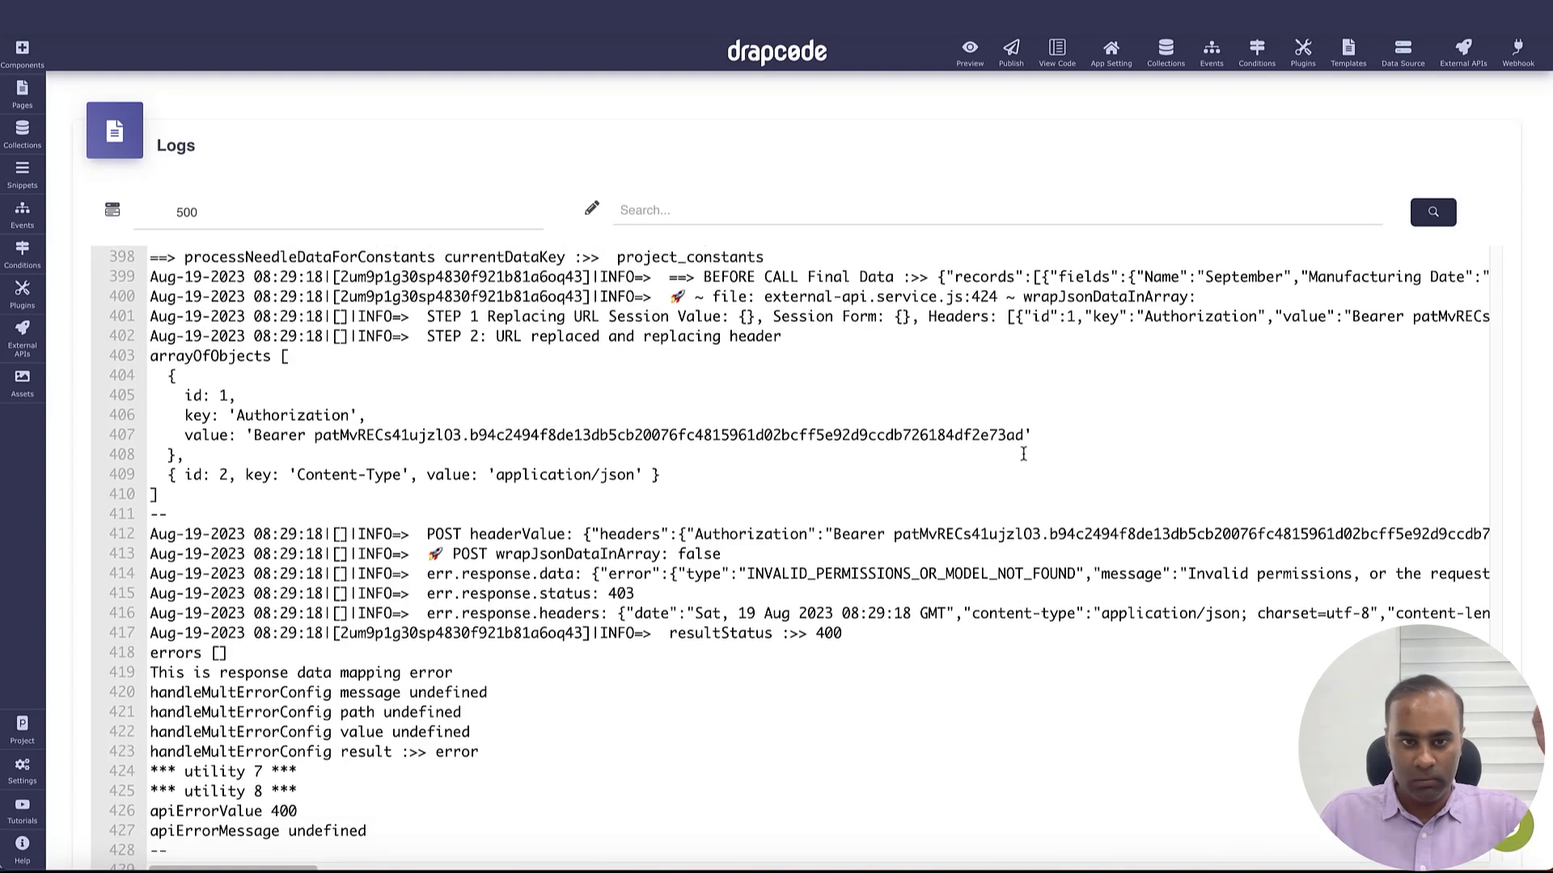
{"action": "scroll", "coordinate": [1019, 453], "scroll_direction": "up", "scroll_amount": 1}
{"action": "scroll", "coordinate": [1016, 455], "scroll_direction": "up", "scroll_amount": 1}
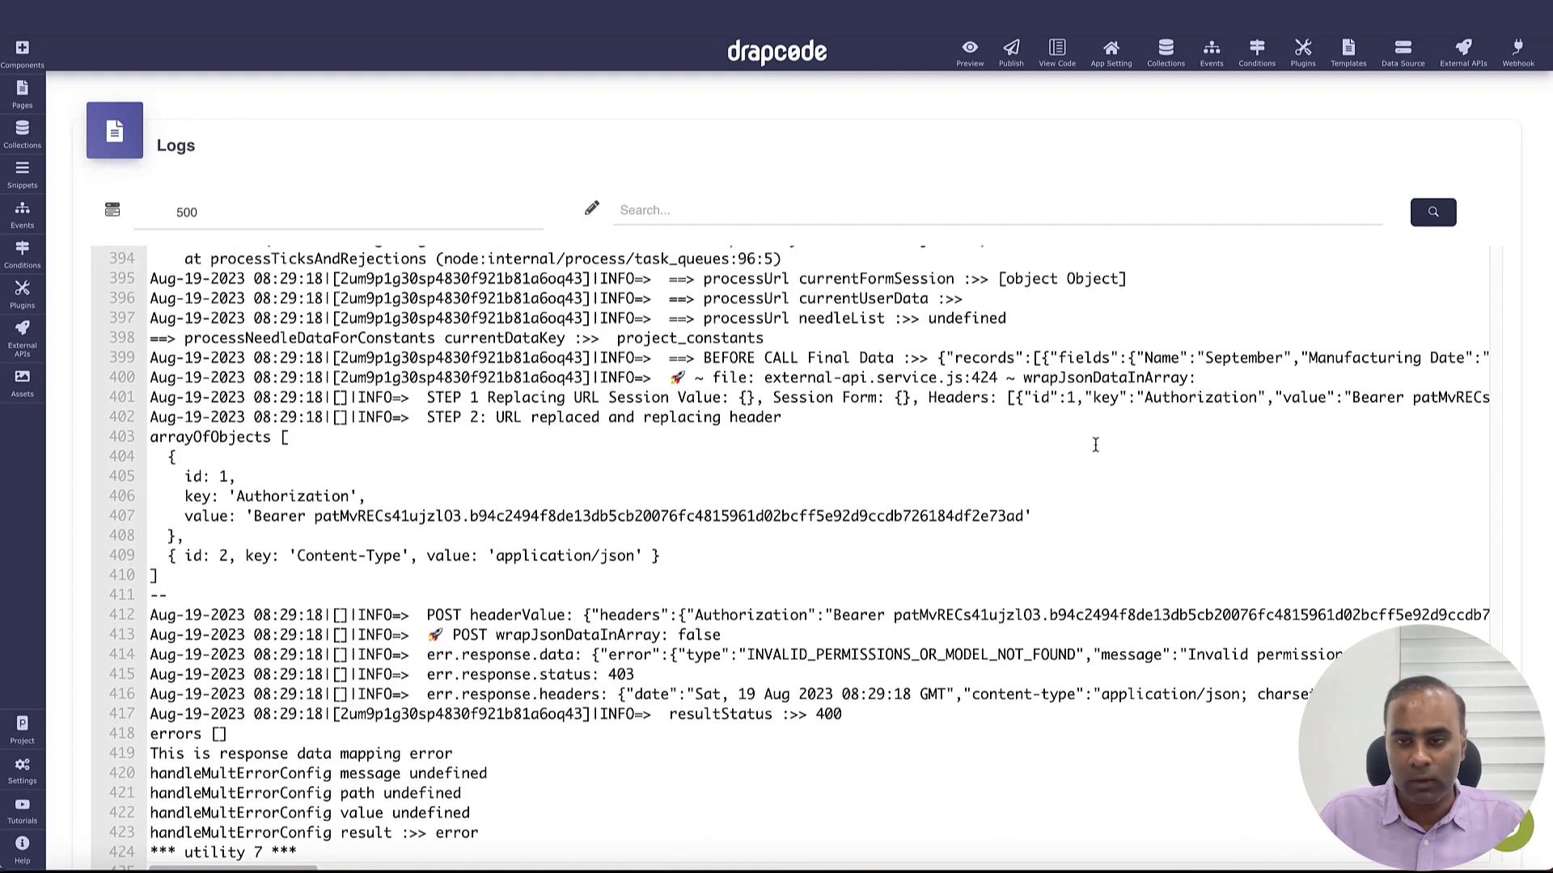
{"action": "scroll", "coordinate": [1158, 362], "scroll_direction": "up", "scroll_amount": 1}
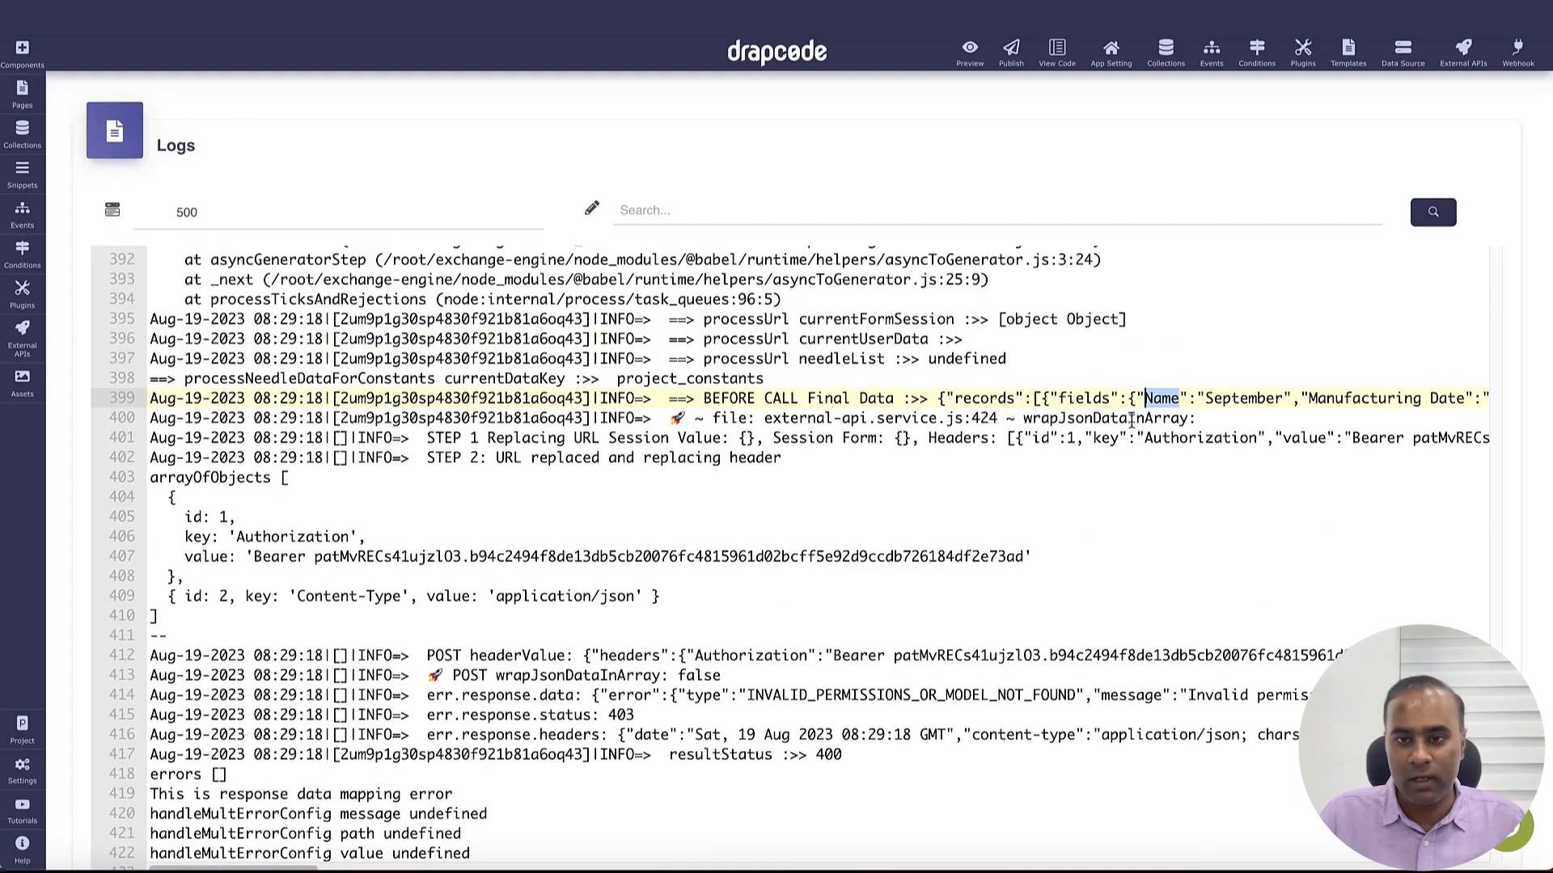
{"action": "double_click", "coordinate": [988, 402]}
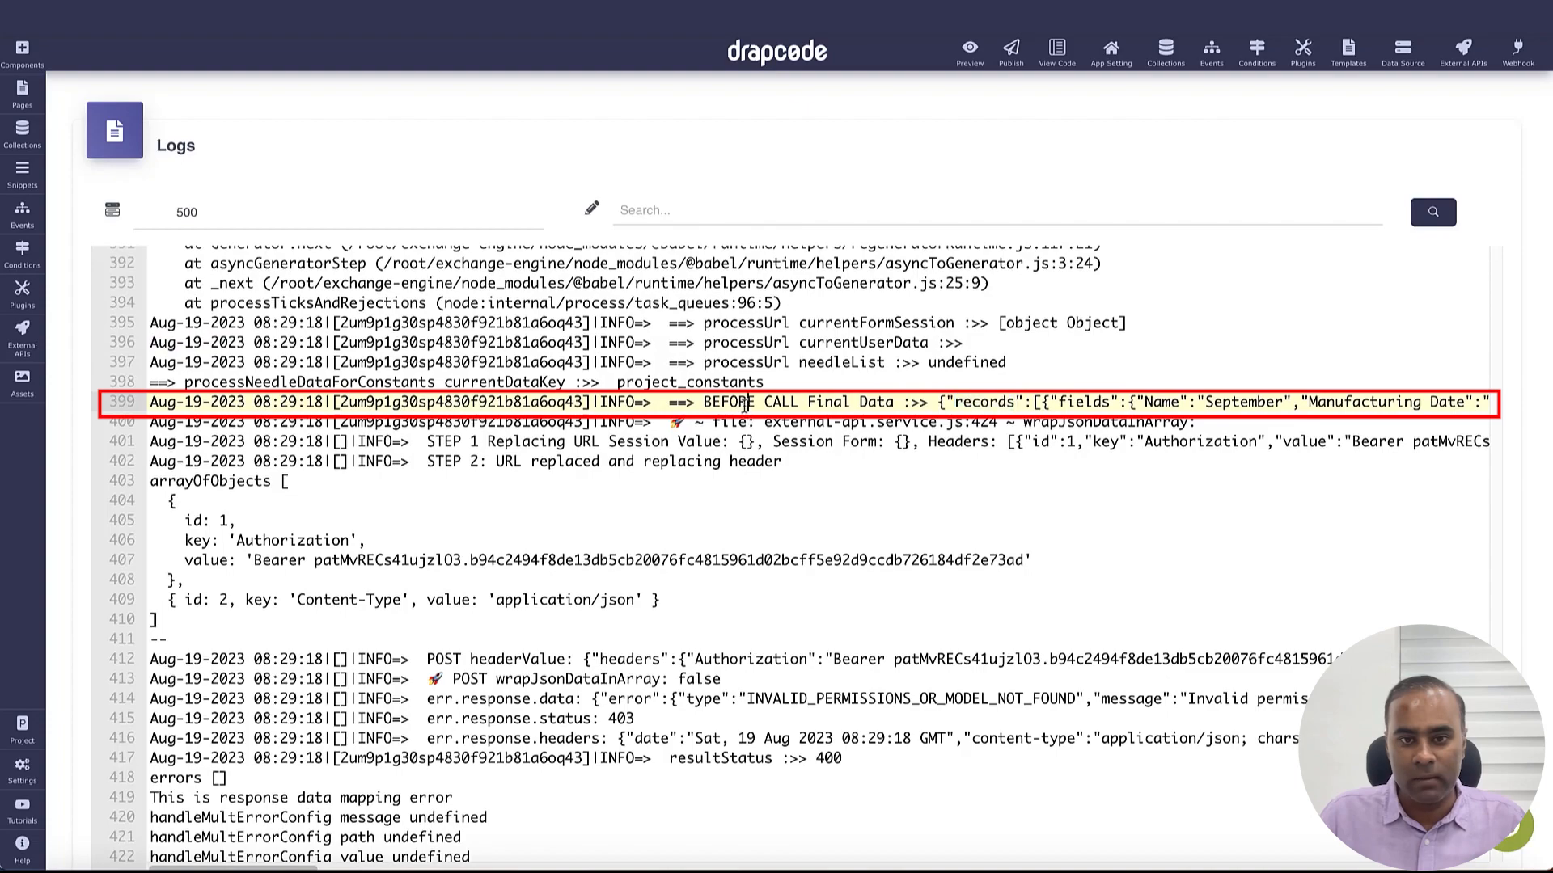
{"action": "left_click_drag", "start_coordinate": [744, 402], "coordinate": [911, 402]}
{"action": "double_click", "coordinate": [1003, 401]}
{"action": "double_click", "coordinate": [1083, 402]}
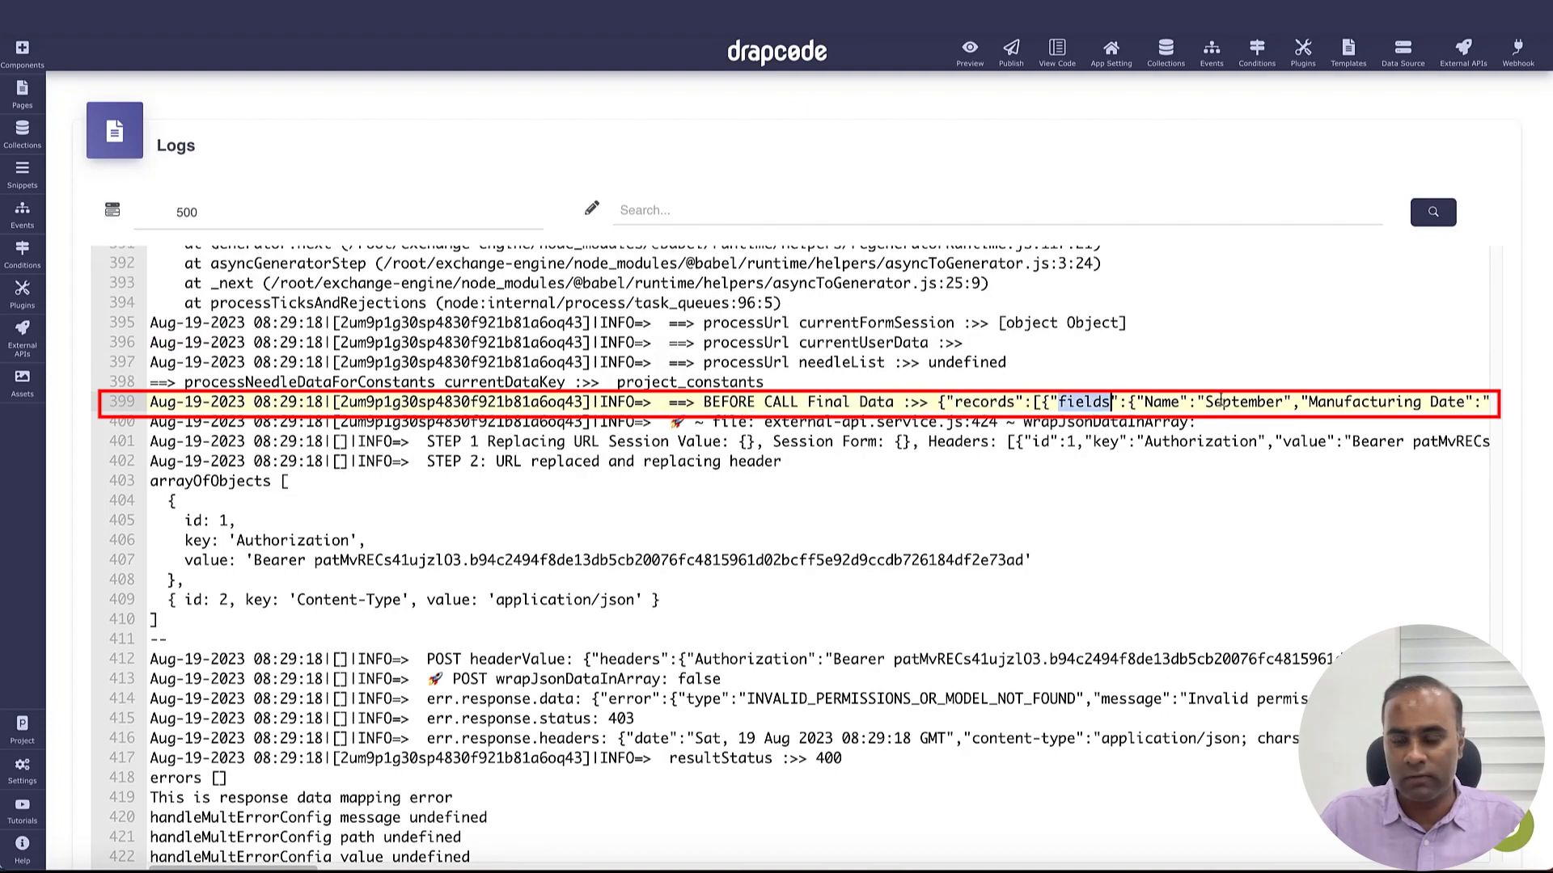
{"action": "left_click", "coordinate": [1223, 402]}
{"action": "scroll", "coordinate": [1289, 425], "scroll_direction": "right", "scroll_amount": 10}
{"action": "scroll", "coordinate": [1246, 452], "scroll_direction": "up", "scroll_amount": 3}
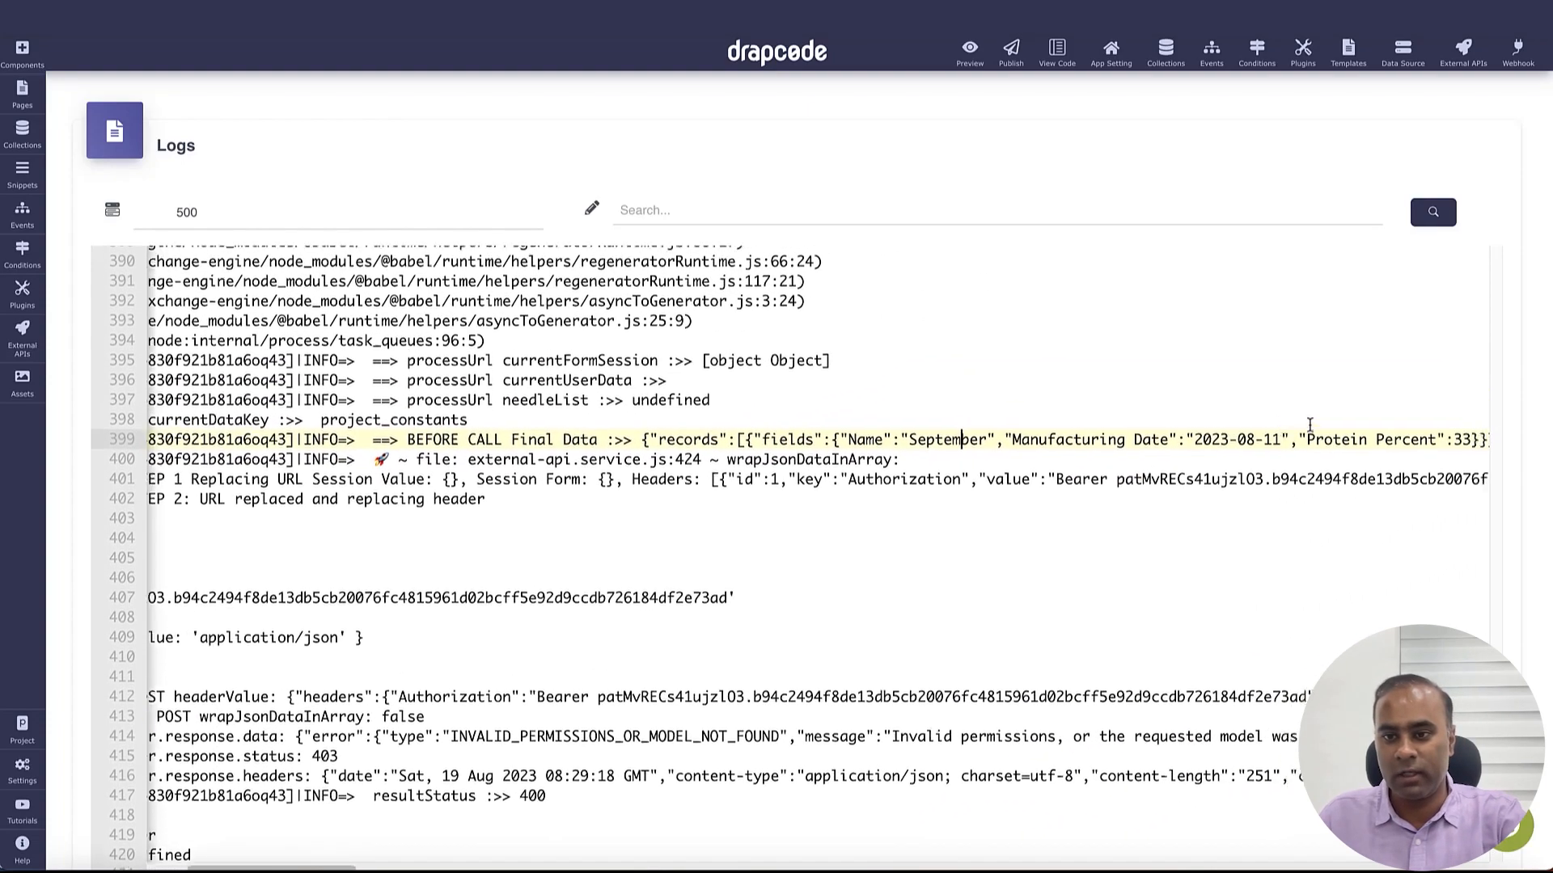
{"action": "scroll", "coordinate": [1132, 469], "scroll_direction": "left", "scroll_amount": 10}
{"action": "scroll", "coordinate": [1051, 485], "scroll_direction": "down", "scroll_amount": 1}
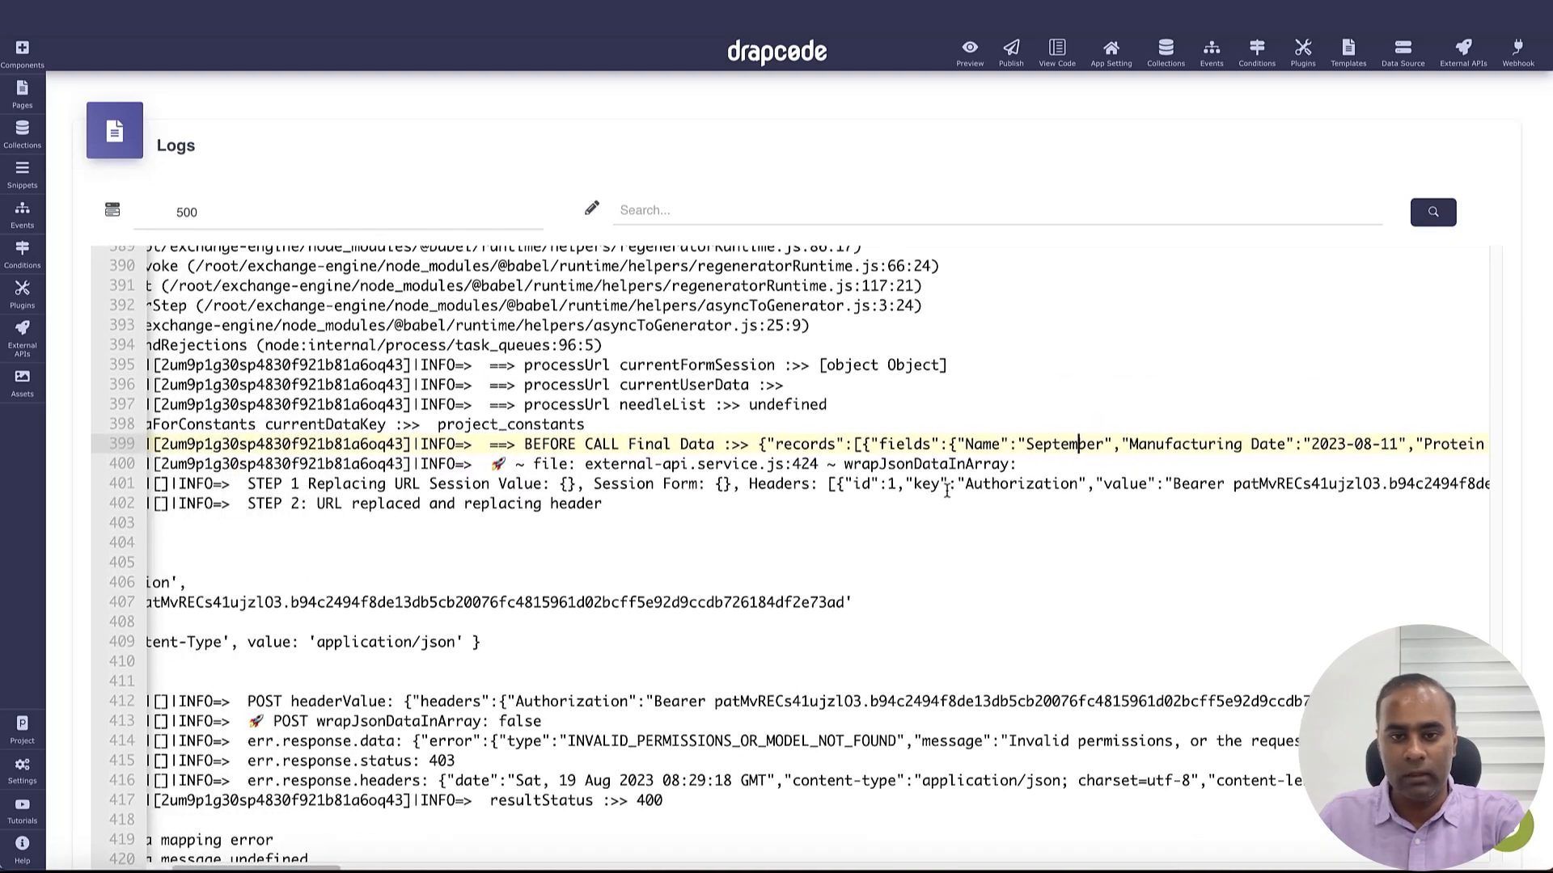
- Examine the err.response.data entry of the September call for its error type and the key path to the error message
{"action": "scroll", "coordinate": [999, 491], "scroll_direction": "down", "scroll_amount": 5}
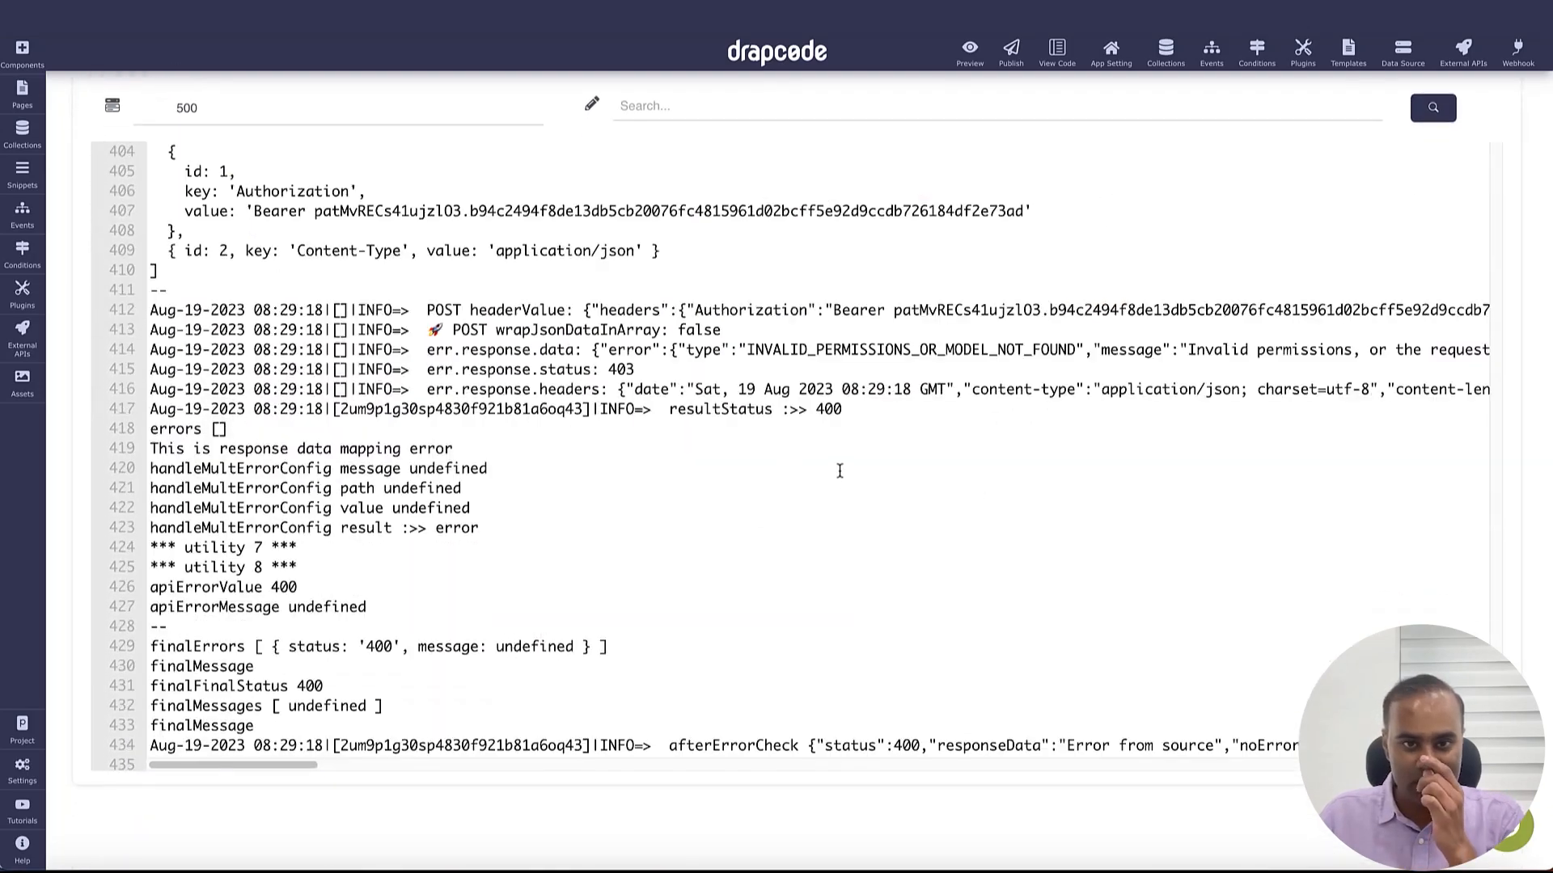
{"action": "double_click", "coordinate": [789, 349]}
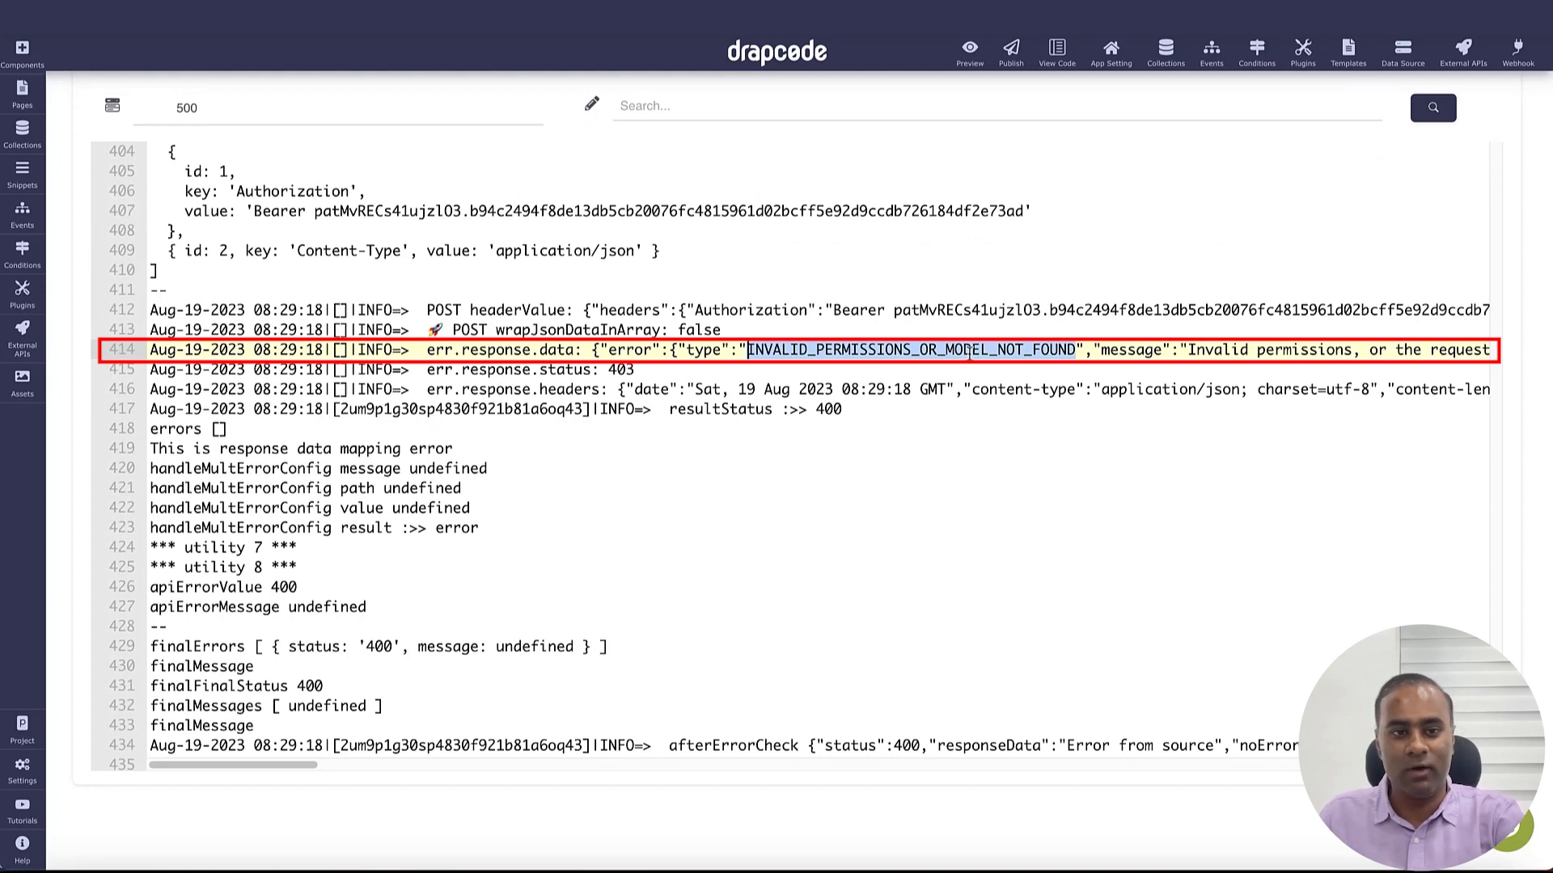
{"action": "scroll", "coordinate": [965, 353], "scroll_direction": "right", "scroll_amount": 3}
{"action": "scroll", "coordinate": [965, 353], "scroll_direction": "up", "scroll_amount": 1}
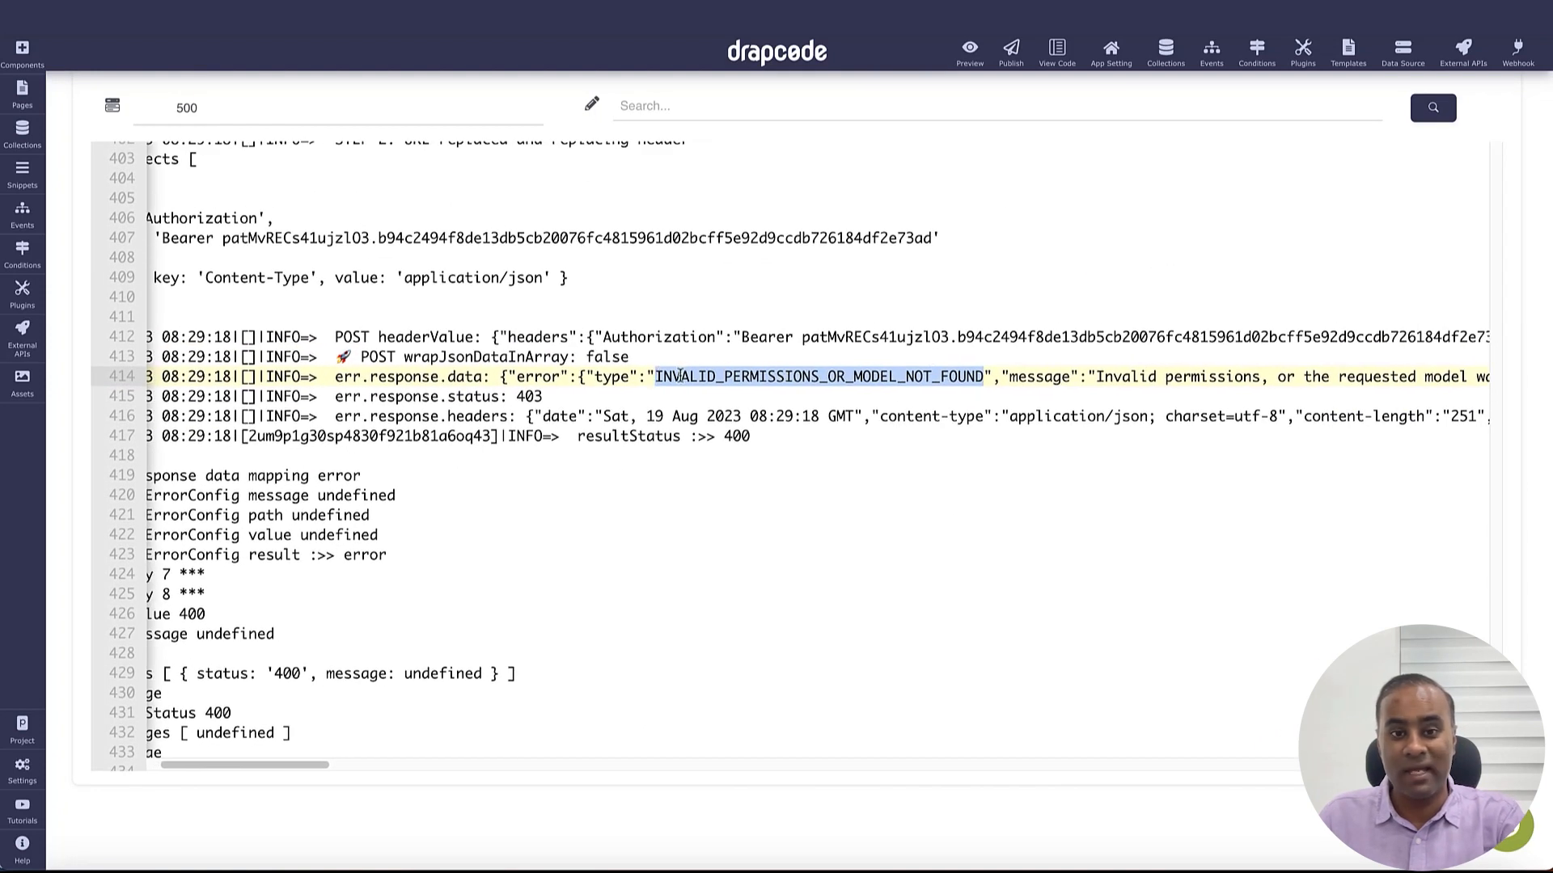
{"action": "scroll", "coordinate": [682, 374], "scroll_direction": "left", "scroll_amount": 3}
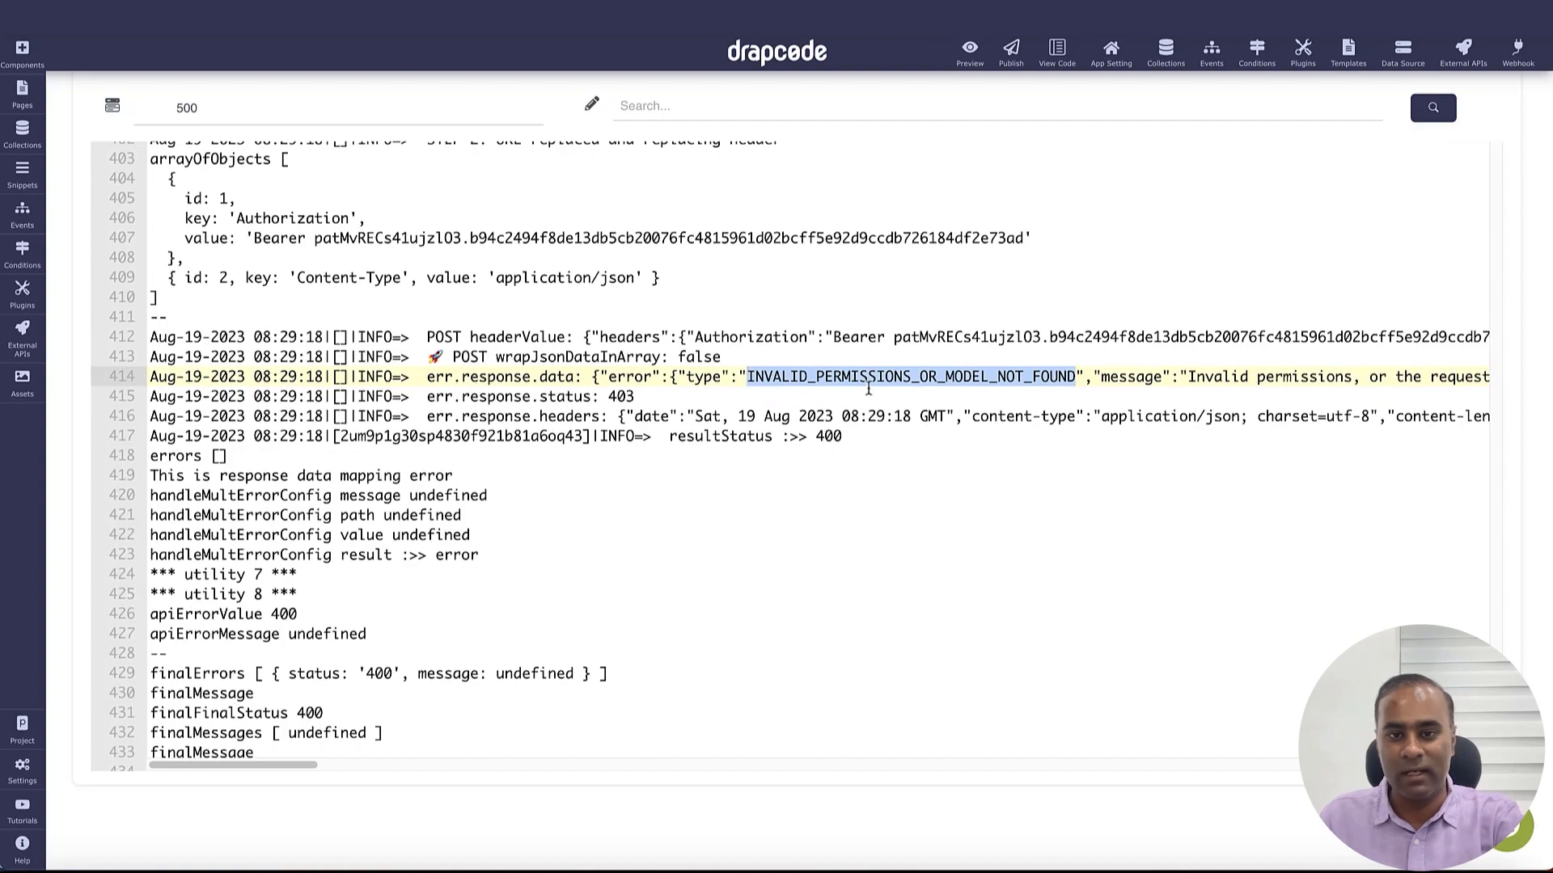
{"action": "scroll", "coordinate": [868, 390], "scroll_direction": "up", "scroll_amount": 1}
{"action": "scroll", "coordinate": [868, 390], "scroll_direction": "right", "scroll_amount": 10}
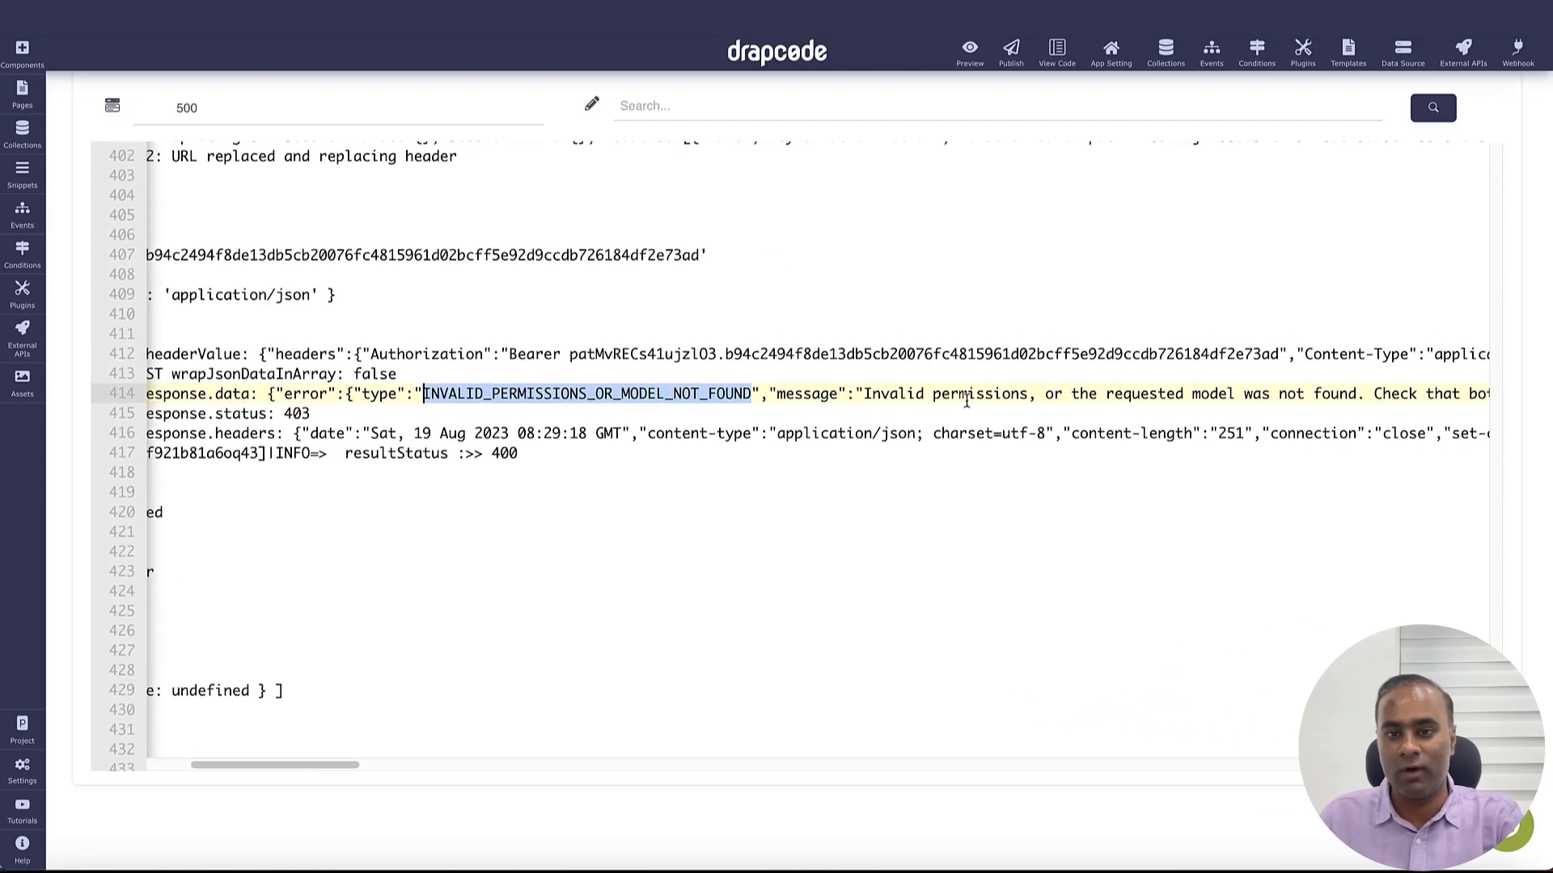
{"action": "scroll", "coordinate": [967, 402], "scroll_direction": "up", "scroll_amount": 2}
{"action": "scroll", "coordinate": [995, 420], "scroll_direction": "right", "scroll_amount": 6}
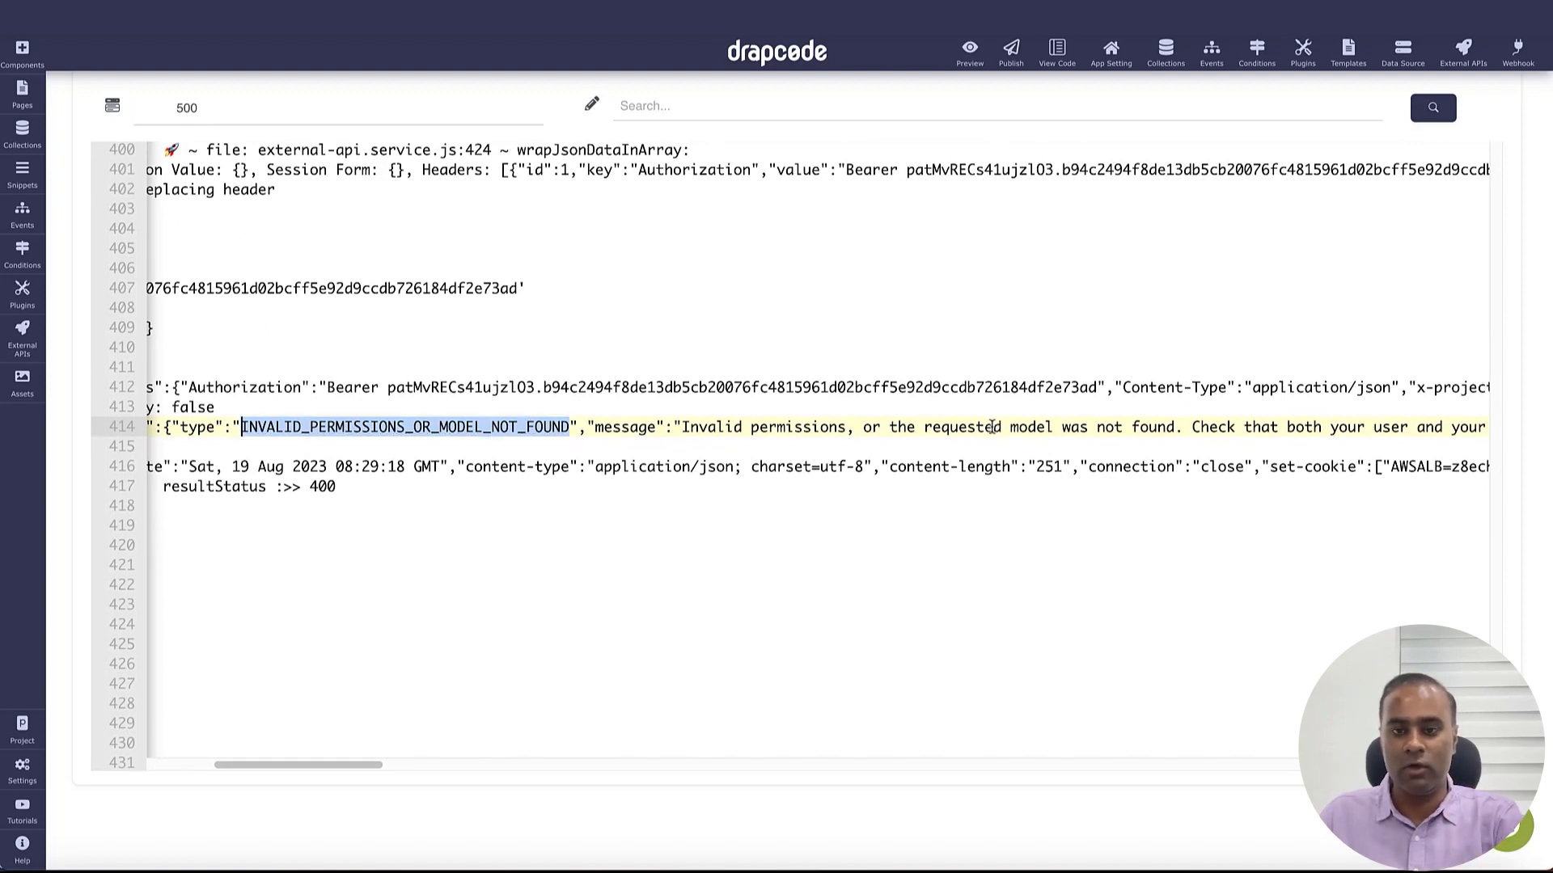
{"action": "scroll", "coordinate": [991, 427], "scroll_direction": "right", "scroll_amount": 6}
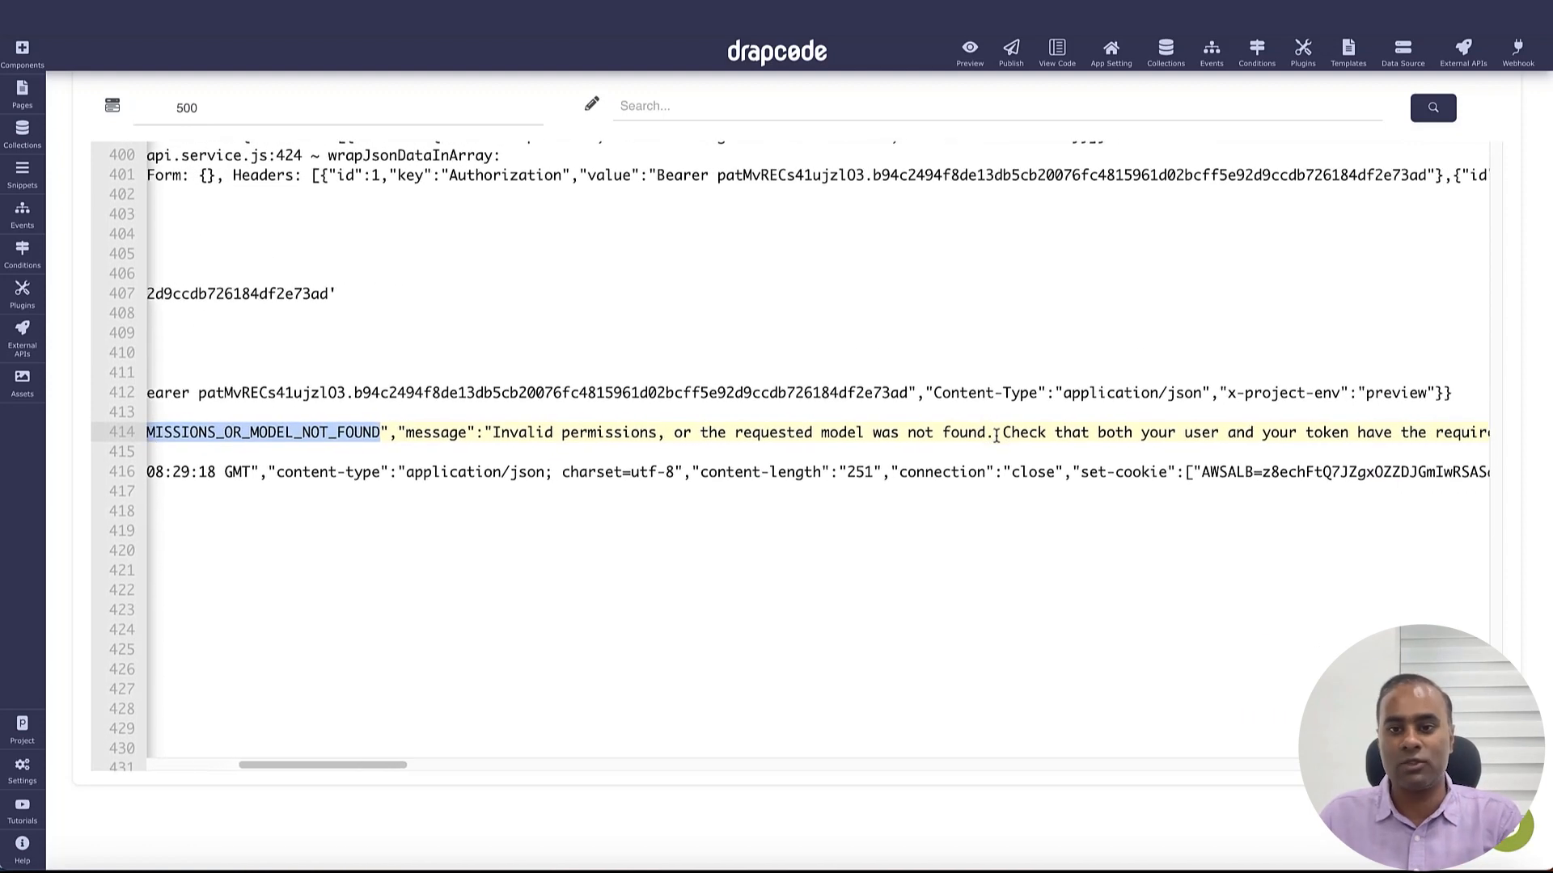
{"action": "left_click_drag", "start_coordinate": [987, 434], "coordinate": [997, 434]}
{"action": "scroll", "coordinate": [930, 433], "scroll_direction": "left", "scroll_amount": 15}
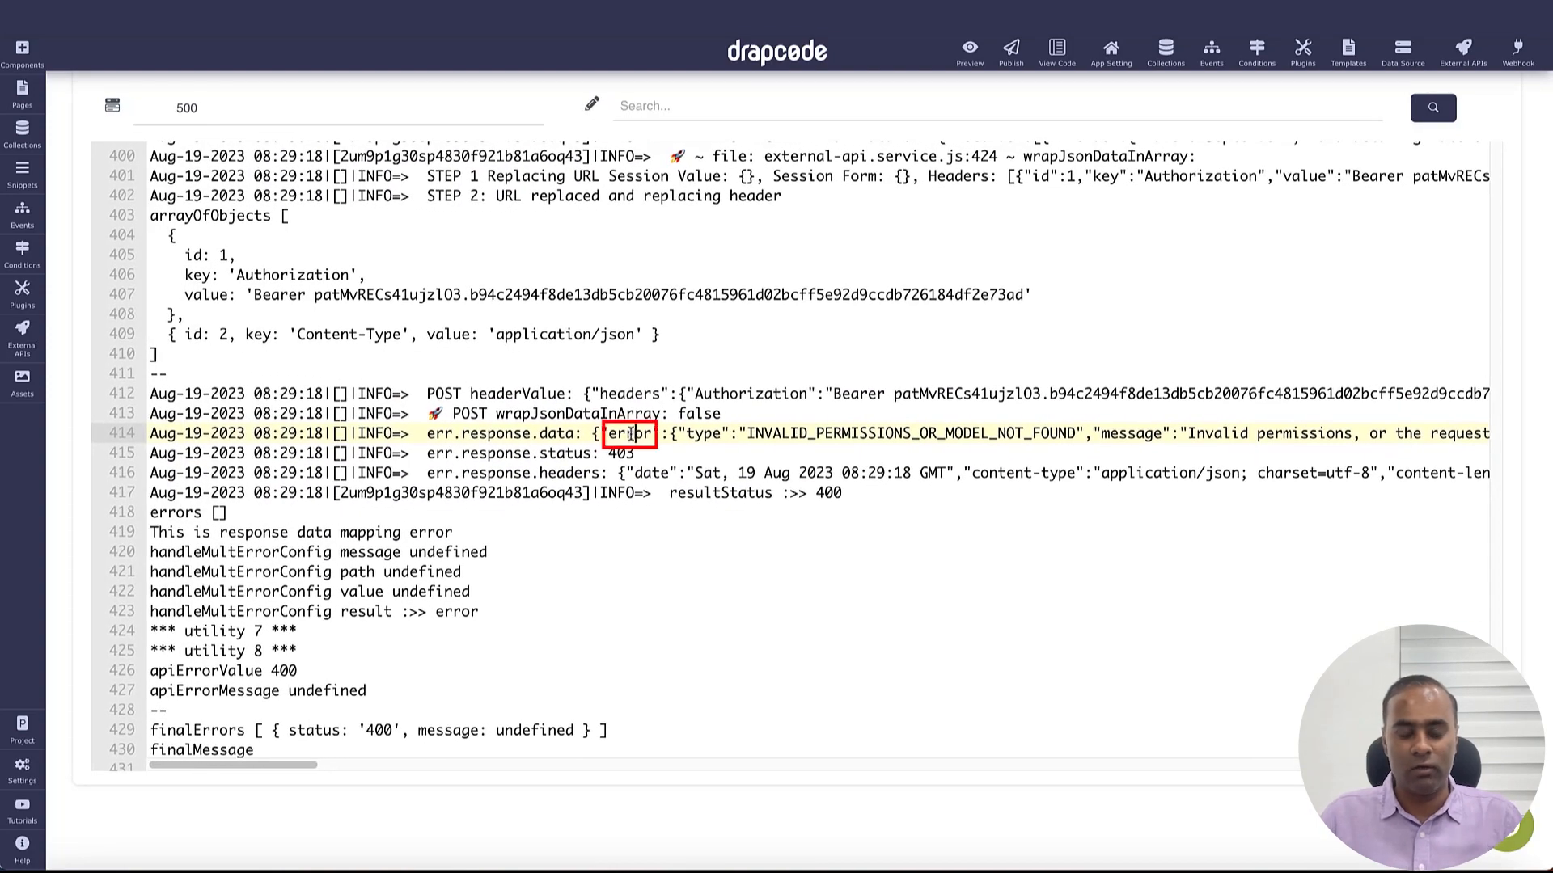
{"action": "double_click", "coordinate": [631, 435]}
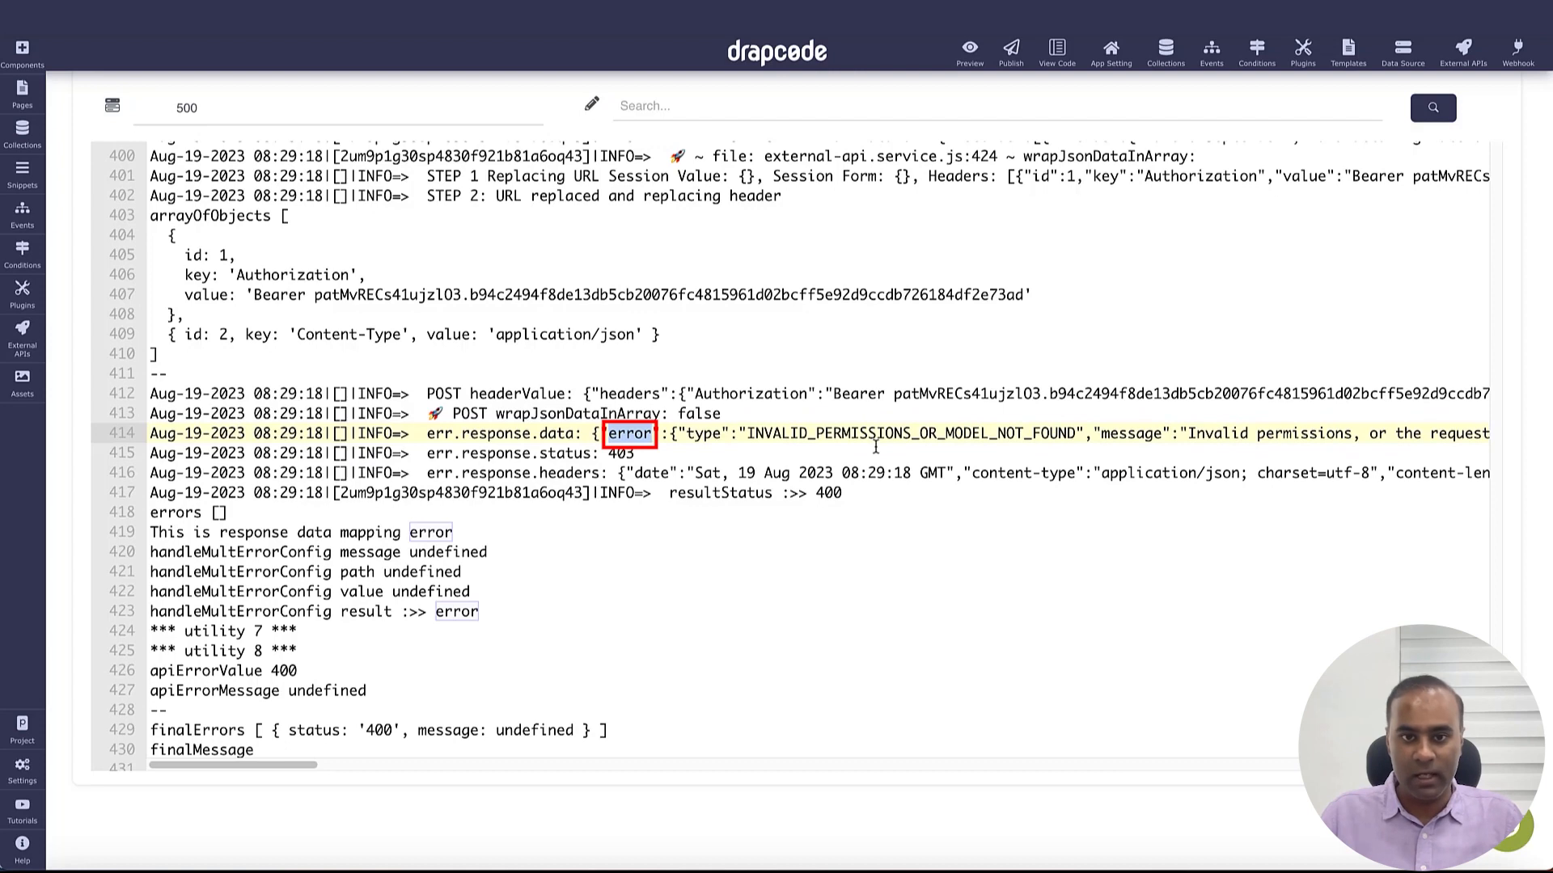
{"action": "double_click", "coordinate": [1136, 434]}
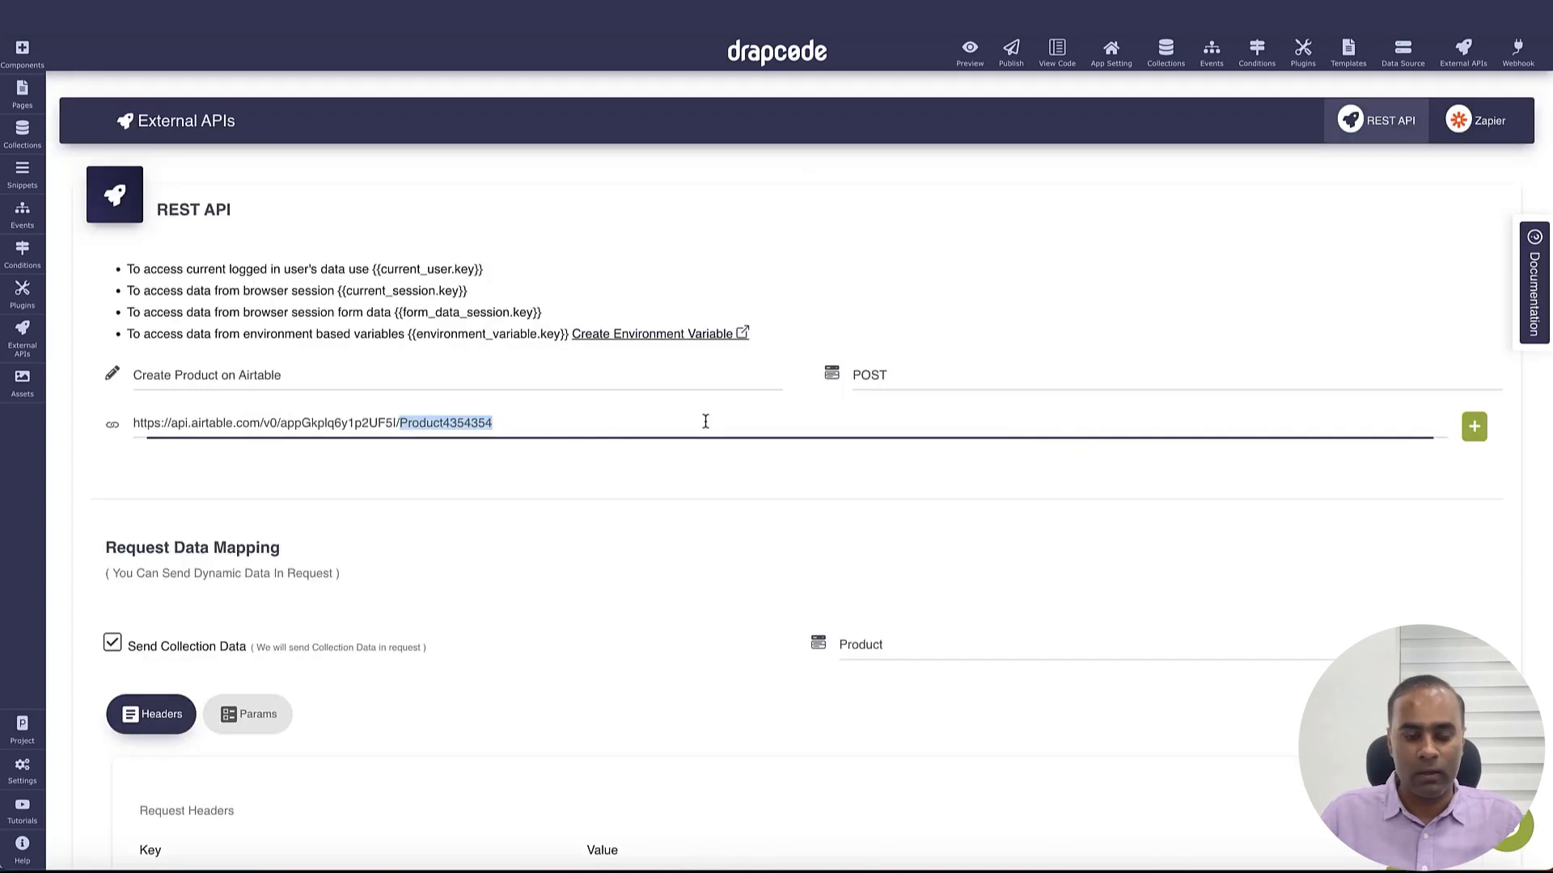
- Set up error handling for the Create Product on Airtable external API with error.message as the first rule's JSON path of the error message field
{"action": "scroll", "coordinate": [661, 544], "scroll_direction": "down", "scroll_amount": 10}
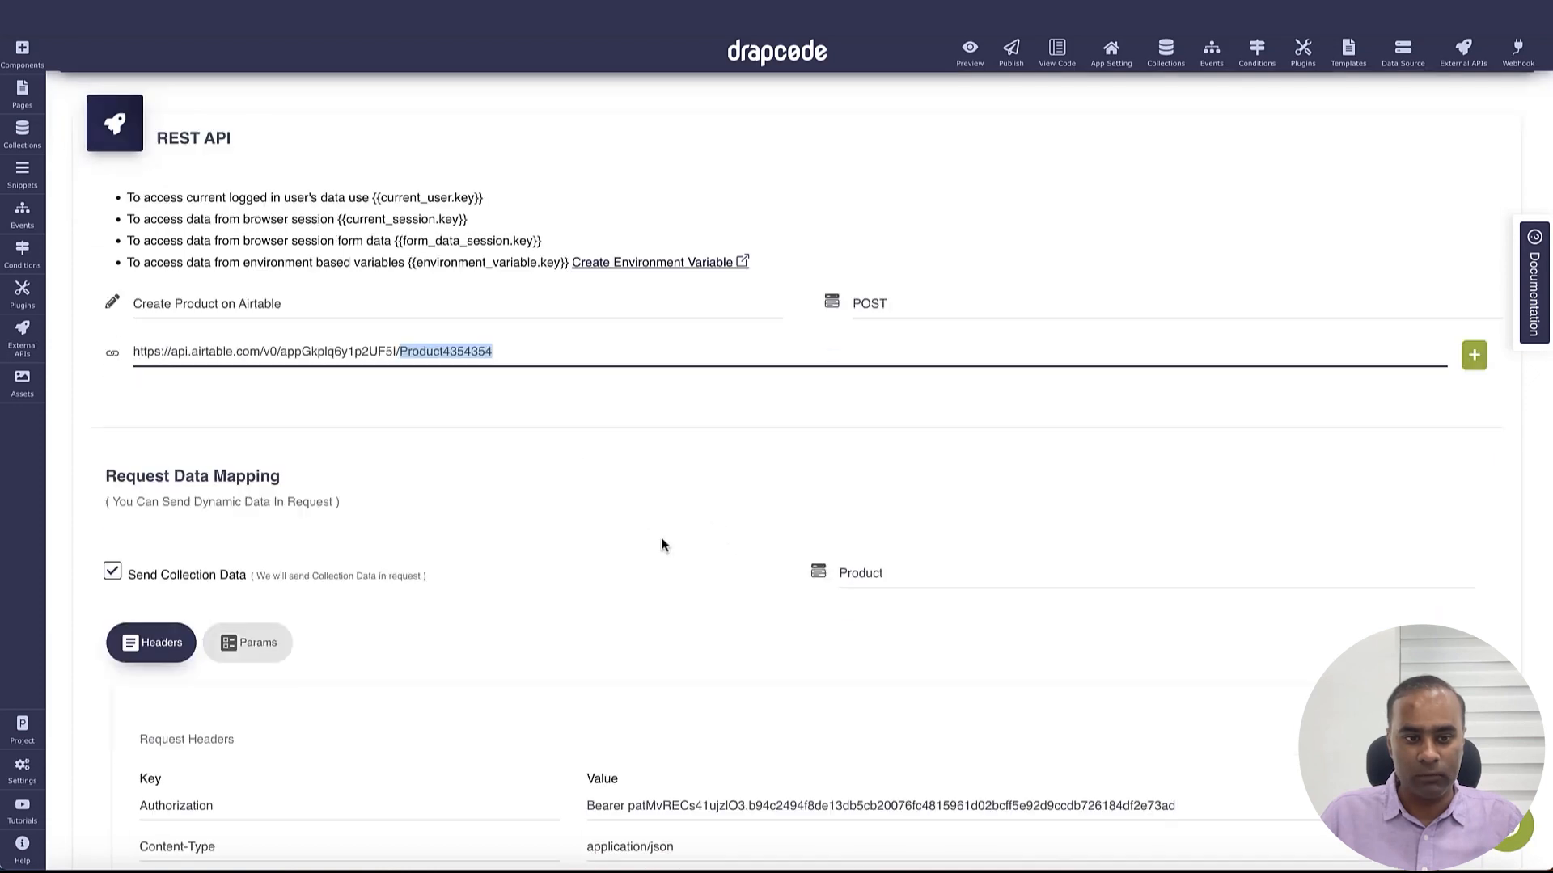
{"action": "scroll", "coordinate": [671, 531], "scroll_direction": "up", "scroll_amount": 3}
{"action": "scroll", "coordinate": [1310, 374], "scroll_direction": "up", "scroll_amount": 2}
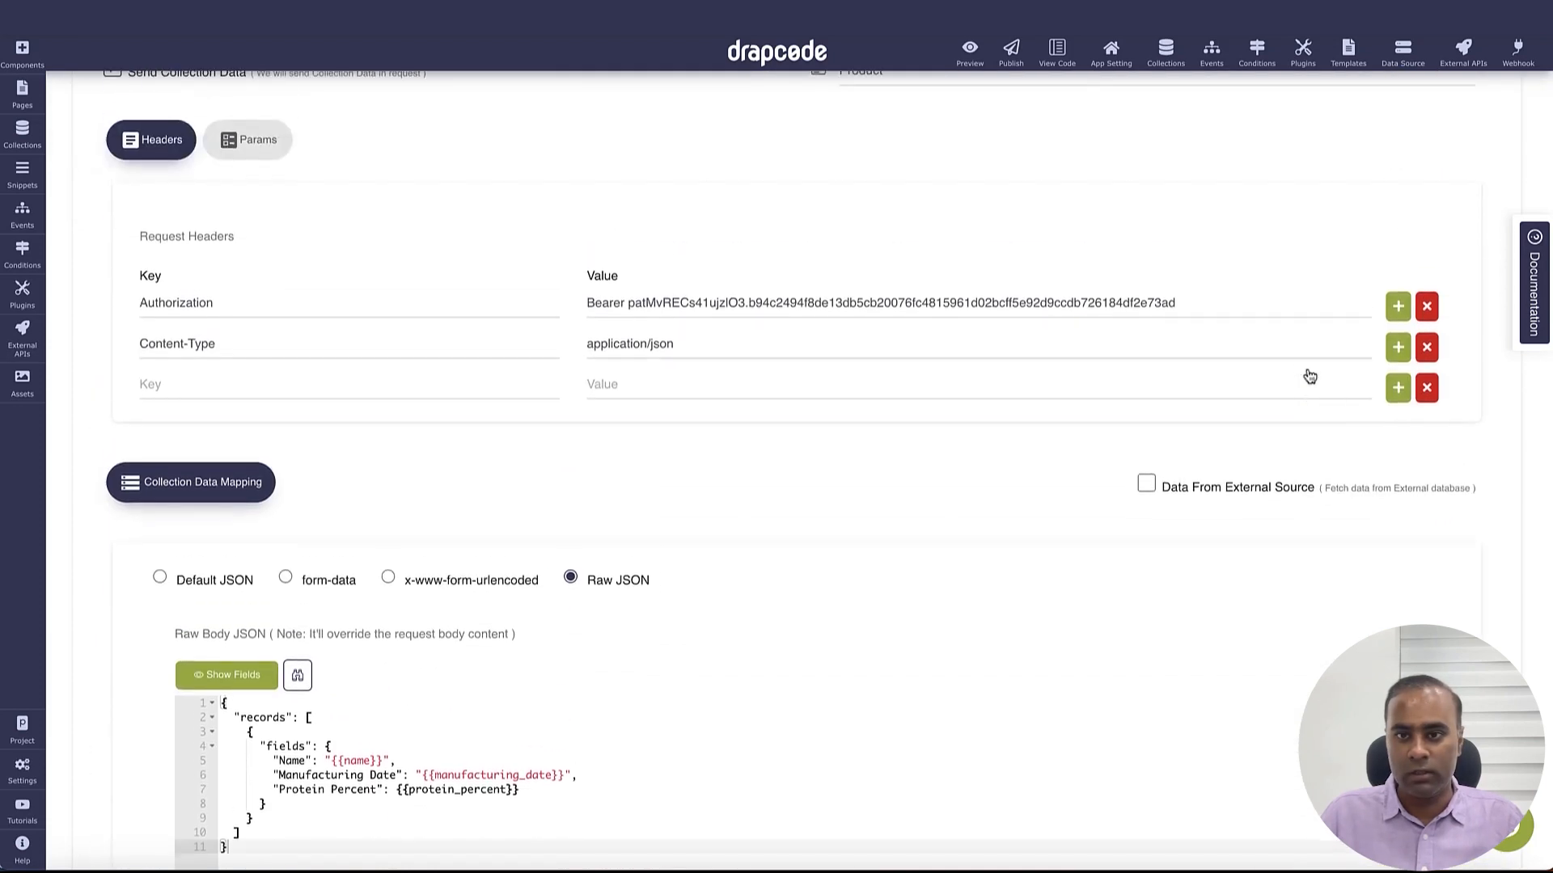
{"action": "scroll", "coordinate": [1310, 375], "scroll_direction": "down", "scroll_amount": 6}
{"action": "left_click", "coordinate": [1314, 593]}
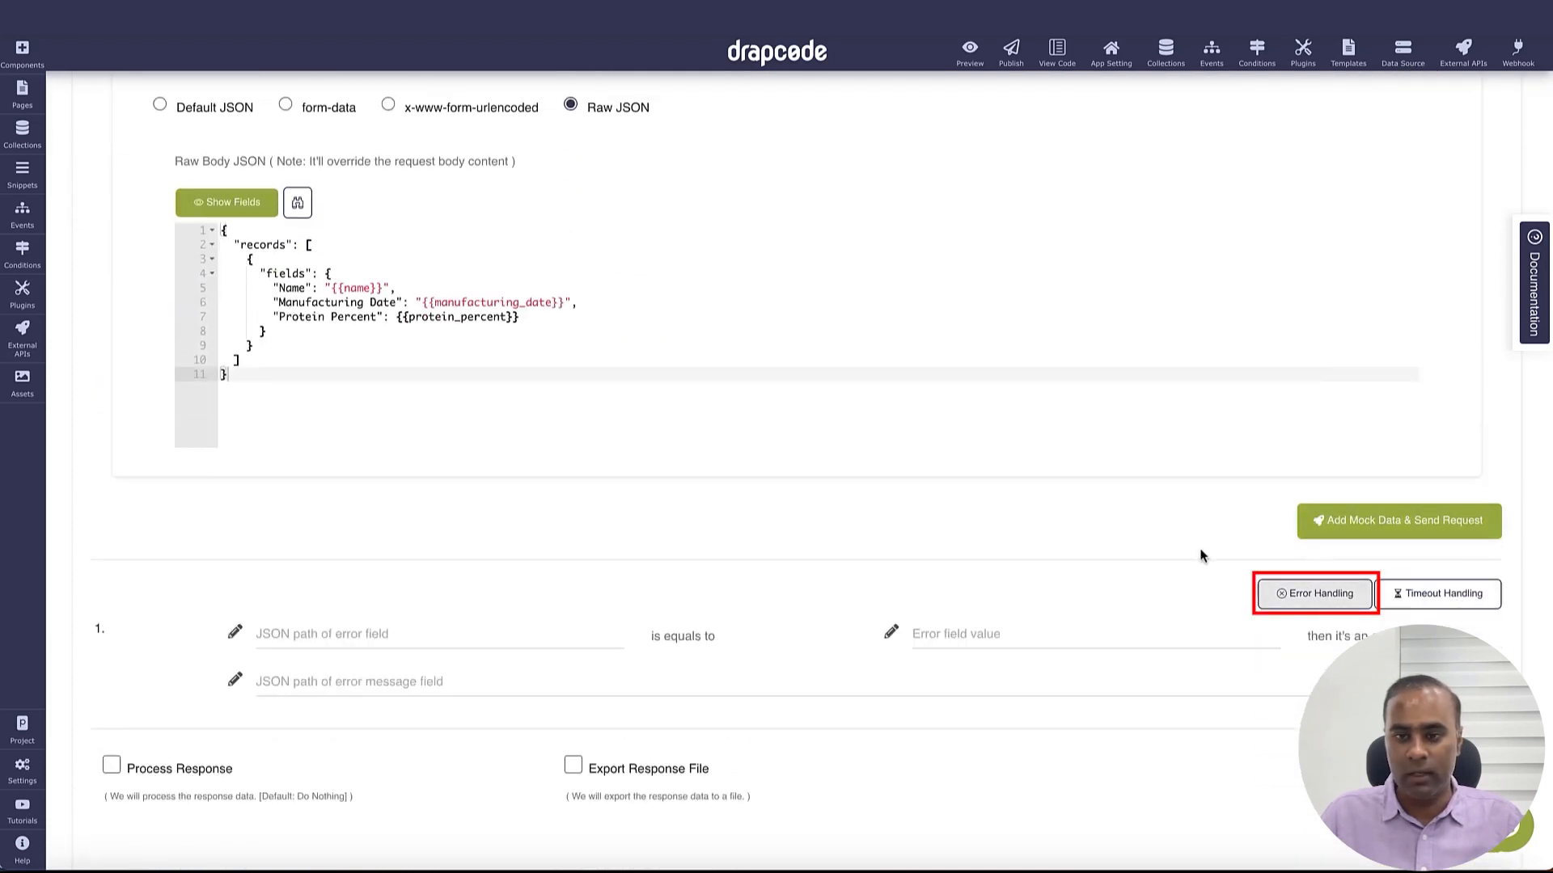
{"action": "scroll", "coordinate": [832, 512], "scroll_direction": "down", "scroll_amount": 2}
{"action": "left_click", "coordinate": [464, 495]}
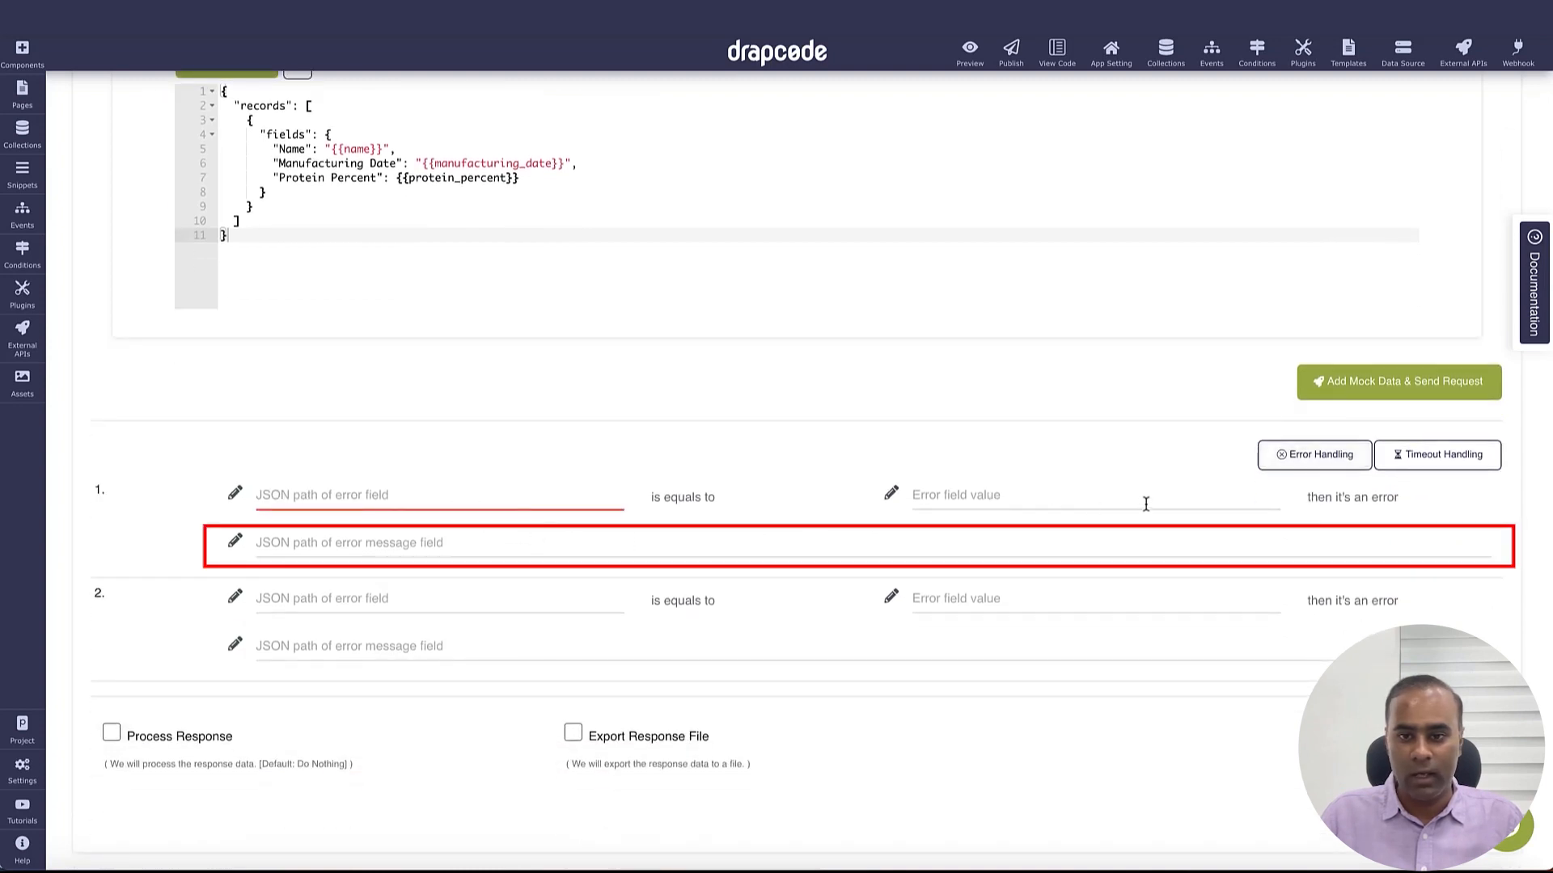
{"action": "left_click", "coordinate": [1111, 502]}
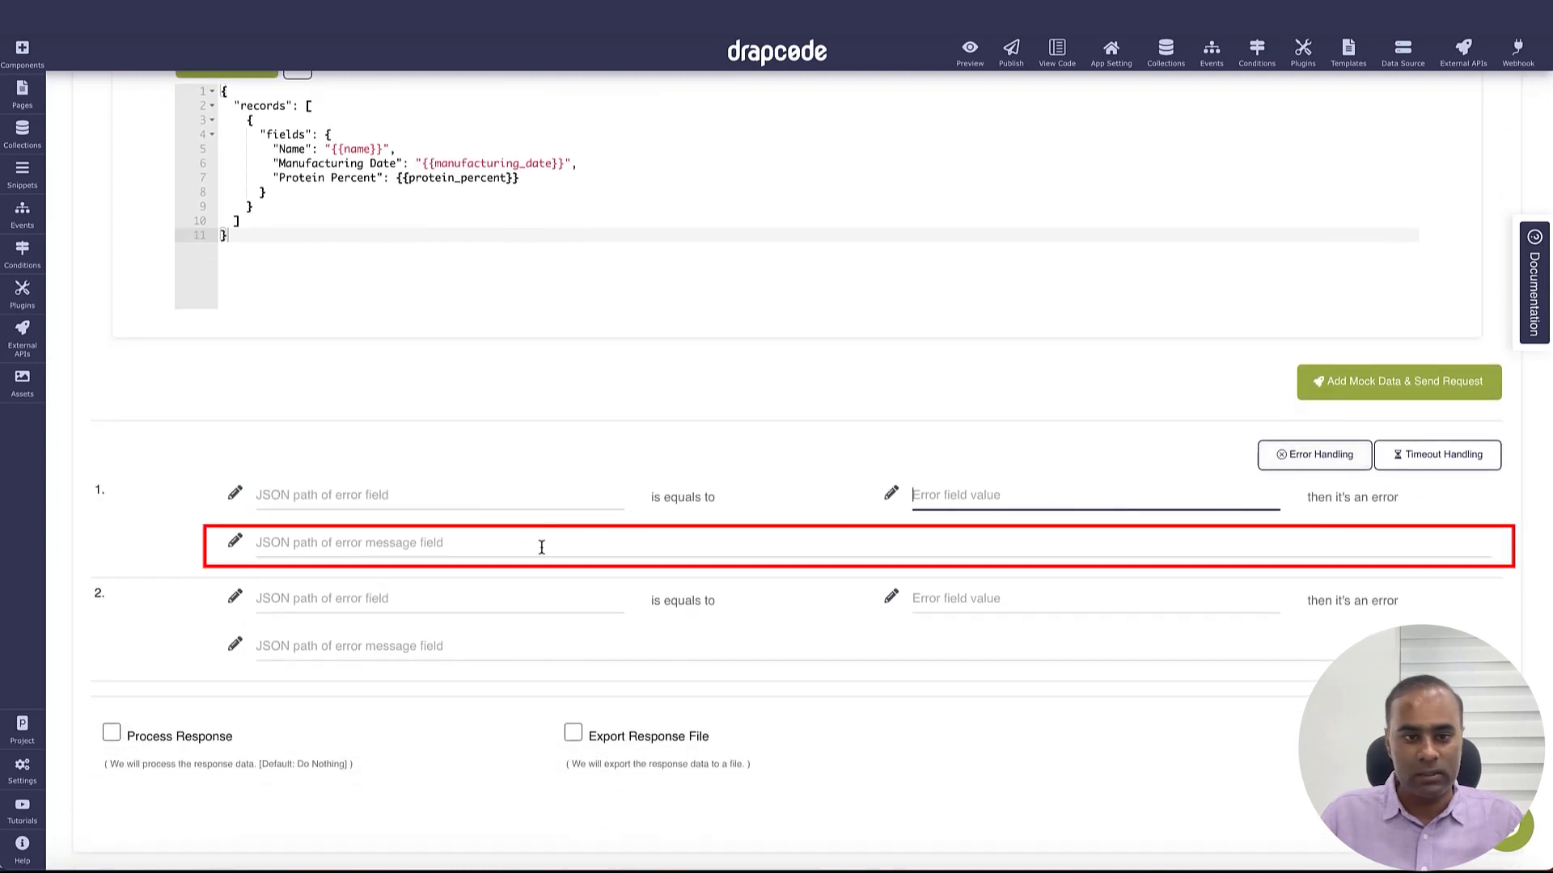
{"action": "left_click", "coordinate": [498, 542]}
{"action": "type", "text": "error.message"}
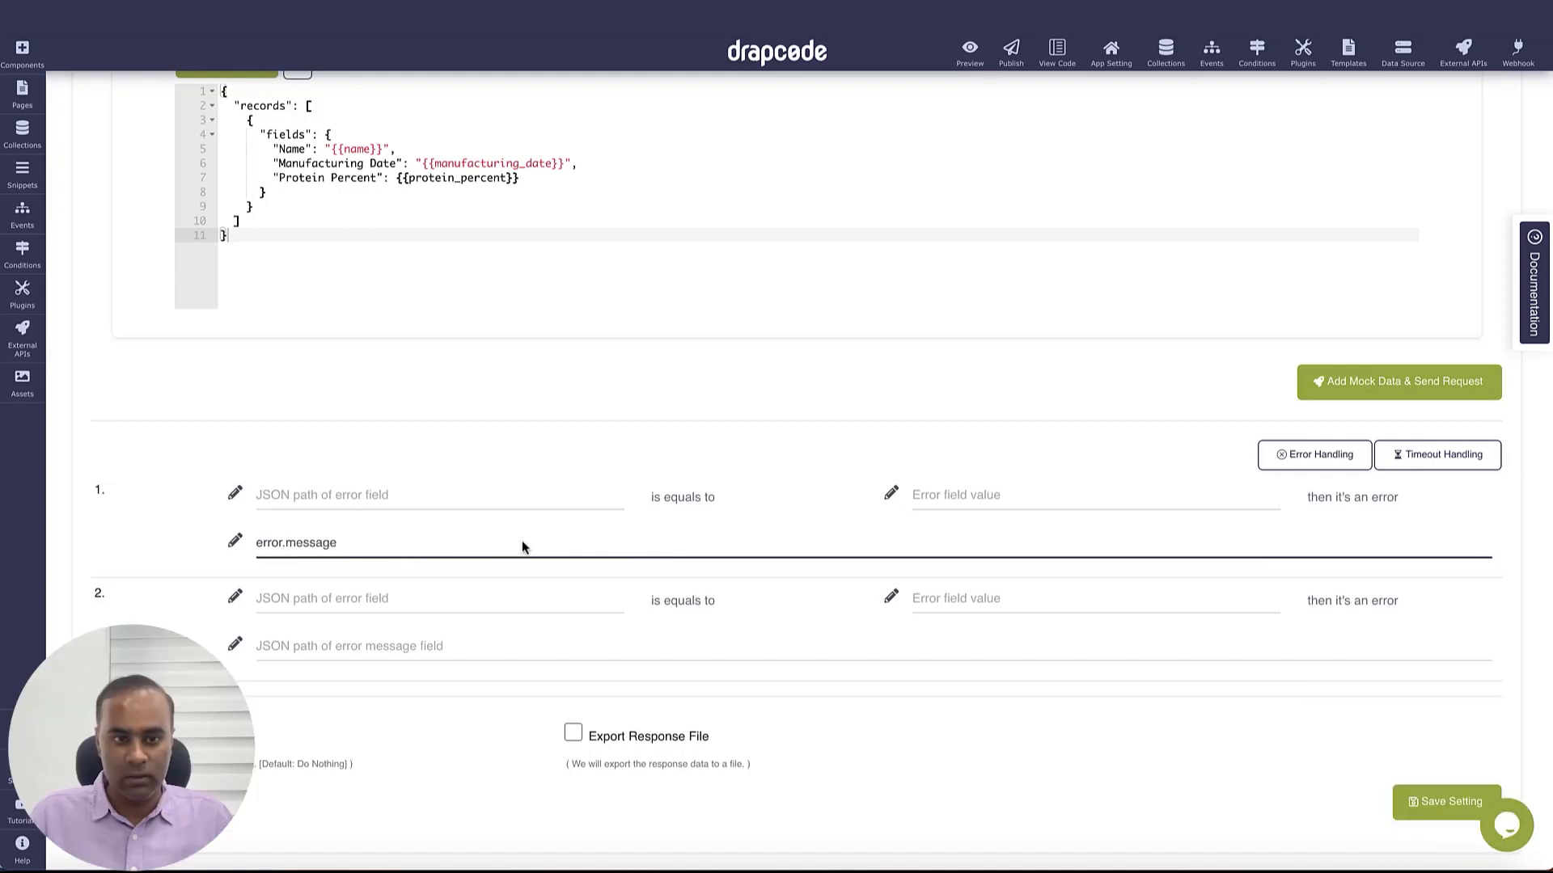
{"action": "scroll", "coordinate": [866, 582], "scroll_direction": "down", "scroll_amount": 1}
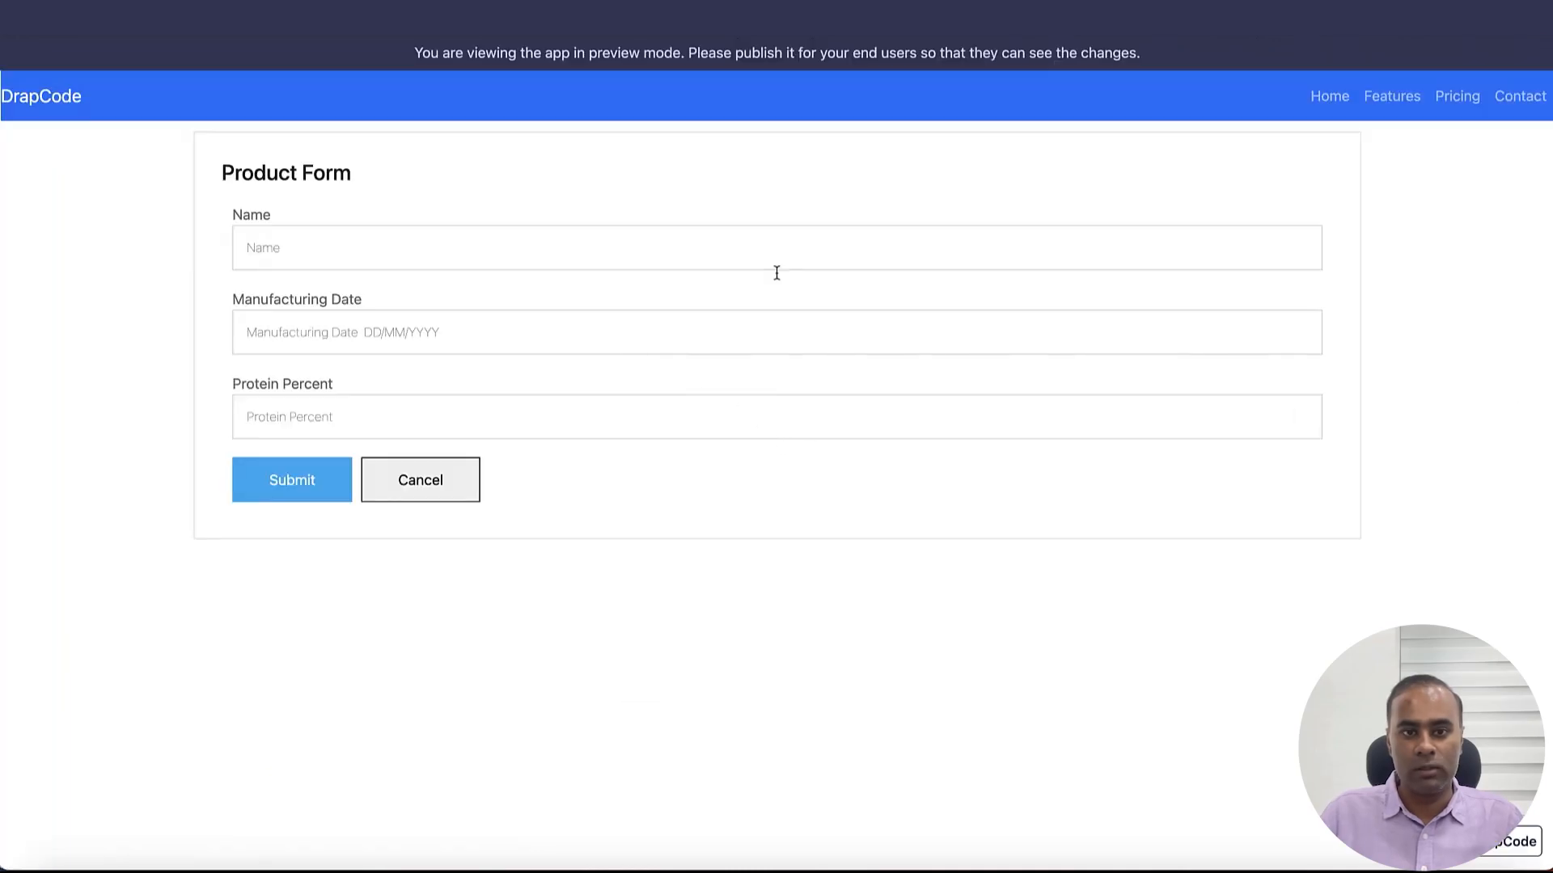
- Submit the previewed Product Form with name October, manufacturing date 18/08/2023 and protein percent 44
{"action": "left_click", "coordinate": [757, 251]}
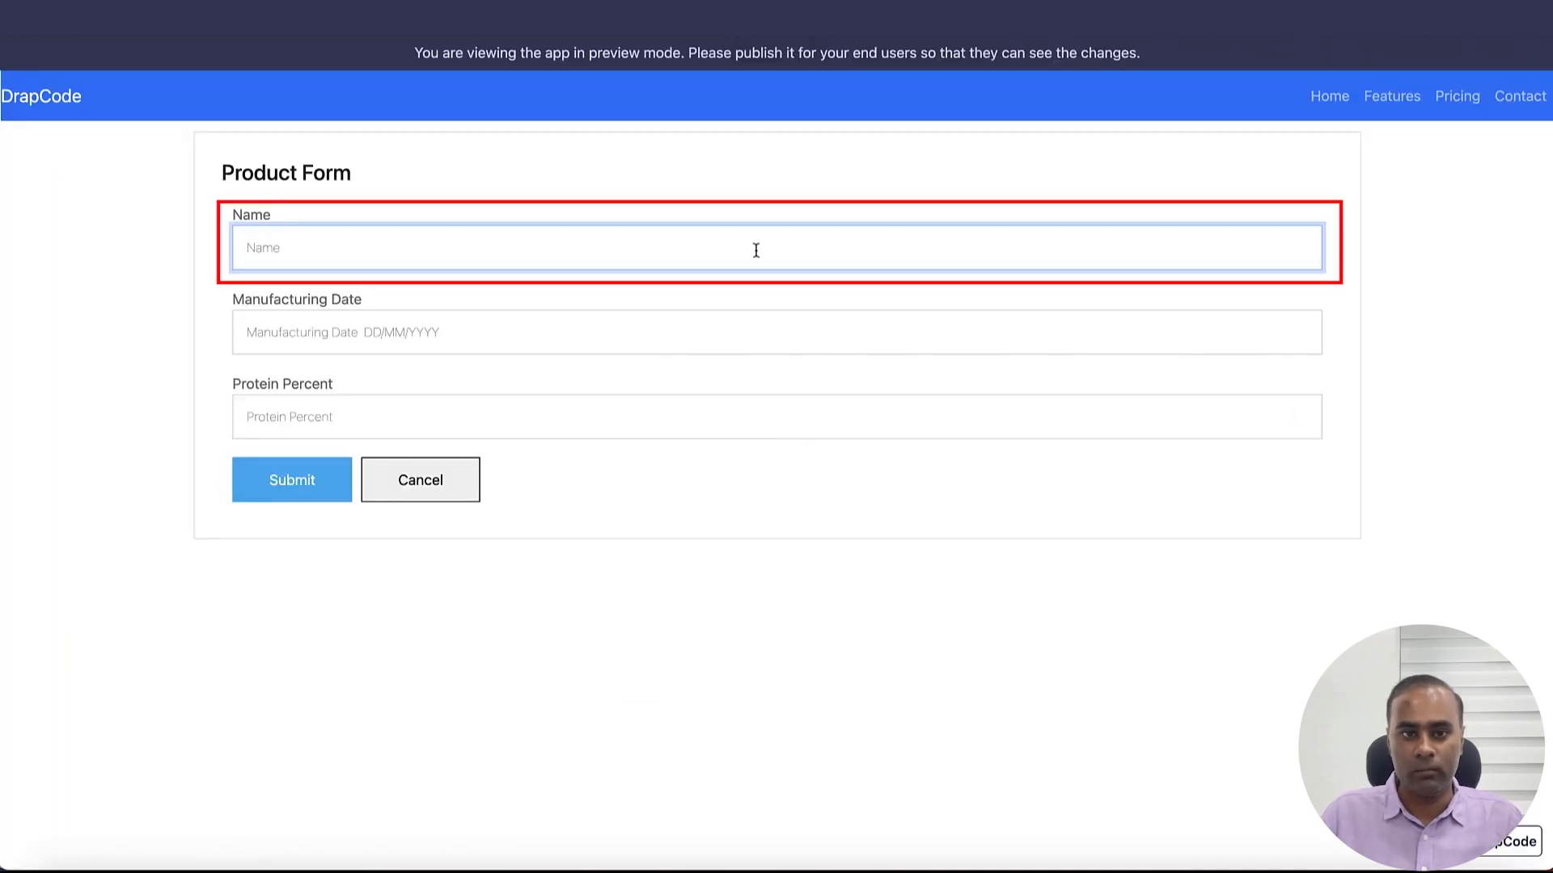
{"action": "type", "text": "Oc"}
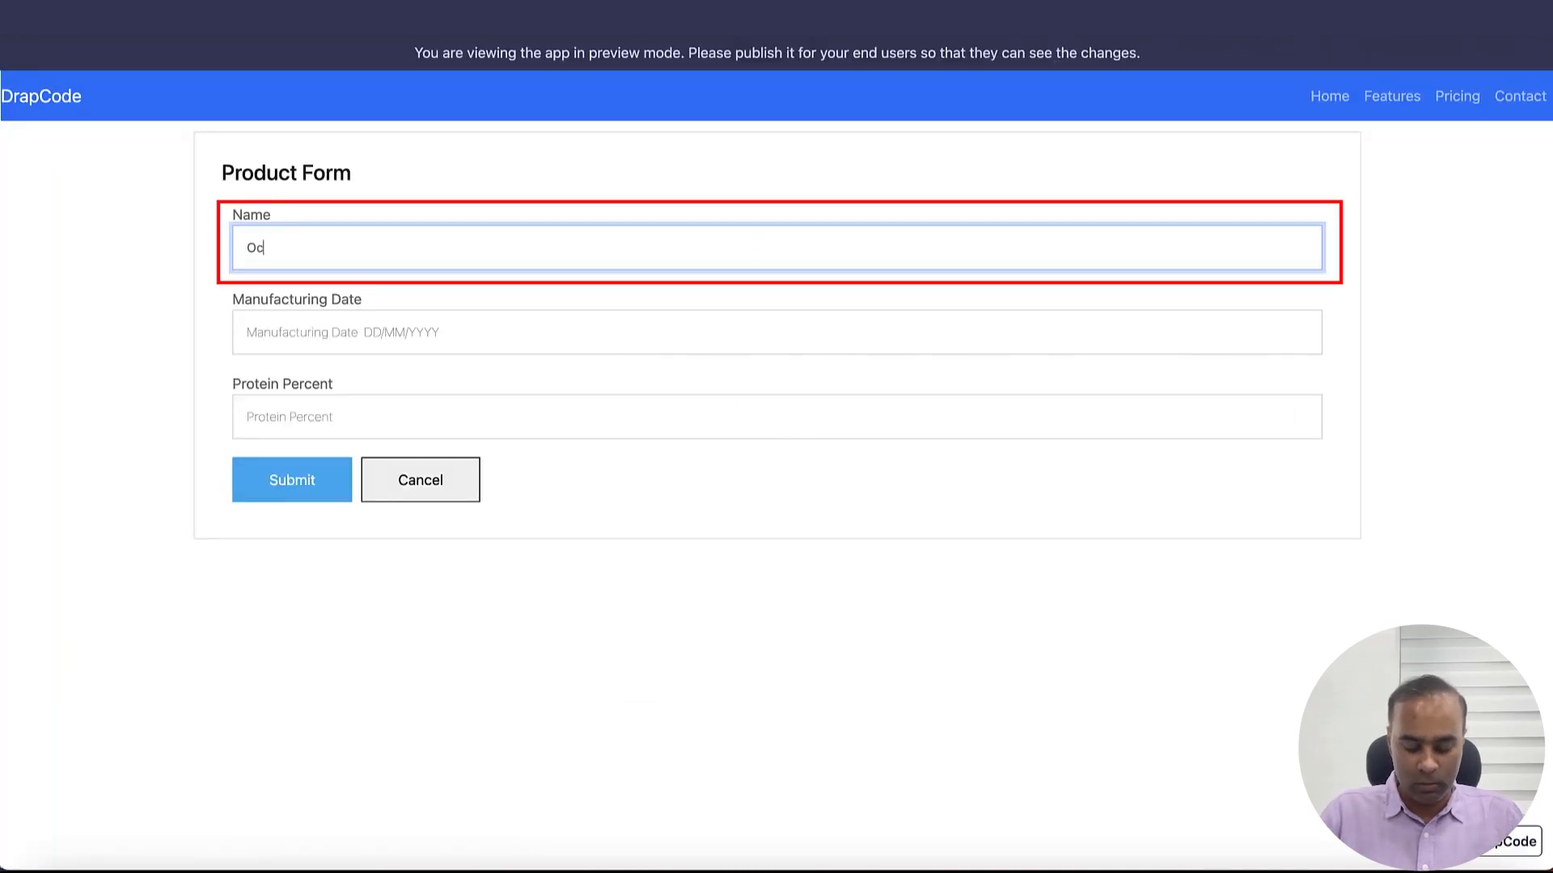
{"action": "type", "text": "tober"}
{"action": "key", "text": "Tab"}
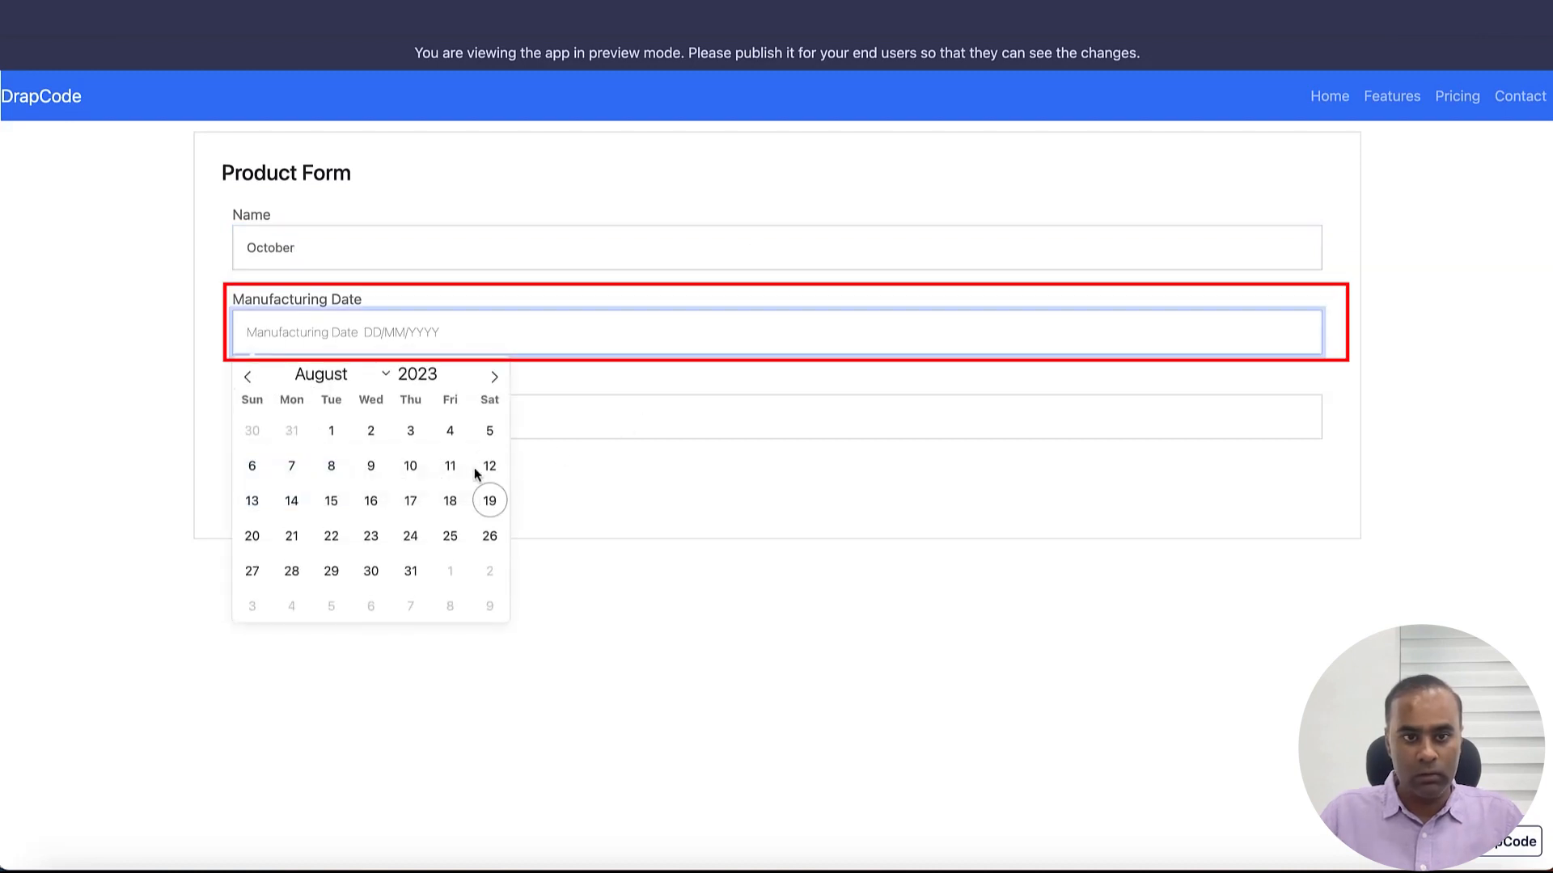
{"action": "left_click", "coordinate": [444, 499]}
{"action": "left_click", "coordinate": [389, 411]}
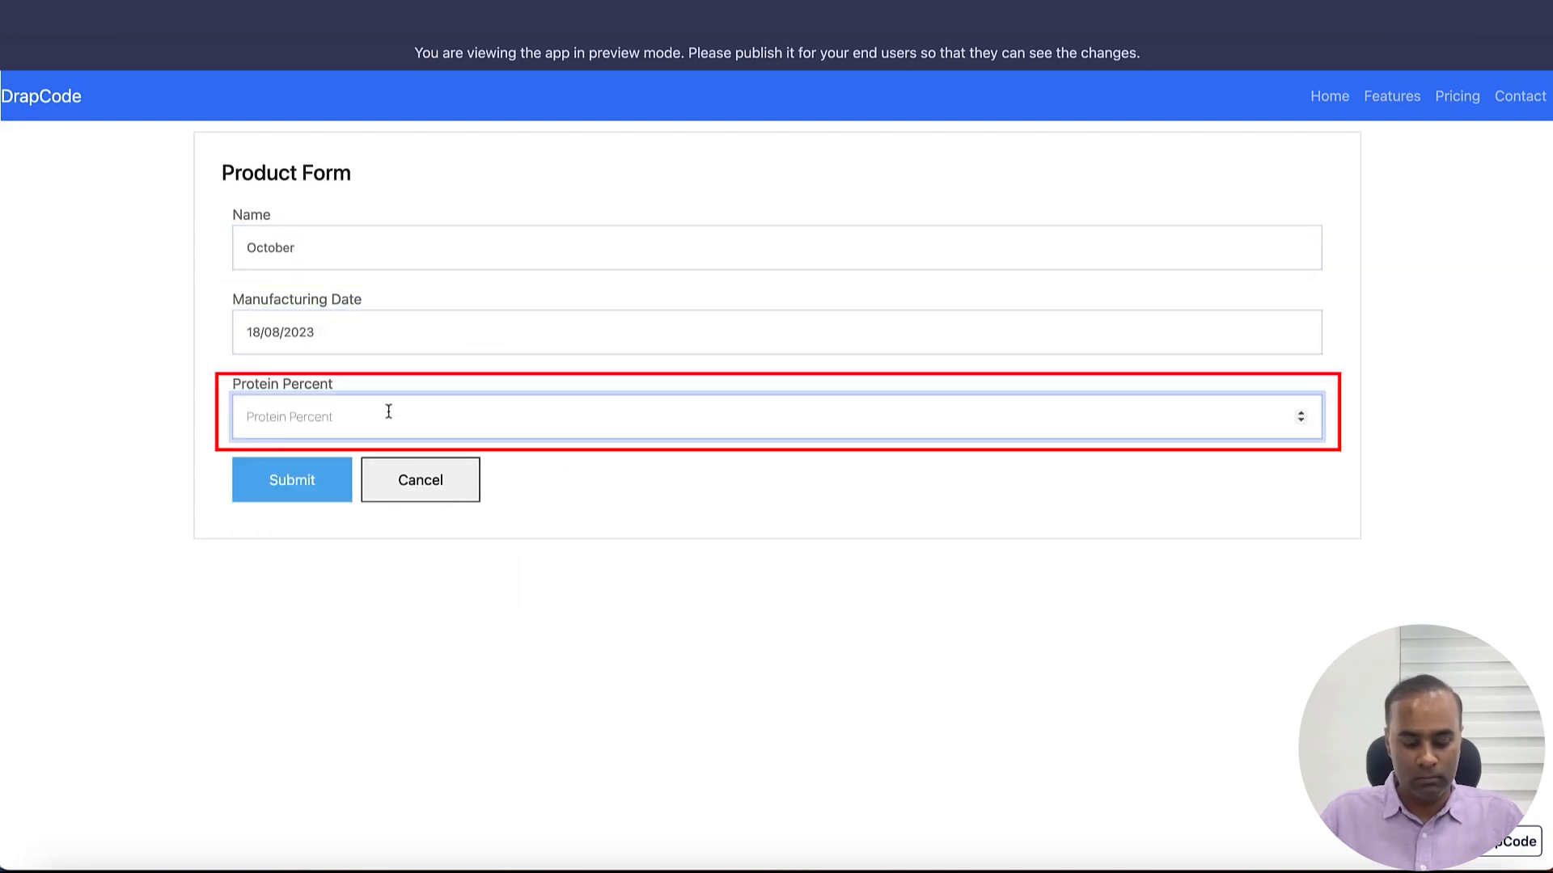
{"action": "type", "text": "44"}
{"action": "left_click", "coordinate": [316, 495]}
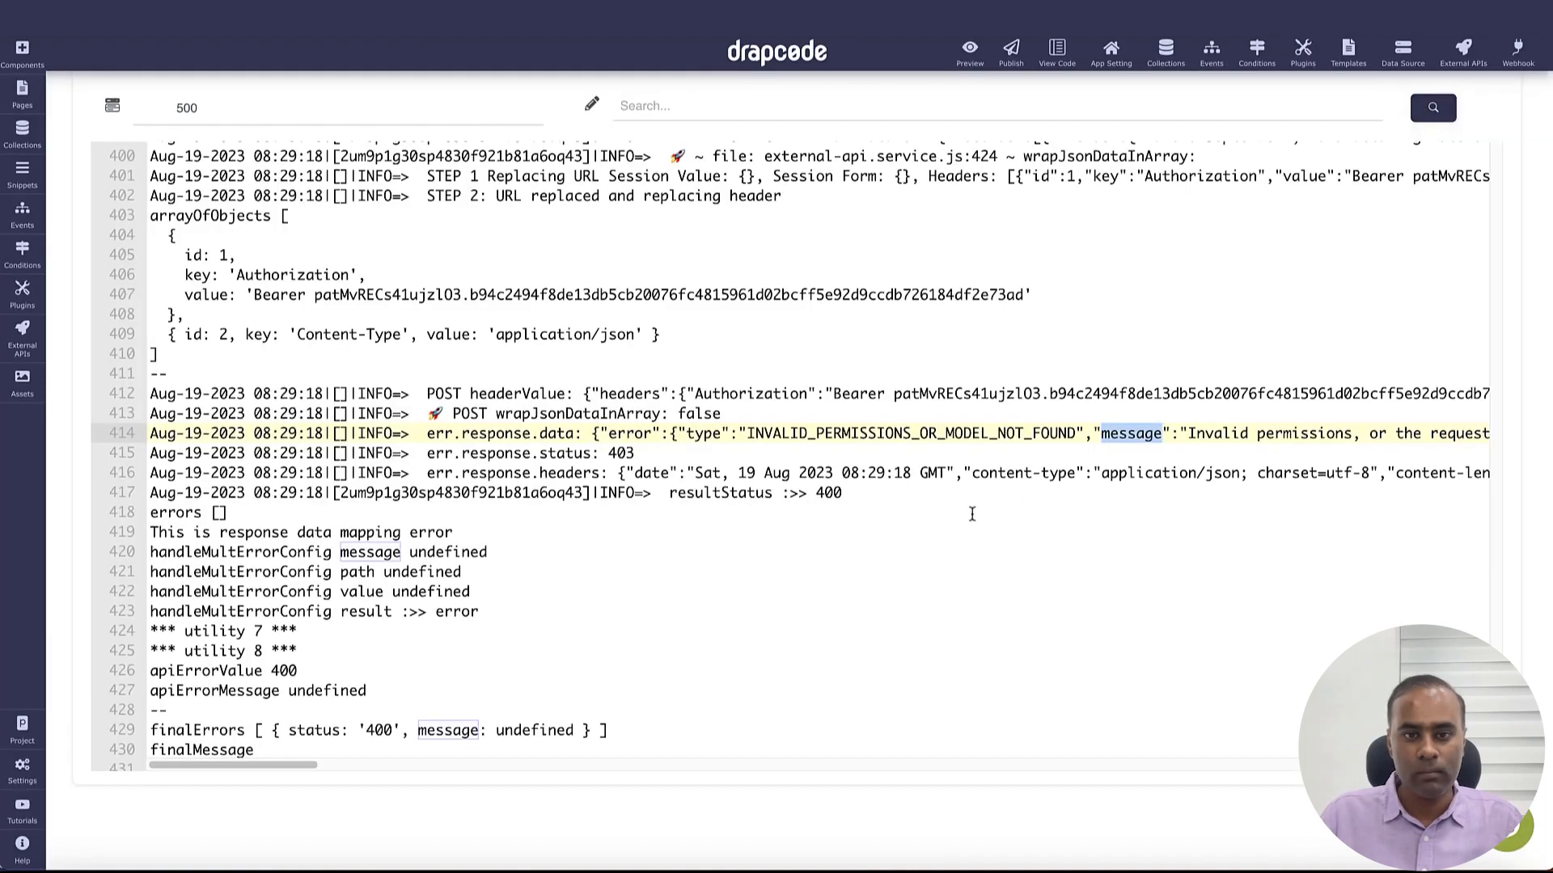
- Reload the 500 project log lines and examine the request data and error response entries of the October submission
{"action": "left_click", "coordinate": [1433, 108]}
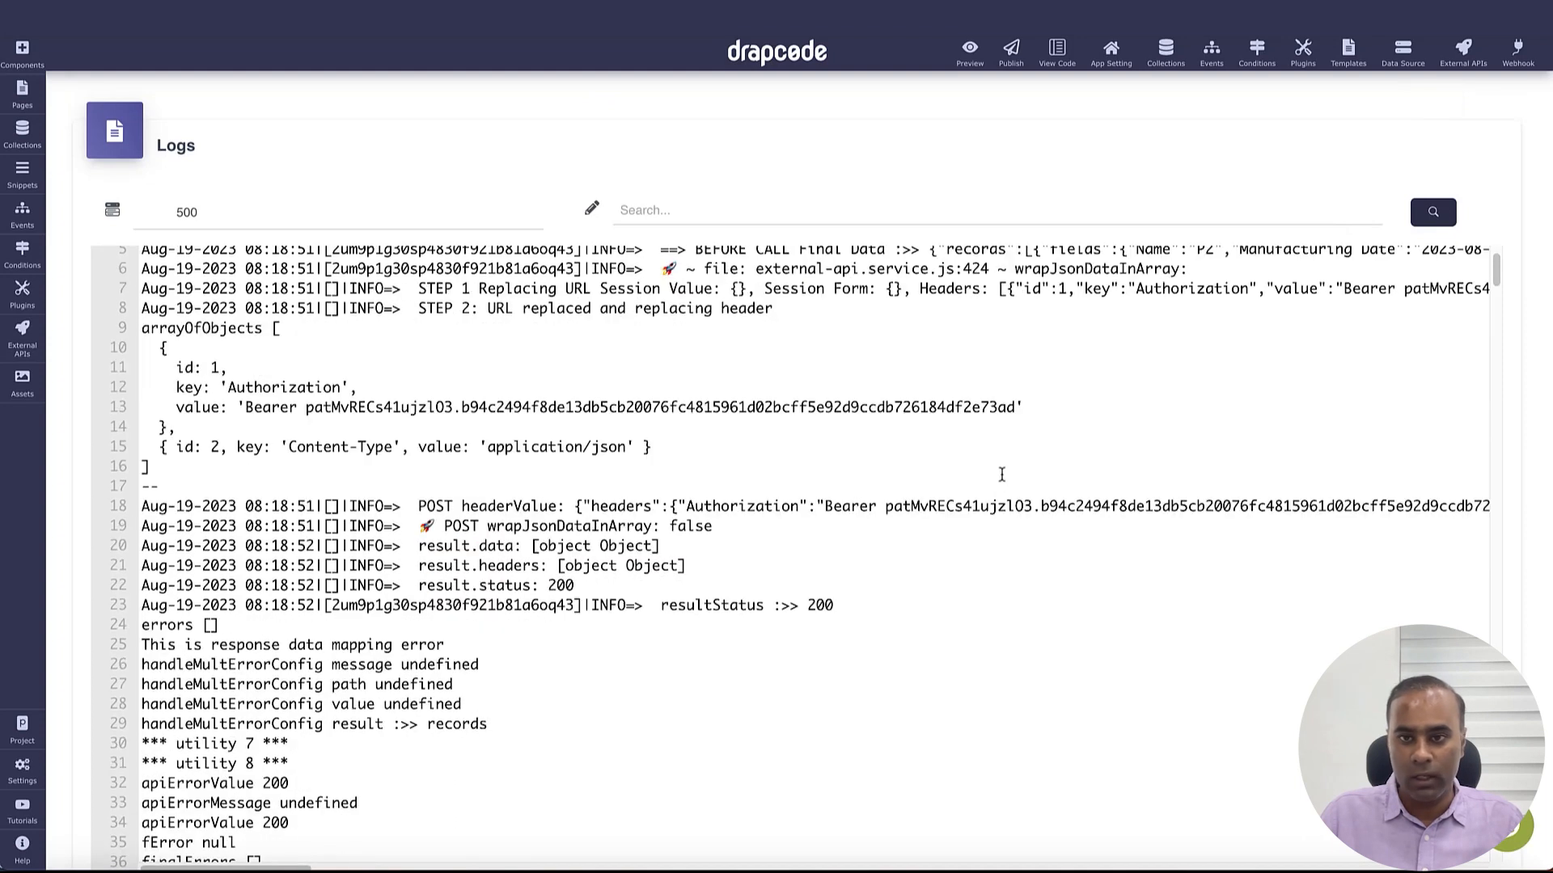
{"action": "scroll", "coordinate": [1001, 475], "scroll_direction": "down", "scroll_amount": 20}
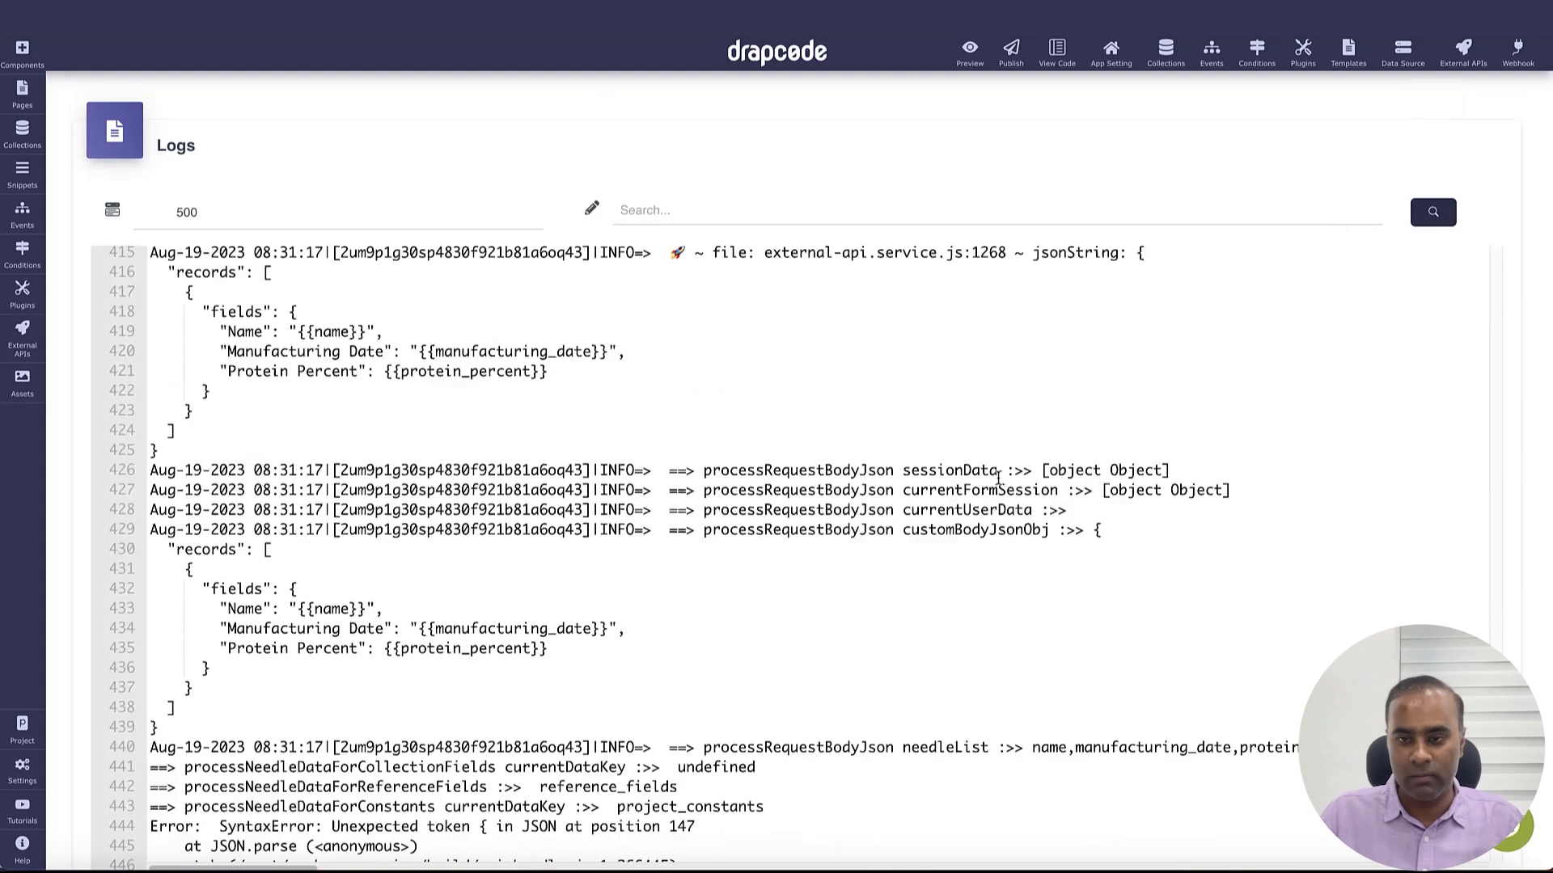
{"action": "scroll", "coordinate": [1000, 477], "scroll_direction": "down", "scroll_amount": 14}
{"action": "scroll", "coordinate": [1264, 572], "scroll_direction": "up", "scroll_amount": 3}
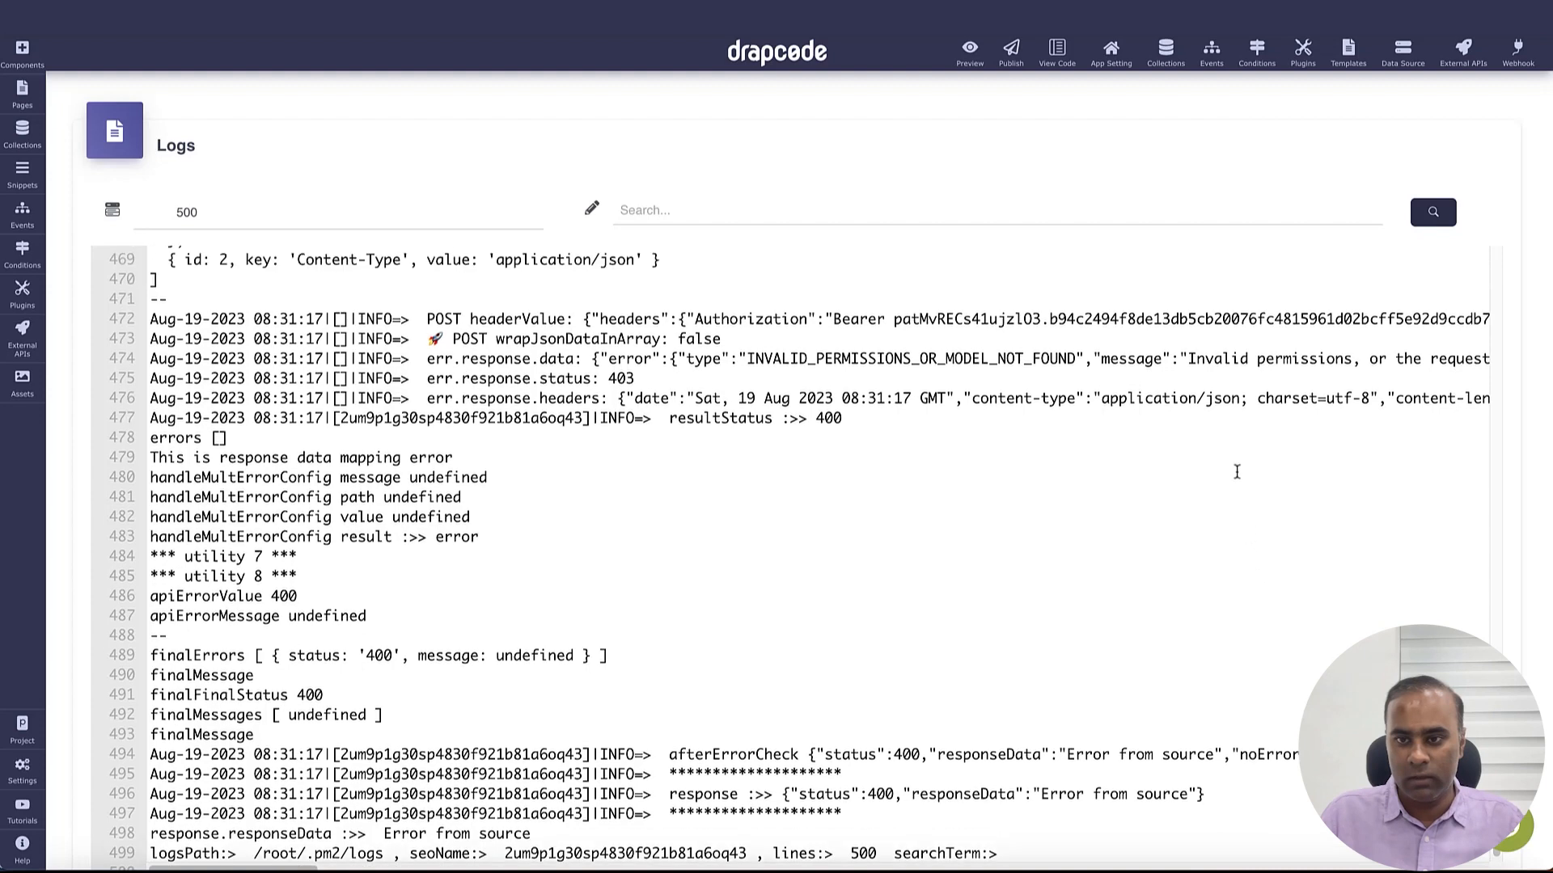
{"action": "triple_click", "coordinate": [1249, 558]}
{"action": "triple_click", "coordinate": [1201, 518]}
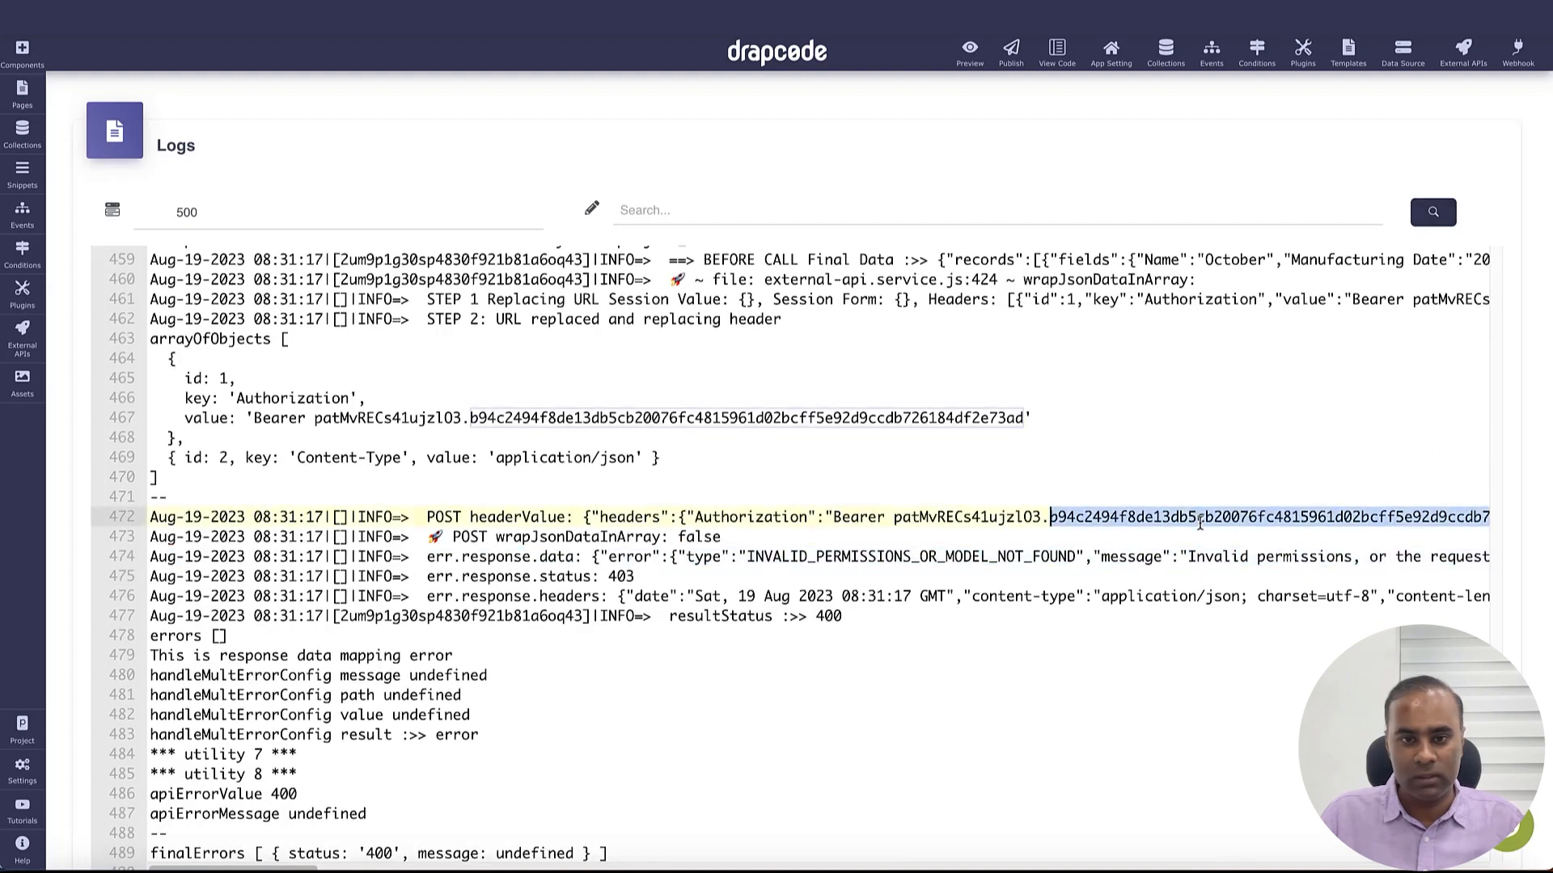
{"action": "scroll", "coordinate": [1202, 471], "scroll_direction": "up", "scroll_amount": 2}
{"action": "double_click", "coordinate": [1192, 429]}
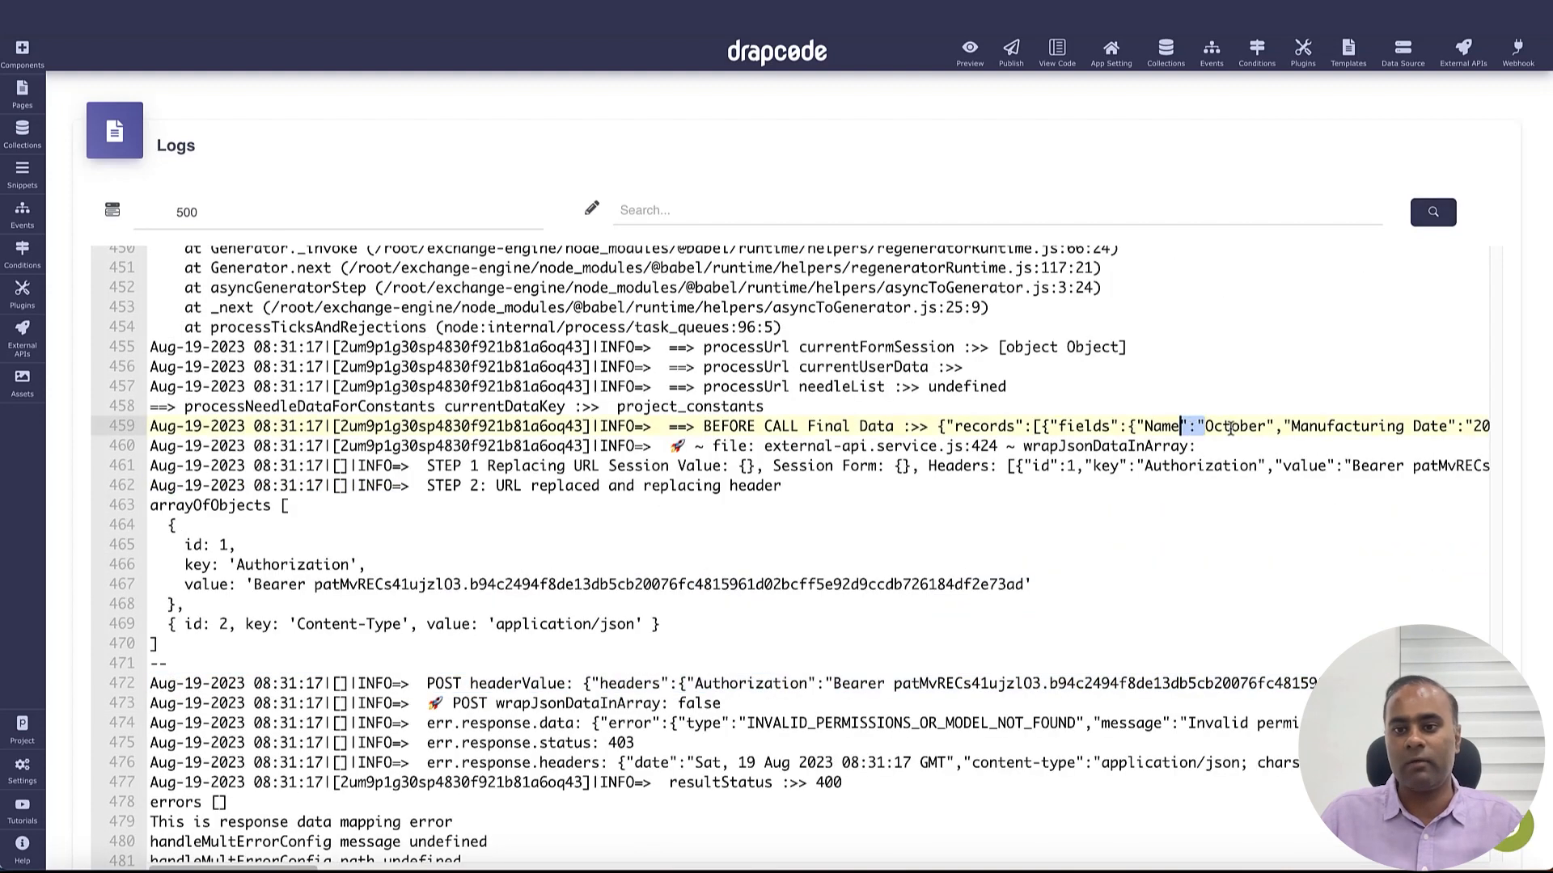
{"action": "double_click", "coordinate": [1256, 428]}
{"action": "left_click", "coordinate": [1238, 428]}
{"action": "double_click", "coordinate": [1226, 467]}
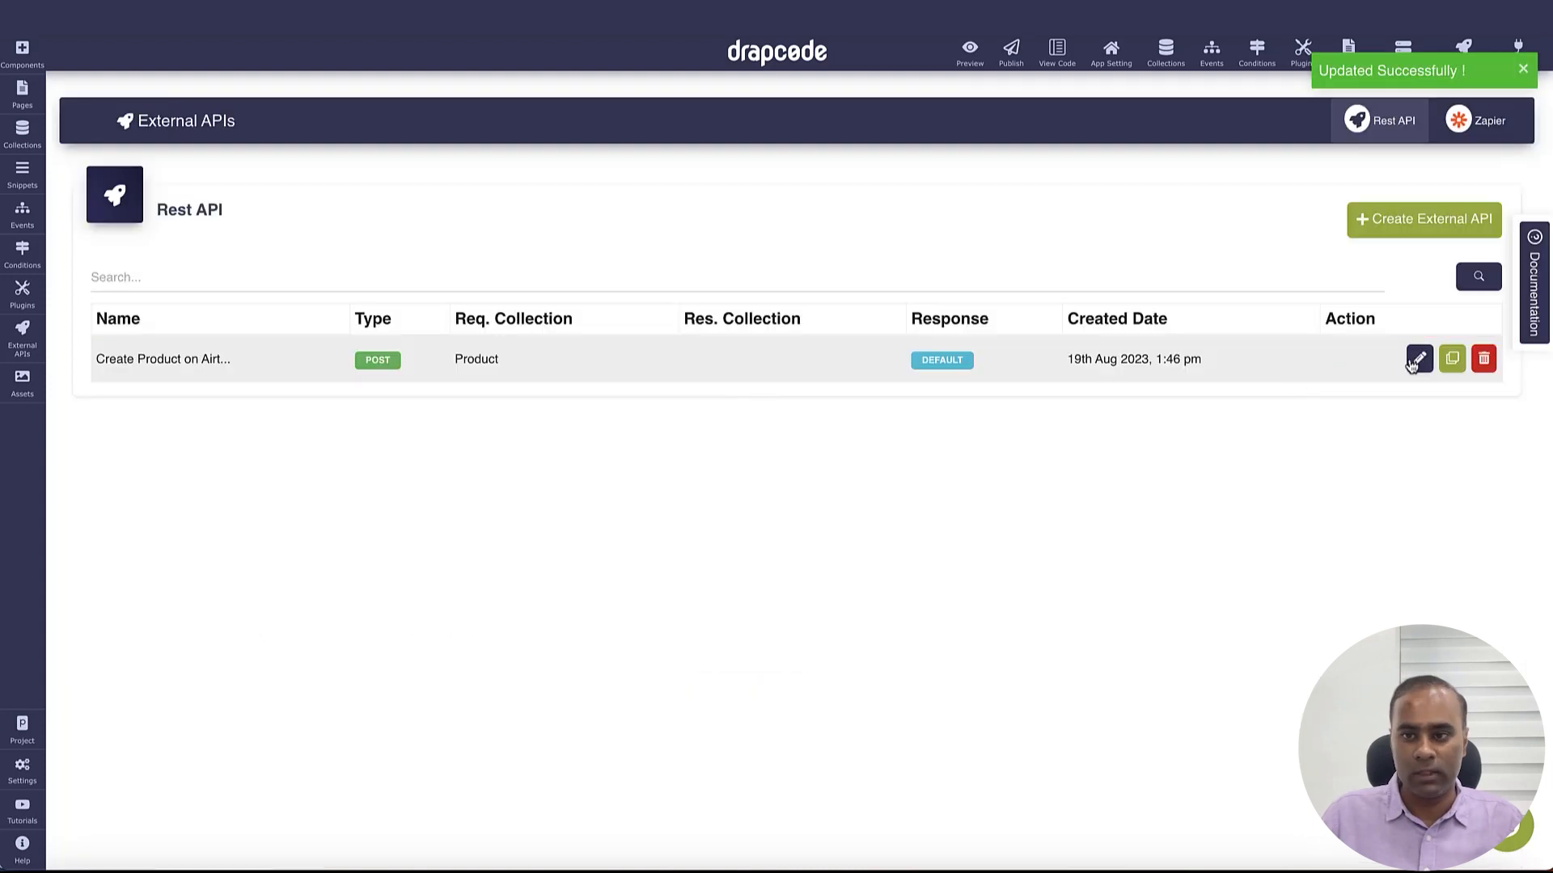
- Remove the trailing digits 4354354 after Product in the Create Product on Airtable external API's URL and save the setting
{"action": "left_click", "coordinate": [1417, 357]}
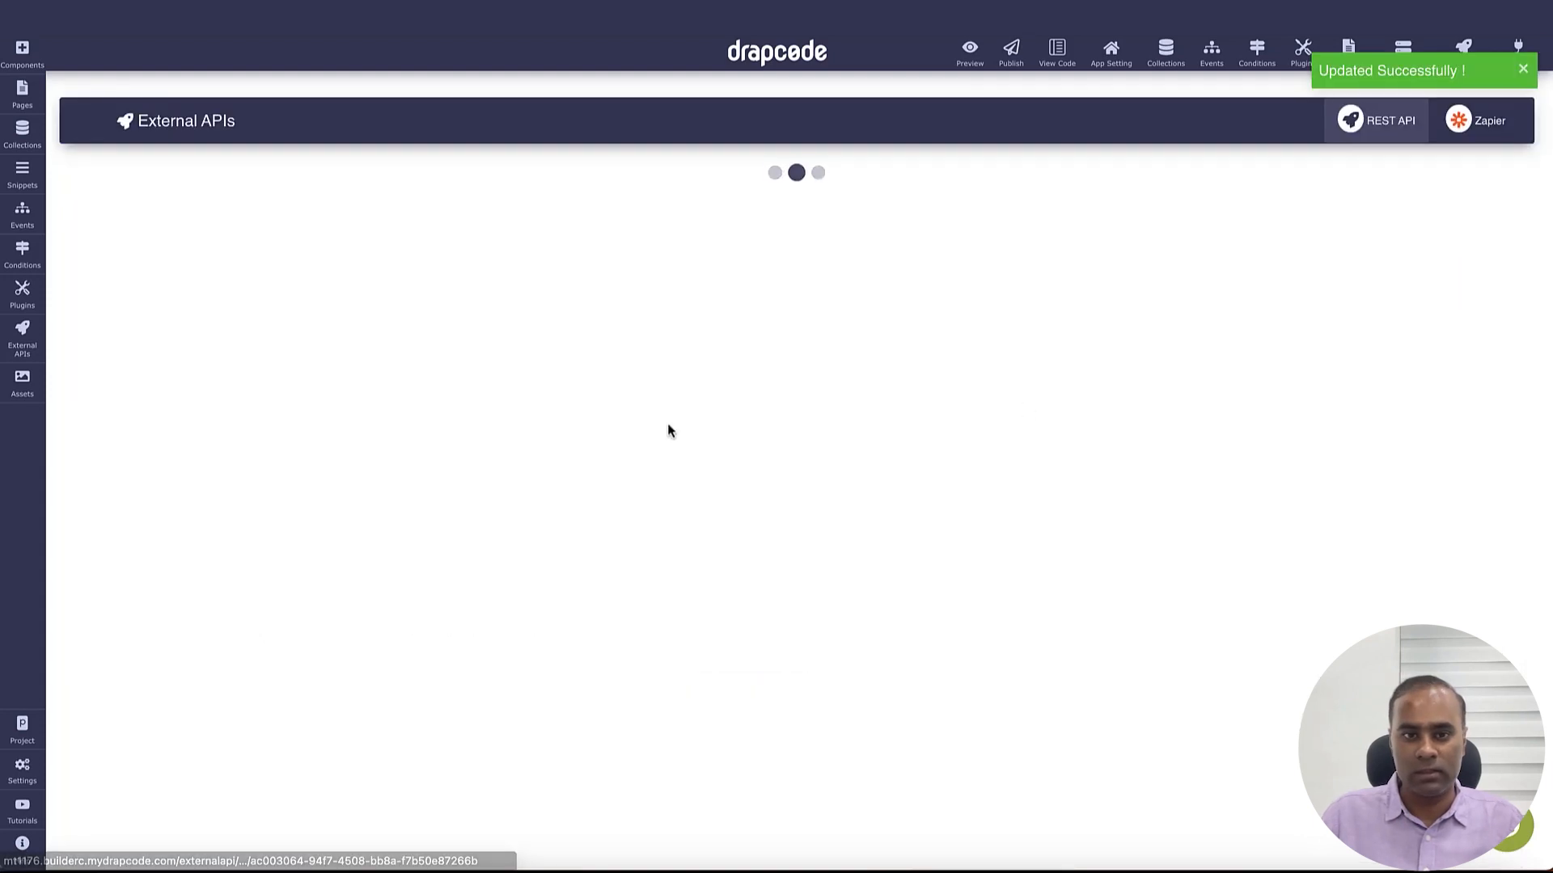
{"action": "left_click", "coordinate": [480, 424]}
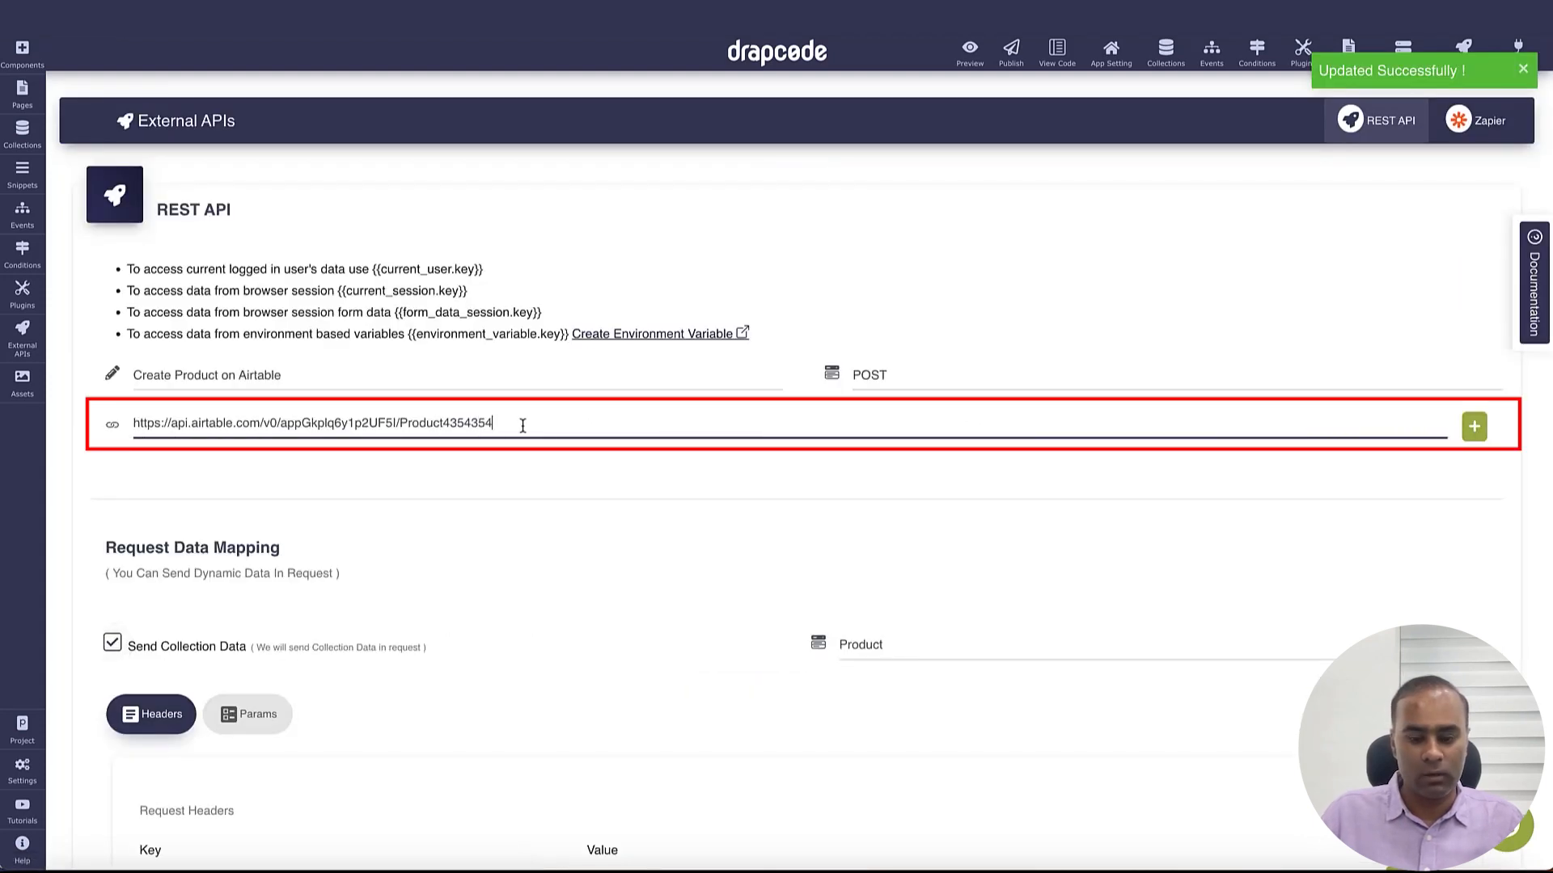
{"action": "key", "text": "BackSpace"}
{"action": "key", "text": "BackSpace"}
{"action": "key", "text": "BackSpace"}
{"action": "key", "text": "BackSpace"}
{"action": "key", "text": "BackSpace"}
{"action": "key", "text": "BackSpace"}
{"action": "key", "text": "BackSpace"}
{"action": "scroll", "coordinate": [426, 450], "scroll_direction": "down", "scroll_amount": 5}
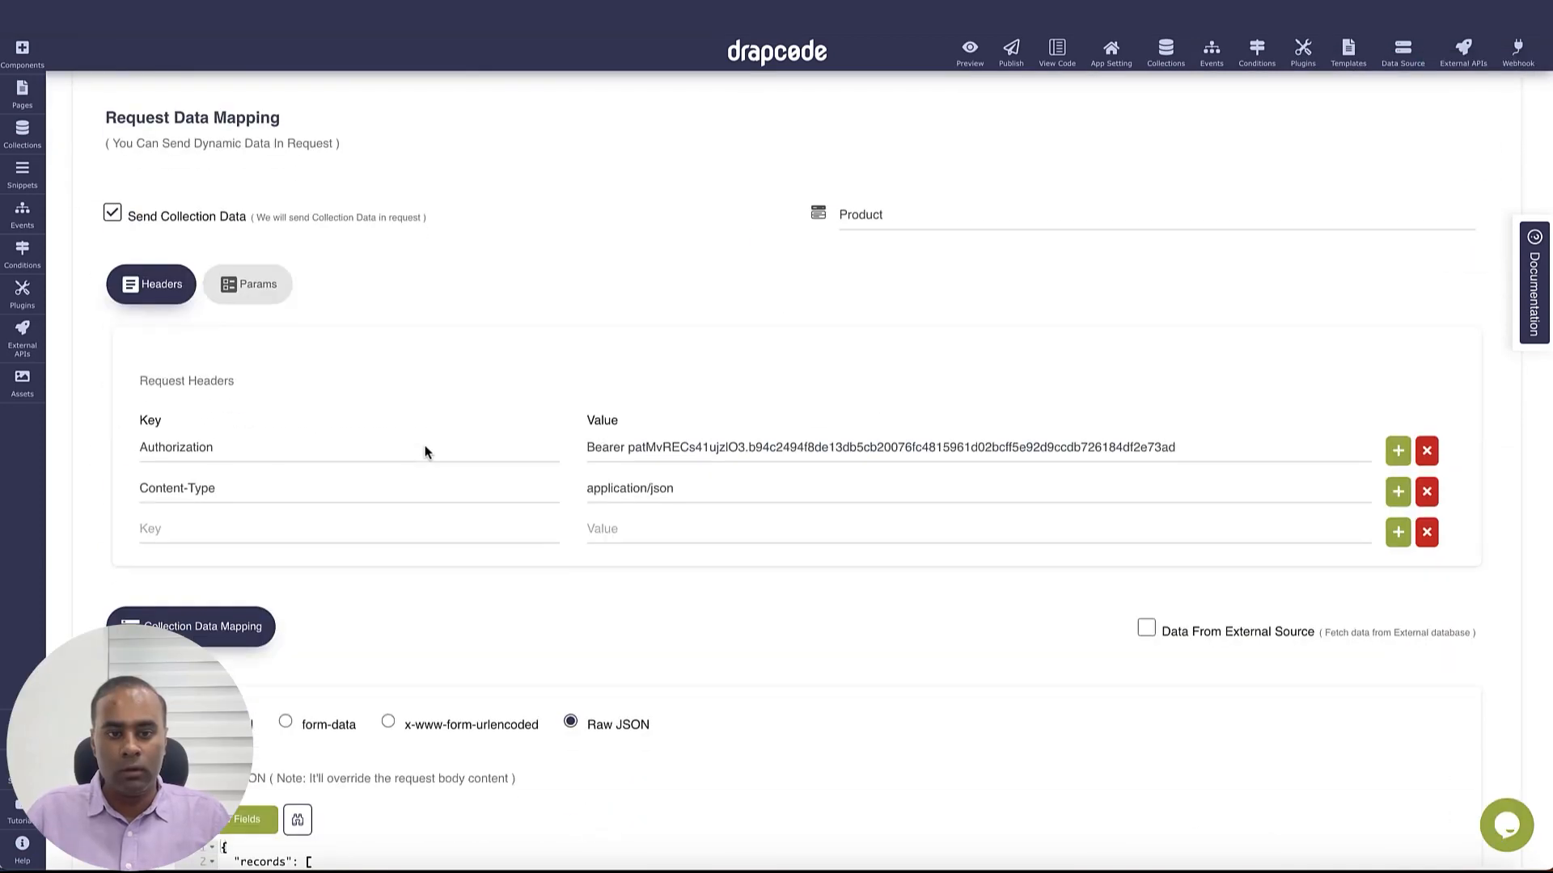
{"action": "scroll", "coordinate": [426, 451], "scroll_direction": "down", "scroll_amount": 8}
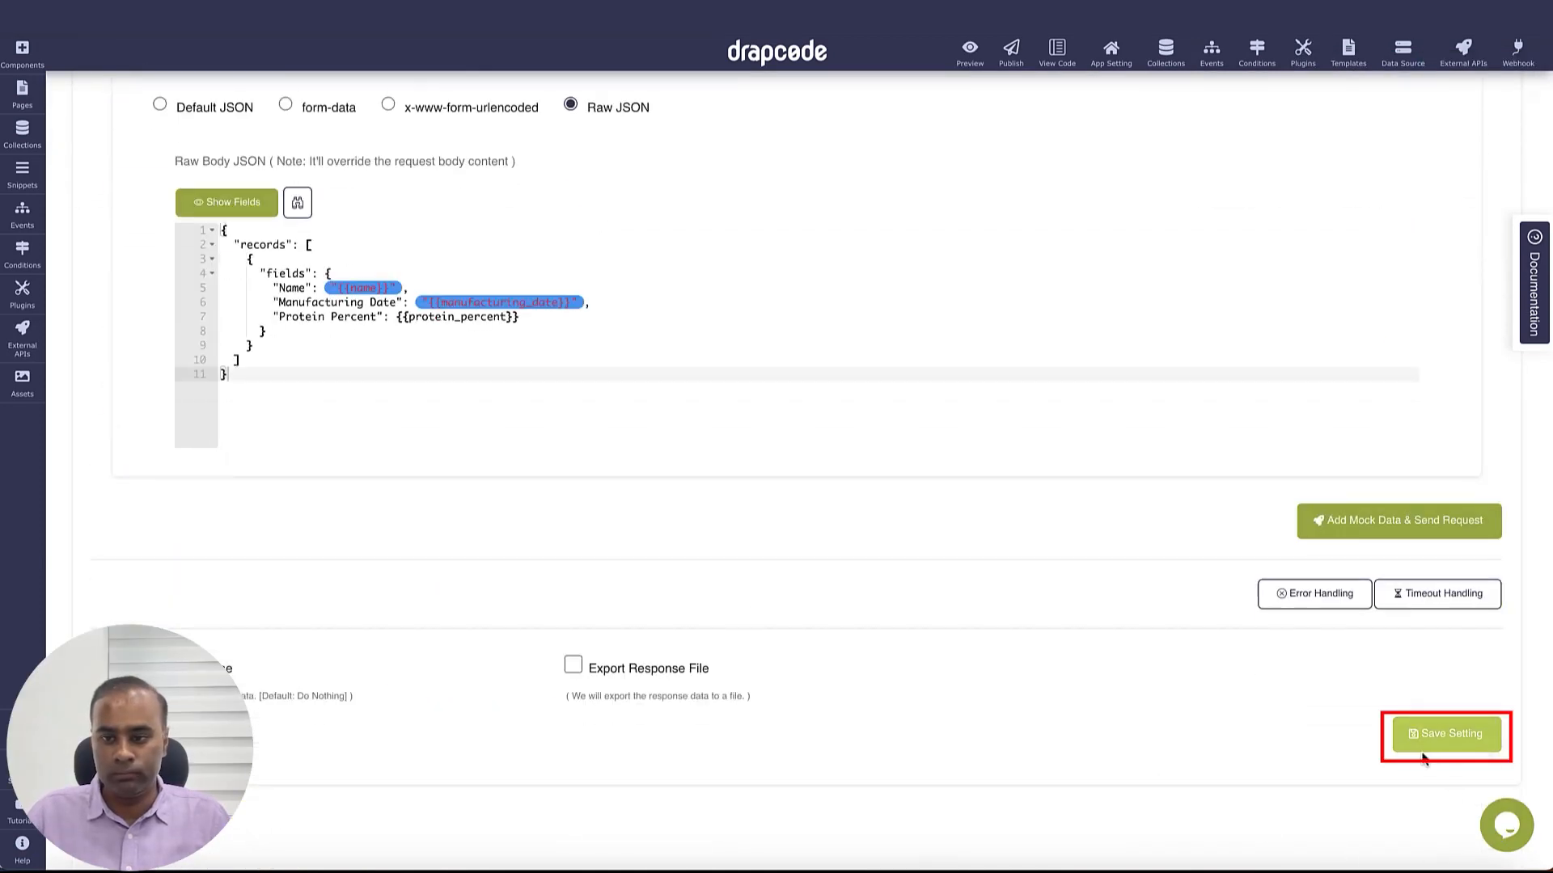
{"action": "left_click", "coordinate": [1422, 752]}
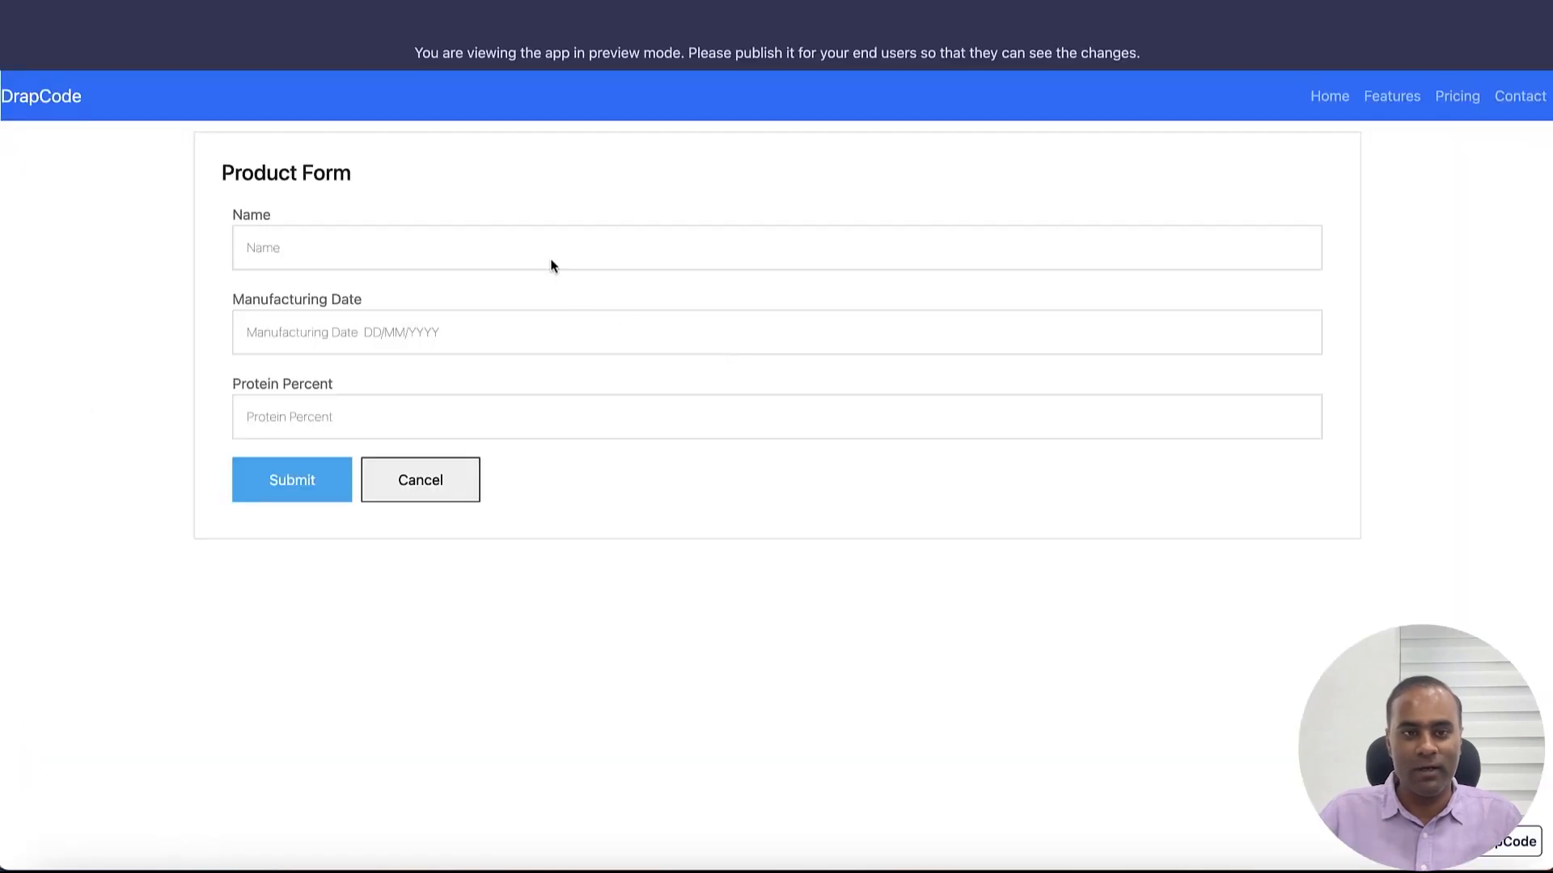
- Submit the previewed Product Form with name November, manufacturing date 26/08/2023 and protein percent 66
{"action": "left_click", "coordinate": [547, 246]}
{"action": "type", "text": "Novem"}
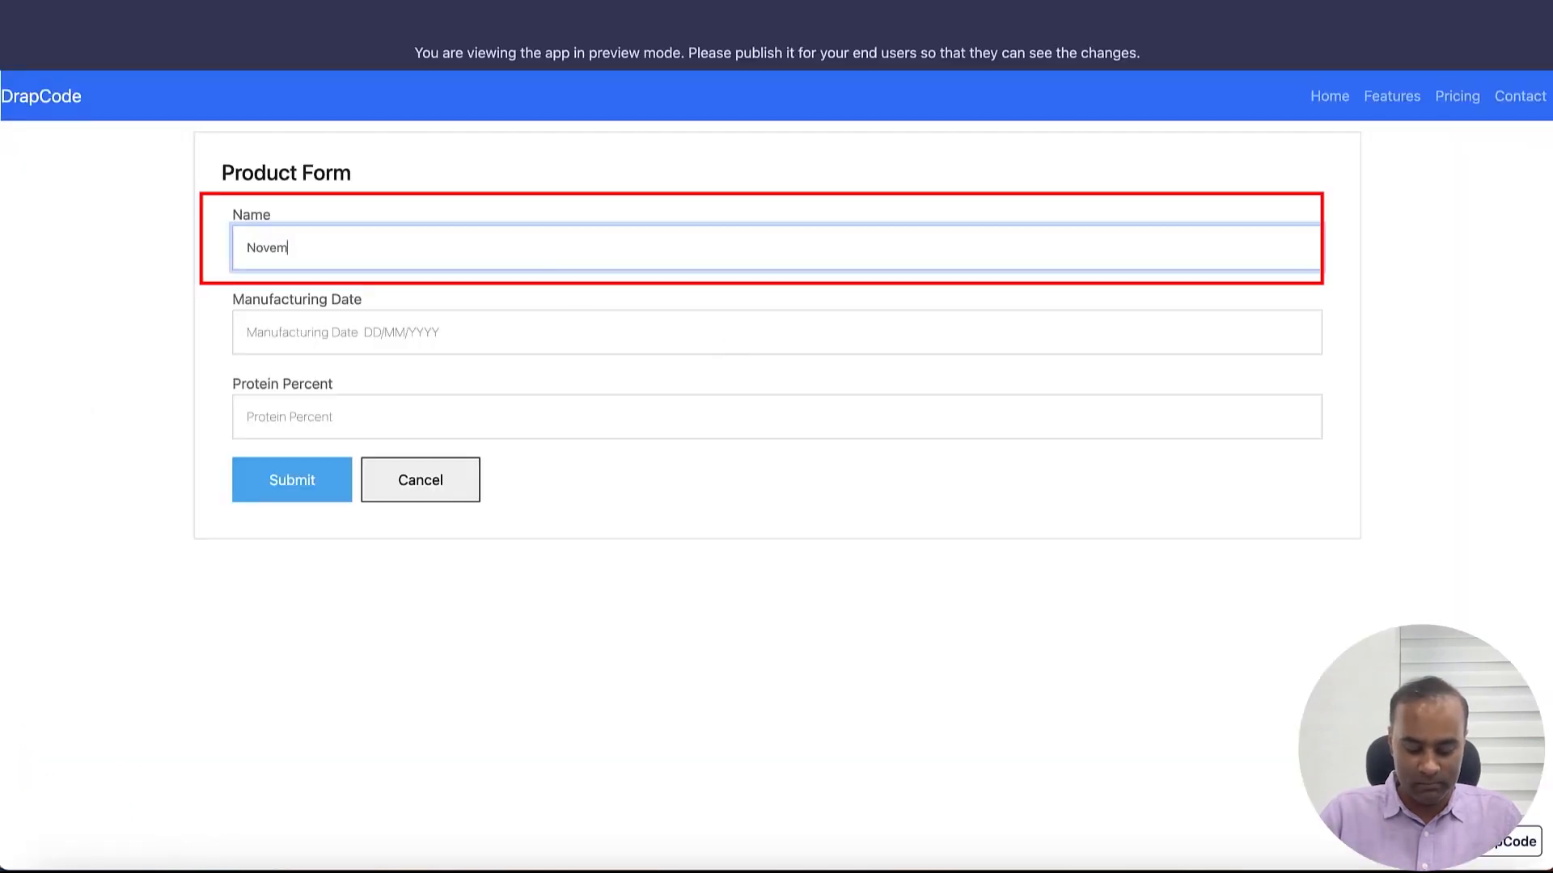
{"action": "type", "text": "ber"}
{"action": "key", "text": "Tab"}
{"action": "left_click", "coordinate": [489, 437]}
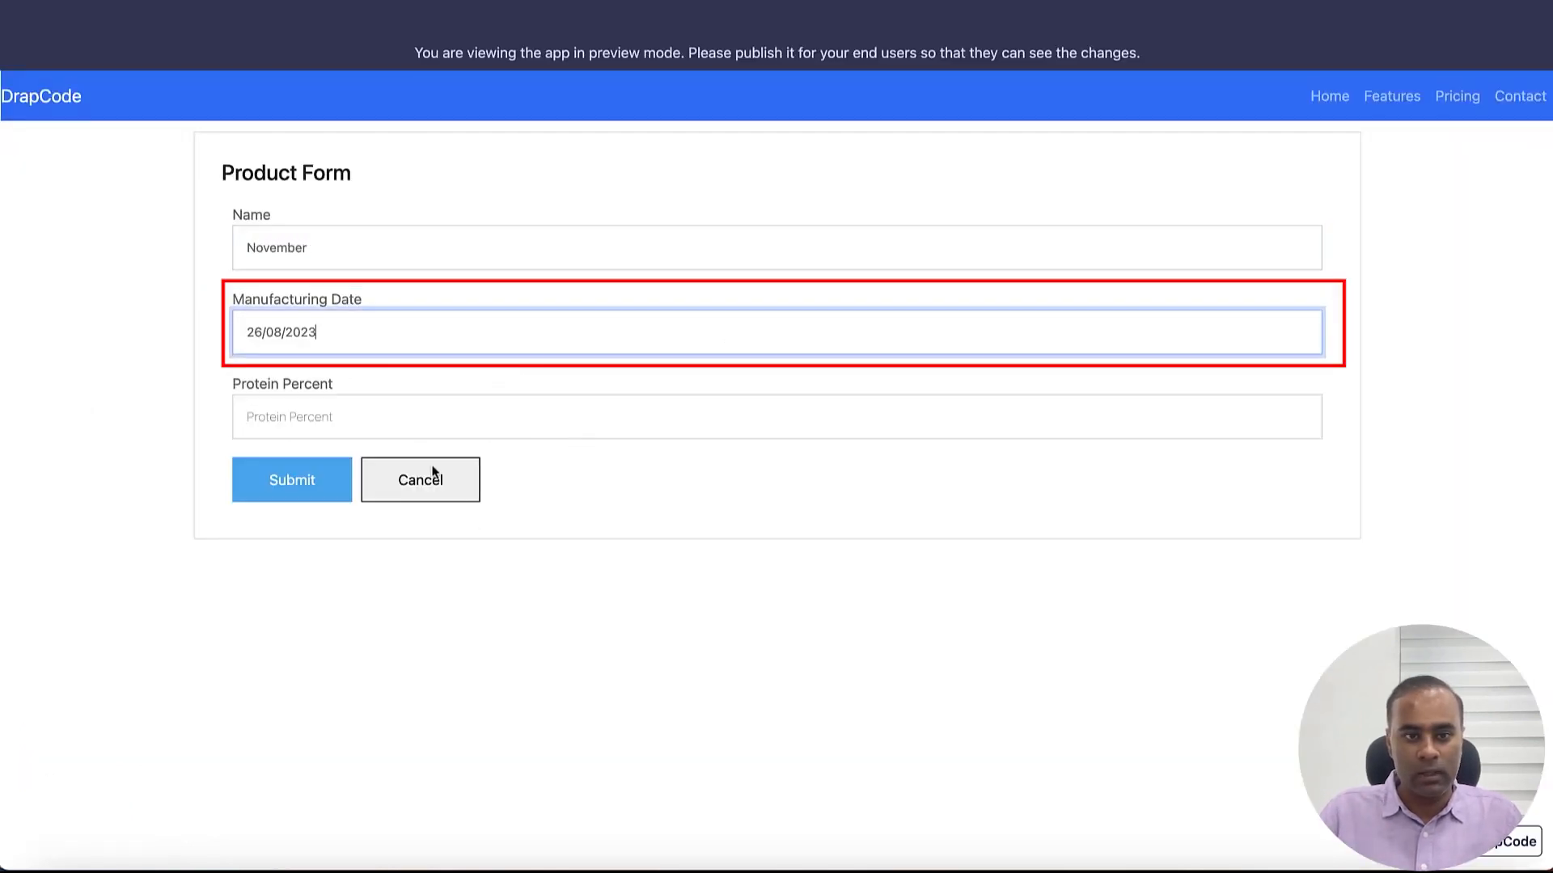
{"action": "left_click", "coordinate": [406, 426]}
{"action": "type", "text": "45"}
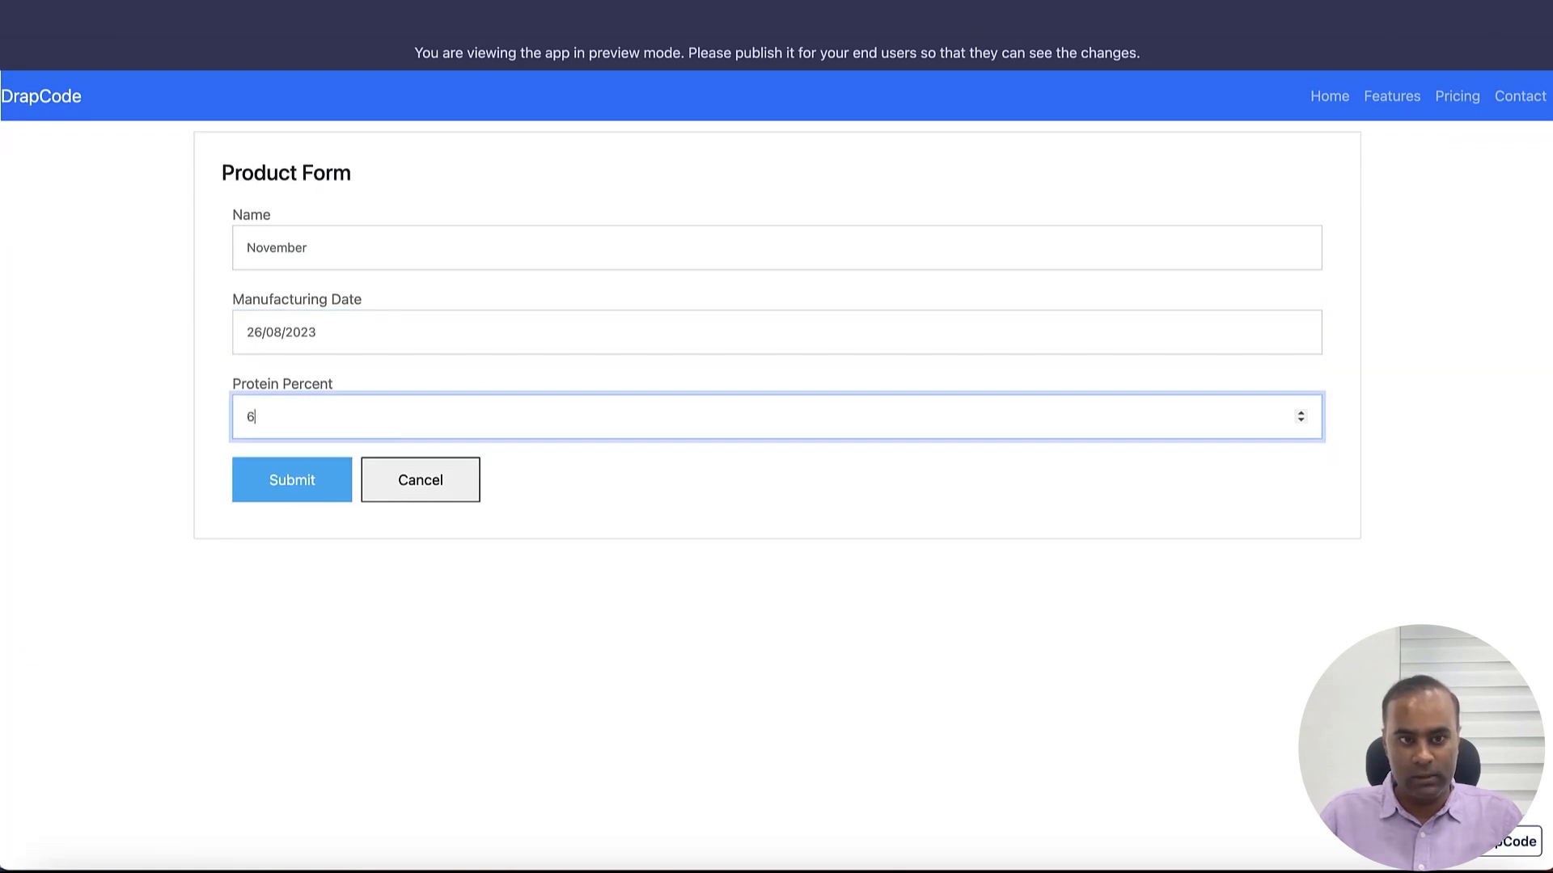
{"action": "left_click", "coordinate": [309, 472]}
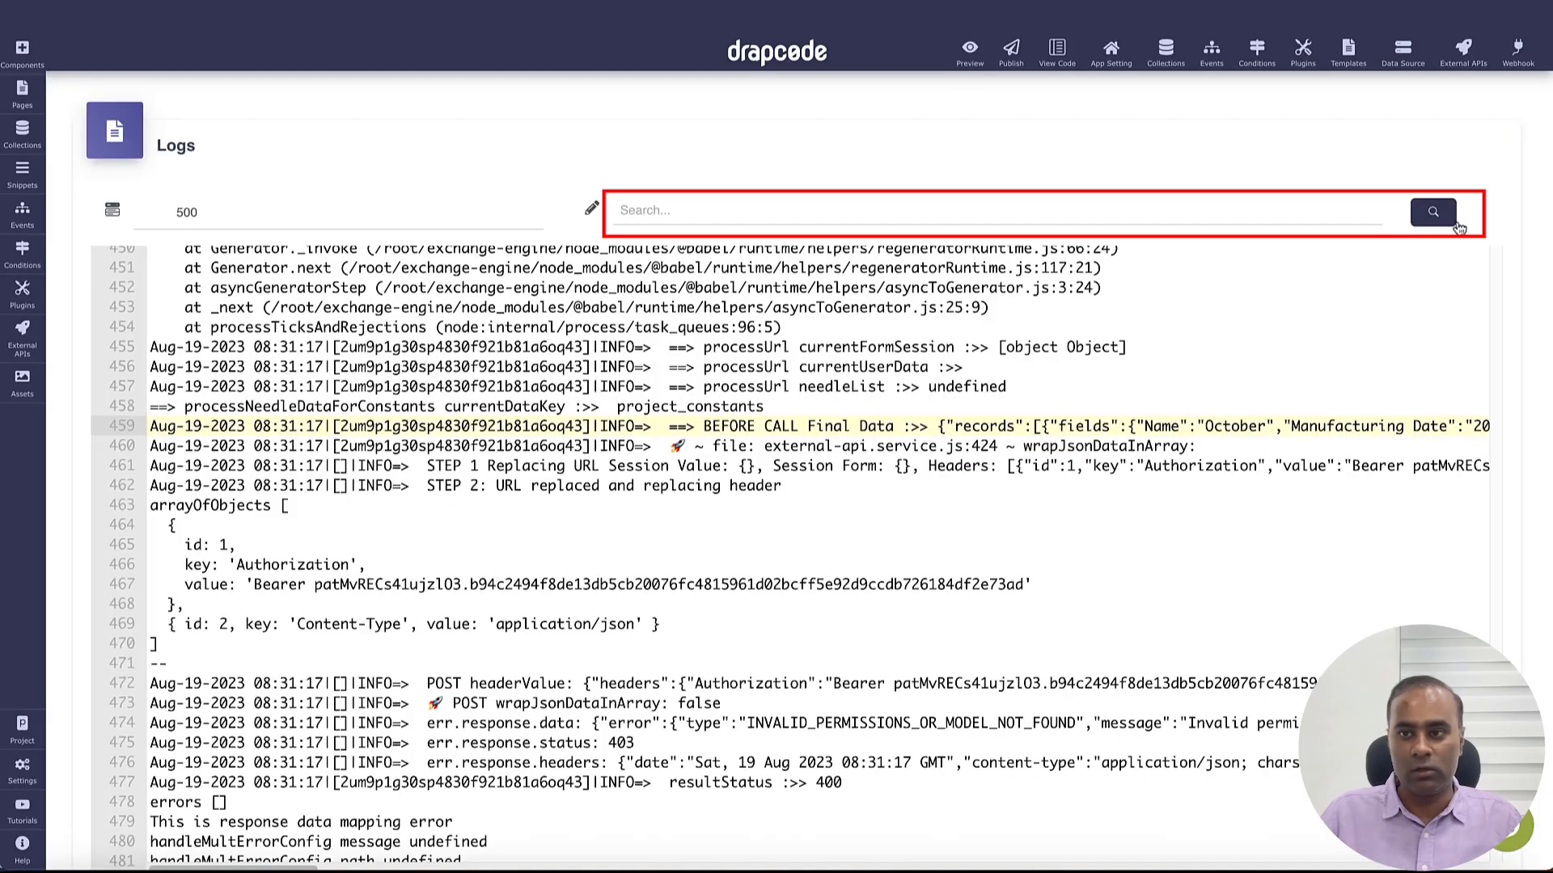
- Reload the 500 project log lines and examine the final request data and headers of the November submission
{"action": "left_click", "coordinate": [1452, 224]}
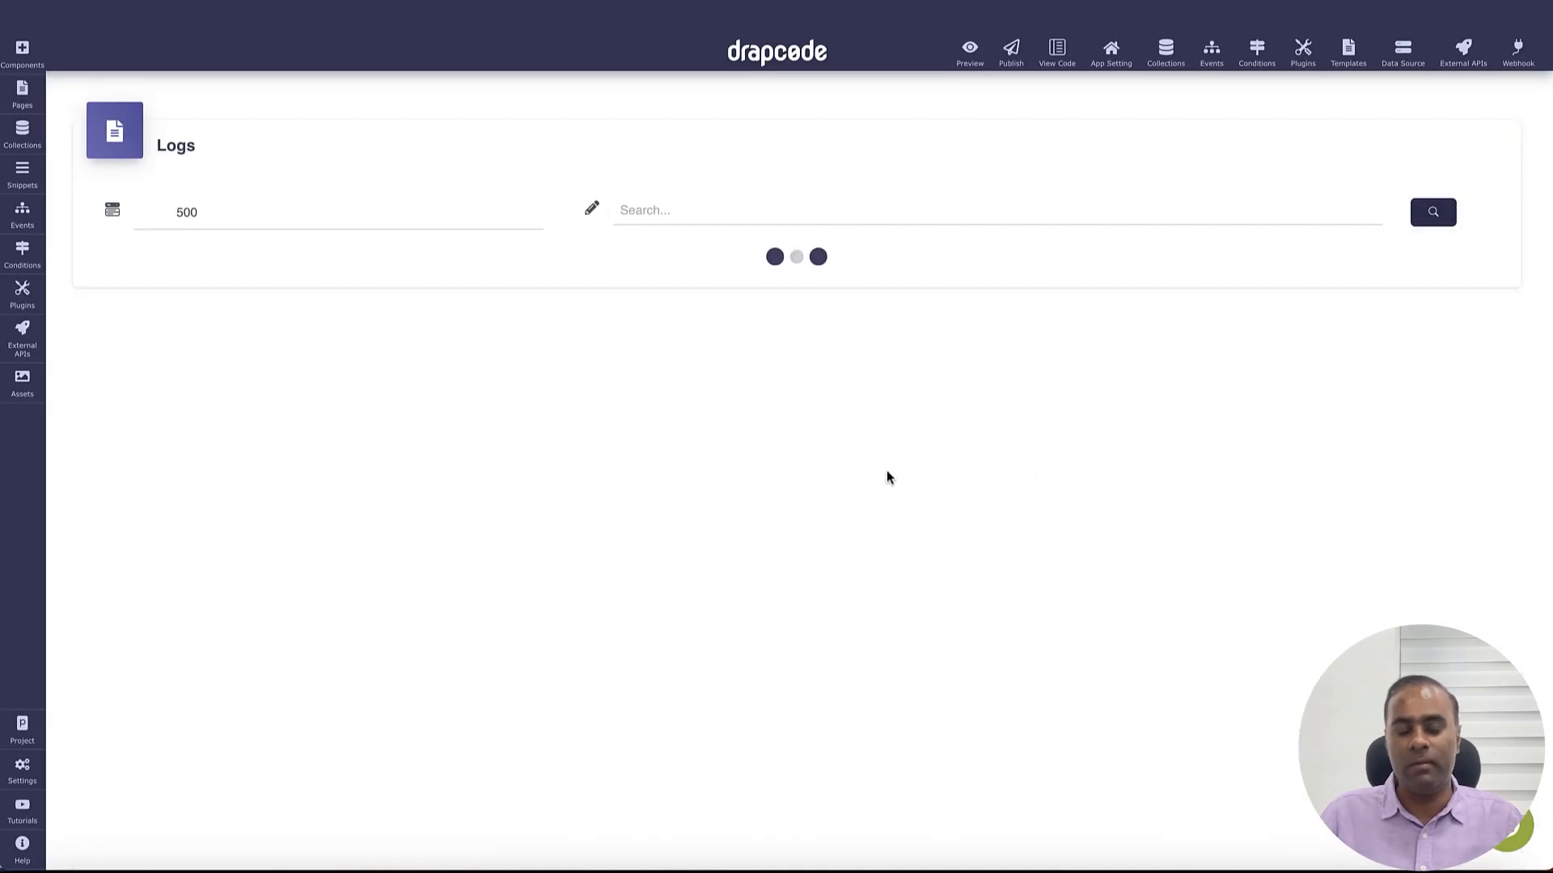
{"action": "scroll", "coordinate": [885, 485], "scroll_direction": "down", "scroll_amount": 10}
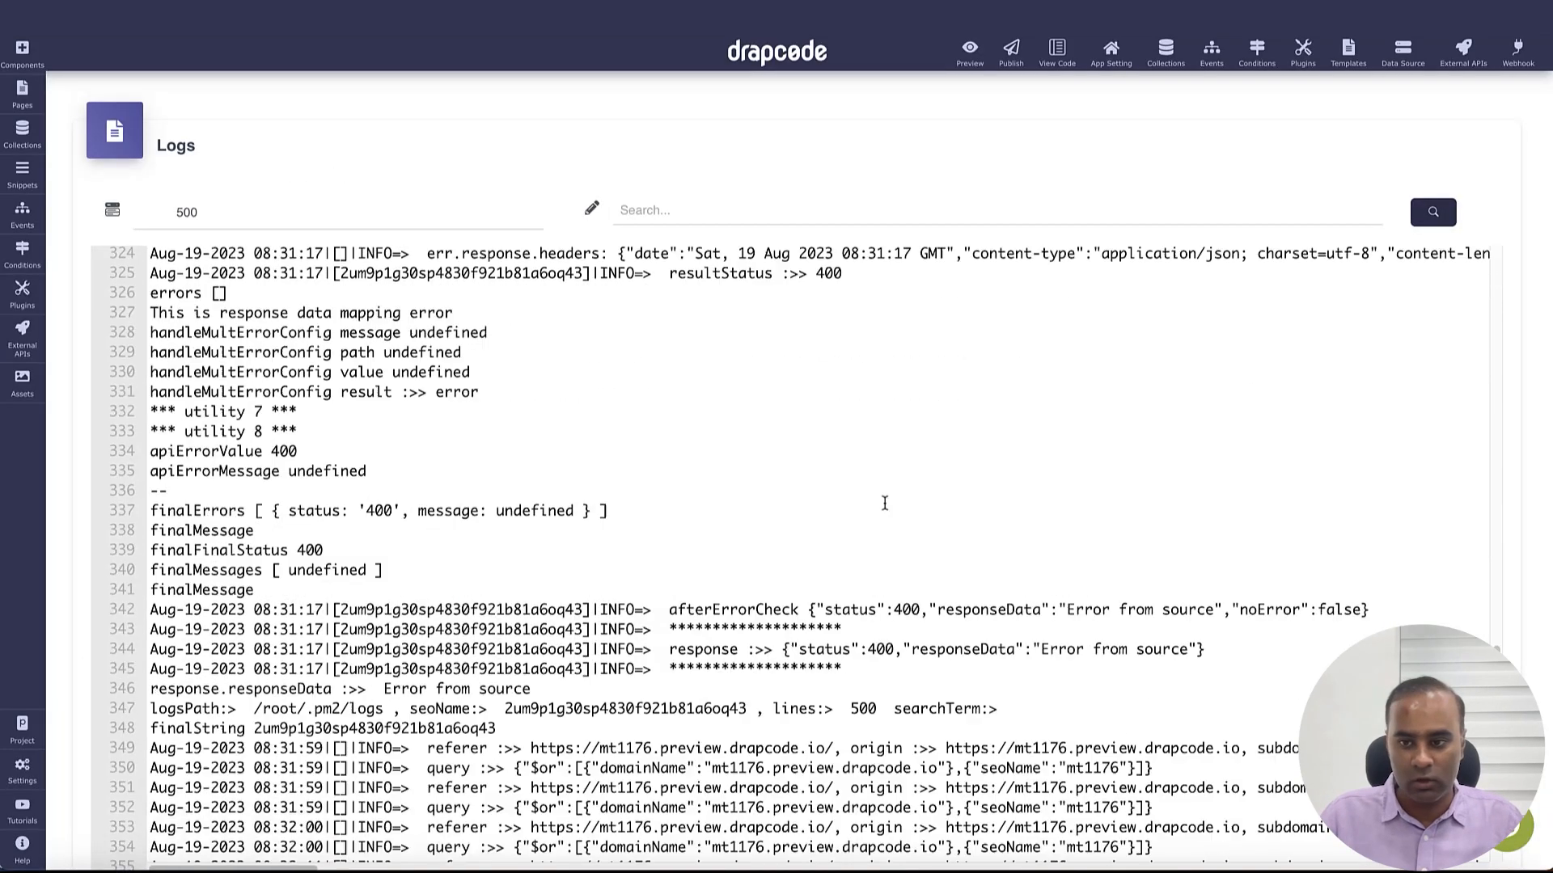
{"action": "scroll", "coordinate": [885, 503], "scroll_direction": "down", "scroll_amount": 15}
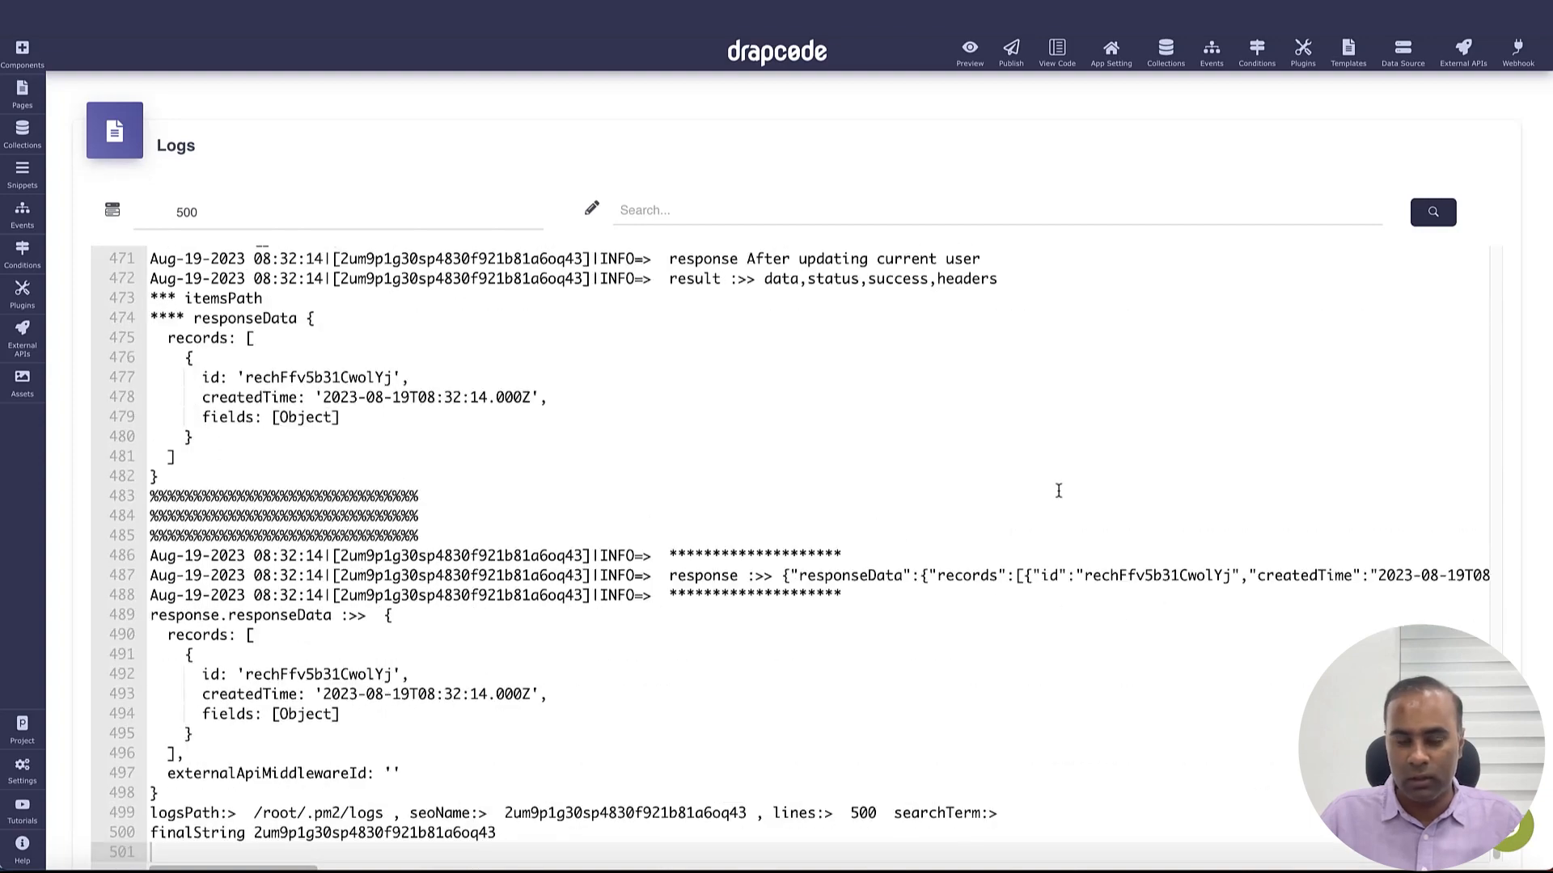
{"action": "scroll", "coordinate": [1058, 491], "scroll_direction": "up", "scroll_amount": 8}
{"action": "double_click", "coordinate": [1176, 465]}
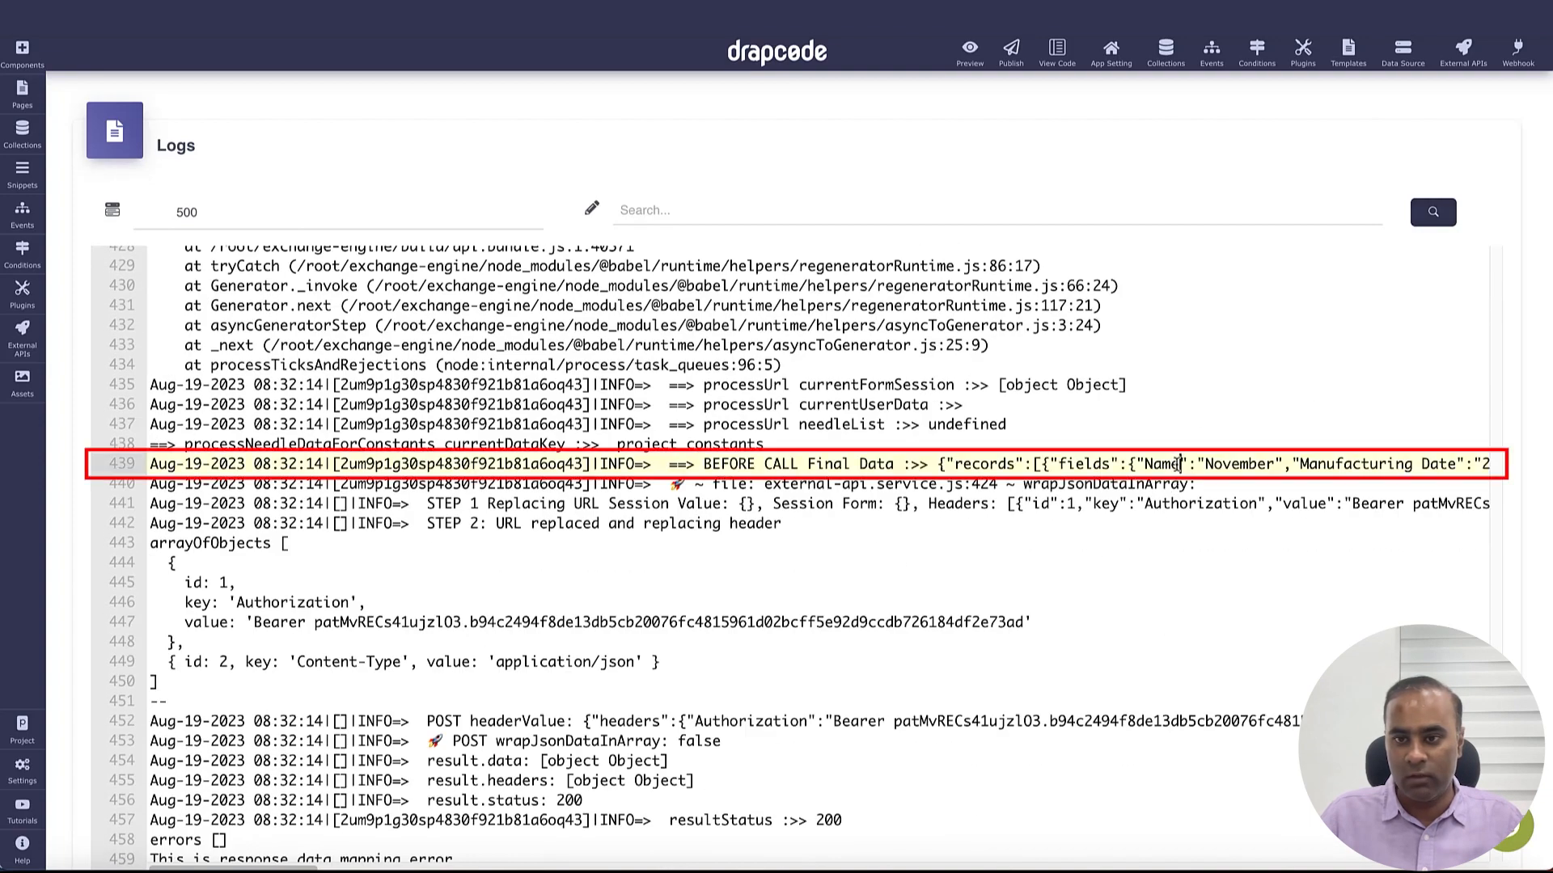
{"action": "double_click", "coordinate": [1228, 465]}
{"action": "left_click", "coordinate": [1230, 504]}
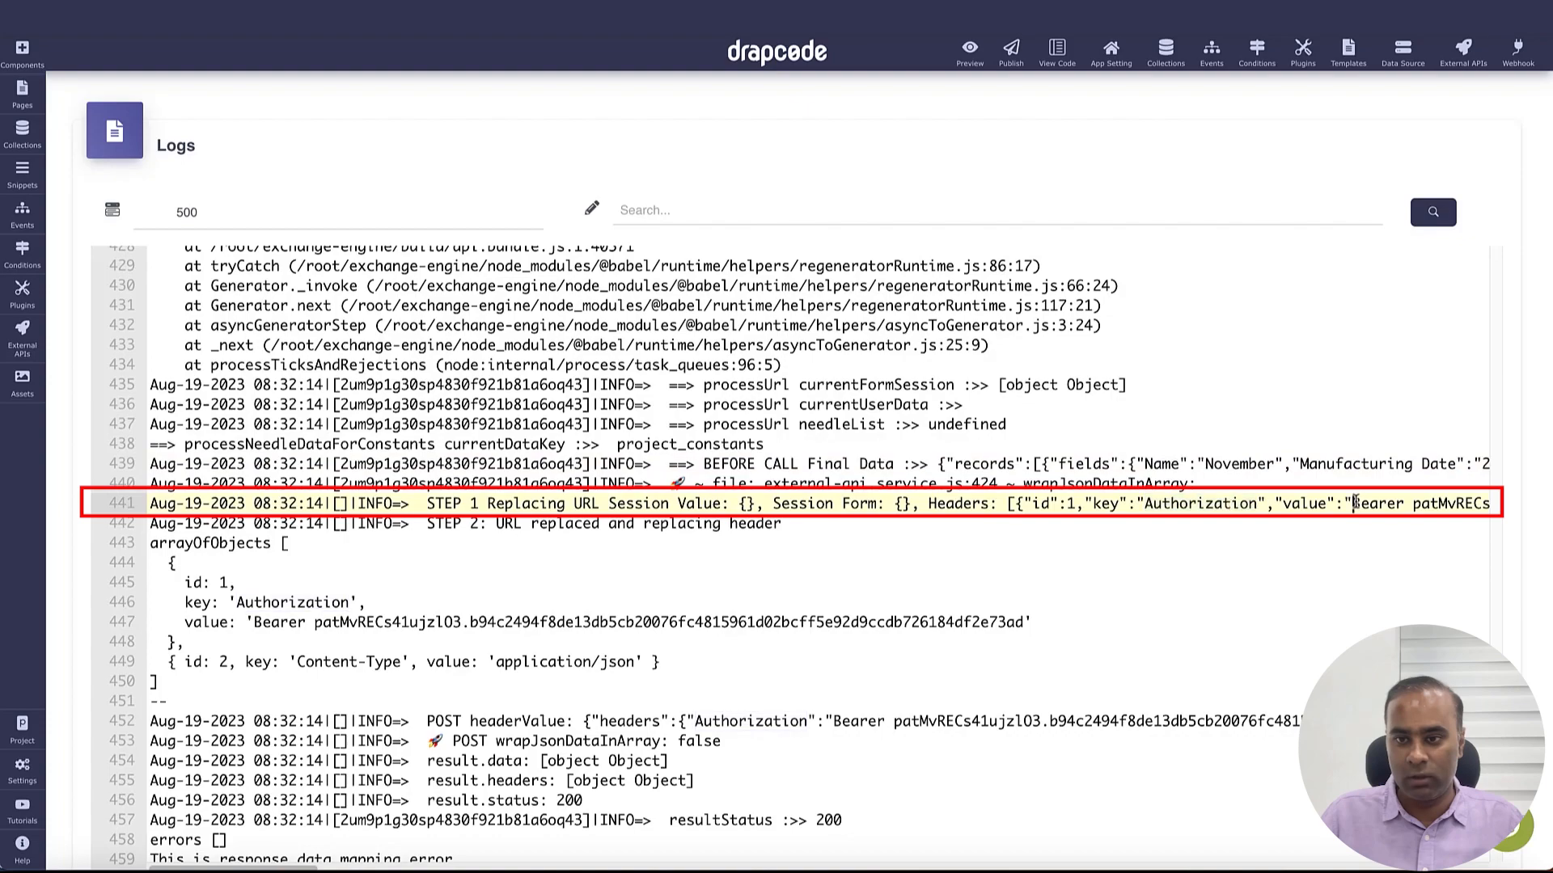
{"action": "left_click", "coordinate": [1132, 465]}
{"action": "scroll", "coordinate": [1130, 462], "scroll_direction": "right", "scroll_amount": 10}
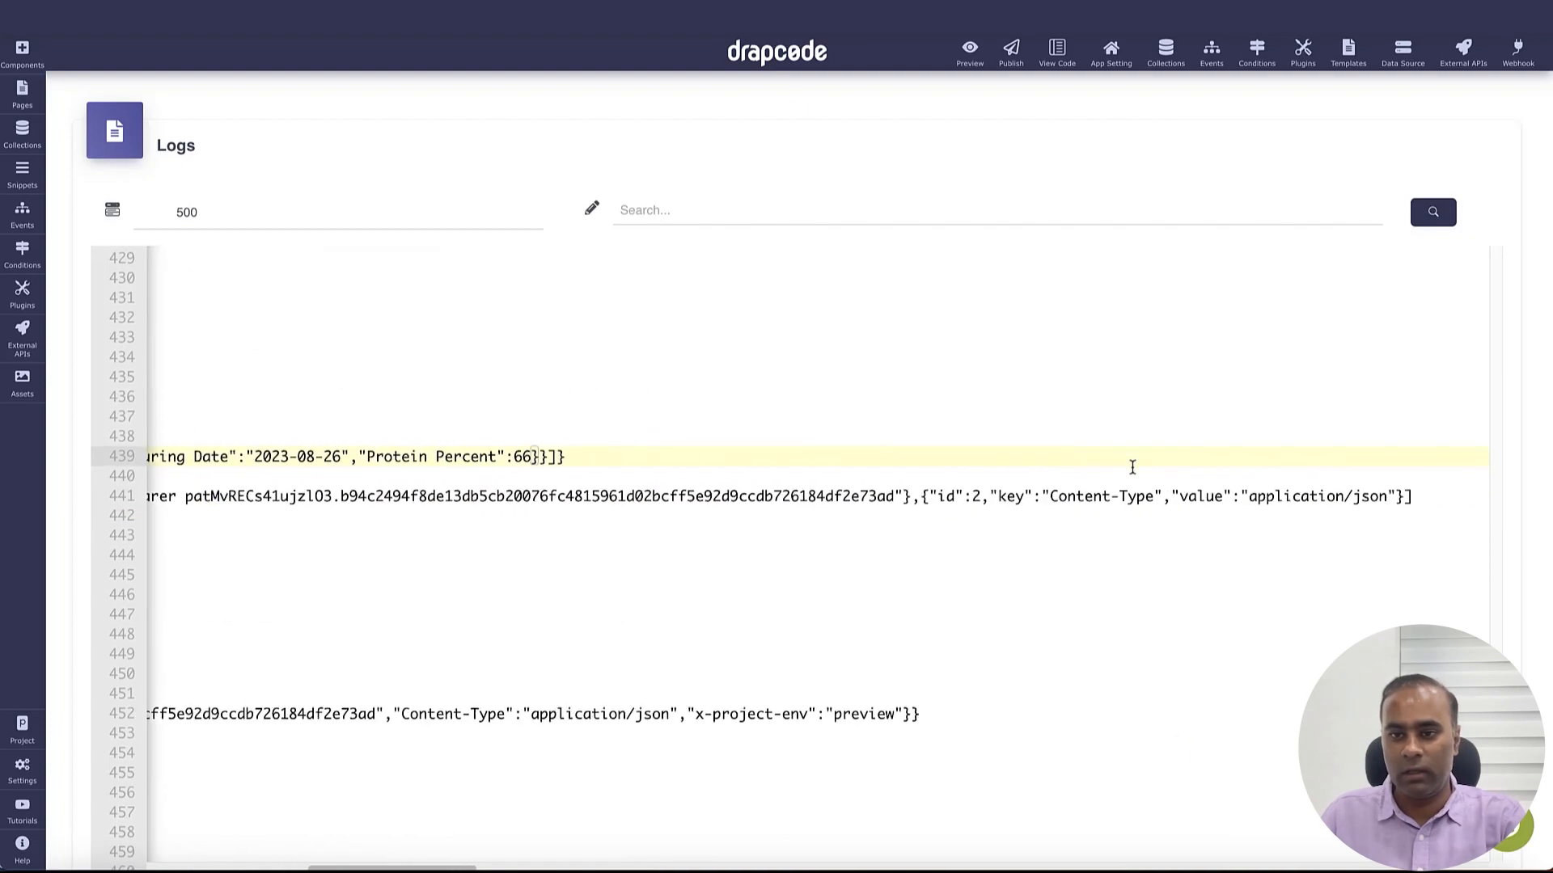
- Examine the result status and the returned records in the response entry of the November call
{"action": "scroll", "coordinate": [1130, 463], "scroll_direction": "left", "scroll_amount": 10}
{"action": "scroll", "coordinate": [967, 492], "scroll_direction": "down", "scroll_amount": 1}
{"action": "scroll", "coordinate": [966, 492], "scroll_direction": "down", "scroll_amount": 7}
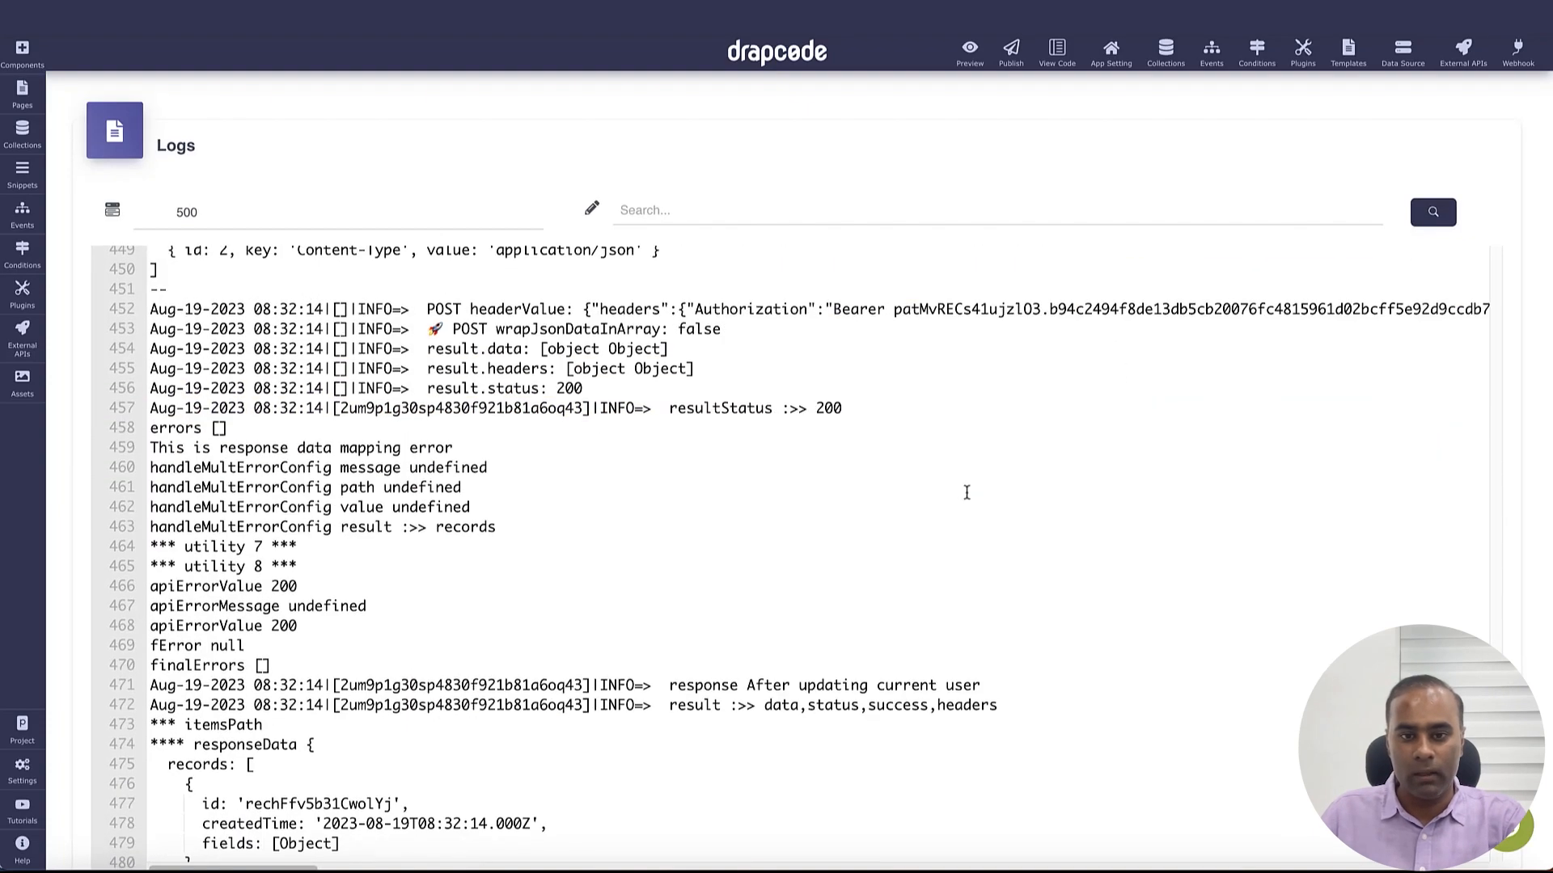
{"action": "scroll", "coordinate": [837, 681], "scroll_direction": "down", "scroll_amount": 8}
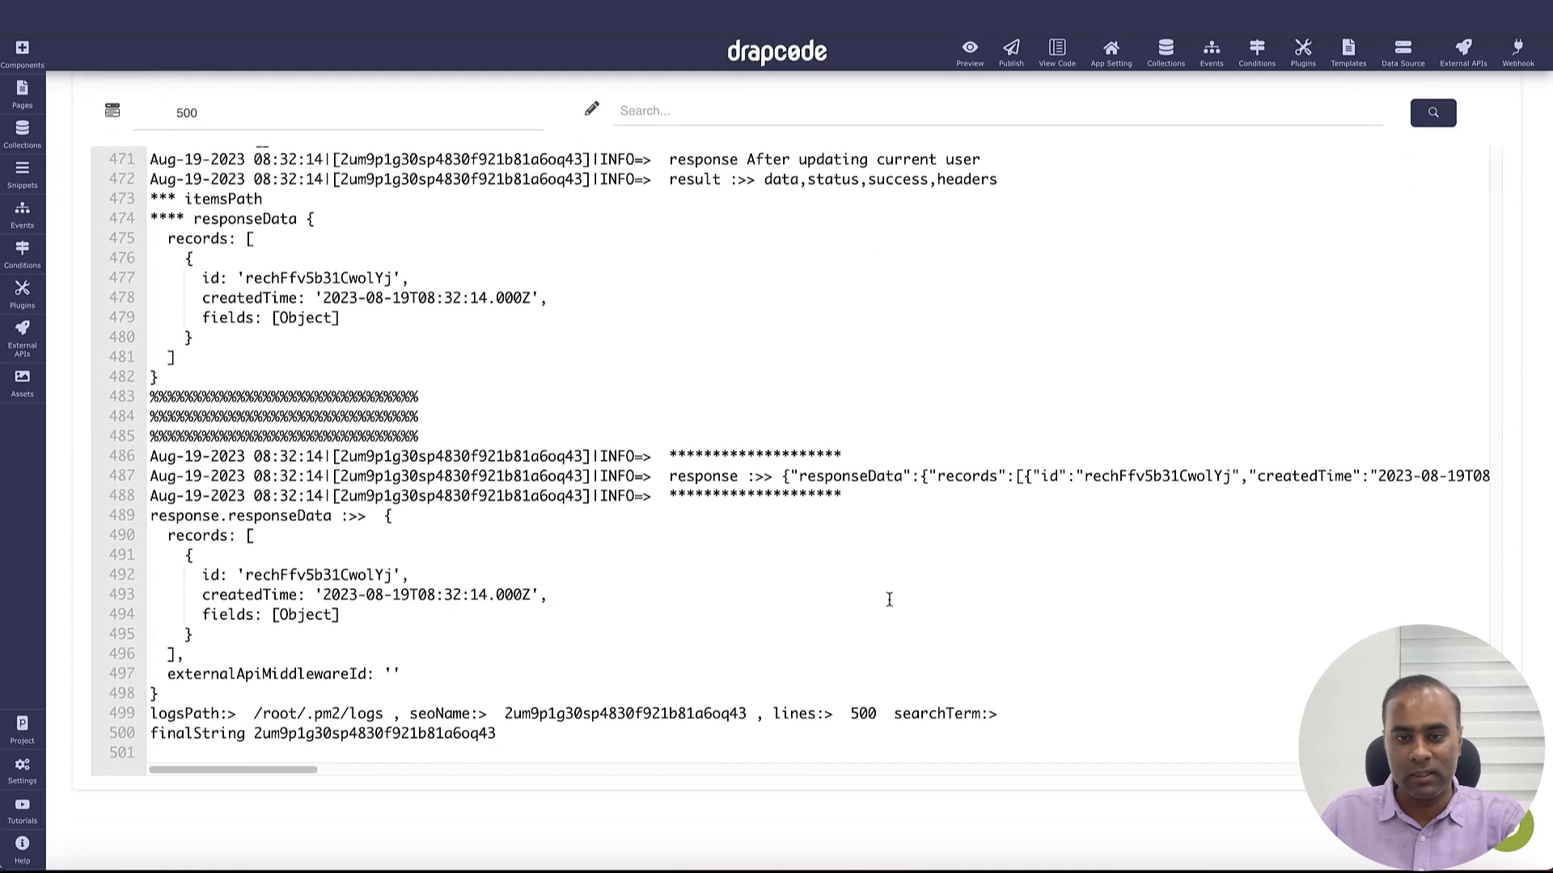
{"action": "double_click", "coordinate": [967, 477]}
{"action": "scroll", "coordinate": [1059, 554], "scroll_direction": "right", "scroll_amount": 8}
{"action": "scroll", "coordinate": [1059, 554], "scroll_direction": "up", "scroll_amount": 1}
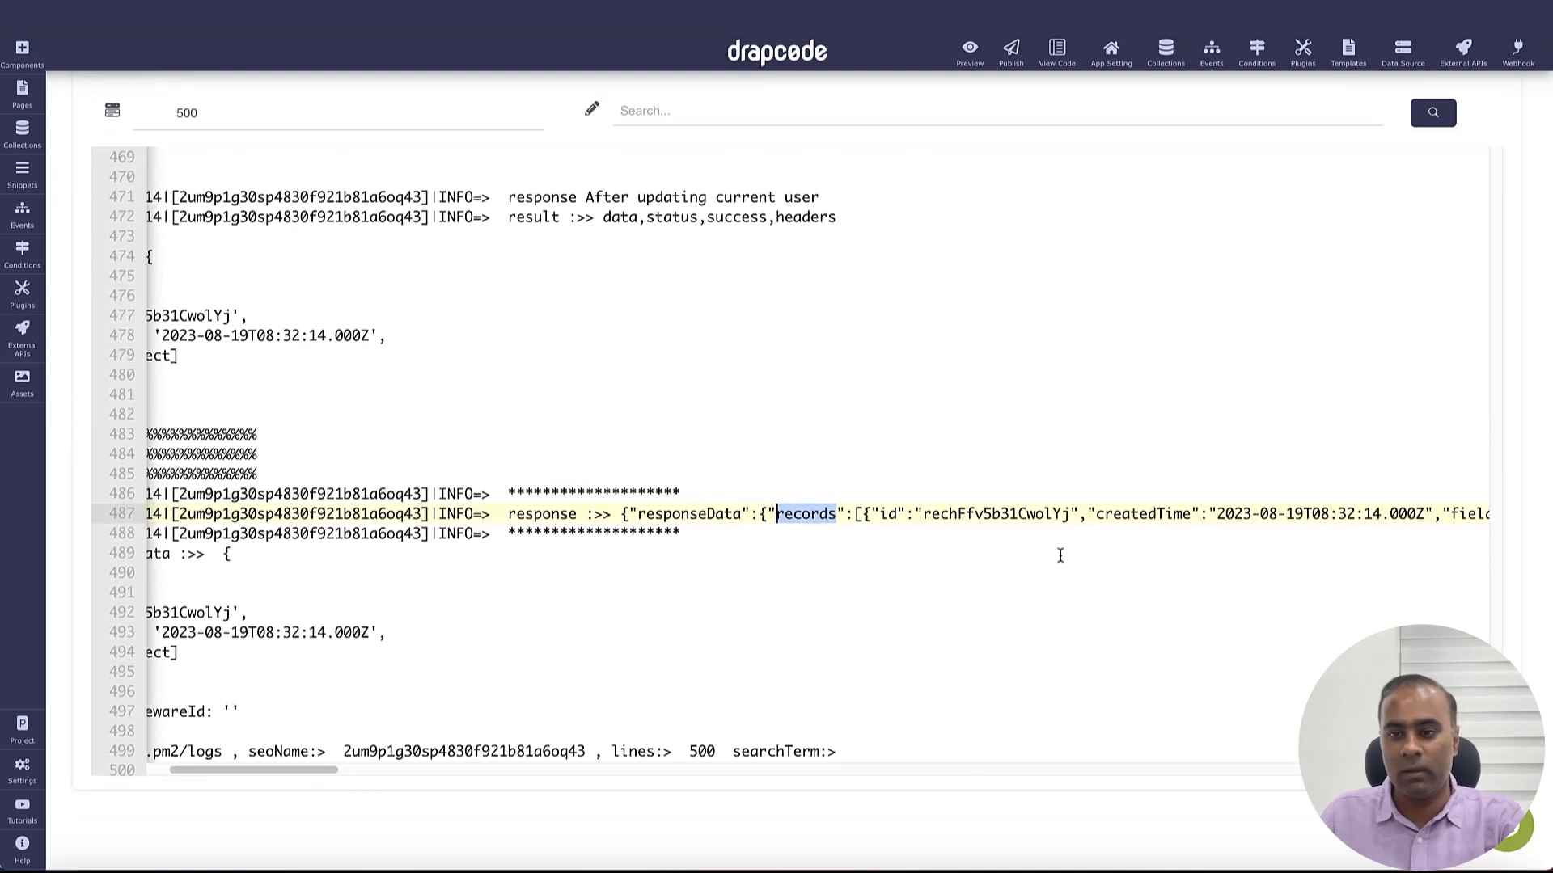
{"action": "scroll", "coordinate": [1060, 555], "scroll_direction": "left", "scroll_amount": 8}
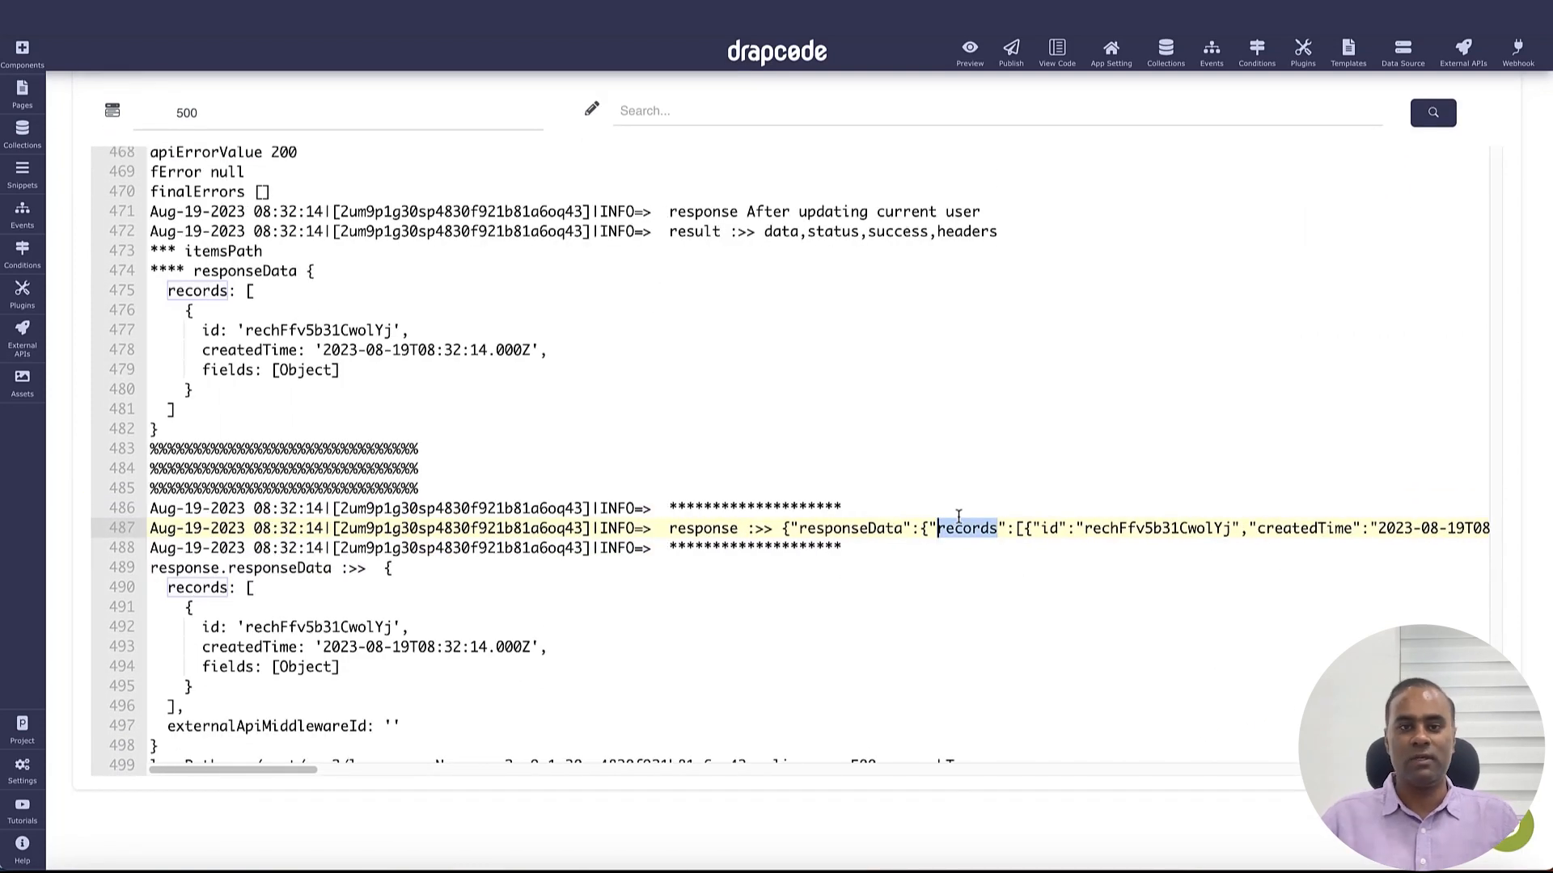